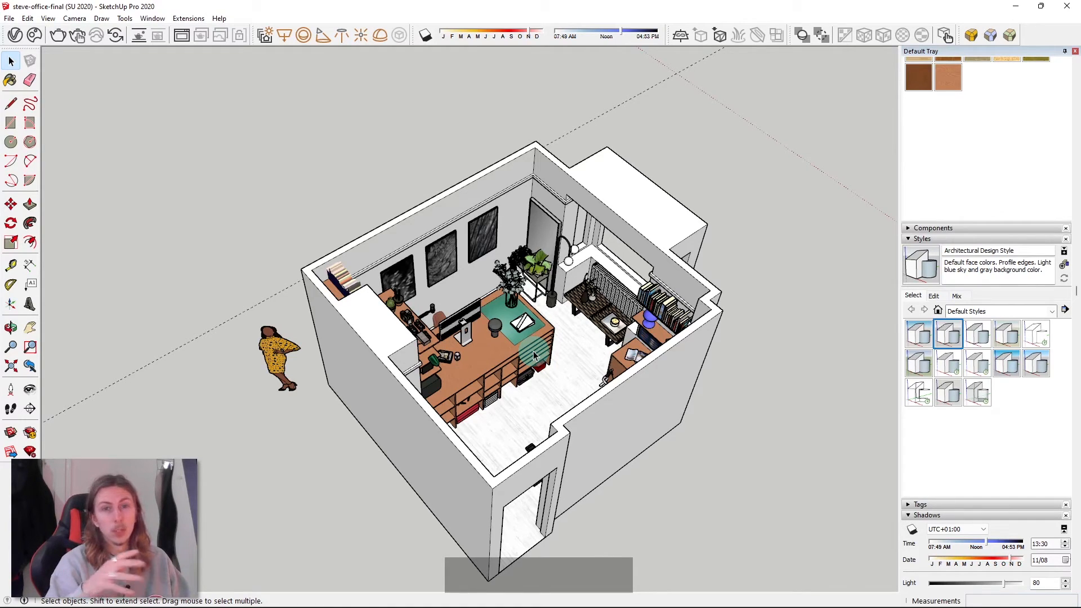
# - Compare the Shaded default style with Shaded with textures and apply Shaded with textures to the model
pyautogui.click(981, 368)
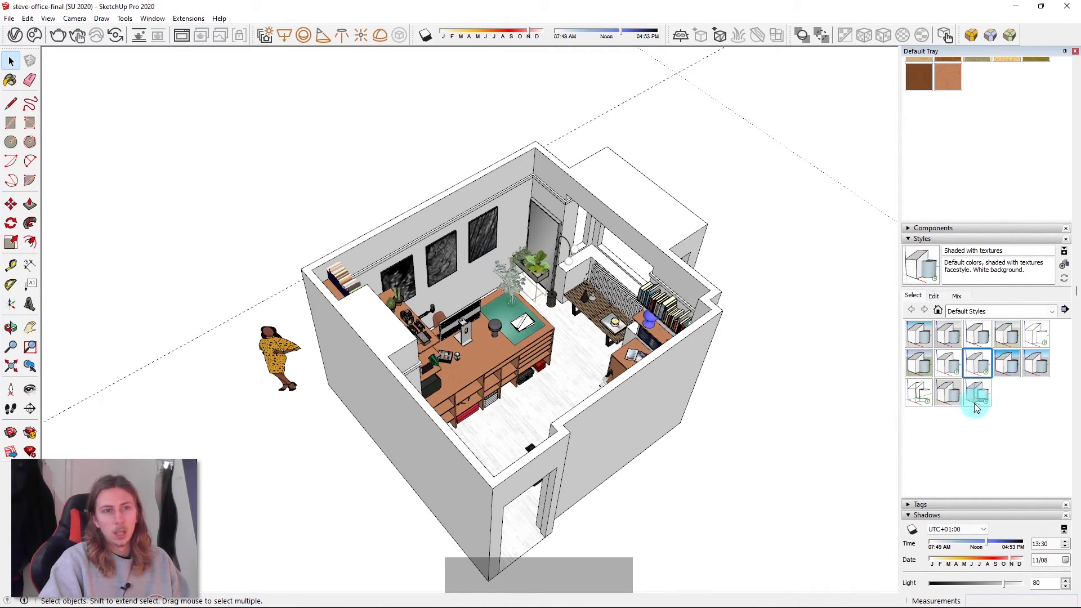
pyautogui.click(950, 366)
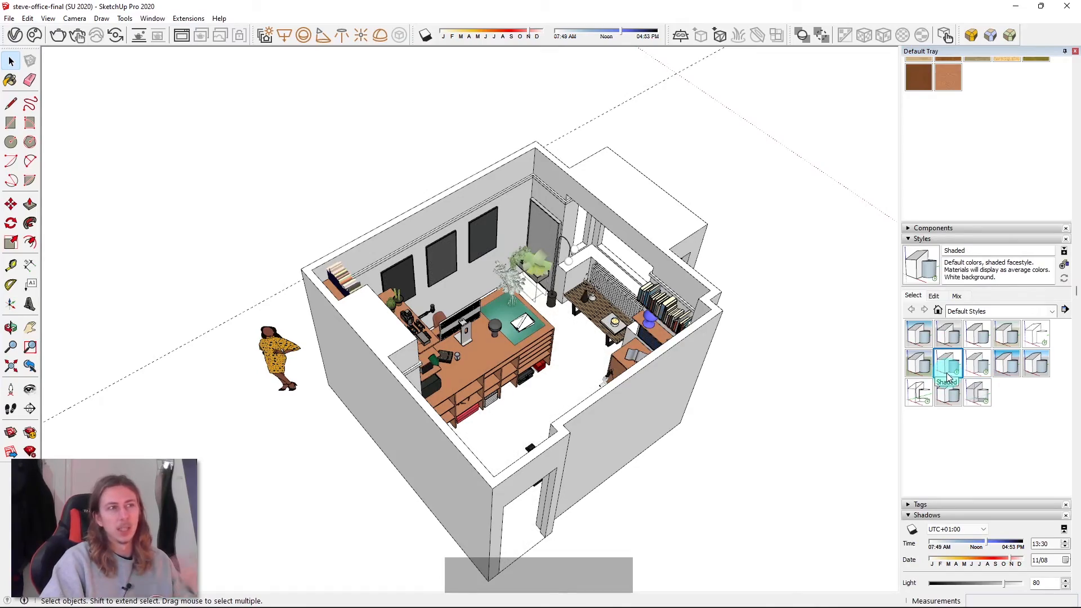
pyautogui.moveTo(623, 352); pyautogui.dragTo(345, 333, button='middle')
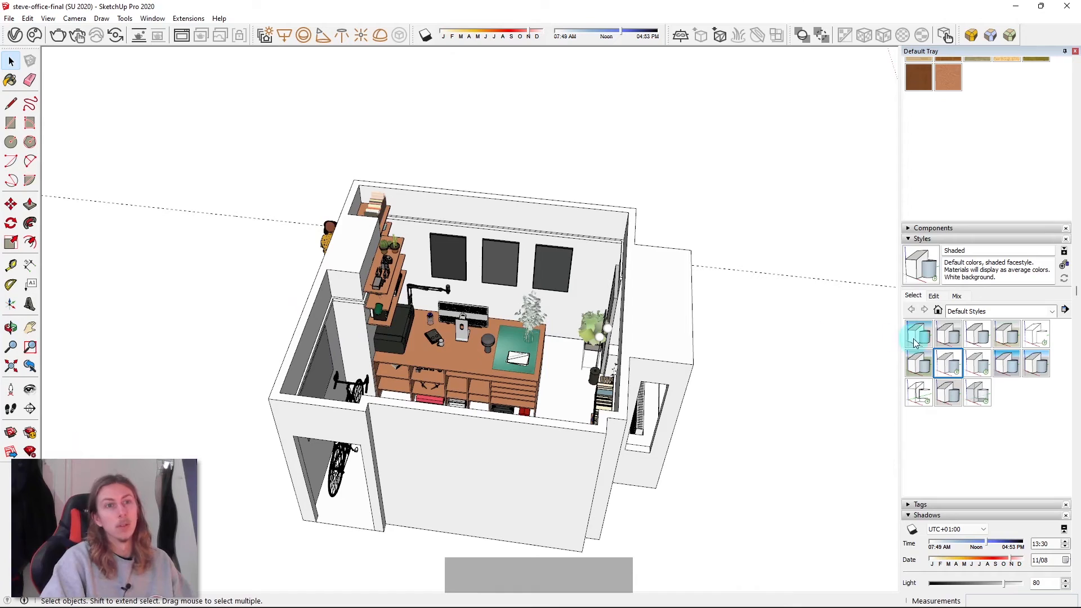
pyautogui.click(980, 373)
pyautogui.click(683, 422)
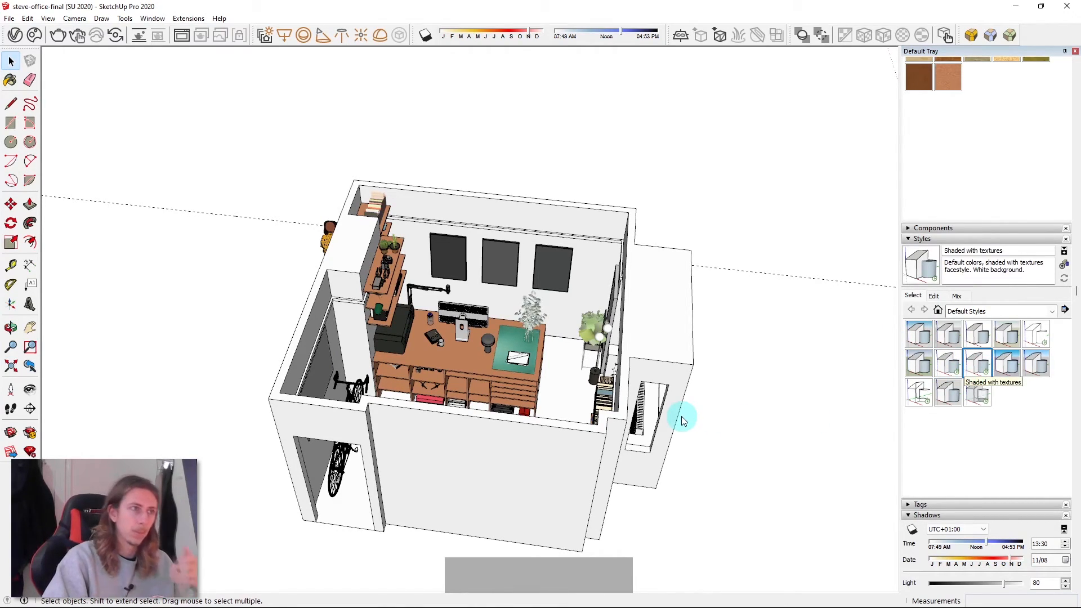
# - Examine the wall shelves above the desk and the books, cameras and small objects on them
pyautogui.moveTo(682, 421); pyautogui.dragTo(738, 322, button='middle')
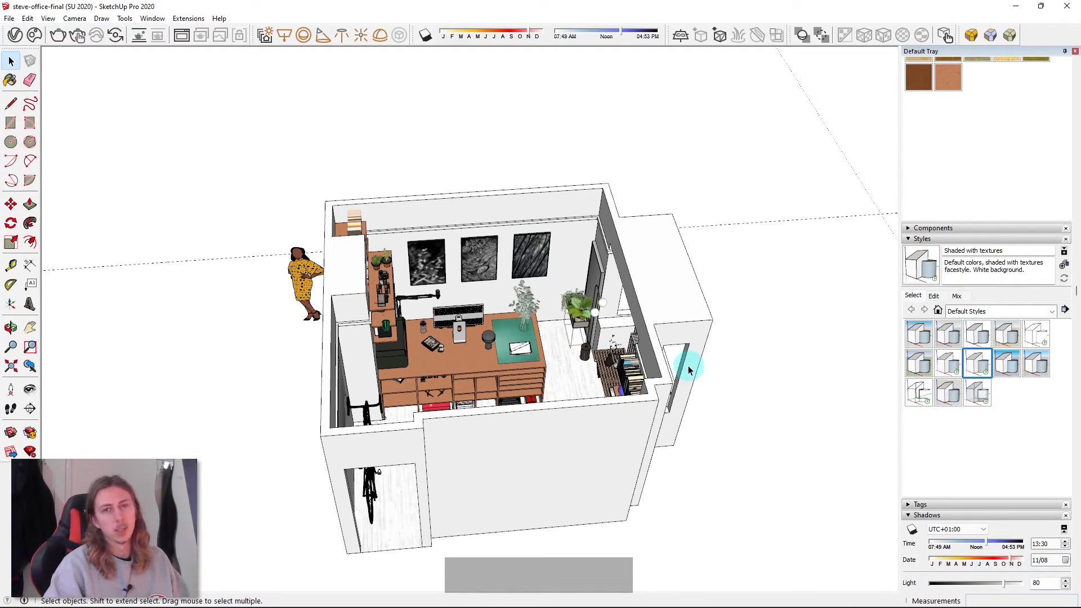
pyautogui.moveTo(689, 370); pyautogui.dragTo(352, 157, button='middle')
pyautogui.scroll(5, 520, 264)
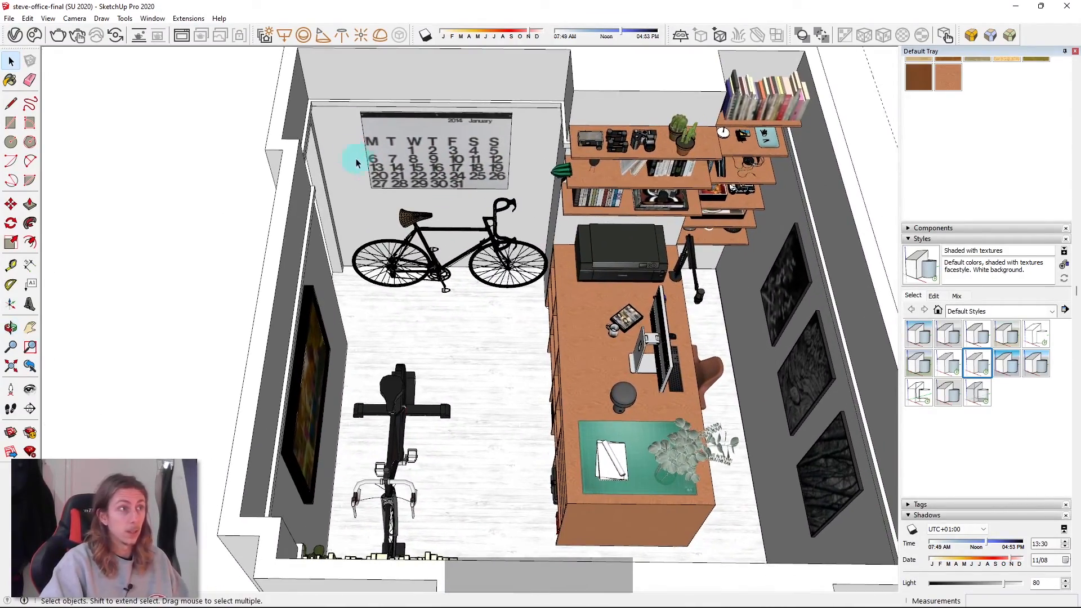
pyautogui.scroll(3, 466, 197)
pyautogui.moveTo(465, 197); pyautogui.dragTo(488, 294, button='middle')
pyautogui.scroll(2, 488, 293)
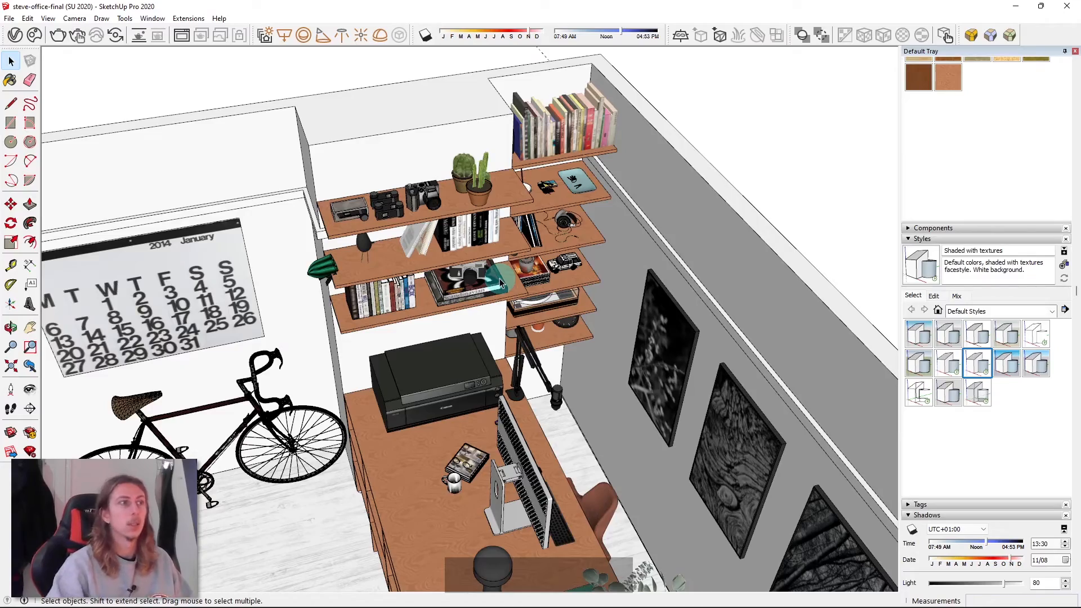
pyautogui.scroll(6, 565, 265)
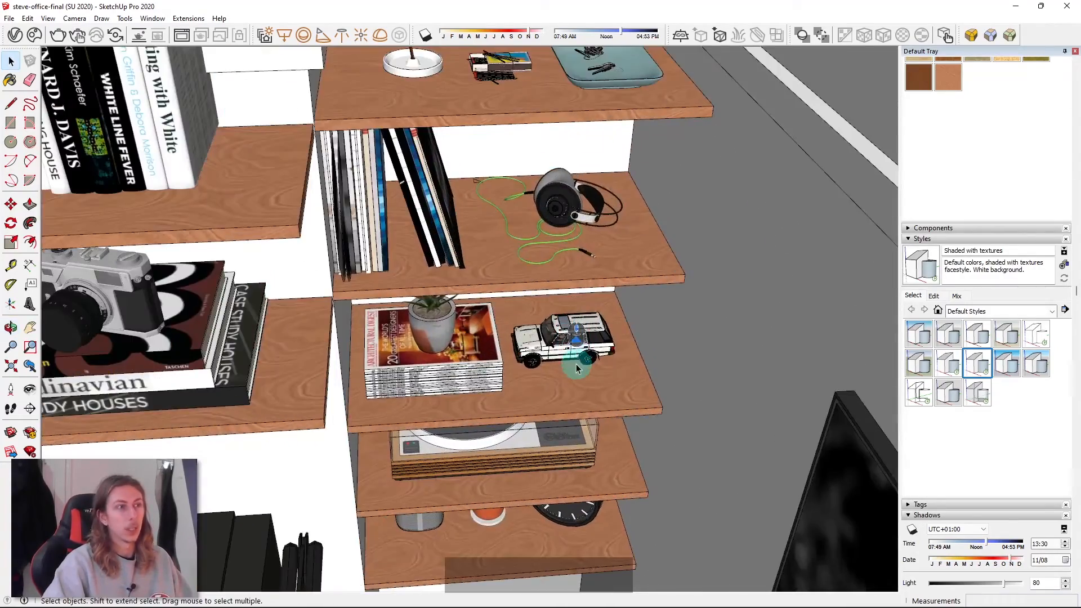
pyautogui.scroll(-3, 577, 369)
pyautogui.moveTo(570, 224); pyautogui.dragTo(664, 145, button='middle')
pyautogui.scroll(-2, 590, 562)
pyautogui.moveTo(308, 264); pyautogui.dragTo(494, 360, button='middle')
pyautogui.scroll(-5, 550, 169)
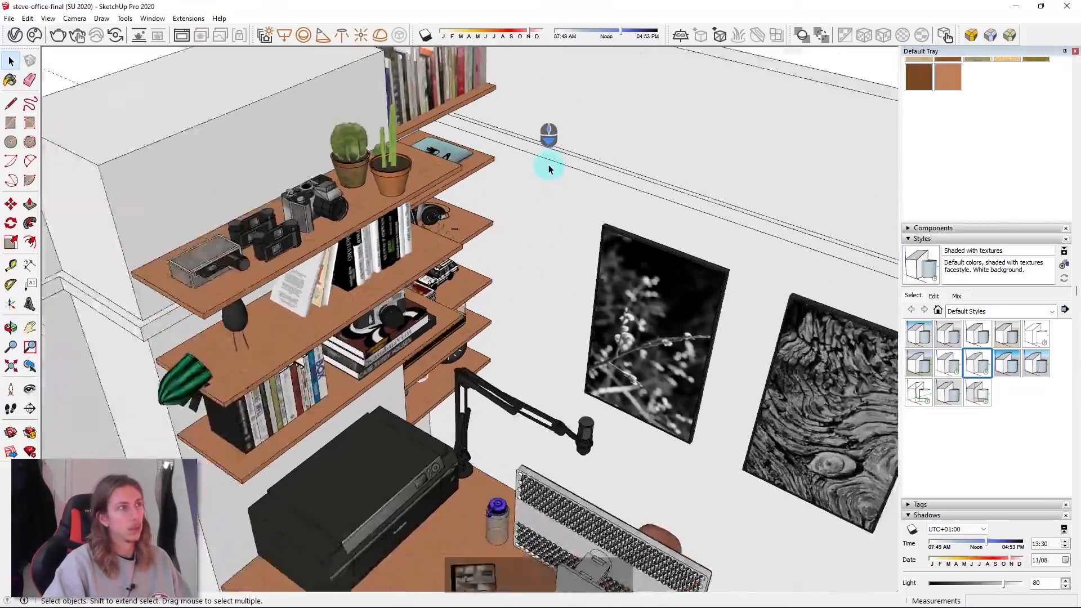
# - Examine the bike computer and speaker on the small shelf, the television desk and the exercise bike
pyautogui.moveTo(642, 324)
pyautogui.mouseDown(button='middle')
pyautogui.moveTo(530, 355)
pyautogui.moveTo(388, 370)
pyautogui.moveTo(512, 358)
pyautogui.moveTo(735, 366)
pyautogui.moveTo(739, 310)
pyautogui.moveTo(800, 433)
pyautogui.mouseUp(button='middle')
pyautogui.scroll(5, 563, 237)
pyautogui.scroll(-2, 552, 248)
pyautogui.scroll(8, 526, 309)
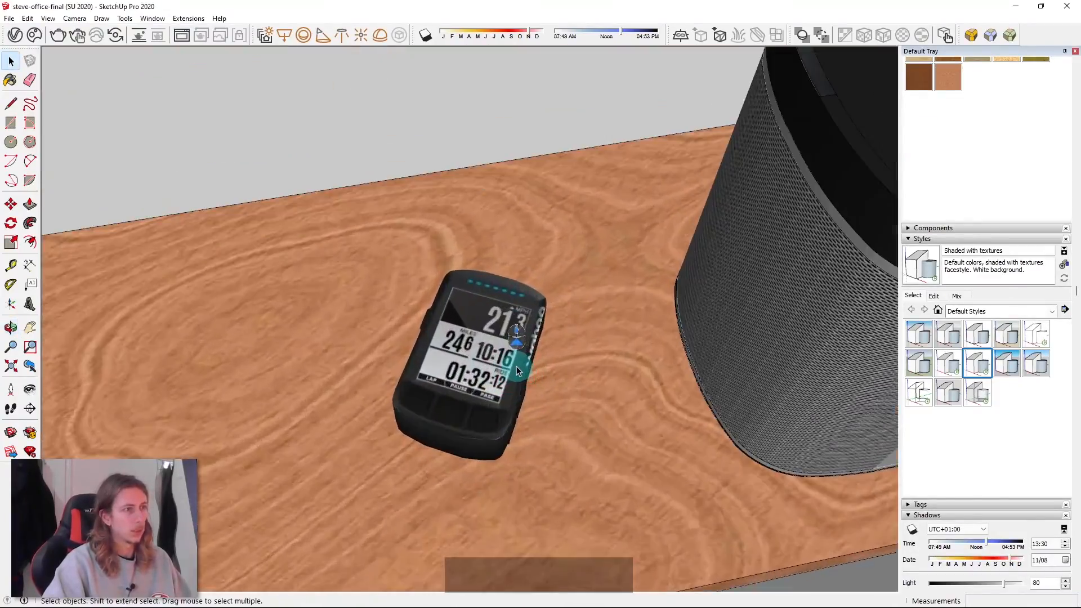
pyautogui.moveTo(518, 370); pyautogui.dragTo(571, 444, button='middle')
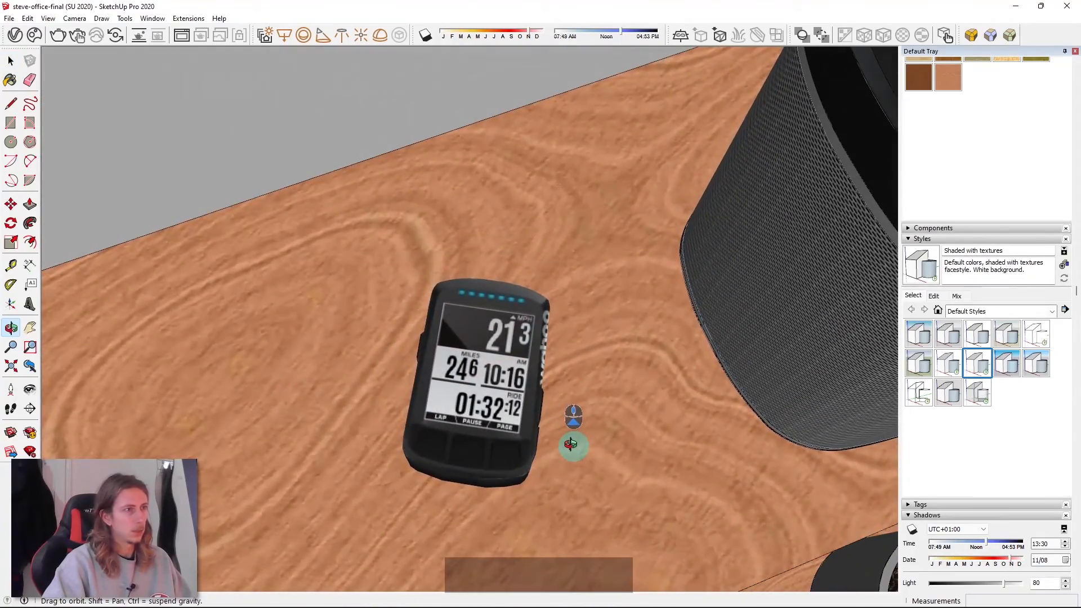
pyautogui.scroll(-10, 574, 395)
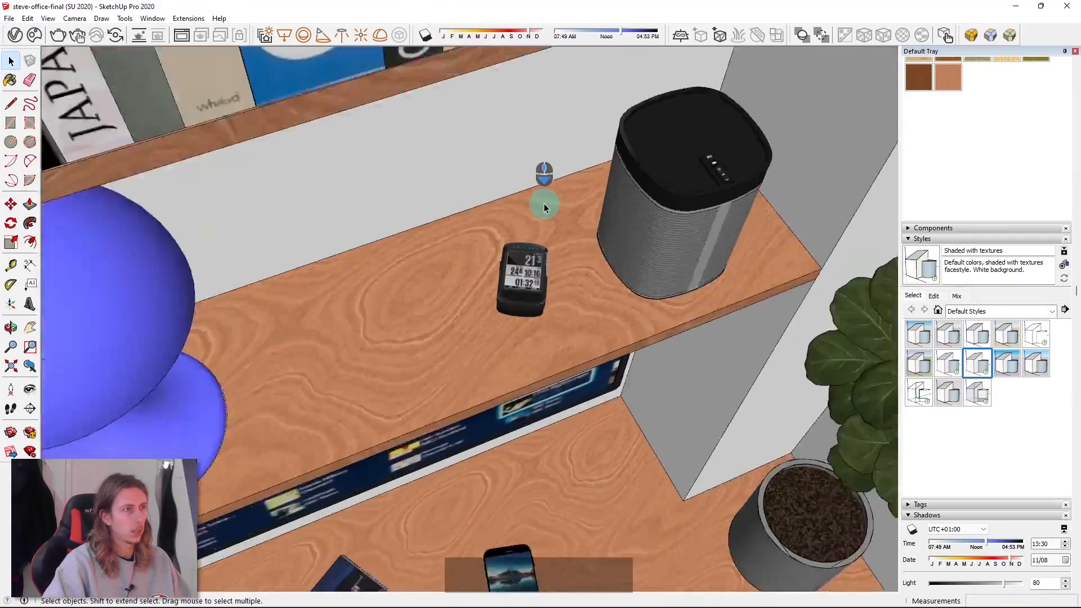
pyautogui.scroll(-5, 544, 207)
pyautogui.moveTo(516, 173); pyautogui.dragTo(775, 312, button='middle')
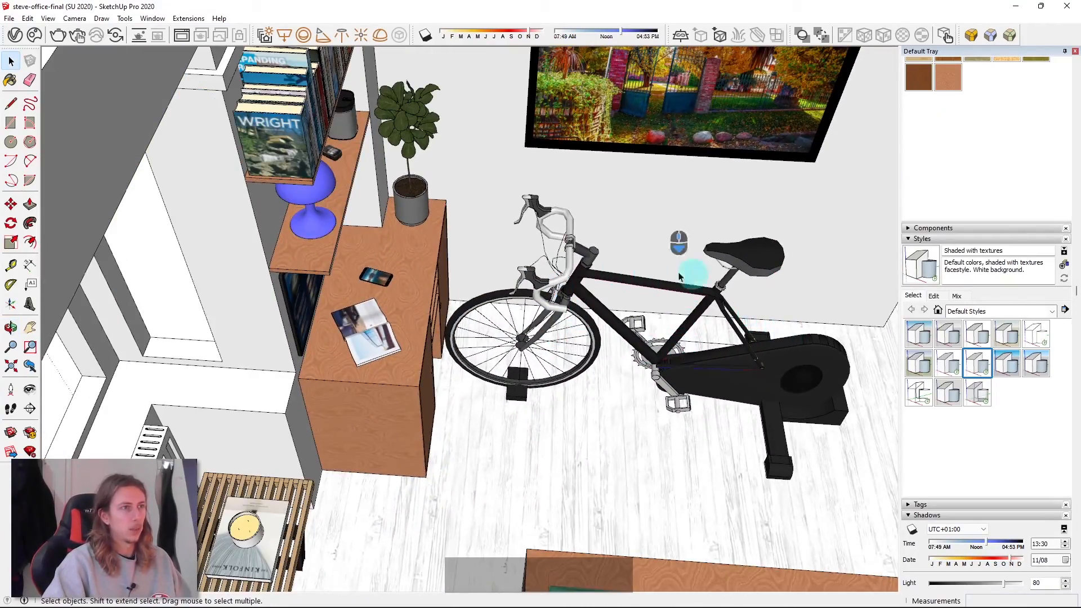
pyautogui.scroll(-3, 750, 305)
pyautogui.scroll(10, 507, 285)
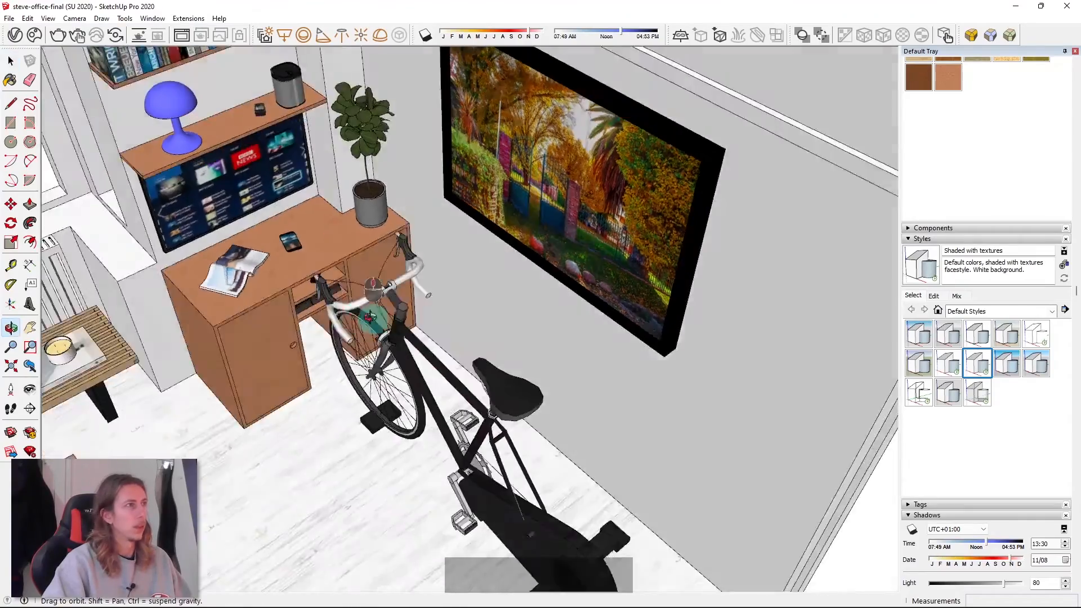
pyautogui.scroll(2, 189, 153)
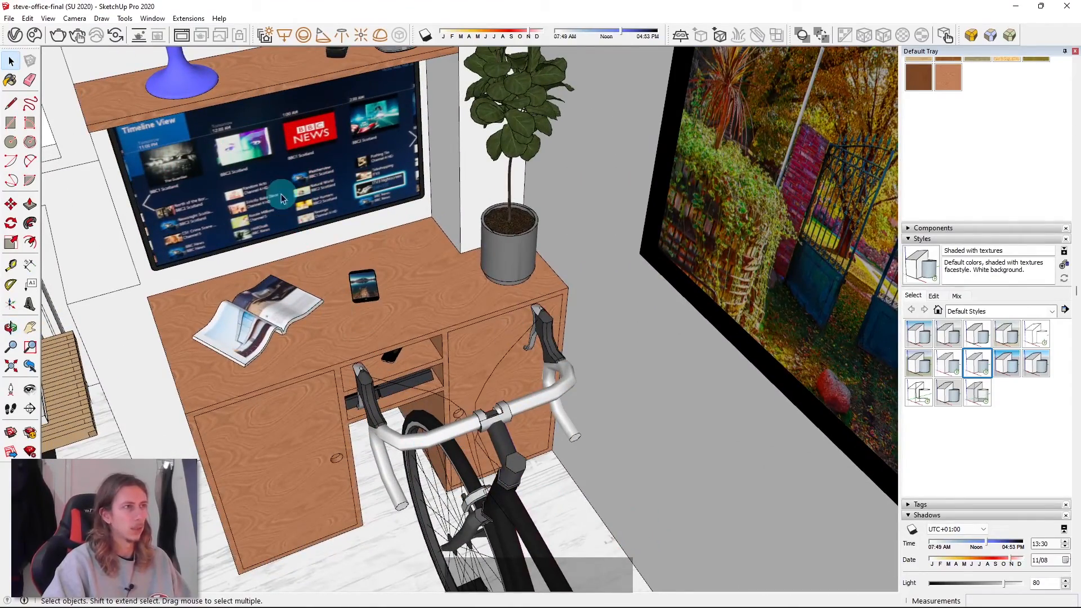
pyautogui.moveTo(383, 219); pyautogui.dragTo(454, 285, button='middle')
pyautogui.scroll(-2, 373, 307)
pyautogui.scroll(-7, 526, 238)
pyautogui.moveTo(526, 239); pyautogui.dragTo(270, 163, button='middle')
# - Examine the main desk and the camera, drone and boxes stored in its open compartments
pyautogui.scroll(5, 248, 193)
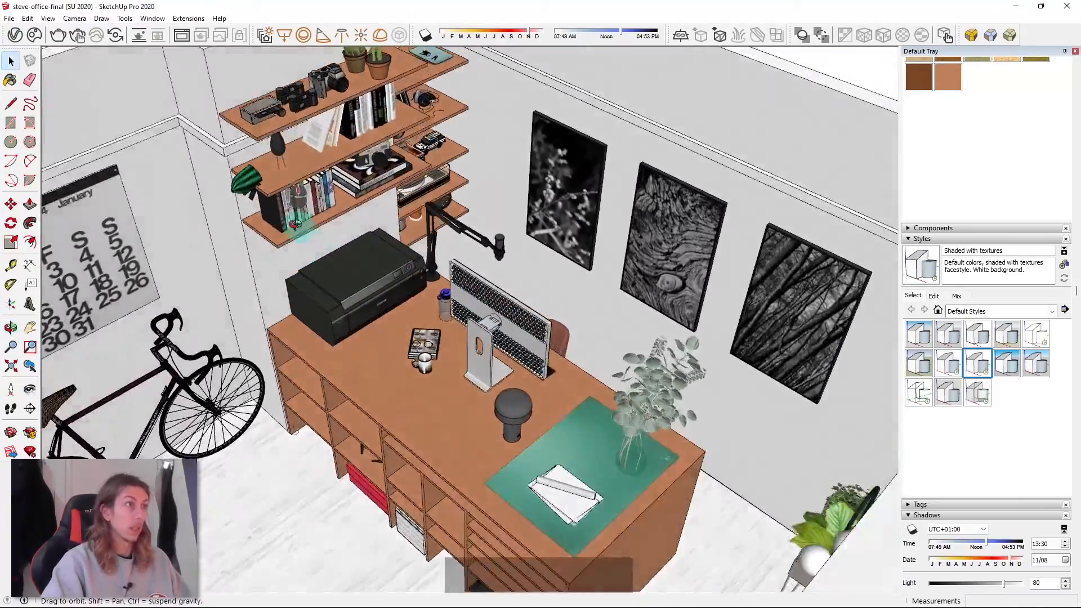
pyautogui.scroll(4, 270, 163)
pyautogui.scroll(2, 270, 164)
pyautogui.moveTo(343, 145); pyautogui.dragTo(523, 392, button='middle')
pyautogui.scroll(5, 359, 222)
pyautogui.scroll(-4, 359, 222)
pyautogui.scroll(-2, 335, 274)
pyautogui.scroll(-4, 335, 274)
pyautogui.scroll(3, 522, 391)
pyautogui.moveTo(451, 415); pyautogui.dragTo(627, 174, button='middle')
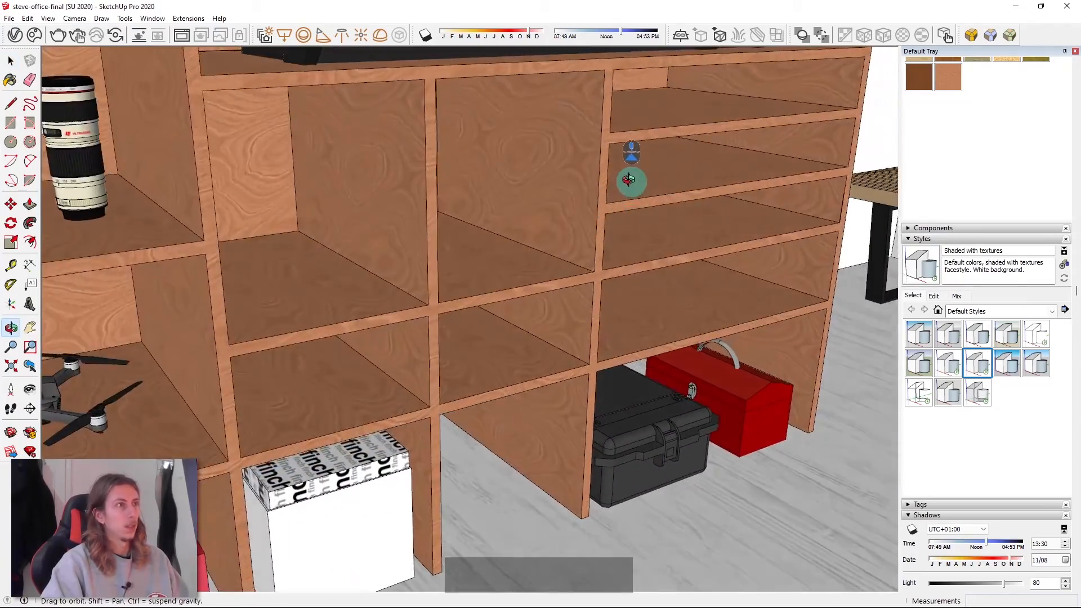
pyautogui.scroll(3, 456, 191)
pyautogui.moveTo(456, 192); pyautogui.dragTo(656, 181, button='middle')
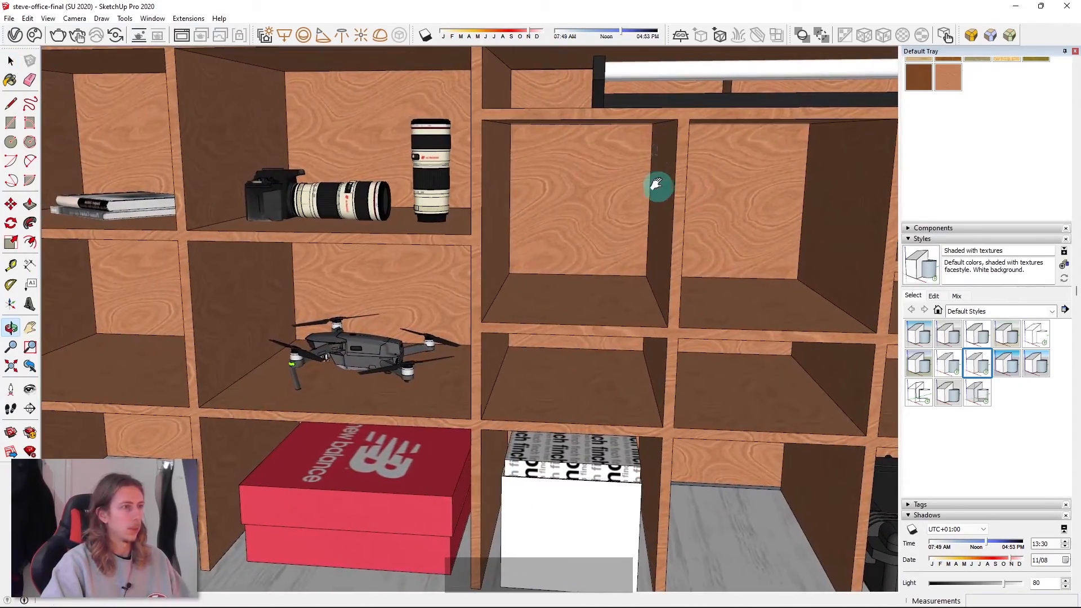
pyautogui.scroll(3, 361, 497)
pyautogui.moveTo(361, 495); pyautogui.dragTo(381, 309, button='middle')
pyautogui.scroll(-5, 495, 242)
pyautogui.scroll(4, 490, 271)
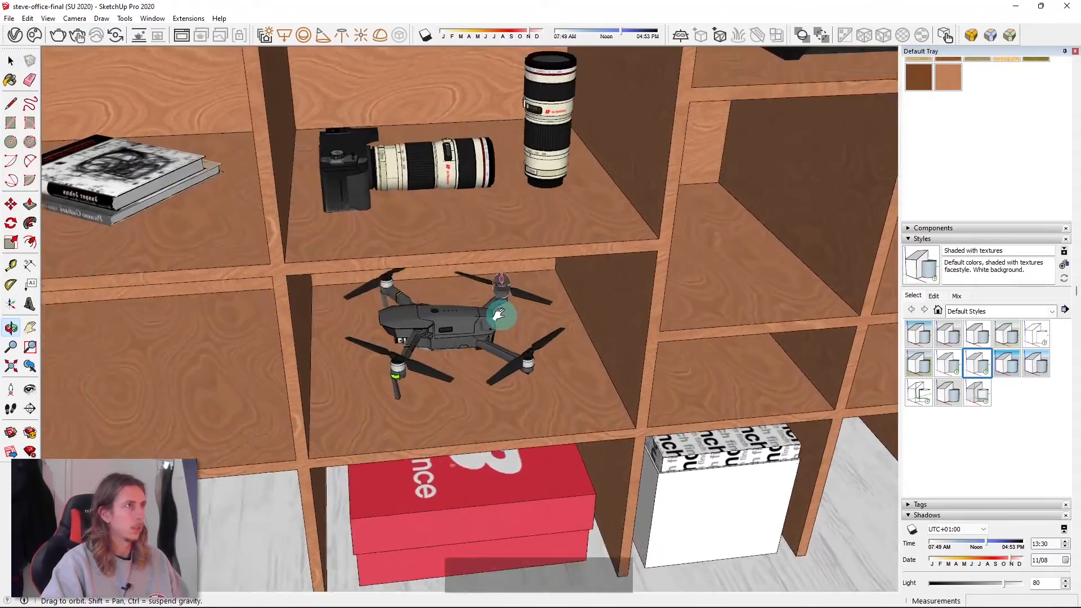
pyautogui.moveTo(498, 274); pyautogui.dragTo(383, 325, button='middle')
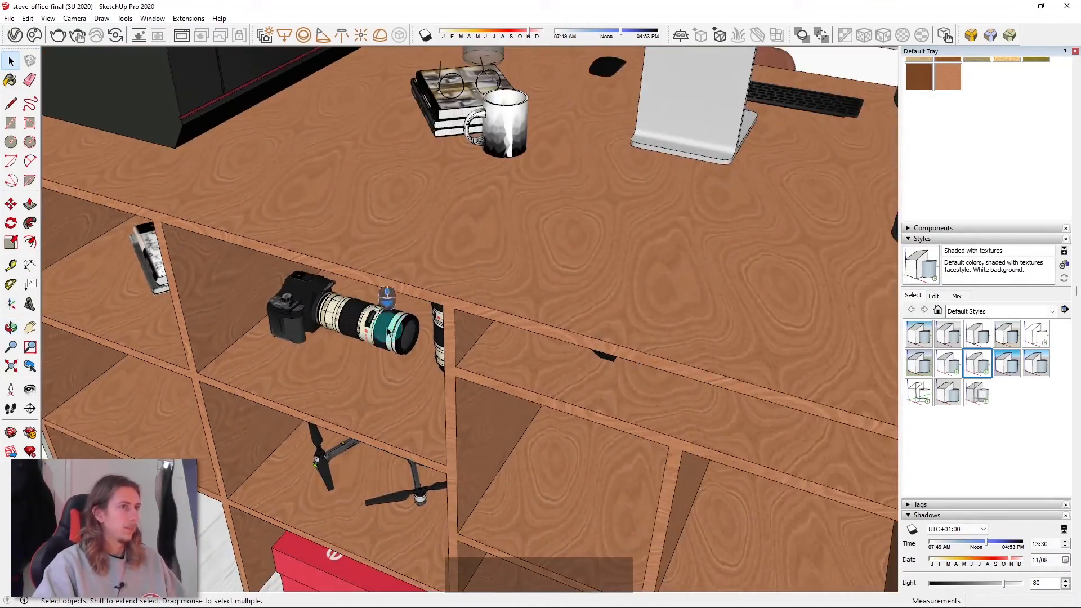
# - Review the furnished office from several sides, finishing with an overview of the whole room
pyautogui.scroll(-4, 394, 318)
pyautogui.moveTo(516, 309); pyautogui.dragTo(498, 218, button='middle')
pyautogui.scroll(-5, 753, 362)
pyautogui.moveTo(753, 362); pyautogui.dragTo(415, 362, button='middle')
pyautogui.scroll(-2, 485, 352)
pyautogui.scroll(2, 488, 341)
pyautogui.scroll(-8, 507, 315)
pyautogui.moveTo(529, 302); pyautogui.dragTo(400, 280, button='middle')
pyautogui.scroll(4, 399, 279)
pyautogui.scroll(-6, 400, 280)
pyautogui.moveTo(683, 273); pyautogui.dragTo(471, 236, button='middle')
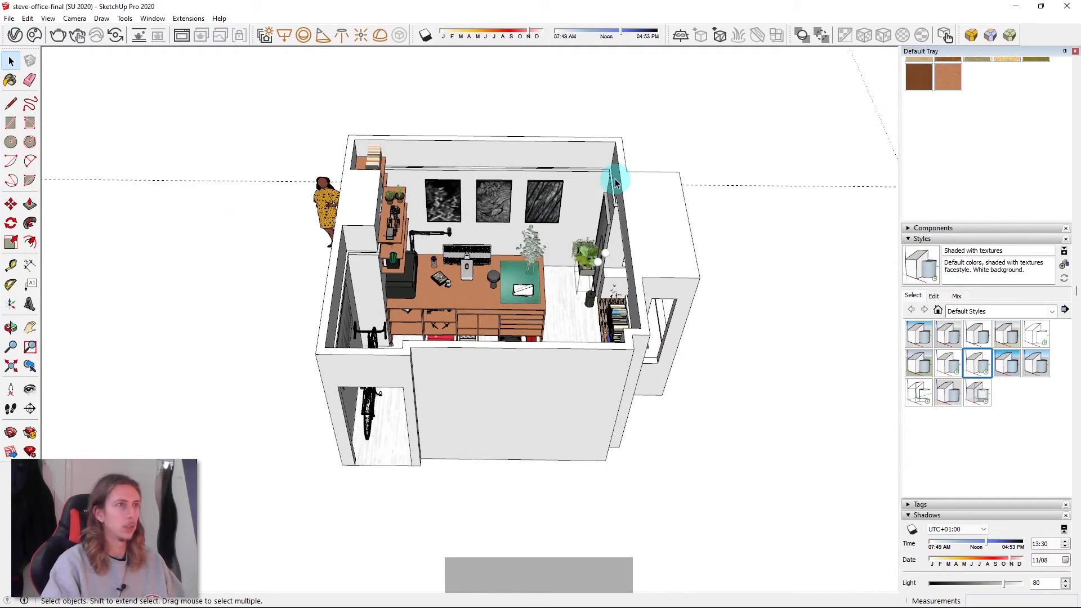
# - Select the walls' top face, an edge of the wall moulding and the front exterior wall face to inspect the ungrouped geometry
pyautogui.scroll(3, 361, 186)
pyautogui.click(356, 166)
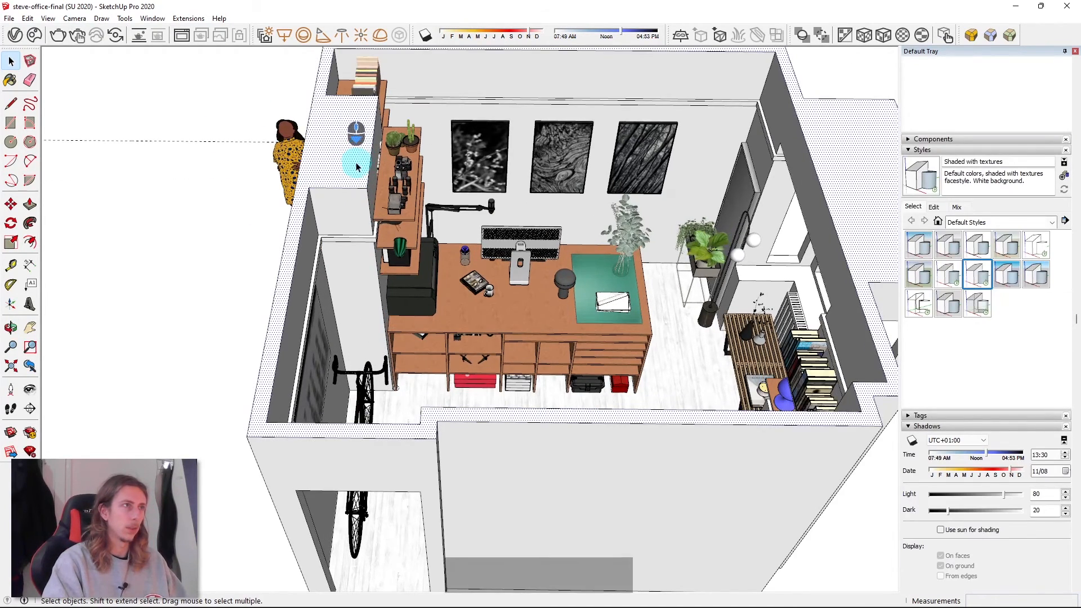
pyautogui.scroll(-2, 356, 166)
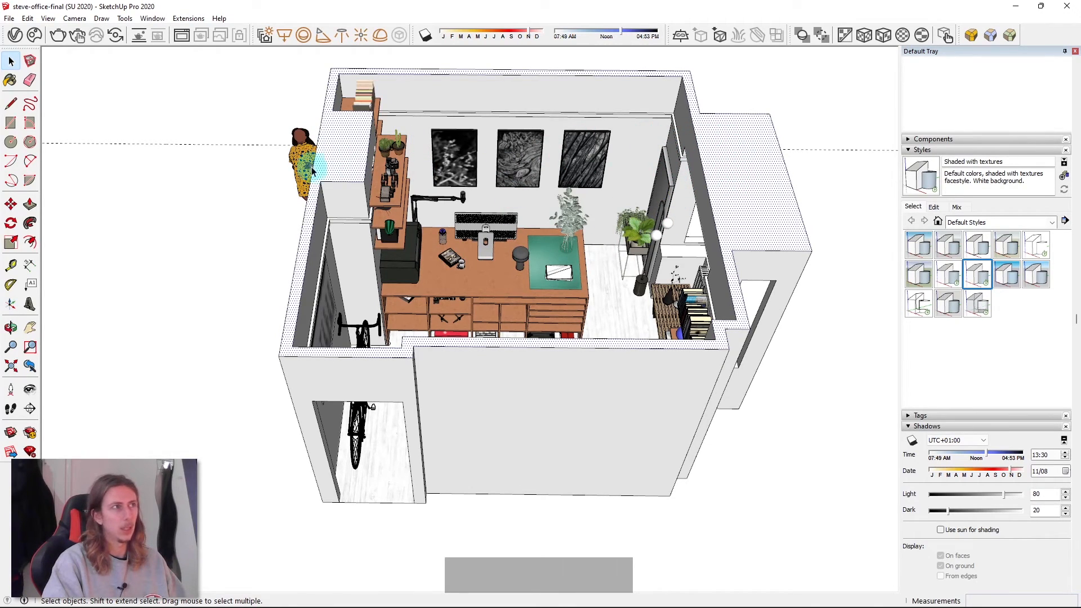
pyautogui.click(346, 225)
pyautogui.doubleClick(348, 225)
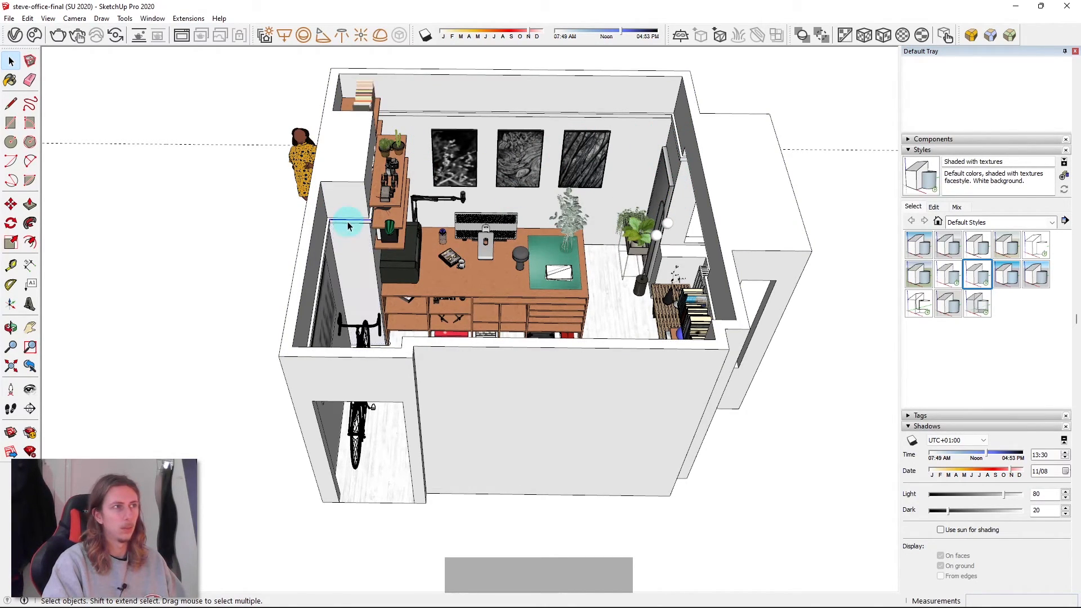
pyautogui.click(742, 175)
pyautogui.click(682, 381)
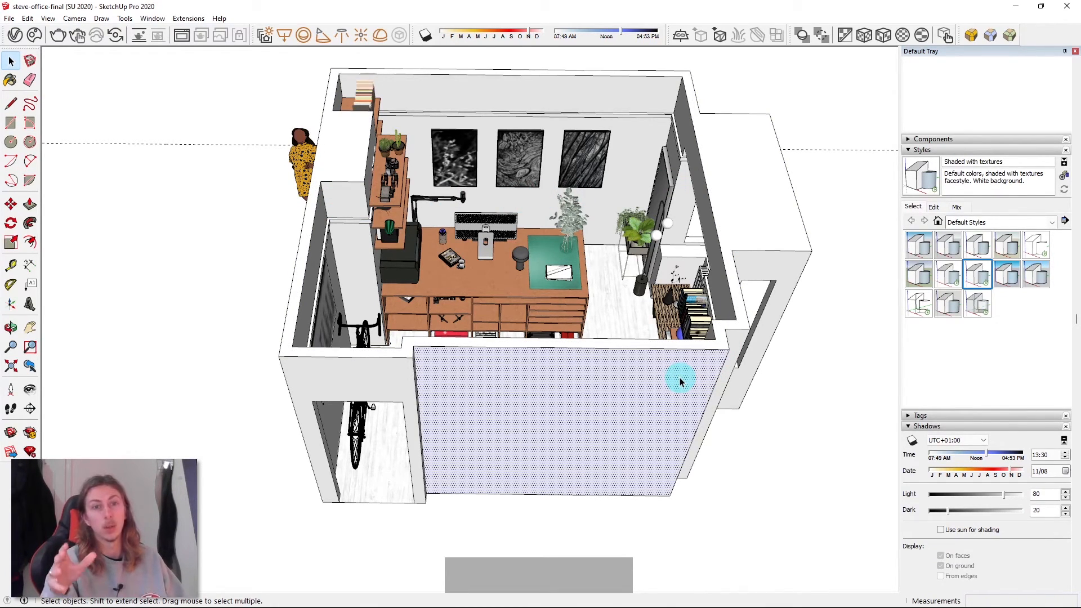
# - Select all geometry connected to the room's walls and floor, and examine which furniture is stuck to it
pyautogui.moveTo(615, 379); pyautogui.dragTo(465, 417, button='middle')
pyautogui.tripleClick(543, 326)
pyautogui.moveTo(573, 138); pyautogui.dragTo(213, 284, button='middle')
pyautogui.scroll(4, 451, 293)
pyautogui.moveTo(450, 294); pyautogui.dragTo(777, 234, button='middle')
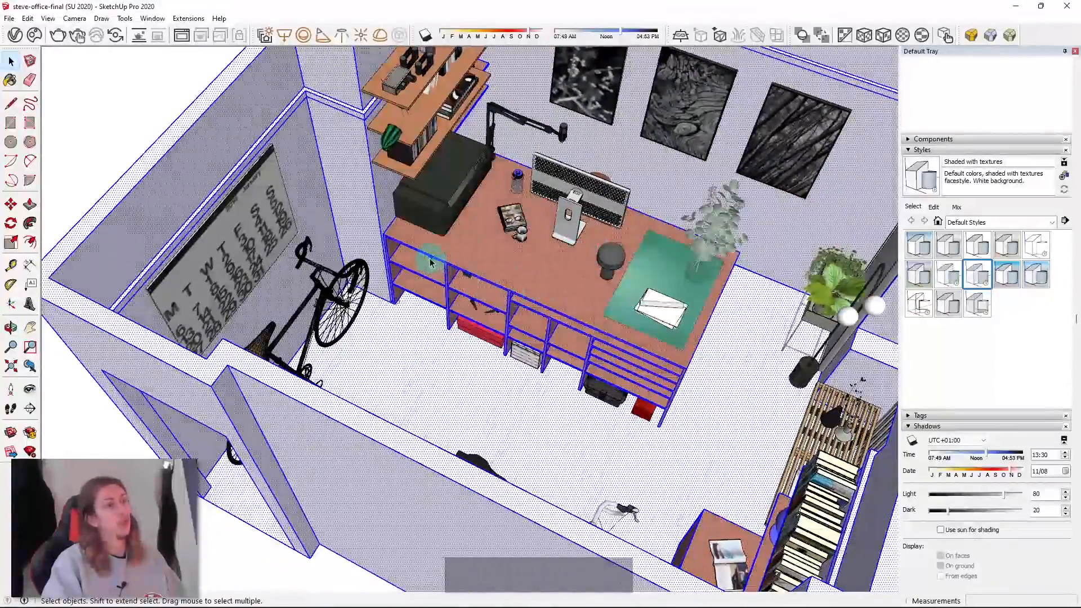
pyautogui.moveTo(379, 248); pyautogui.dragTo(589, 327, button='middle')
pyautogui.scroll(-3, 513, 236)
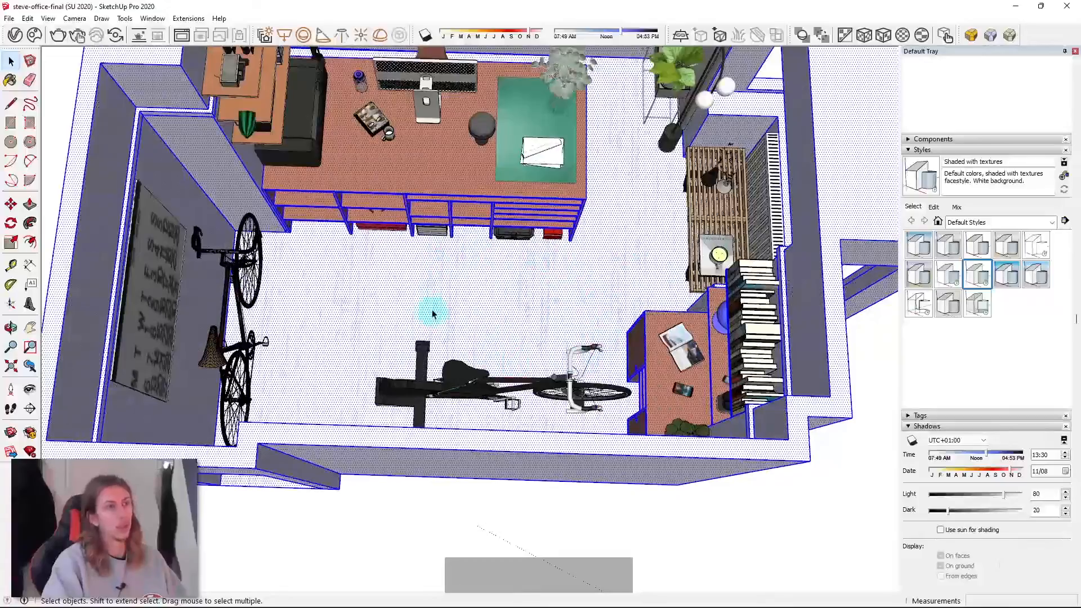
pyautogui.scroll(-3, 433, 315)
pyautogui.moveTo(452, 289); pyautogui.dragTo(565, 309, button='middle')
pyautogui.scroll(5, 508, 209)
pyautogui.scroll(-4, 507, 209)
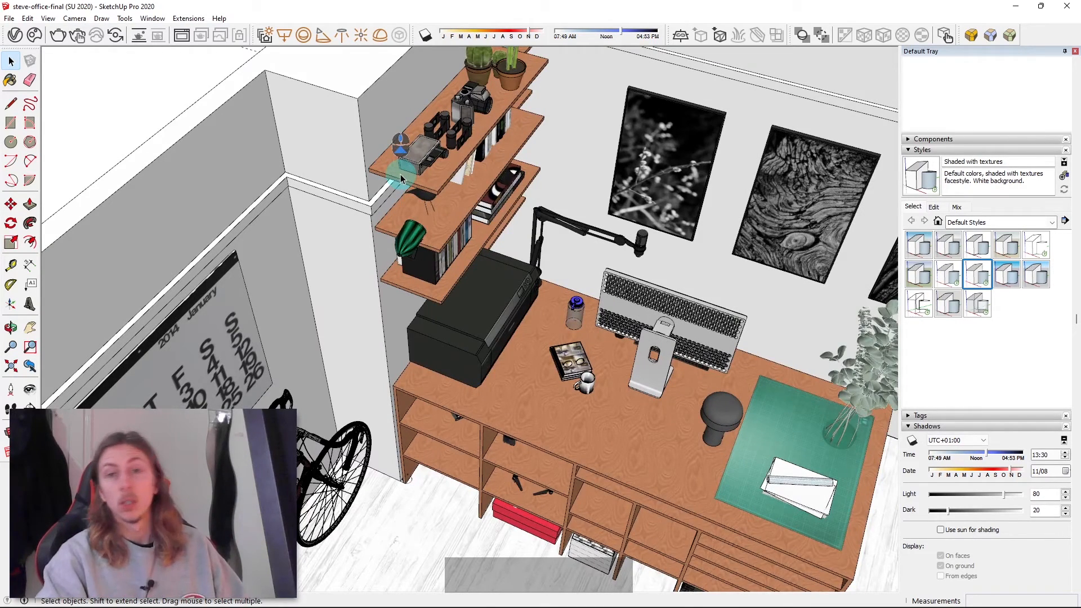
# - Select the shelf board beneath the cameras and cacti with its connected edges and inspect it
pyautogui.scroll(3, 420, 260)
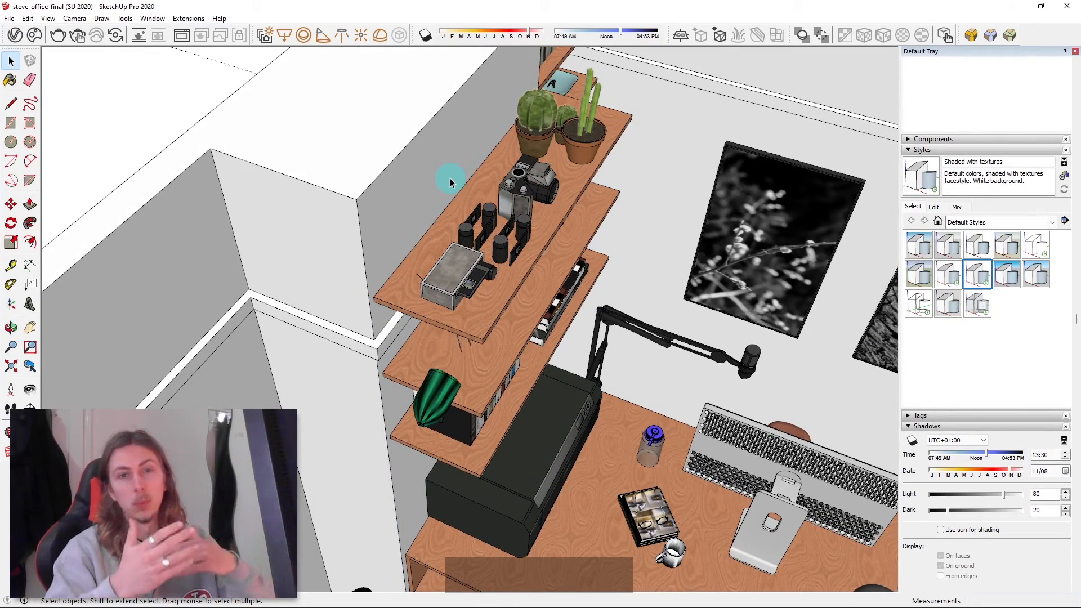
pyautogui.click(449, 236)
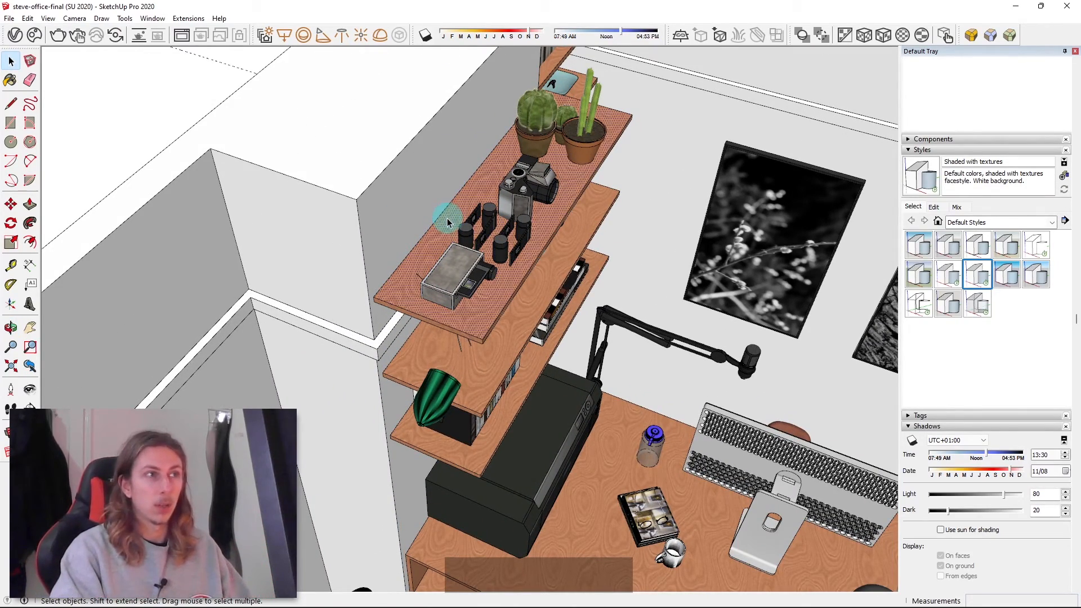
pyautogui.moveTo(449, 237)
pyautogui.mouseDown(button='middle')
pyautogui.moveTo(473, 228)
pyautogui.moveTo(410, 230)
pyautogui.moveTo(422, 230)
pyautogui.moveTo(470, 342)
pyautogui.mouseUp(button='middle')
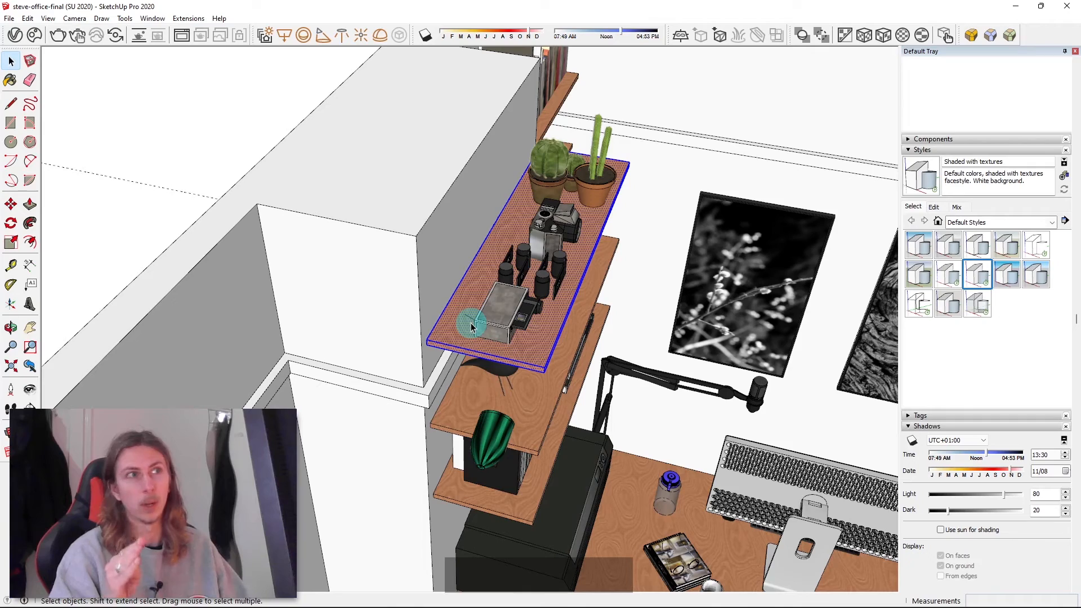
pyautogui.scroll(-3, 470, 318)
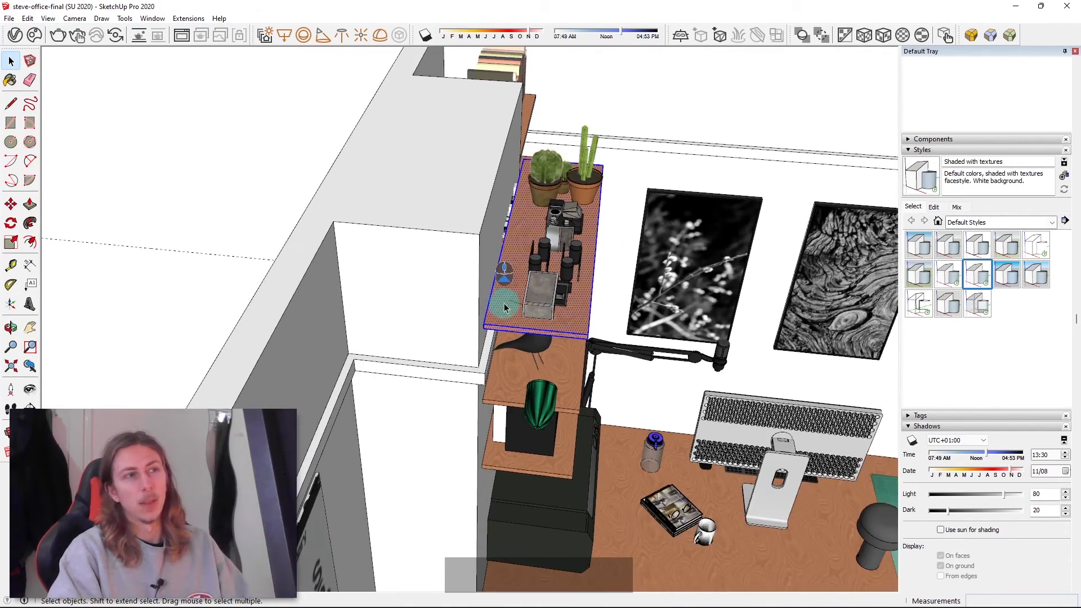
pyautogui.moveTo(504, 307); pyautogui.dragTo(579, 314, button='middle')
# - Move only the top face of the shelf beneath the cameras upward and outward by about 710 mm
pyautogui.click(576, 325)
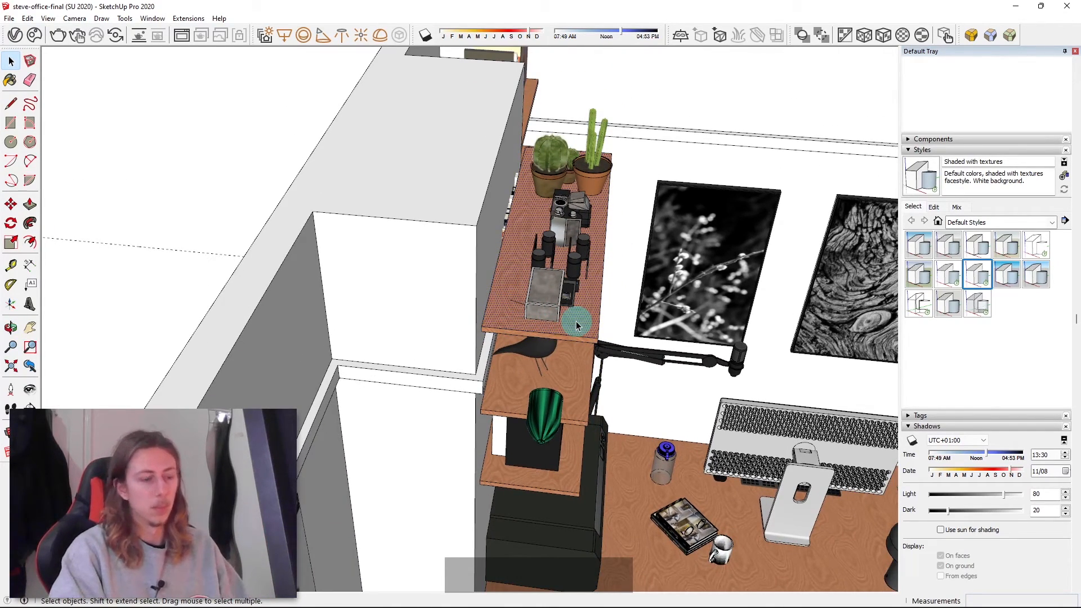
pyautogui.press('m')
pyautogui.click(577, 326)
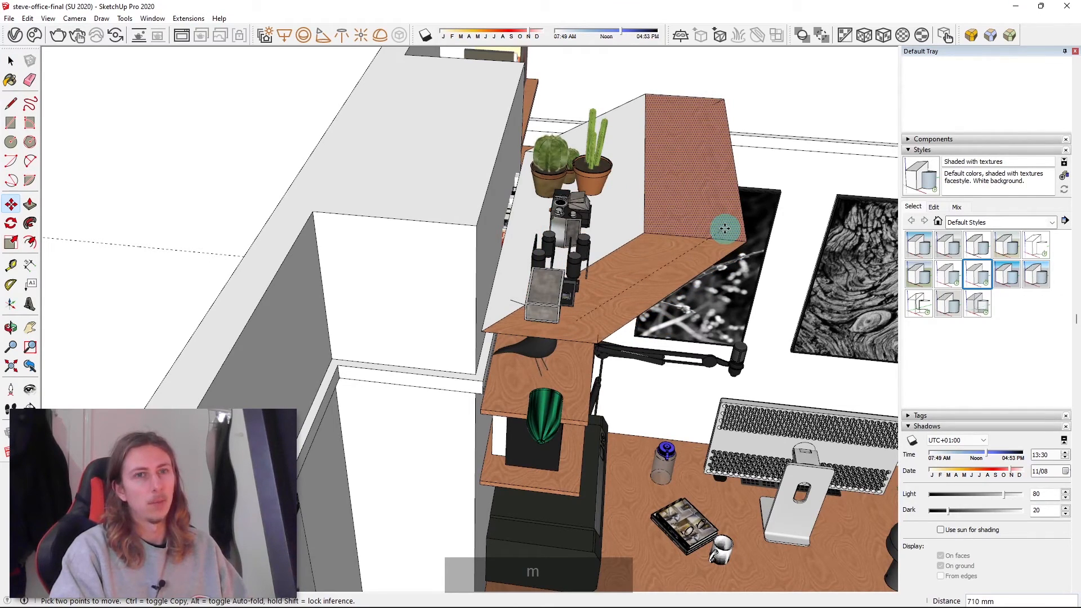
pyautogui.click(725, 229)
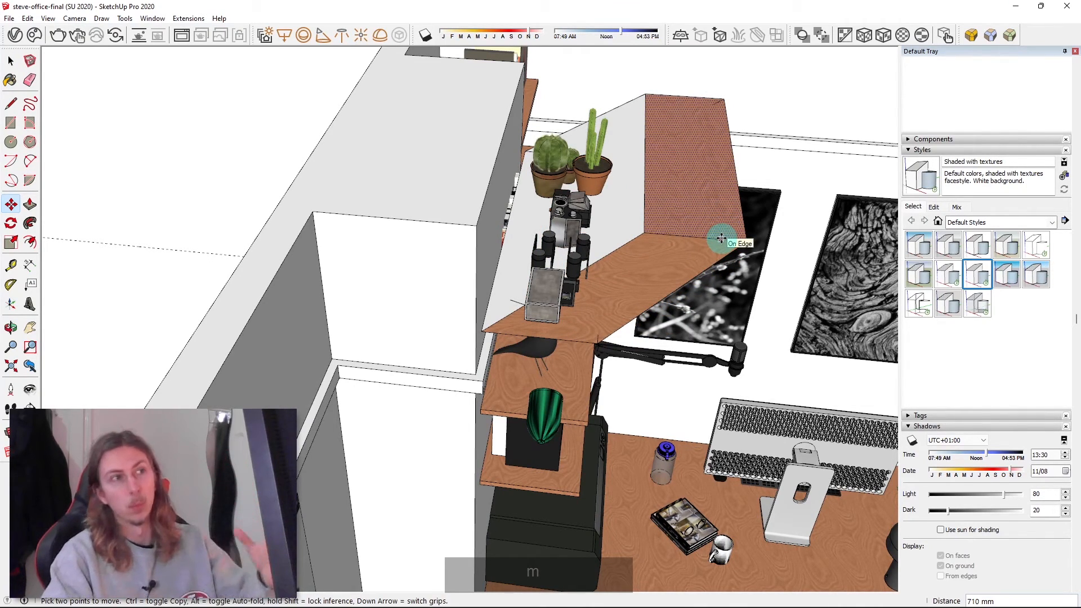
# - Undo the face move on the shelf beneath the cameras and cacti
pyautogui.hotkey('ctrl', 'z')
pyautogui.hotkey('ctrl', 'z')
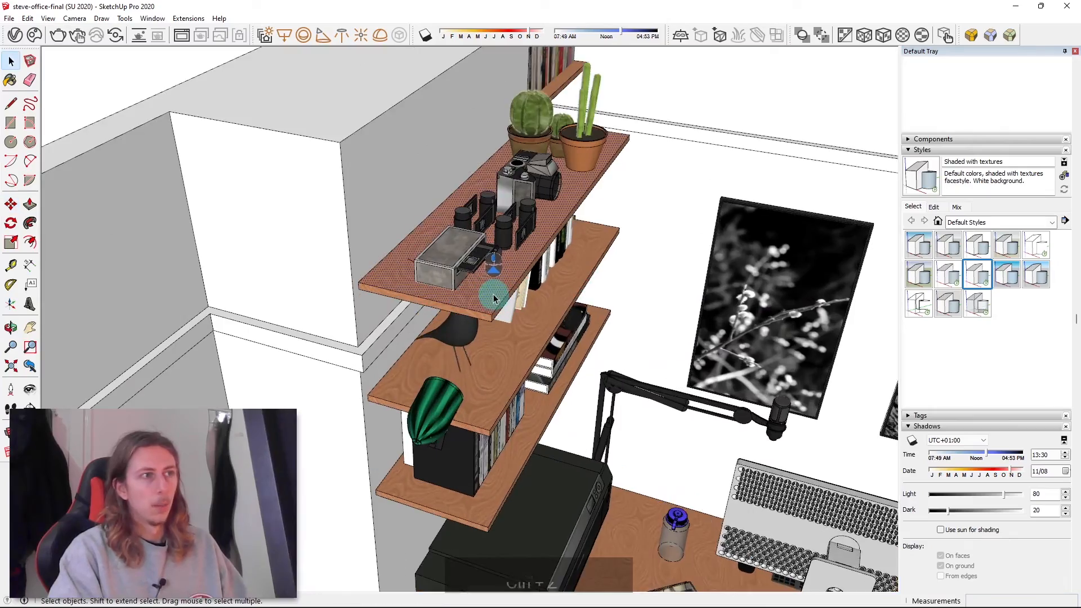
pyautogui.hotkey('ctrl', 'z')
pyautogui.hotkey('ctrl', 'z')
# - Select the whole shelf board beneath the cameras and cacti and make it a group
pyautogui.click(490, 285)
pyautogui.moveTo(490, 285); pyautogui.dragTo(513, 329, button='middle')
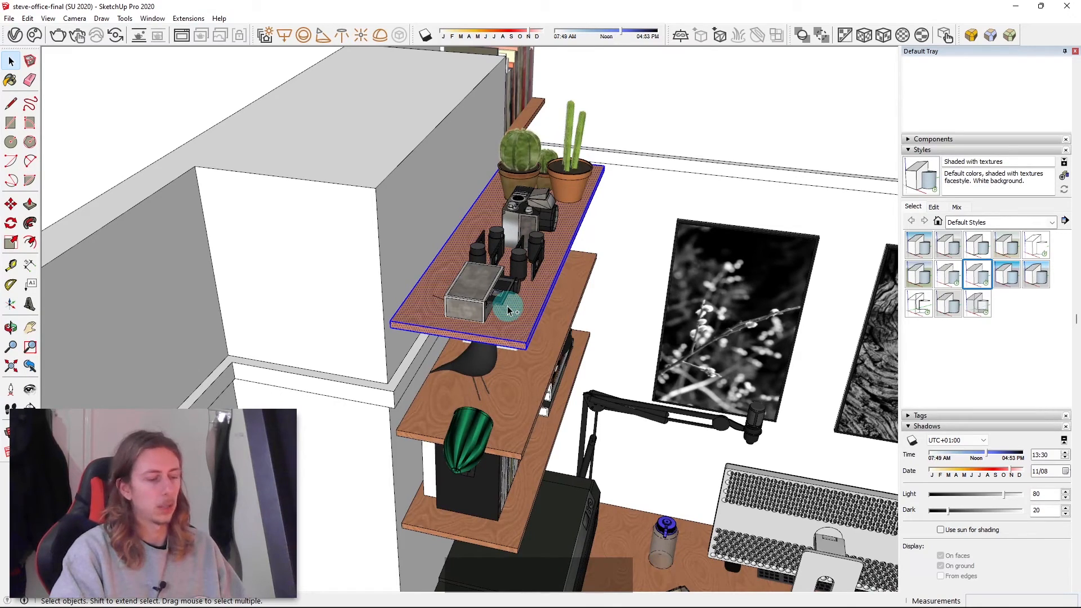
pyautogui.hotkey('ctrl', 'g')
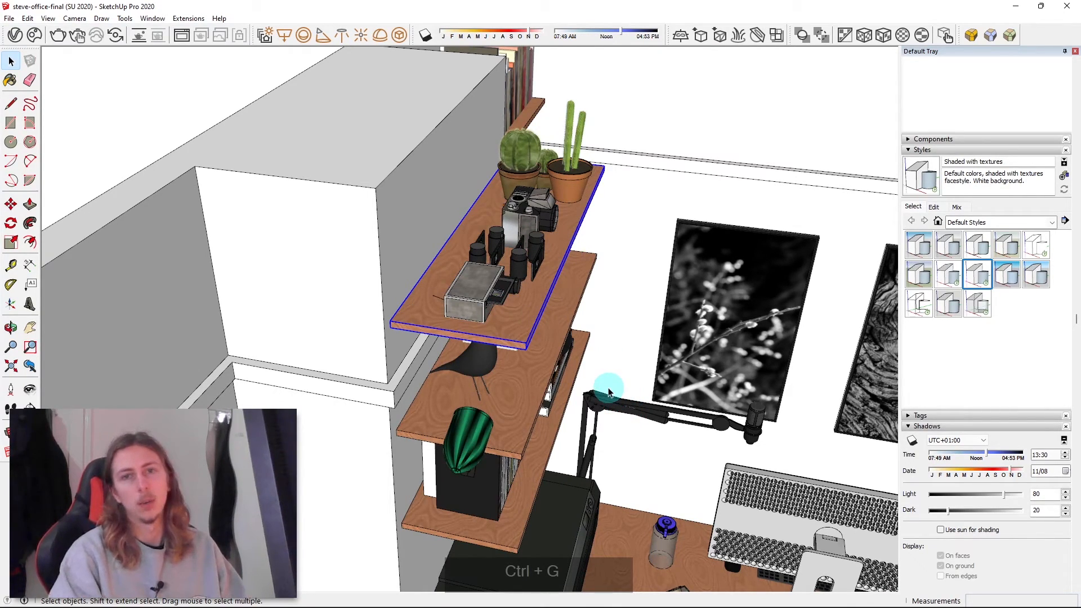
# - Try moving the grouped shelf board out from under the cameras and cacti, about 536 mm away
pyautogui.press('m')
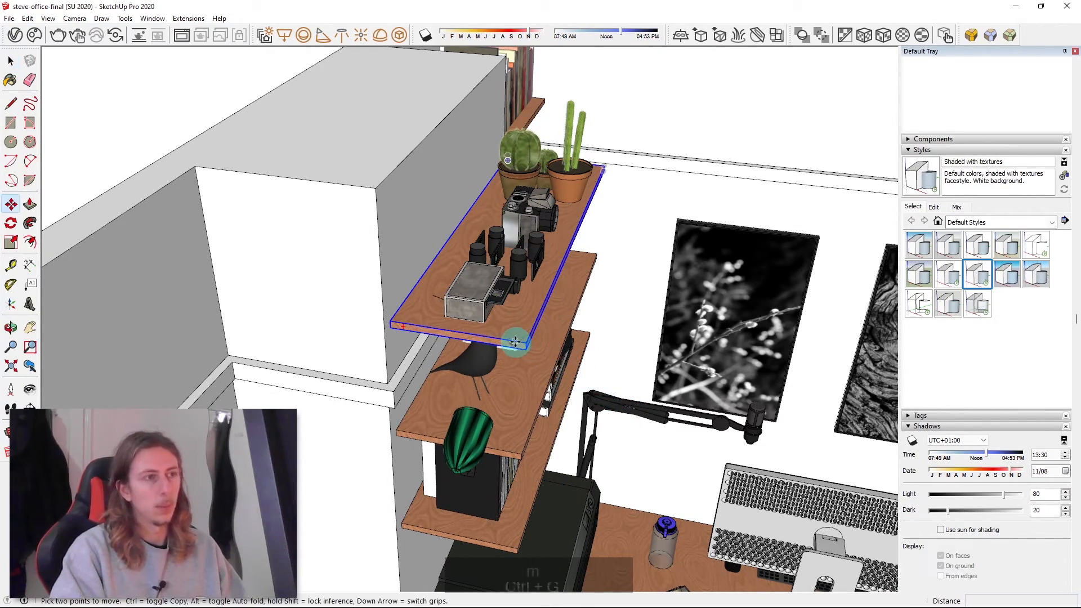
pyautogui.click(514, 342)
pyautogui.press('Escape')
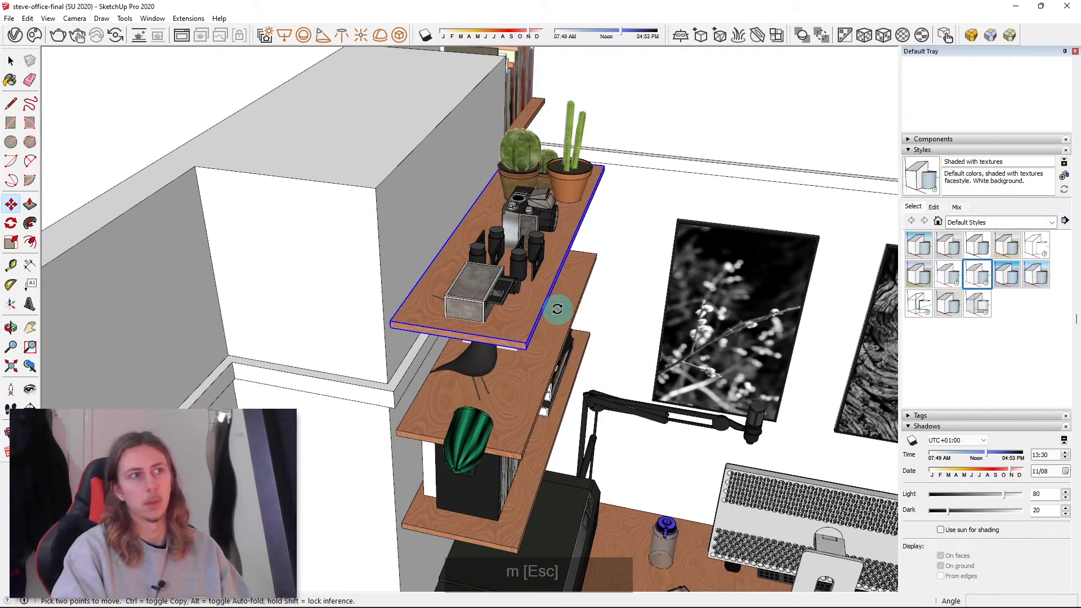
pyautogui.click(513, 308)
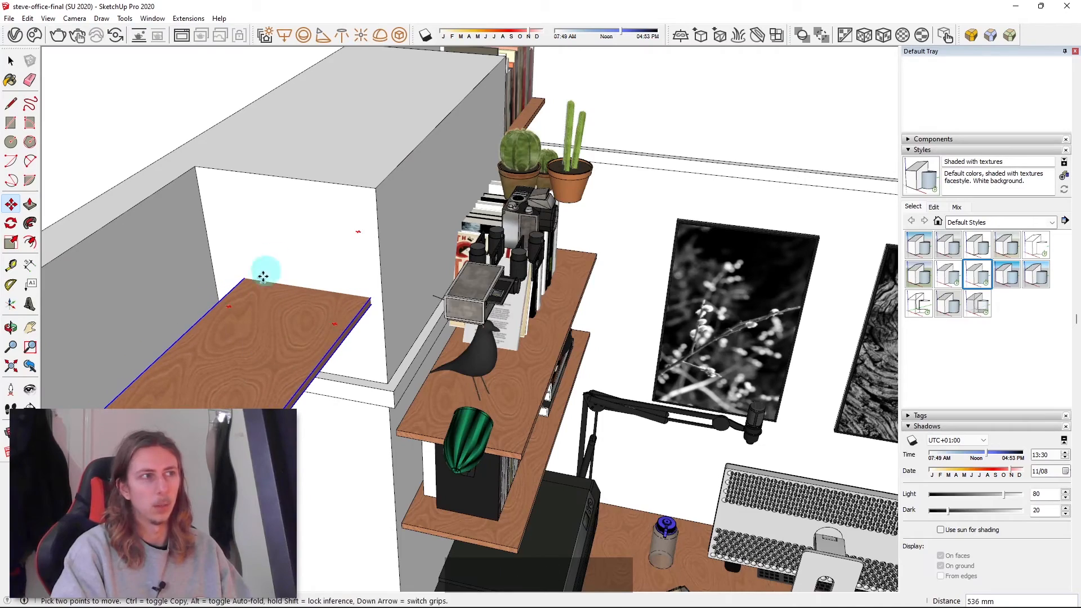
pyautogui.click(398, 287)
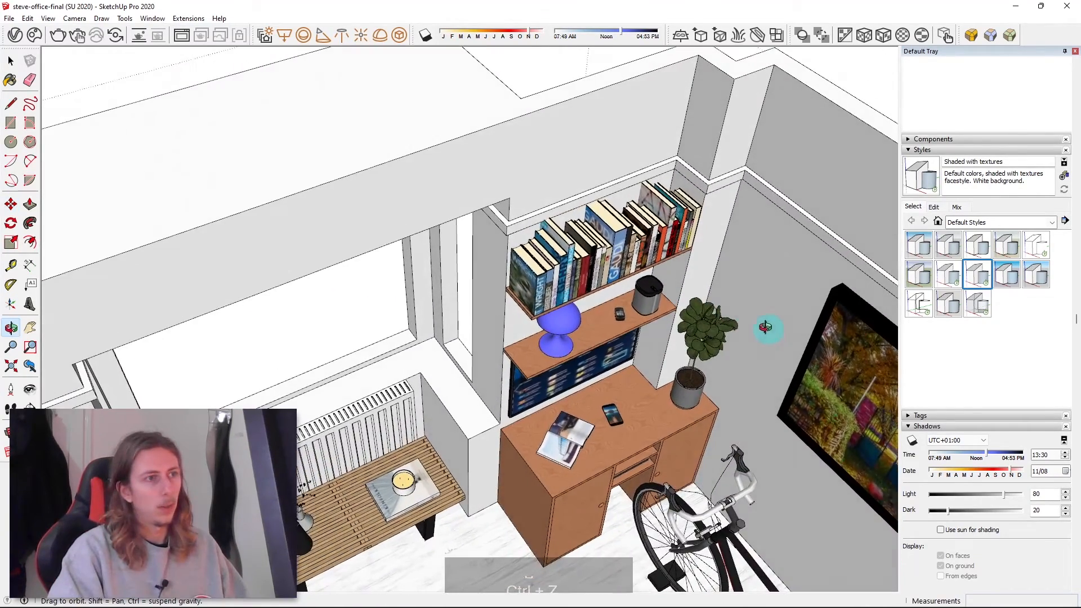
# - Select the ungrouped shelf beneath the blue lamp with all its connected geometry, inspect it, and clear the selection
pyautogui.scroll(6, 506, 357)
pyautogui.moveTo(560, 367); pyautogui.dragTo(434, 394, button='middle')
pyautogui.moveTo(407, 337); pyautogui.dragTo(446, 270, button='middle')
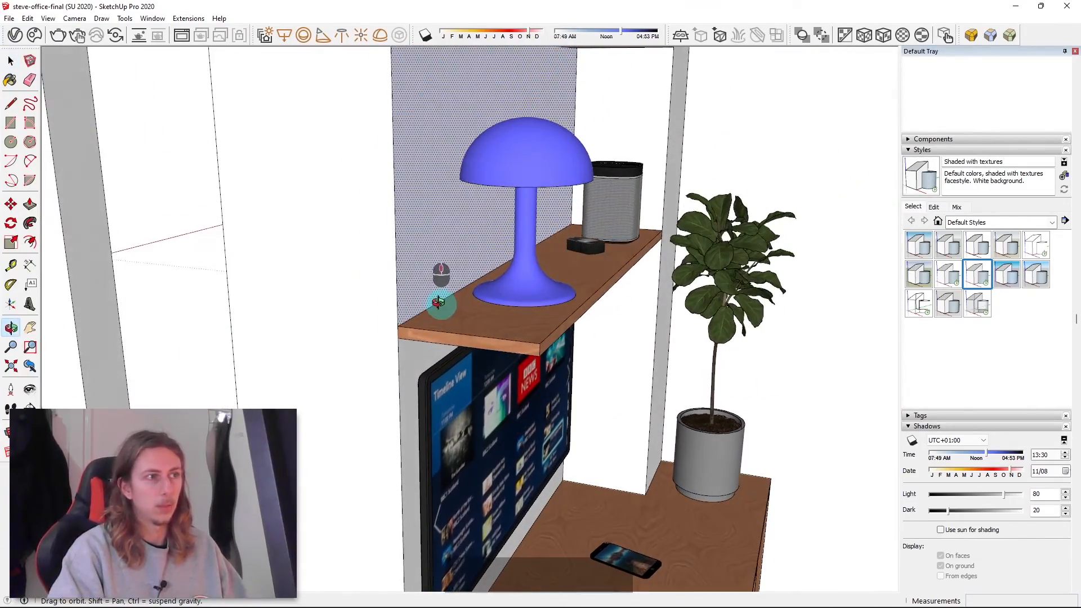
pyautogui.moveTo(487, 309); pyautogui.dragTo(465, 326, button='middle')
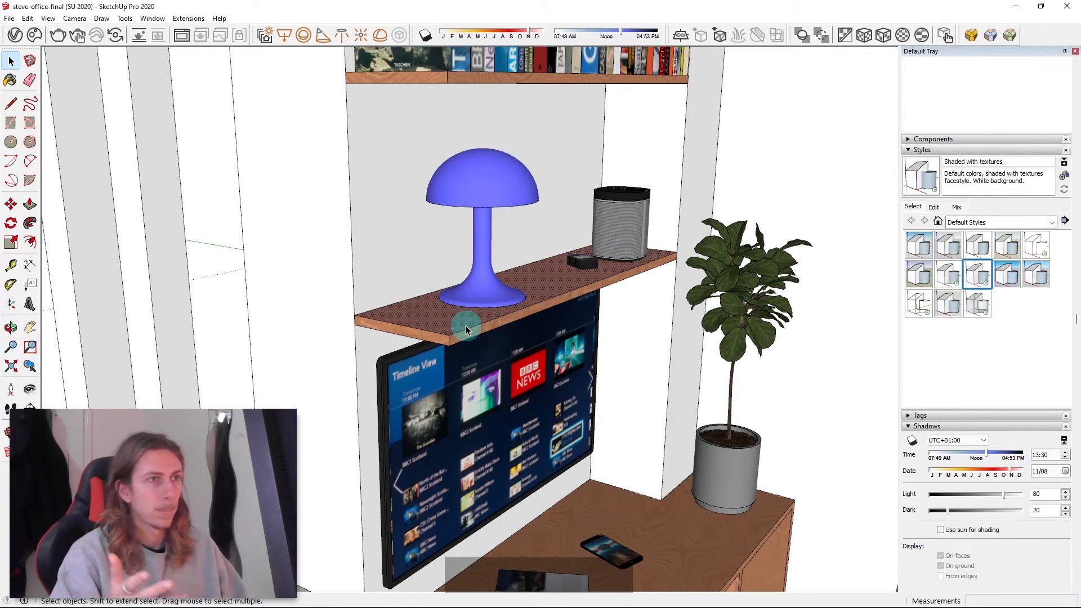
pyautogui.hotkey('ctrl', 'a')
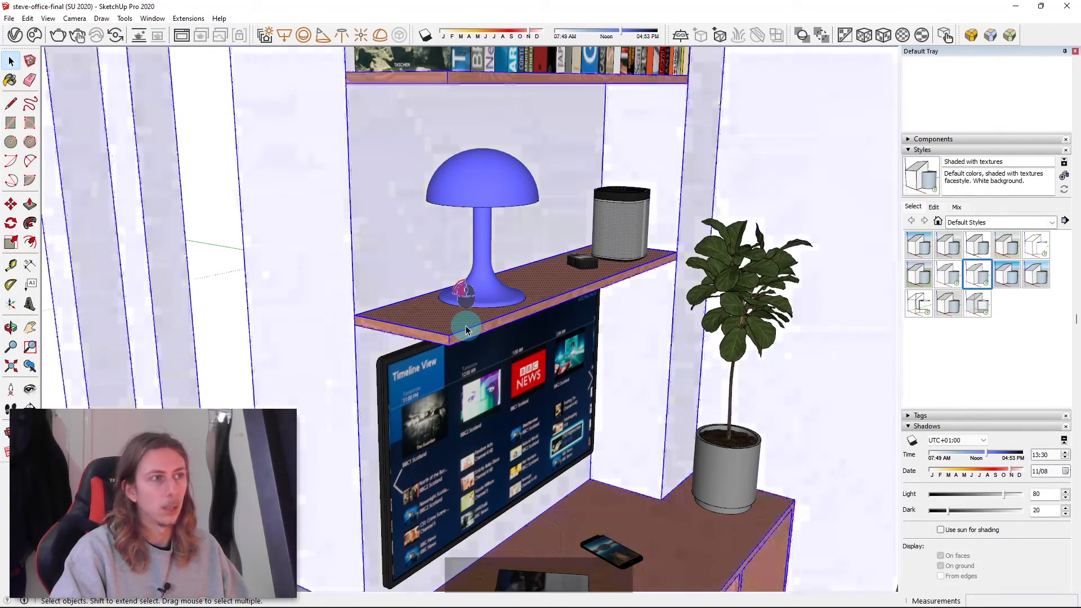
pyautogui.moveTo(465, 330)
pyautogui.mouseDown(button='middle')
pyautogui.moveTo(466, 309)
pyautogui.moveTo(579, 330)
pyautogui.moveTo(593, 345)
pyautogui.moveTo(456, 319)
pyautogui.mouseUp(button='middle')
pyautogui.scroll(5, 457, 320)
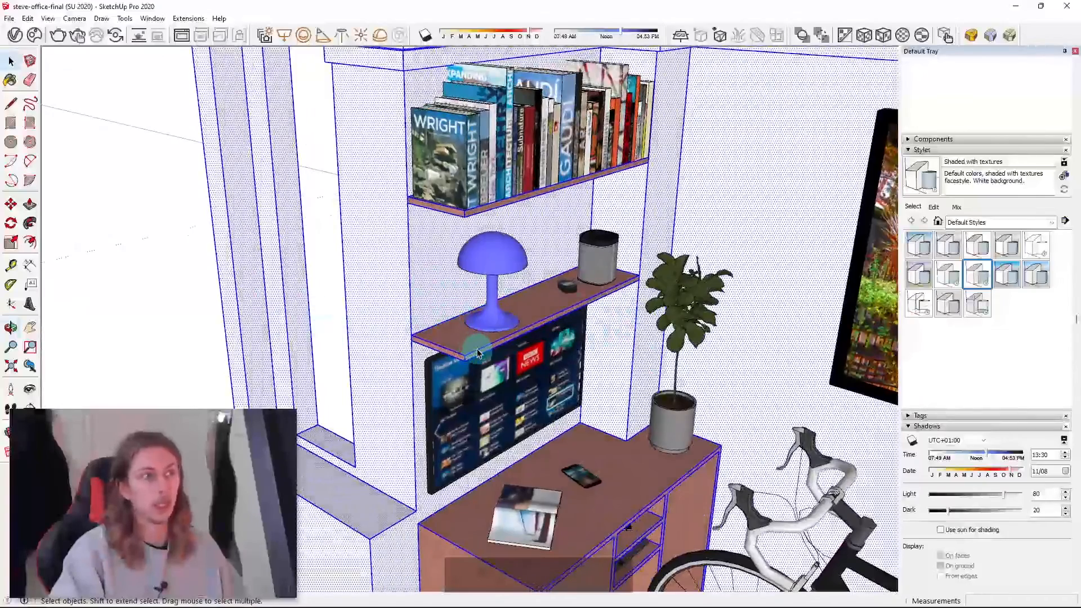
pyautogui.press('Escape')
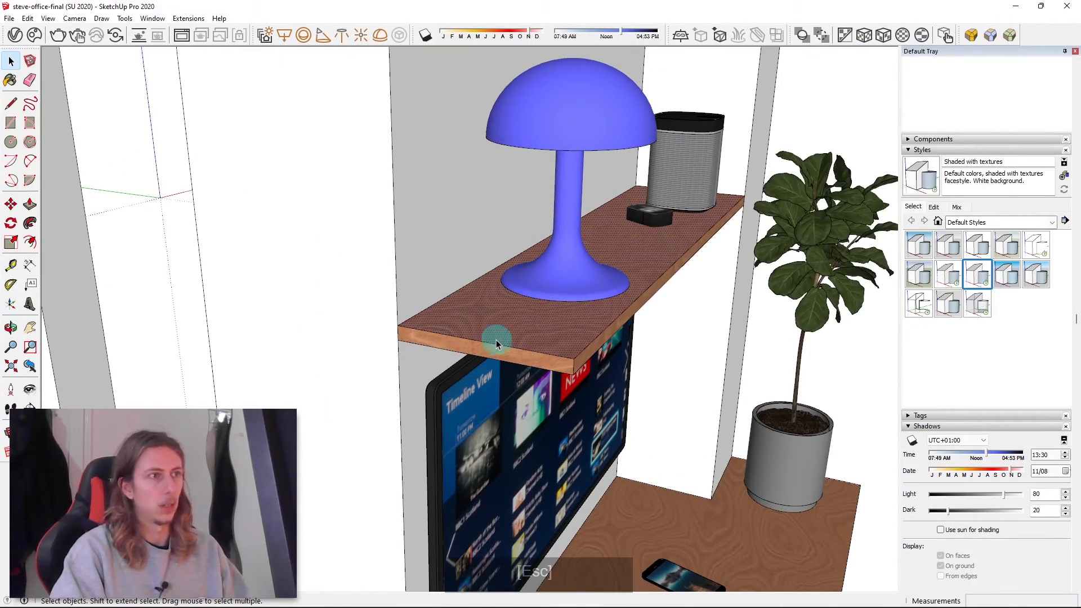
# - Raise the shelf beneath the blue lamp face by face, moving its top face and its underside upward separately
pyautogui.moveTo(623, 307); pyautogui.dragTo(690, 298, button='middle')
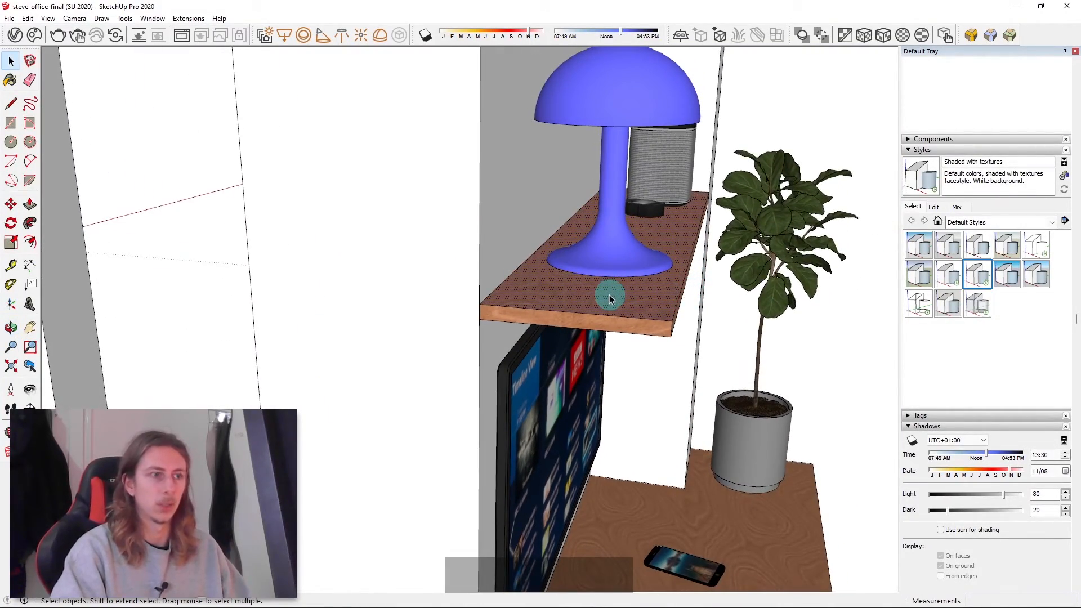
pyautogui.scroll(-5, 480, 229)
pyautogui.press('m')
pyautogui.scroll(3, 507, 214)
pyautogui.press('space')
pyautogui.scroll(3, 483, 252)
pyautogui.scroll(3, 483, 252)
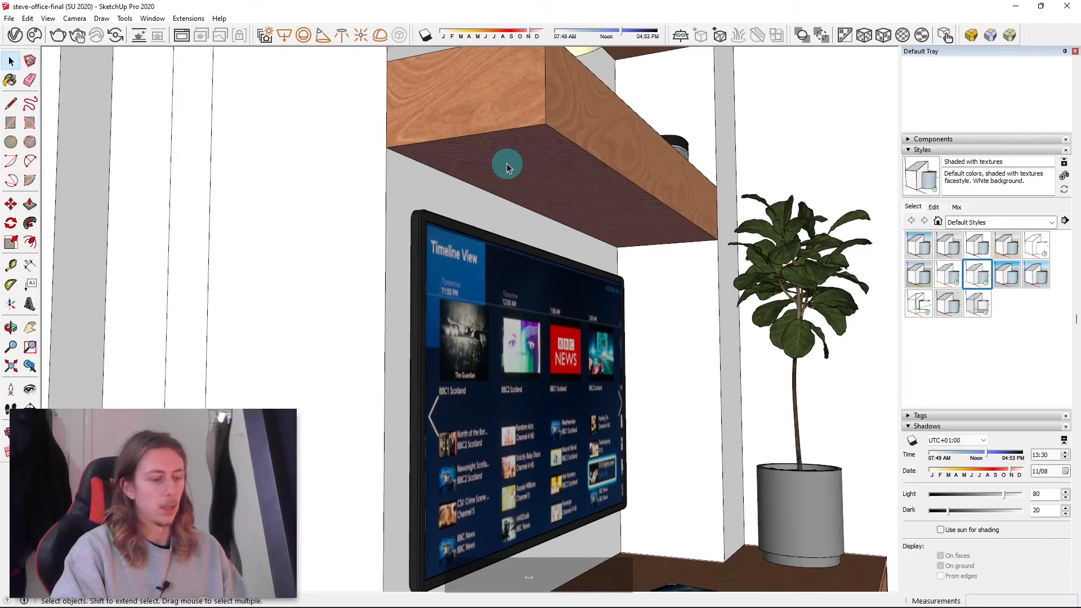
pyautogui.scroll(-4, 507, 167)
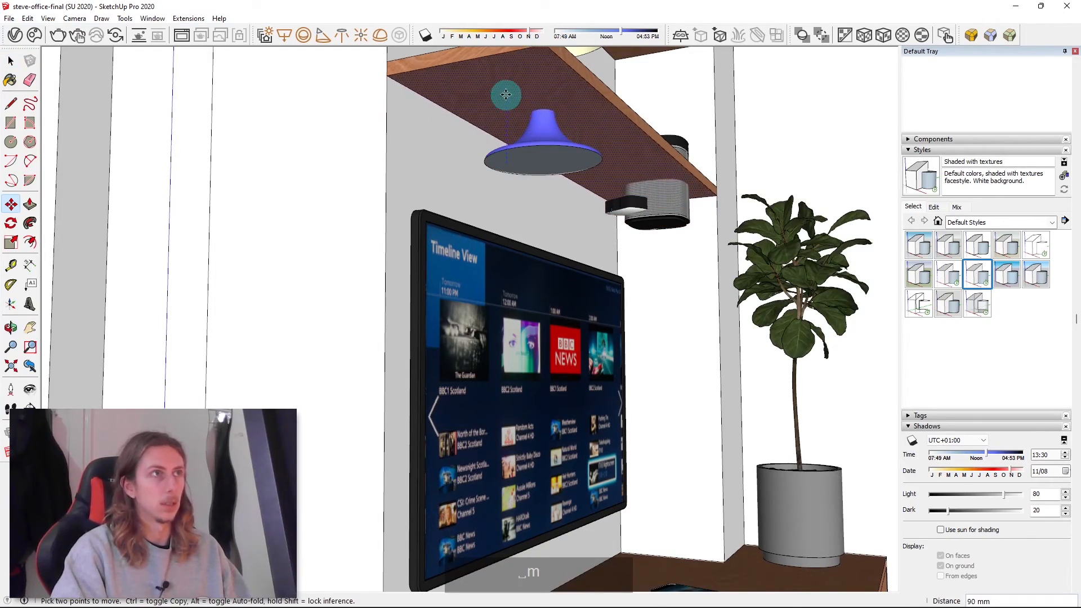
pyautogui.moveTo(502, 103); pyautogui.dragTo(479, 297, button='middle')
pyautogui.scroll(-5, 479, 297)
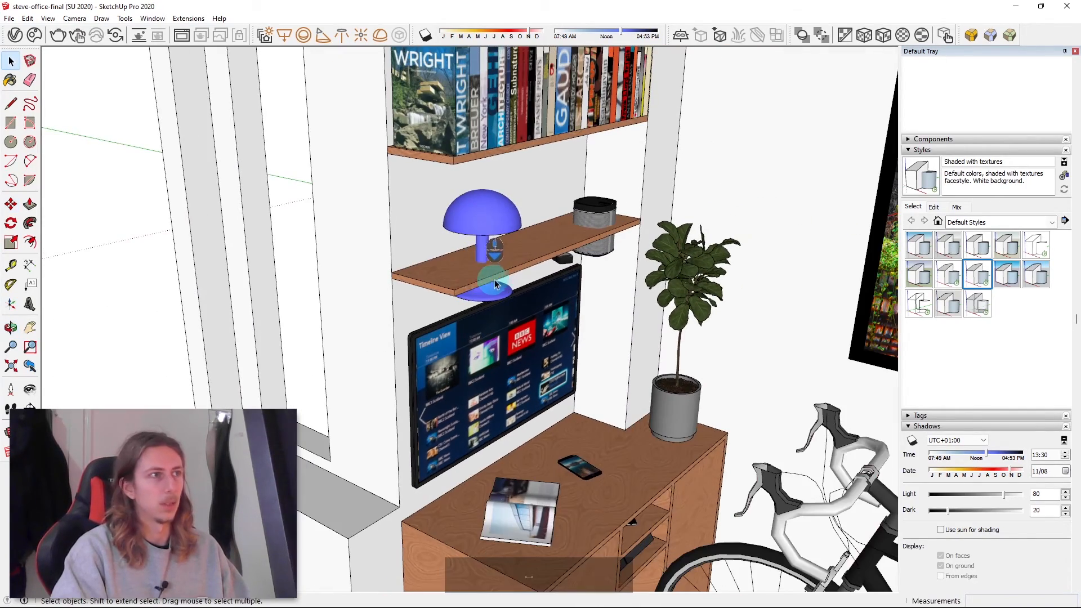
# - Undo the face moves on the shelf beneath the blue lamp
pyautogui.moveTo(557, 266); pyautogui.dragTo(593, 321, button='middle')
pyautogui.hotkey('ctrl', 'z')
pyautogui.hotkey('ctrl', 'z')
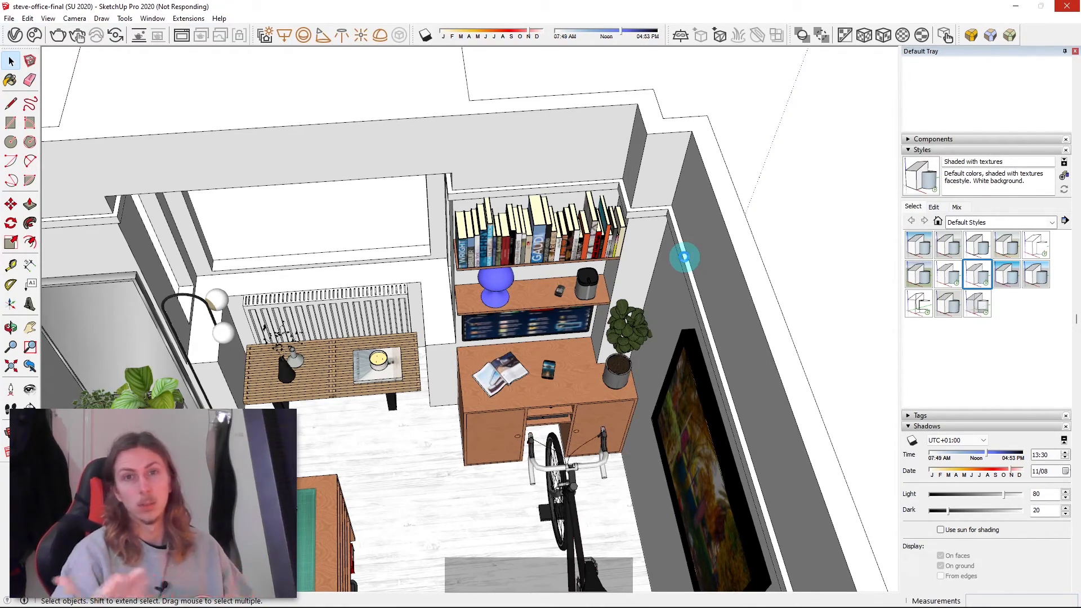
# - Delete the two ungrouped shelf boards below the grouped one, beneath the bird and beneath the dark box and books
pyautogui.scroll(-2, 684, 257)
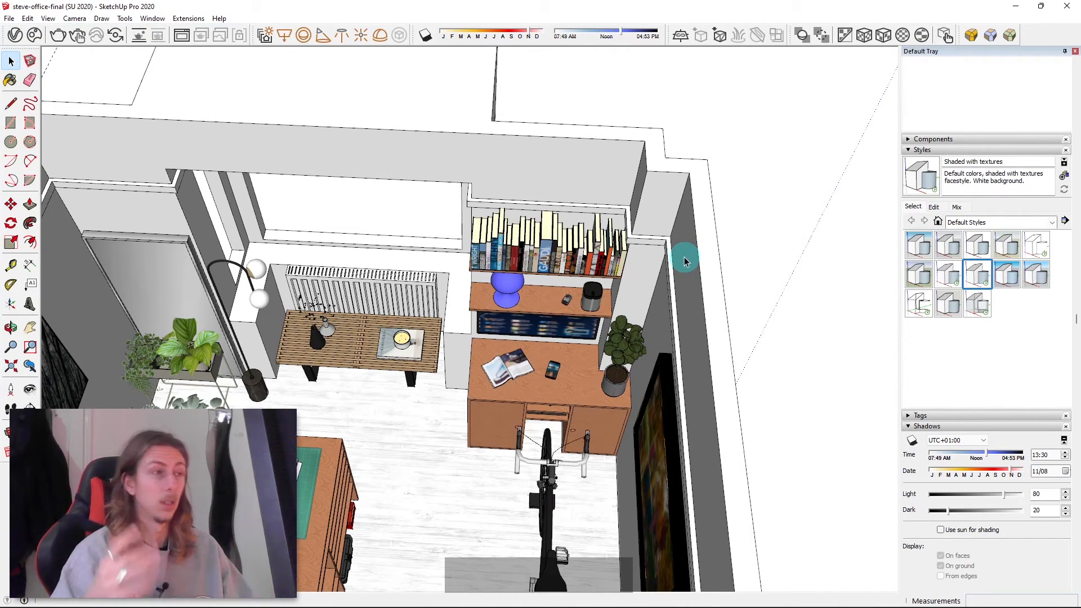
pyautogui.moveTo(684, 261); pyautogui.dragTo(561, 287, button='middle')
pyautogui.scroll(5, 475, 276)
pyautogui.scroll(-2, 474, 276)
pyautogui.scroll(2, 474, 276)
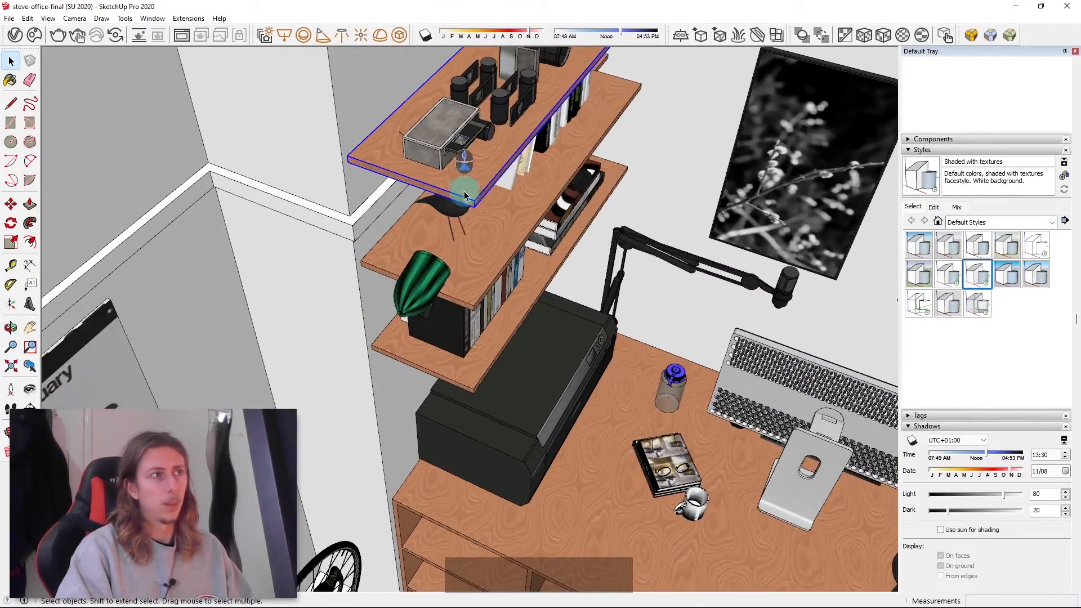
pyautogui.scroll(4, 474, 276)
pyautogui.click(516, 237)
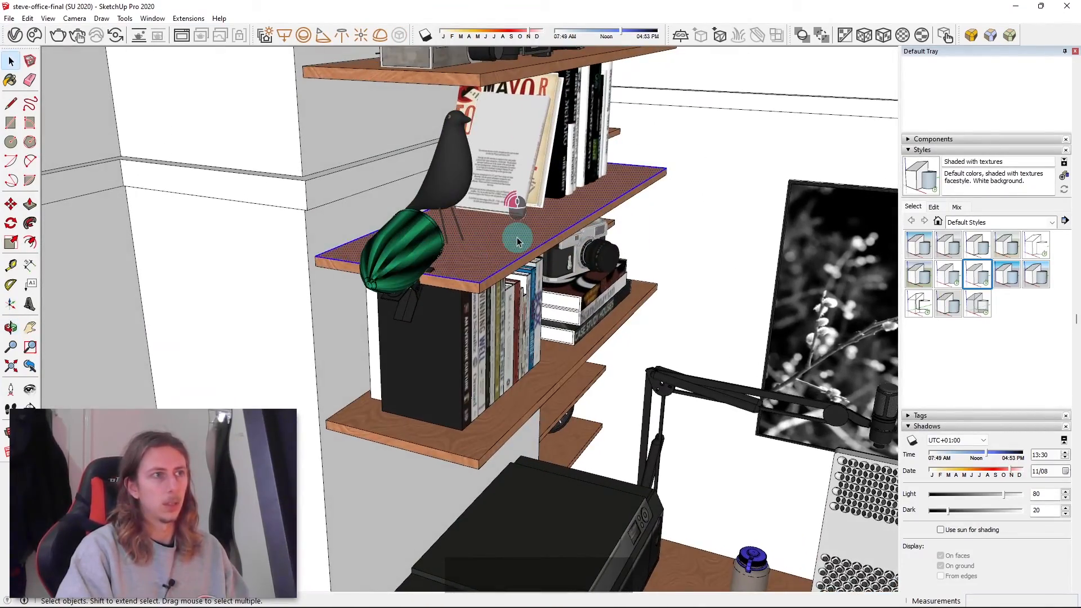
pyautogui.moveTo(551, 241)
pyautogui.mouseDown(button='middle')
pyautogui.moveTo(579, 248)
pyautogui.moveTo(556, 248)
pyautogui.mouseUp(button='middle')
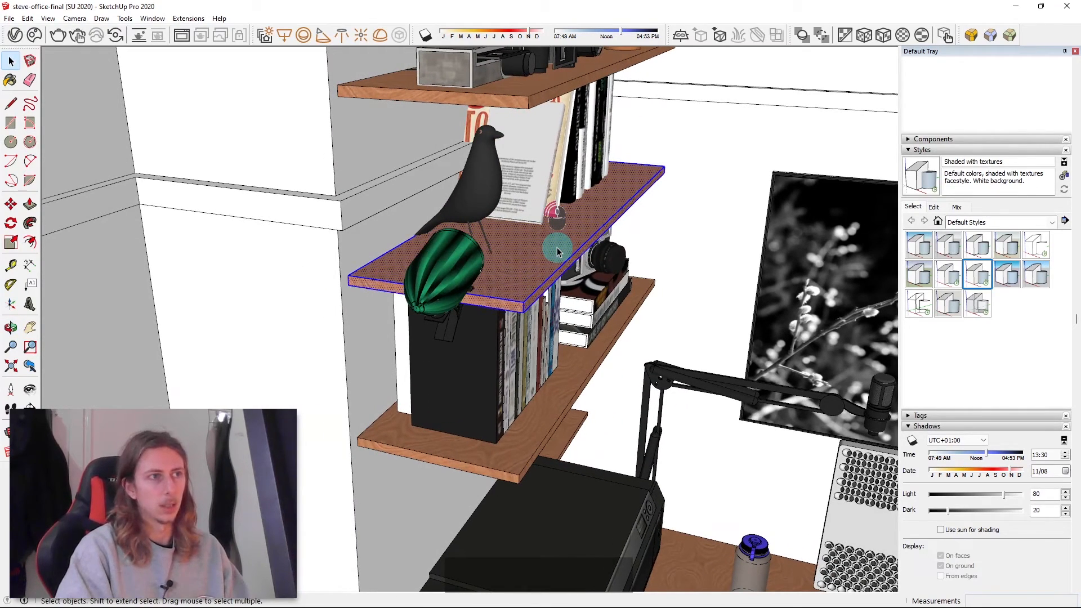
pyautogui.press('Delete')
pyautogui.click(555, 414)
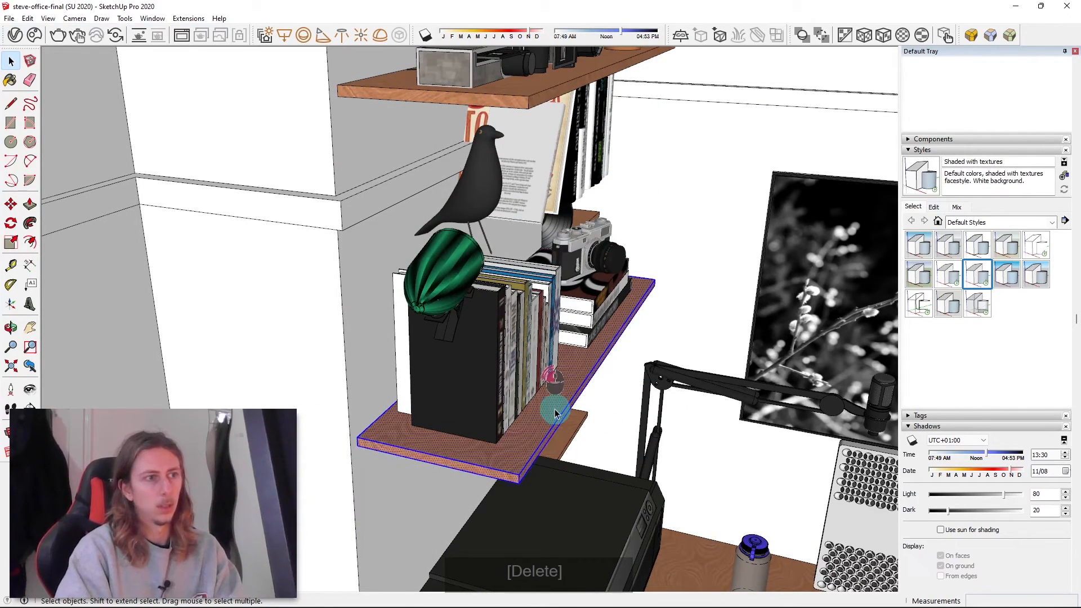
pyautogui.press('Delete')
# - Copy the grouped shelf board straight down along the vertical axis to sit beneath the bird and its row of books
pyautogui.scroll(-3, 554, 414)
pyautogui.scroll(4, 458, 242)
pyautogui.scroll(-4, 458, 242)
pyautogui.scroll(2, 470, 248)
pyautogui.click(469, 248)
pyautogui.press('m')
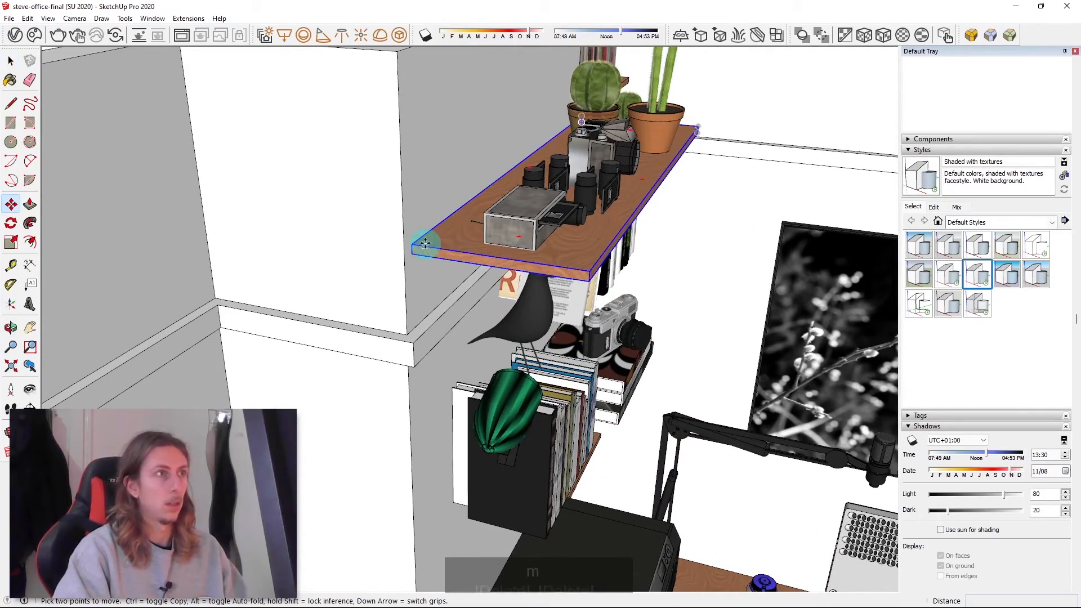
pyautogui.click(417, 243)
pyautogui.press('ctrl')
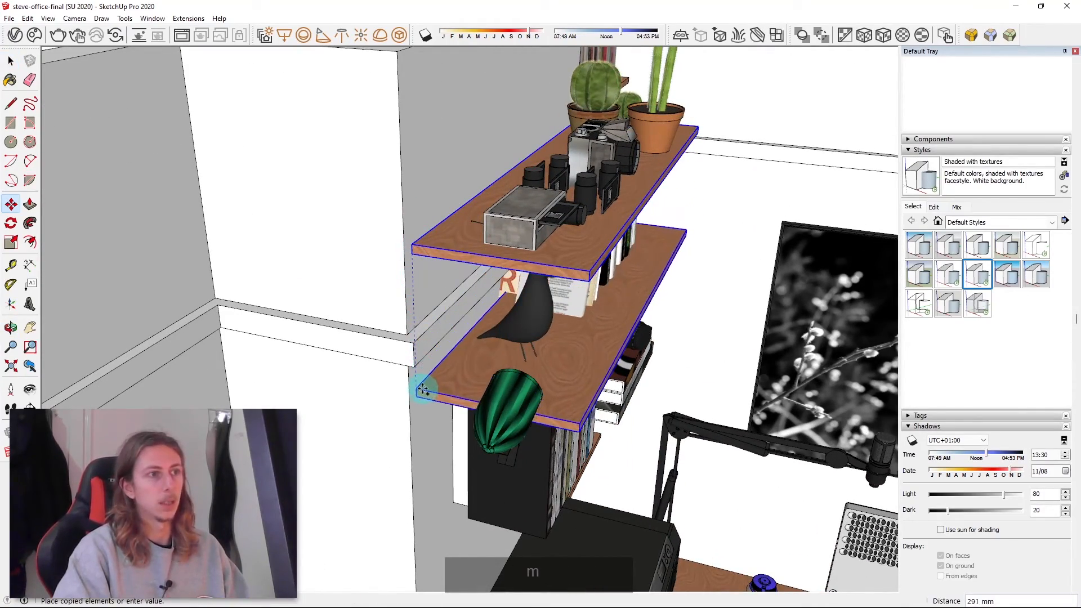
pyautogui.press('Up')
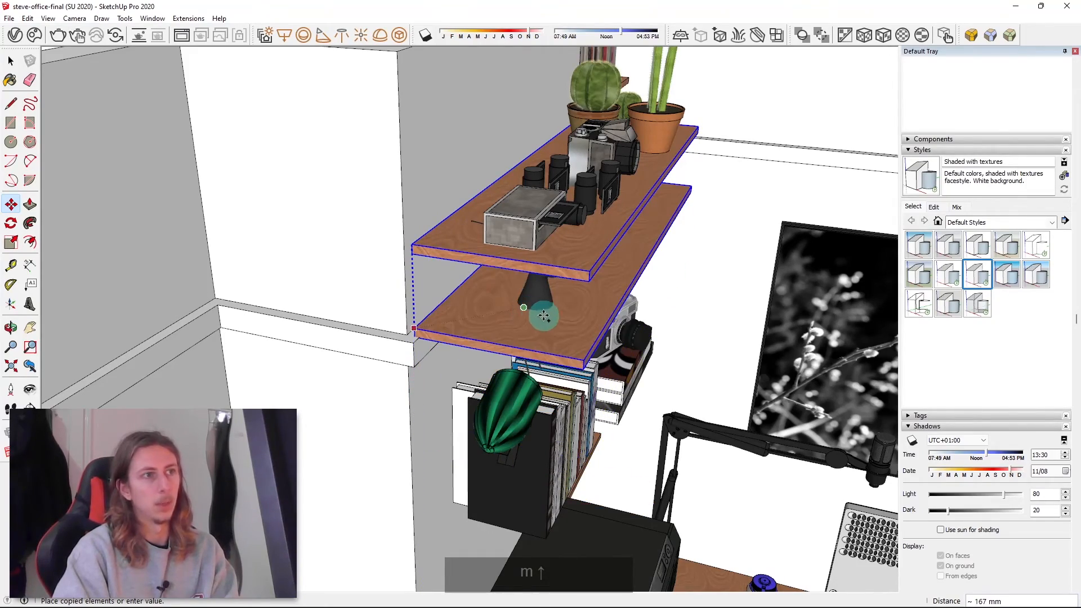
pyautogui.scroll(6, 559, 334)
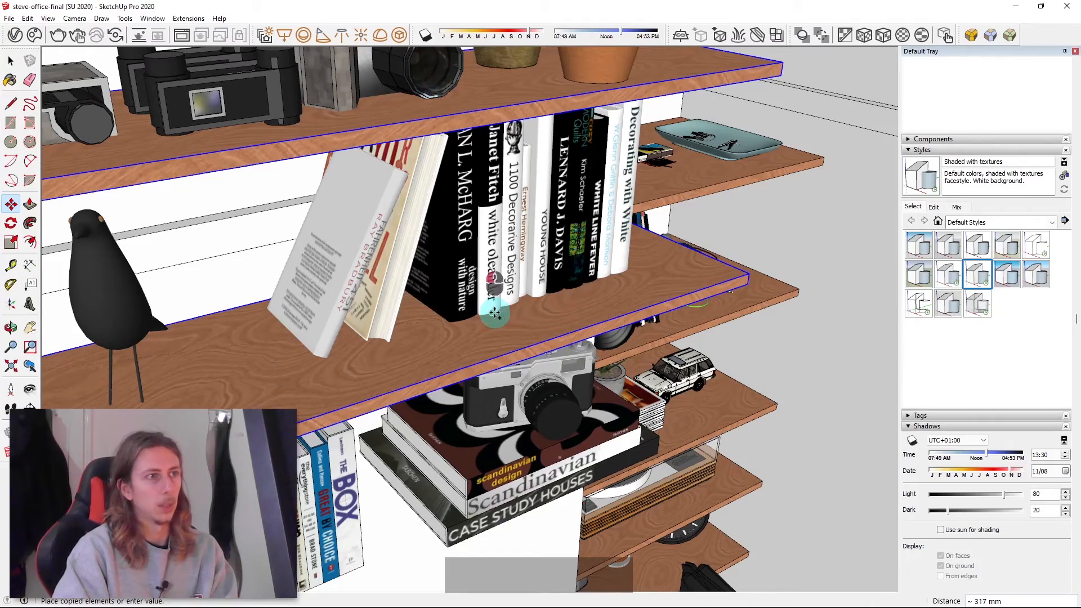
pyautogui.moveTo(678, 261)
pyautogui.mouseDown(button='middle')
pyautogui.moveTo(483, 259)
pyautogui.moveTo(414, 290)
pyautogui.moveTo(437, 255)
pyautogui.mouseUp(button='middle')
# - Copy the shelf board beneath the bird down to support the dark box and the lower row of books
pyautogui.click(437, 254)
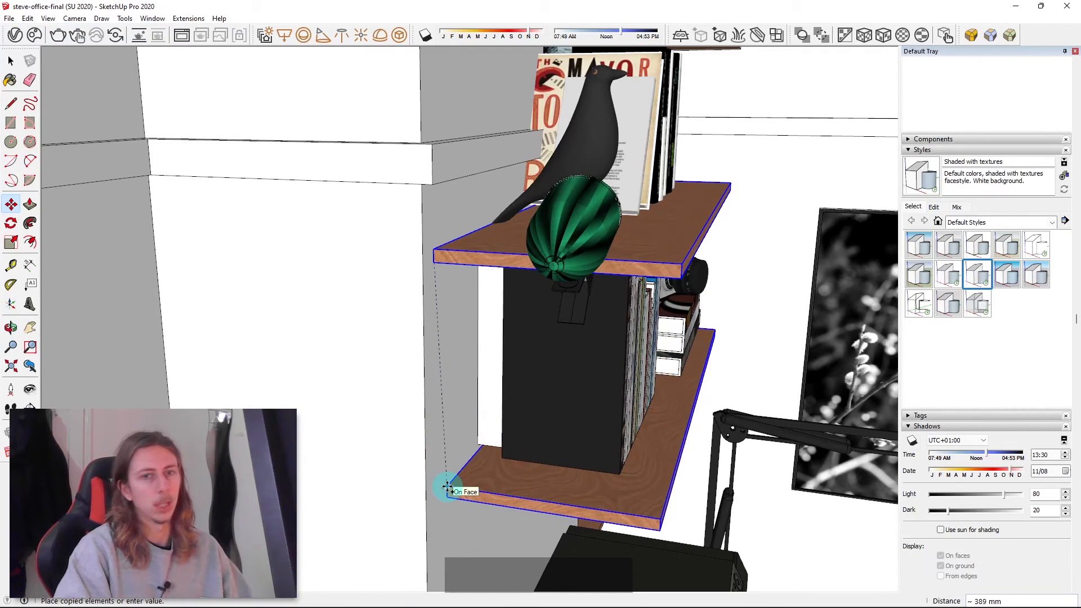
pyautogui.click(499, 459)
pyautogui.scroll(-3, 623, 354)
pyautogui.moveTo(623, 355); pyautogui.dragTo(550, 208, button='middle')
pyautogui.press('space')
# - Select all three grouped shelf boards together and try to start moving them from the lowest board's corner
pyautogui.click(551, 207)
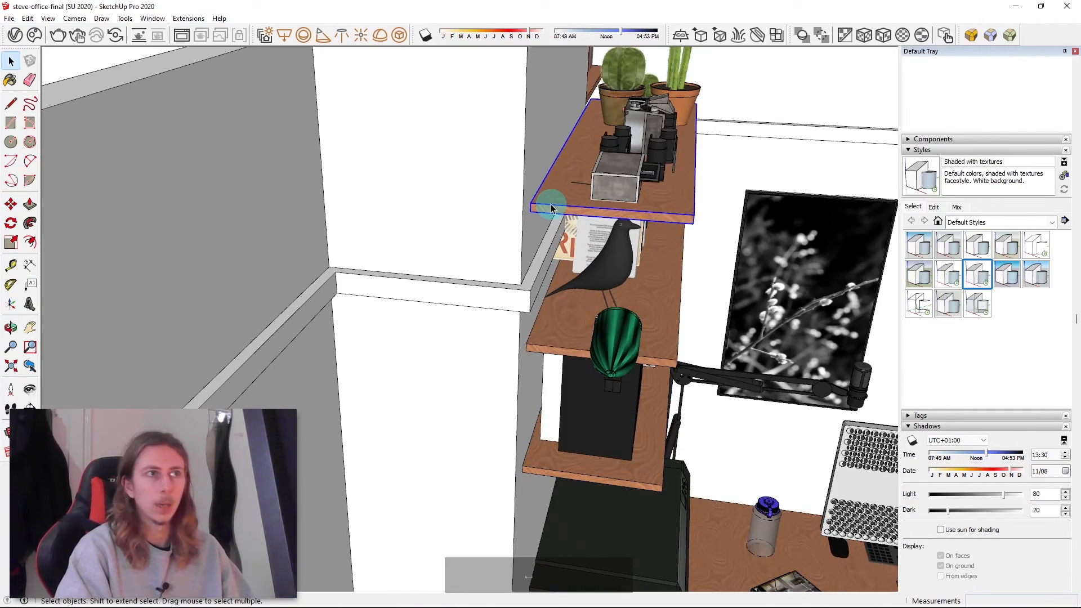
pyautogui.keyDown('shift'); pyautogui.click(550, 343); pyautogui.keyUp('shift')
pyautogui.keyDown('shift'); pyautogui.click(539, 459); pyautogui.keyUp('shift')
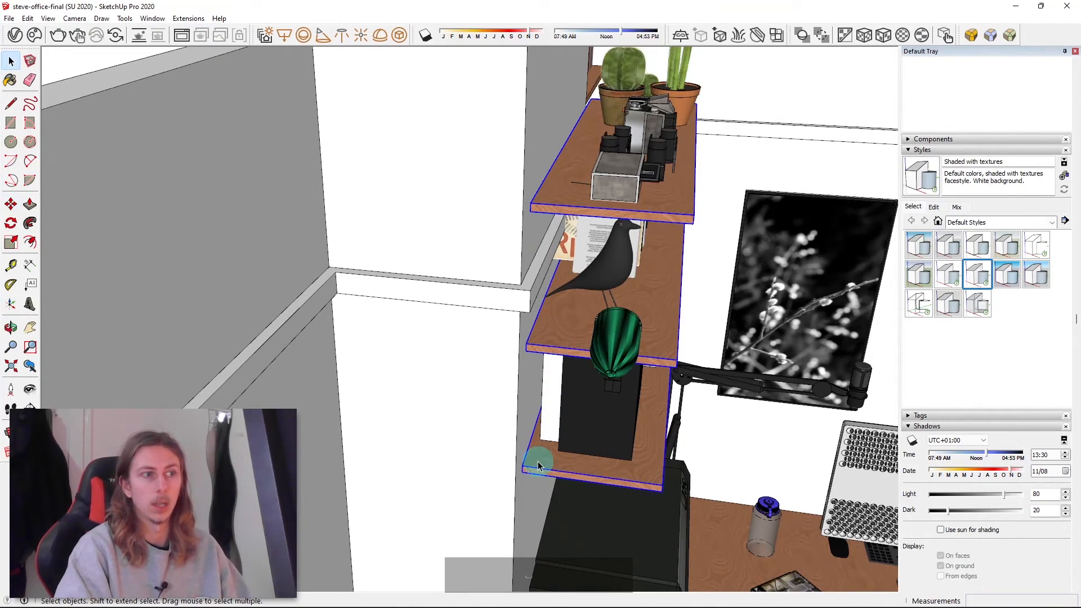
pyautogui.scroll(3, 538, 462)
pyautogui.press('m')
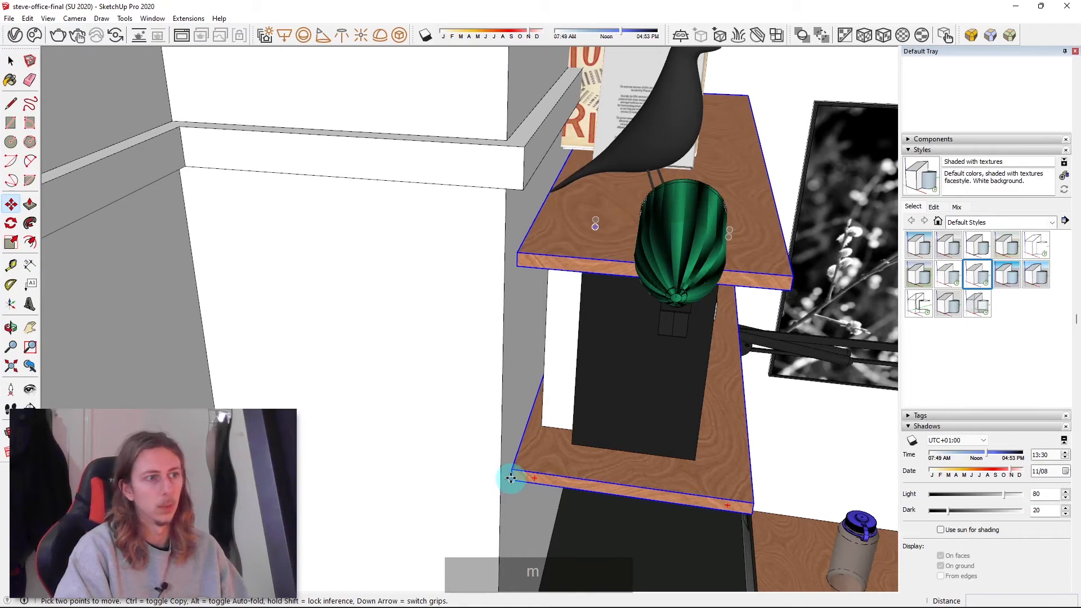
pyautogui.click(508, 484)
pyautogui.scroll(-10, 425, 372)
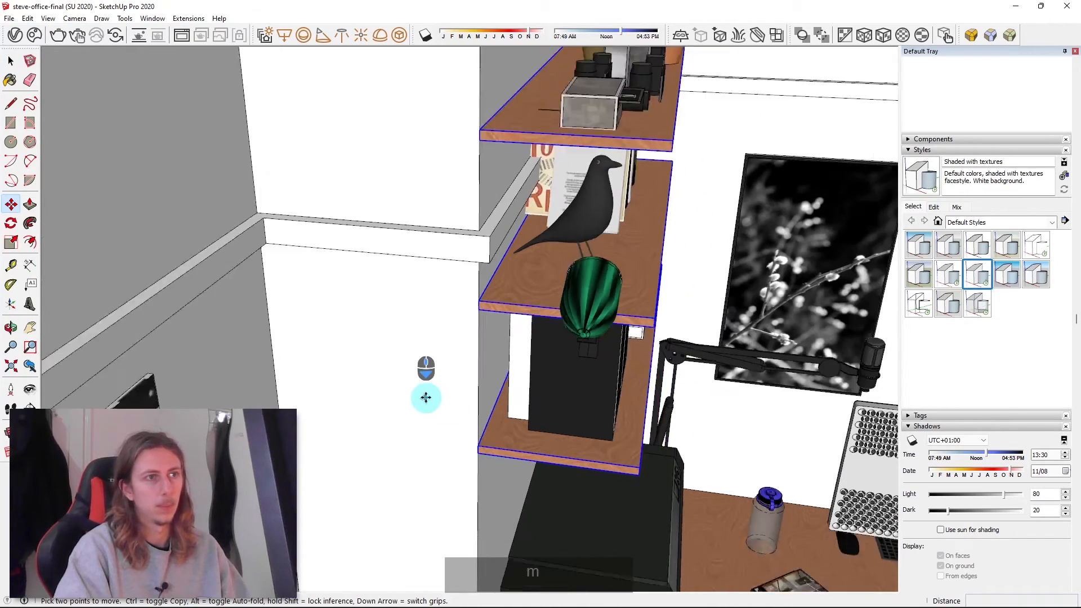
pyautogui.press('space')
pyautogui.moveTo(550, 296); pyautogui.dragTo(603, 332, button='middle')
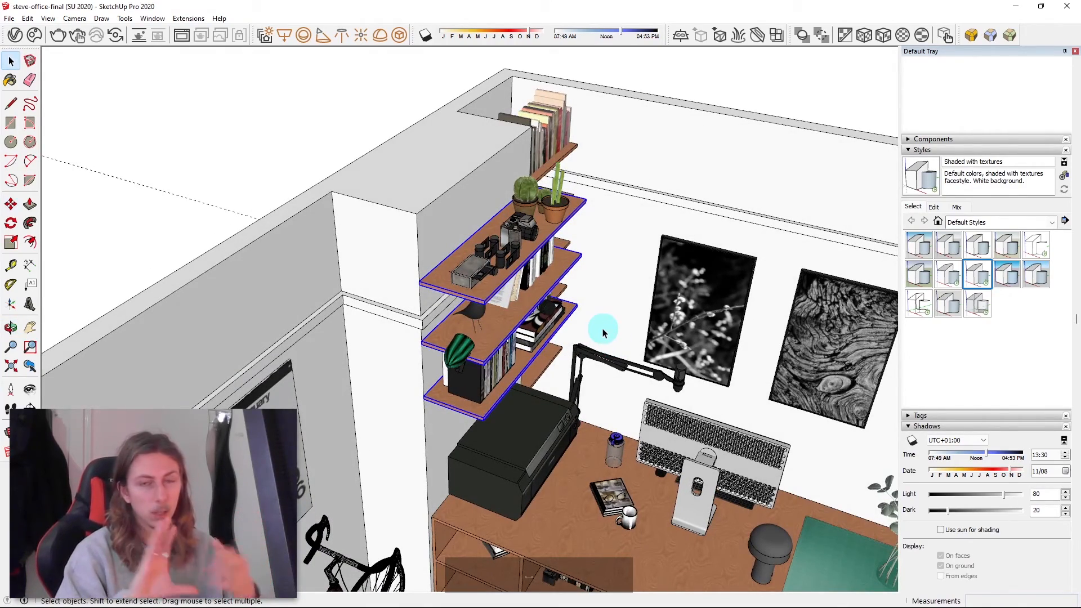
# - Select the walls' top face and examine the whole office from above and outside
pyautogui.scroll(-5, 603, 329)
pyautogui.moveTo(526, 217); pyautogui.dragTo(828, 313, button='middle')
pyautogui.scroll(-3, 828, 313)
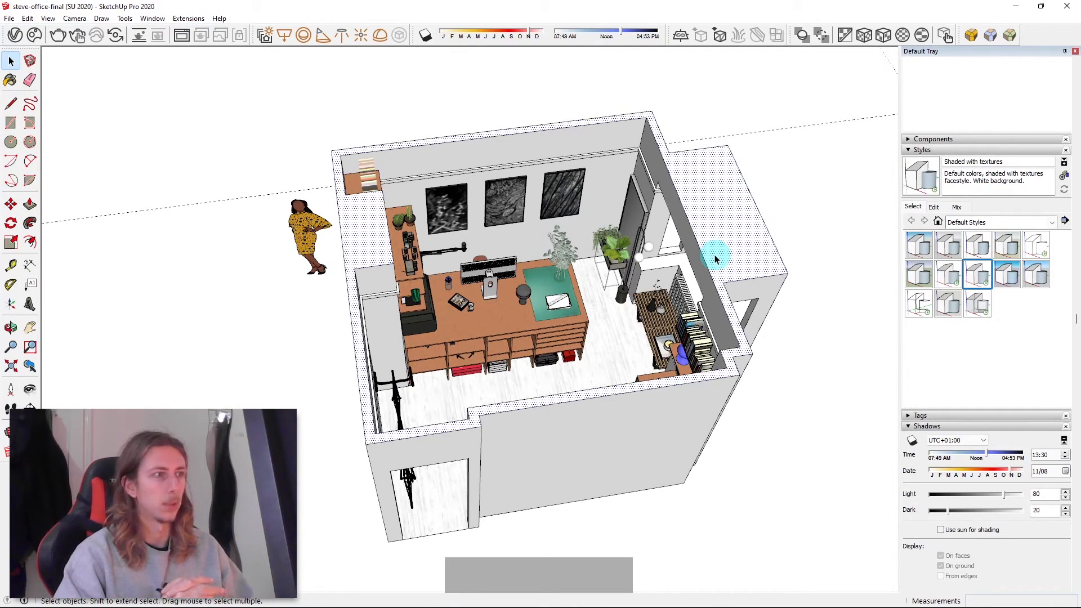
pyautogui.moveTo(563, 338); pyautogui.dragTo(558, 271, button='middle')
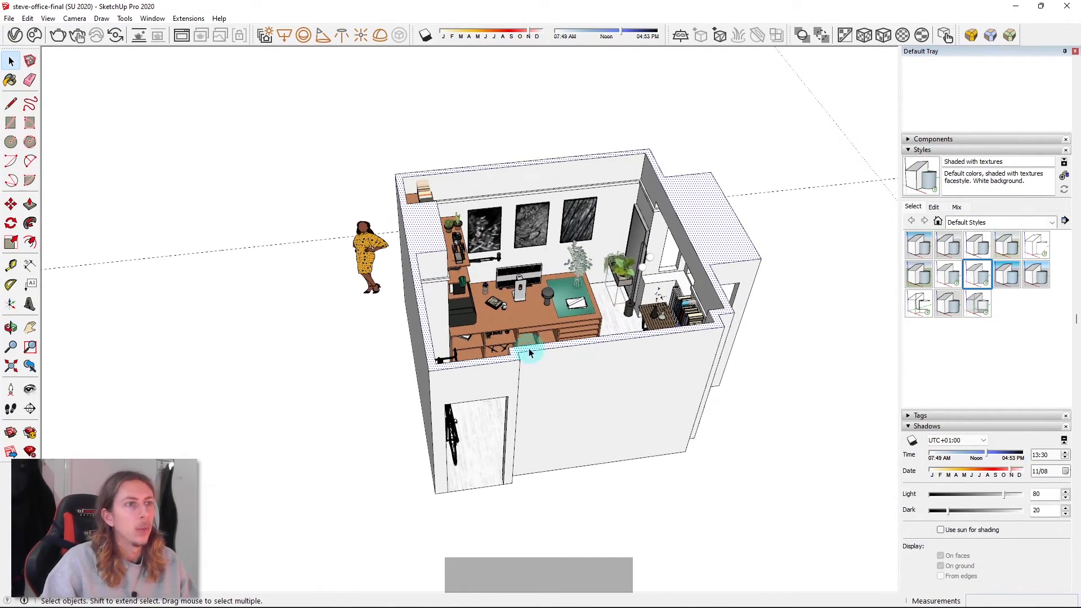
pyautogui.moveTo(695, 327); pyautogui.dragTo(681, 446, button='middle')
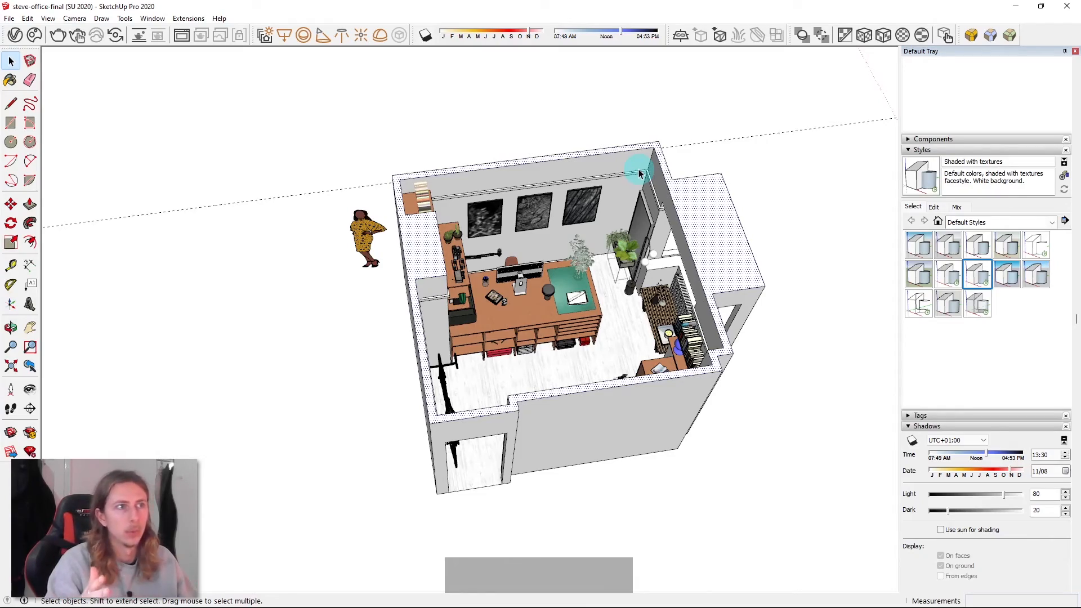
# - Select the trim edge above the TV, and then everything connected to that wall, to examine how the ungrouped geometry is joined
pyautogui.scroll(5, 499, 131)
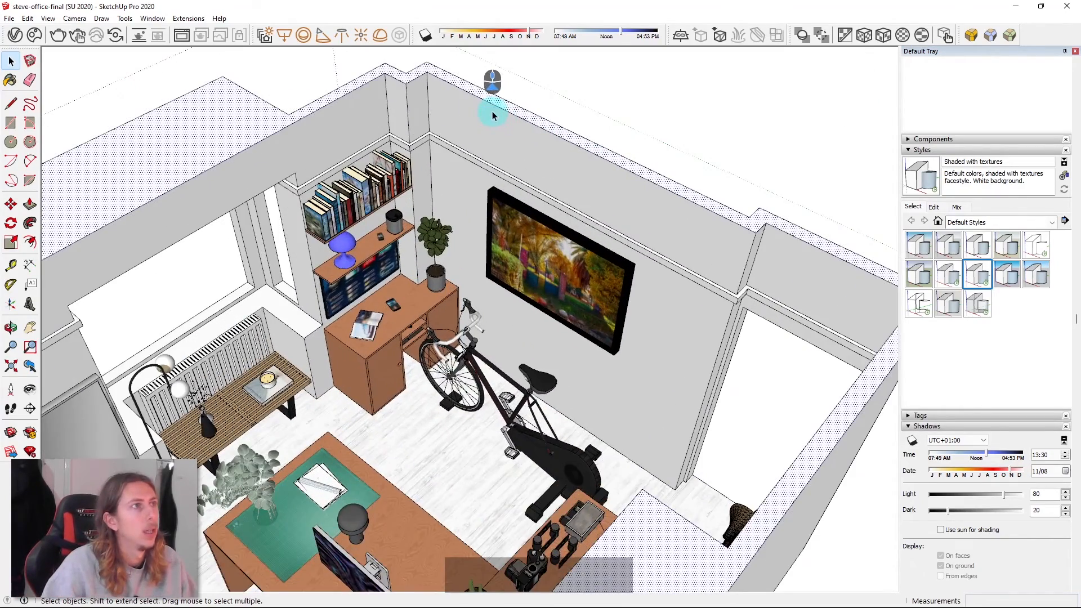
pyautogui.scroll(2, 446, 146)
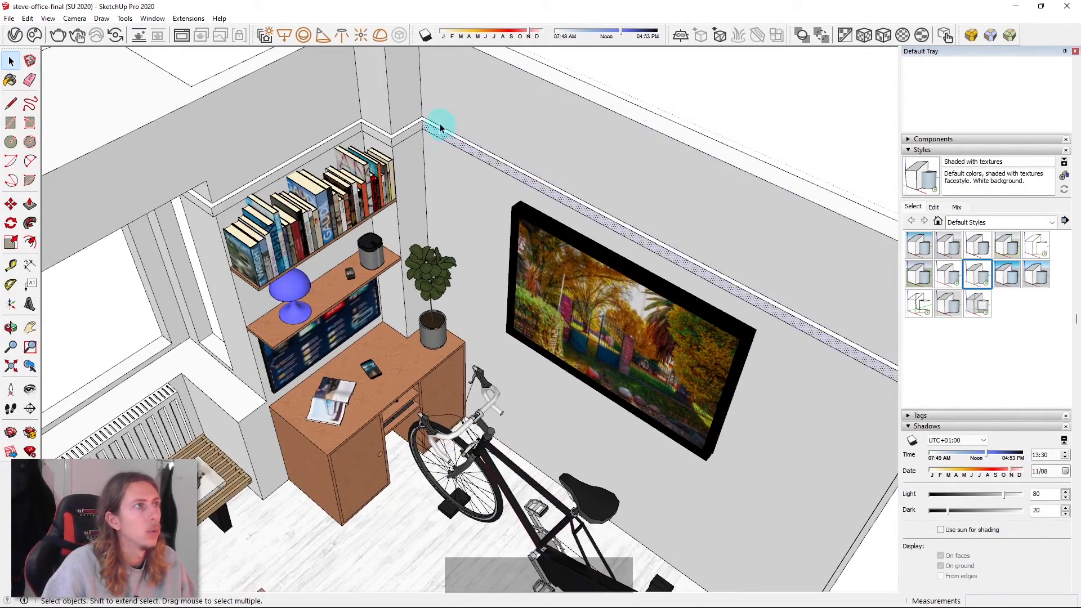
pyautogui.scroll(2, 445, 136)
pyautogui.click(439, 130)
pyautogui.scroll(-5, 432, 134)
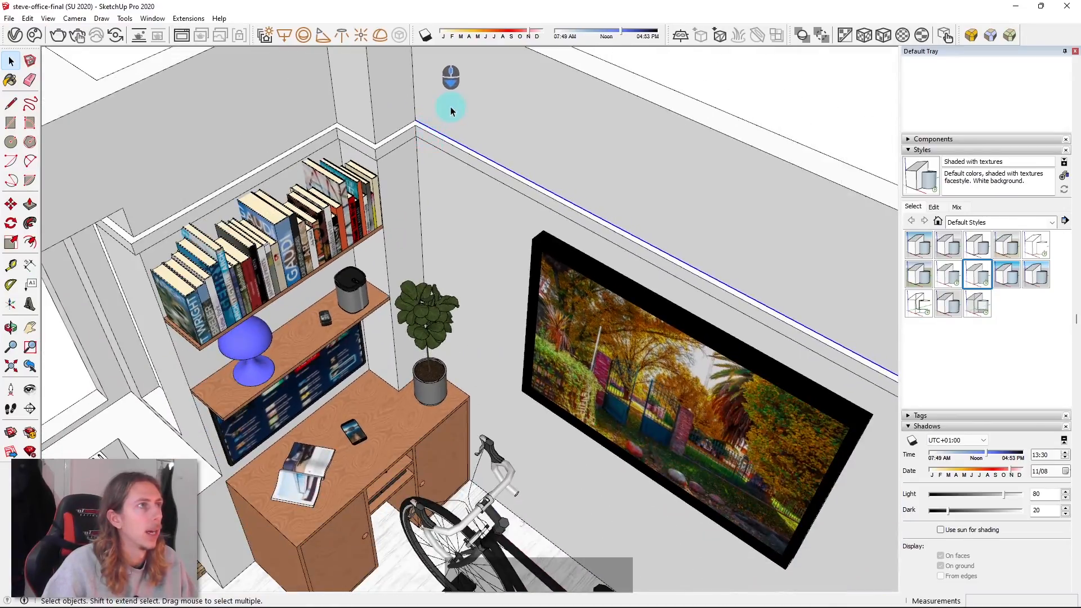
pyautogui.doubleClick(451, 110)
pyautogui.tripleClick(450, 110)
pyautogui.scroll(-6, 451, 110)
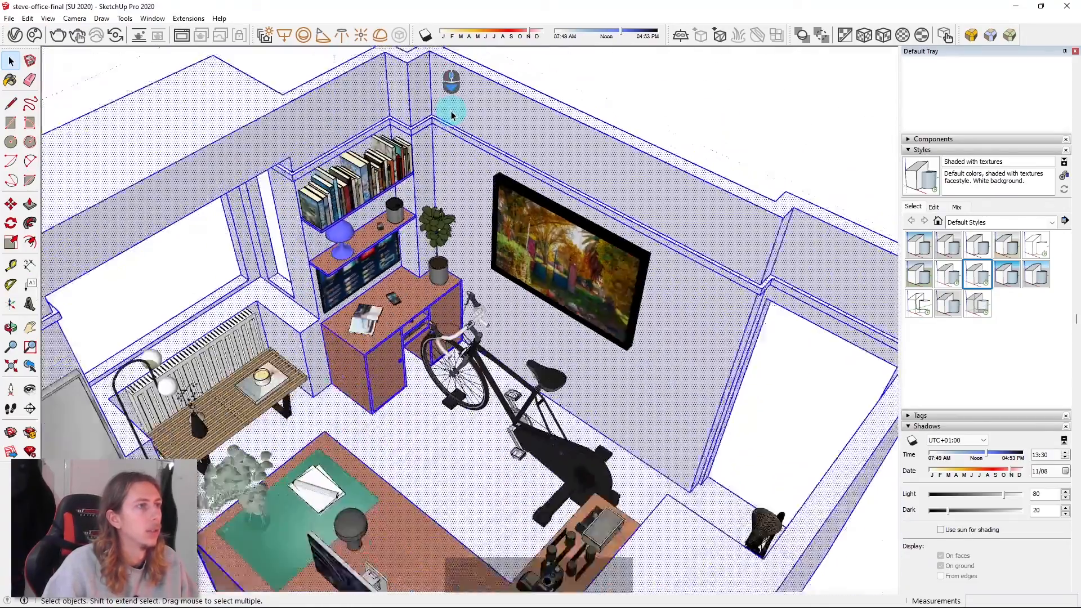
# - Draw dividing lines across the walls' top face to separate the TV wall's section from the adjoining walls
pyautogui.moveTo(589, 181); pyautogui.dragTo(380, 138, button='middle')
pyautogui.scroll(4, 374, 169)
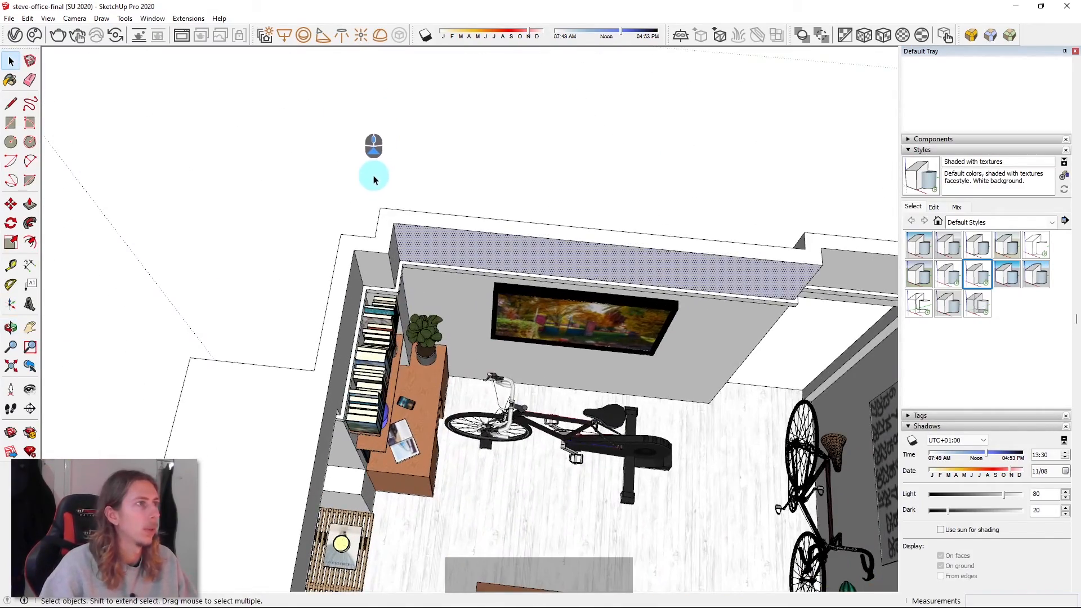
pyautogui.press('l')
pyautogui.click(350, 250)
pyautogui.moveTo(344, 262); pyautogui.dragTo(514, 301, button='middle')
pyautogui.press('space')
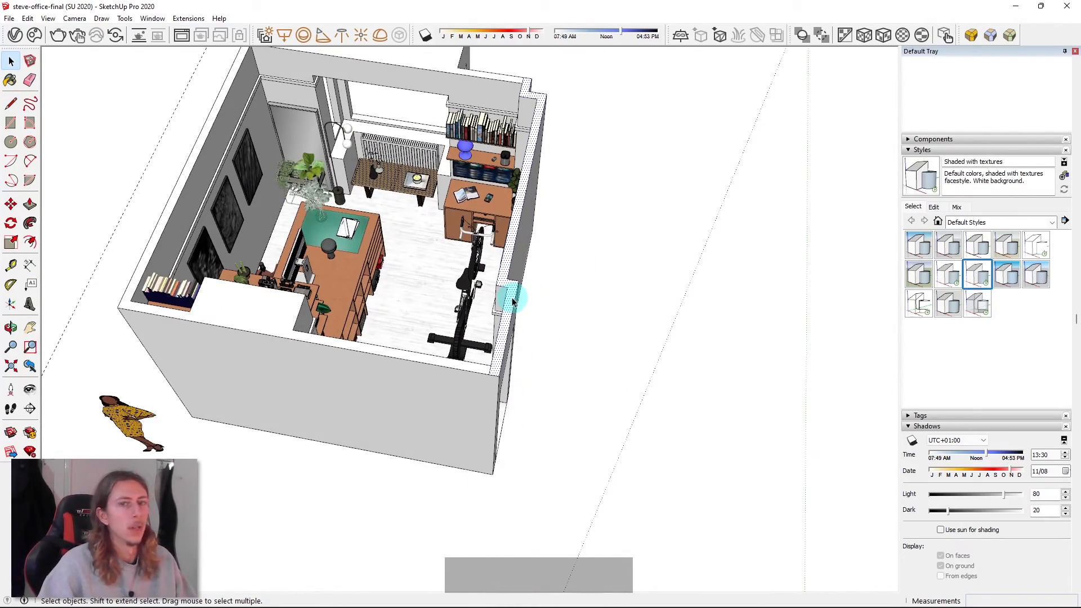
# - Copy the TV wall's top face, paste it on the open ground beside the office, and group it
pyautogui.click(511, 302)
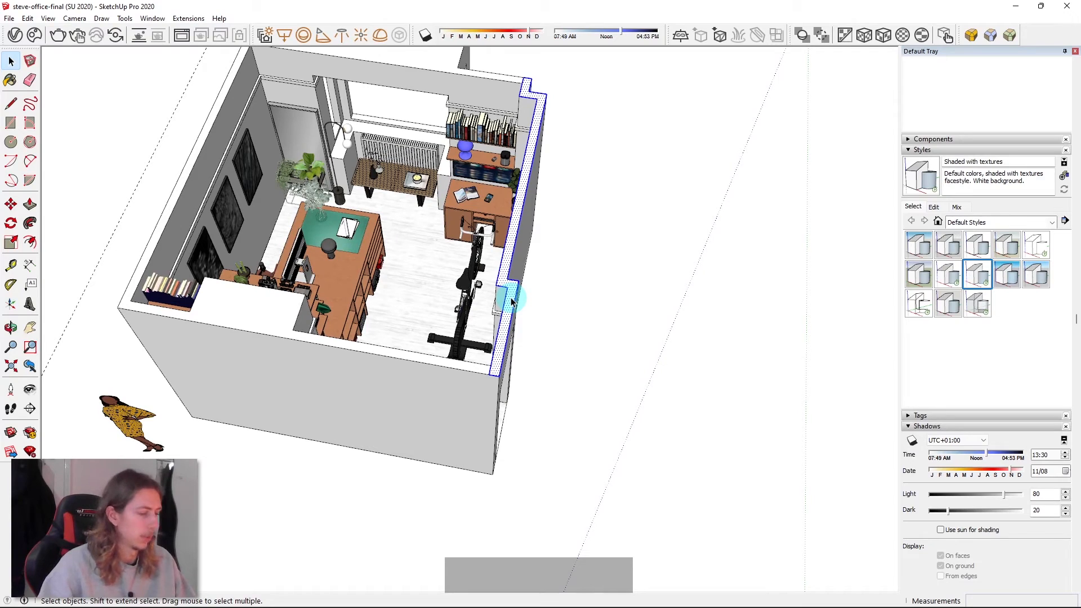
pyautogui.hotkey('ctrl', 'c')
pyautogui.scroll(-5, 615, 313)
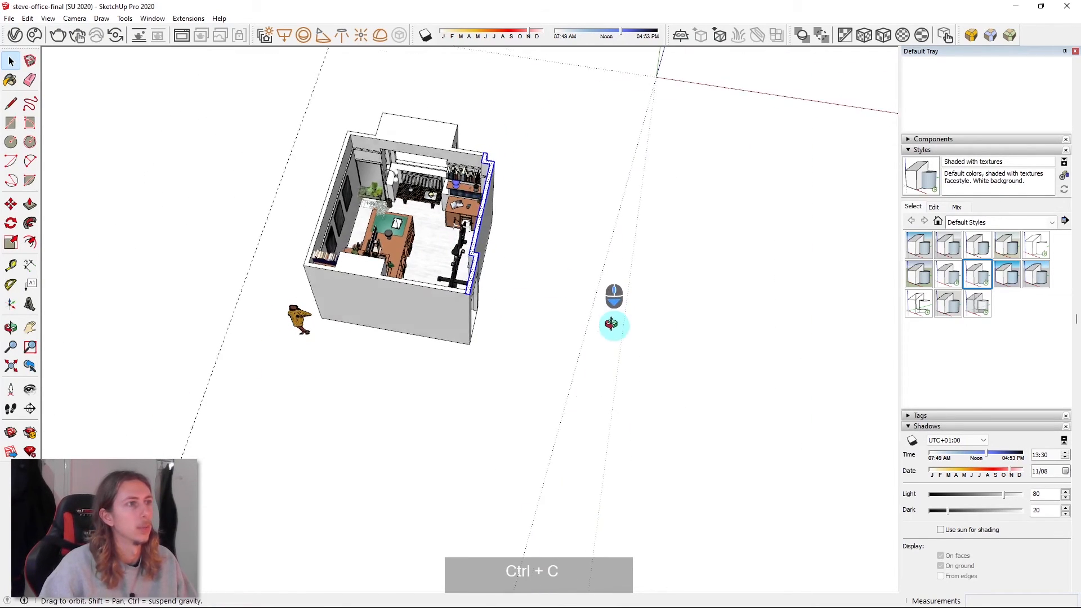
pyautogui.scroll(3, 568, 320)
pyautogui.hotkey('ctrl', 'v')
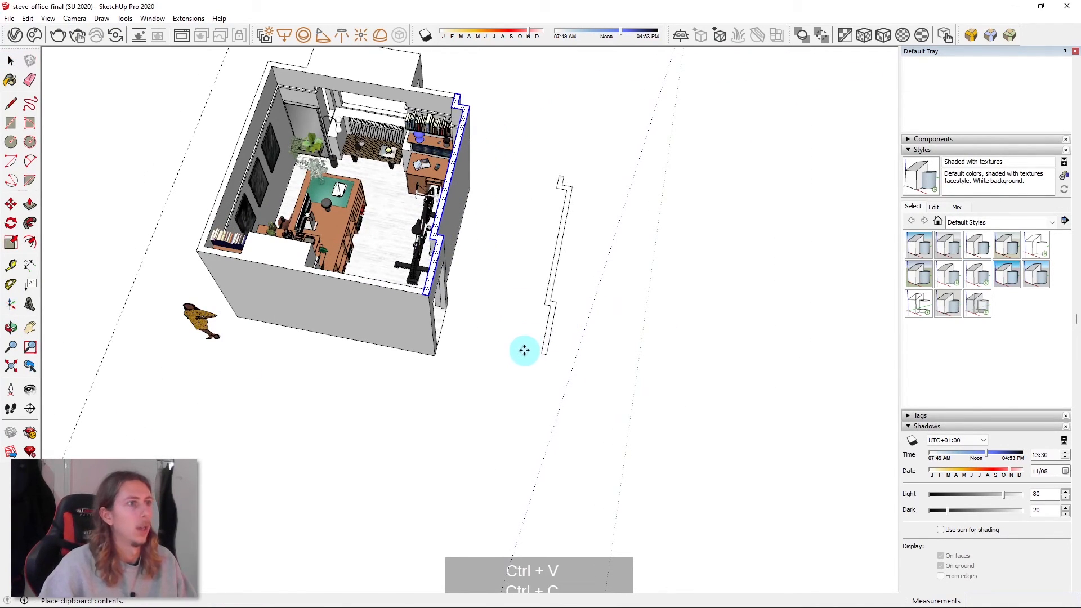
pyautogui.click(497, 367)
pyautogui.moveTo(670, 245); pyautogui.dragTo(606, 324, button='middle')
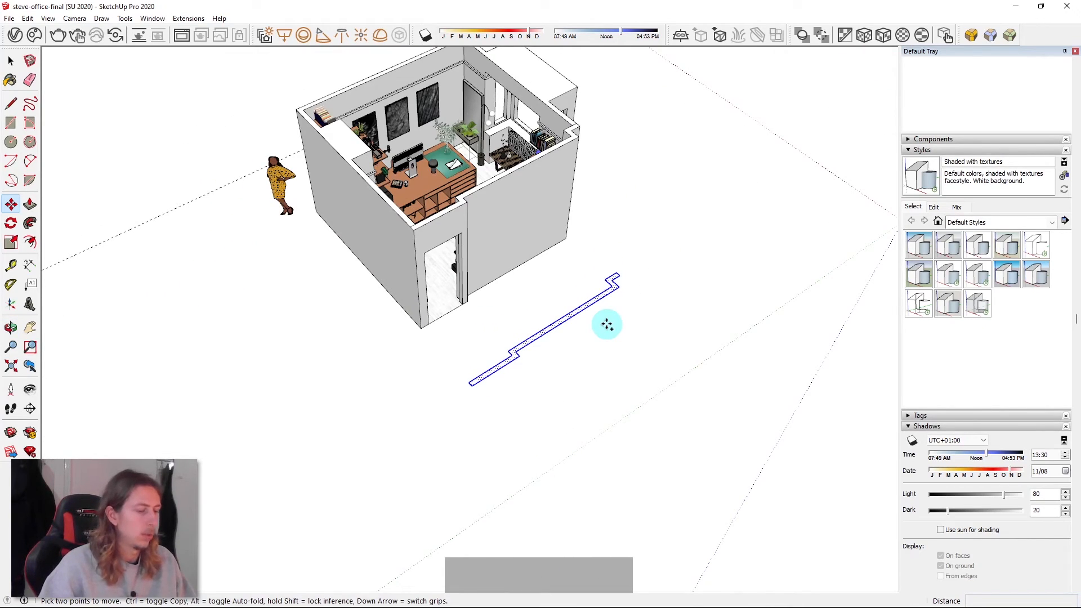
pyautogui.hotkey('ctrl', 'g')
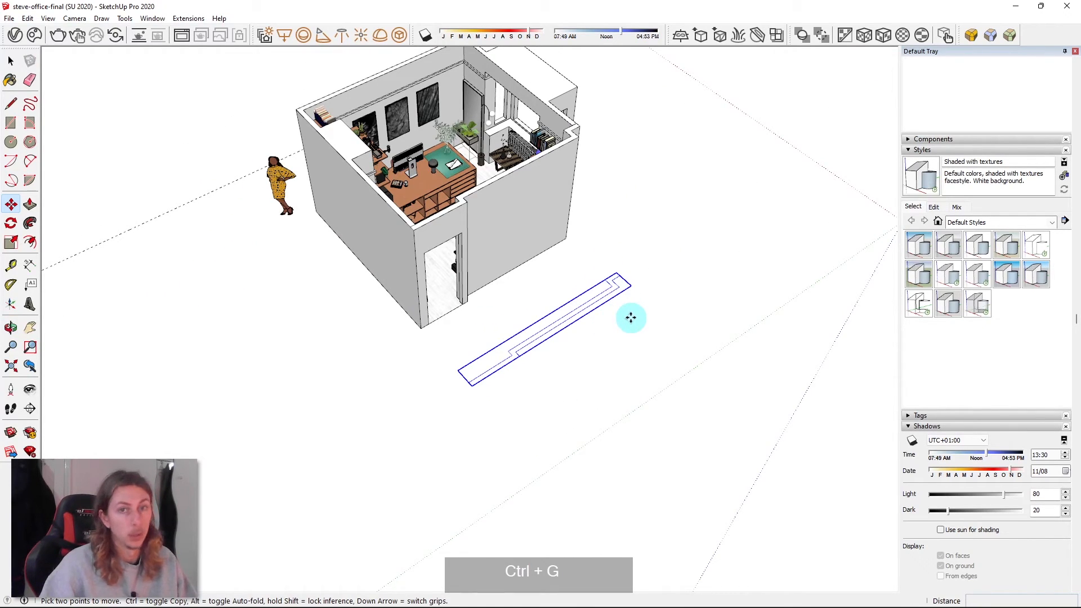
# - Open the group of the pasted outline and extrude its face up to the height of the office walls
pyautogui.moveTo(377, 263); pyautogui.dragTo(548, 268, button='middle')
pyautogui.scroll(3, 552, 296)
pyautogui.press('space')
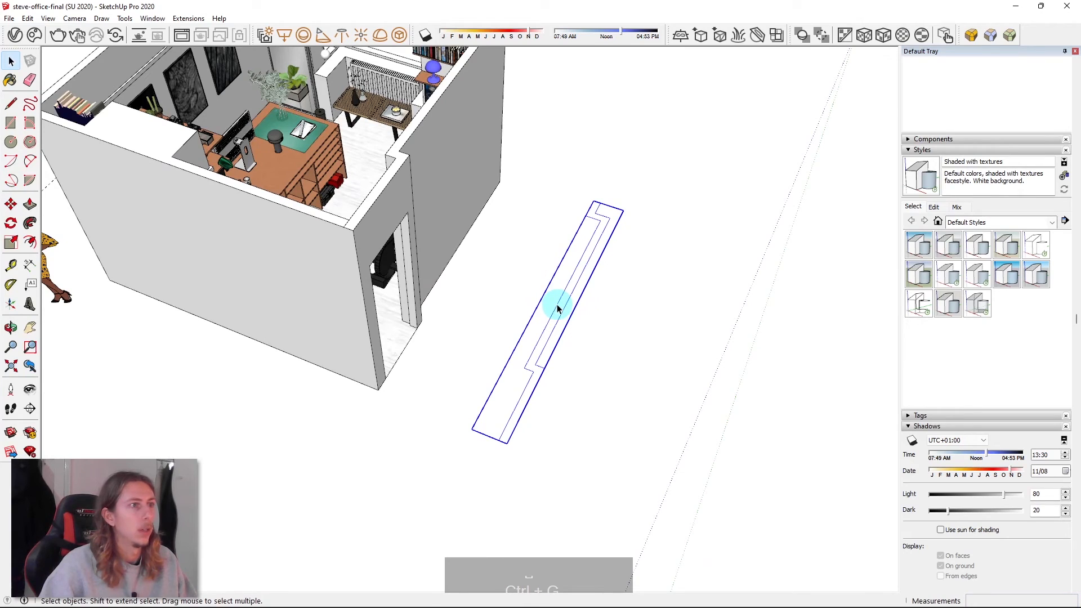
pyautogui.doubleClick(562, 309)
pyautogui.press('p')
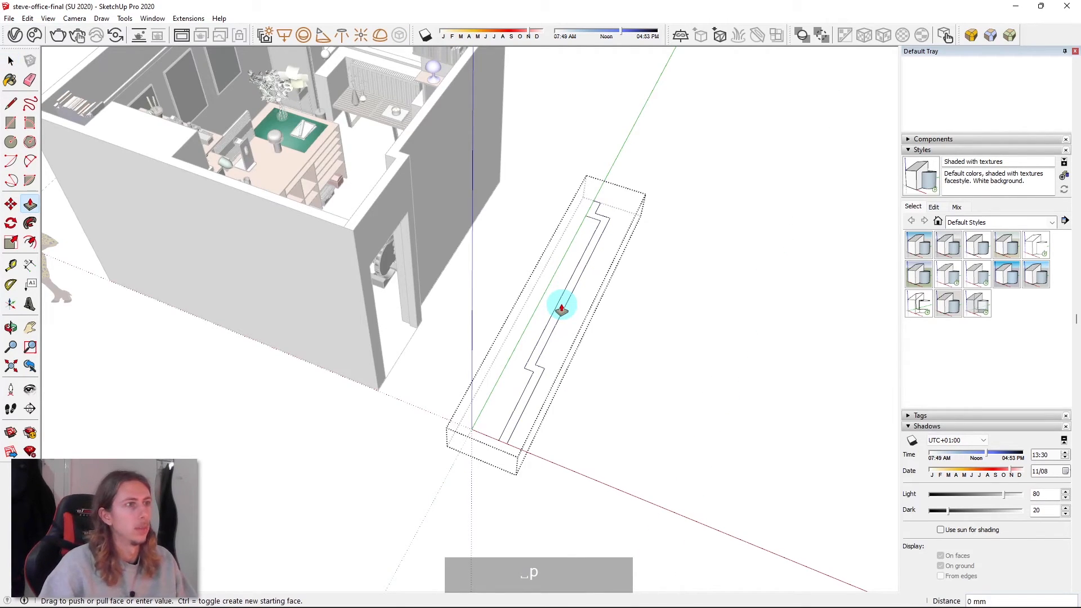
pyautogui.click(560, 305)
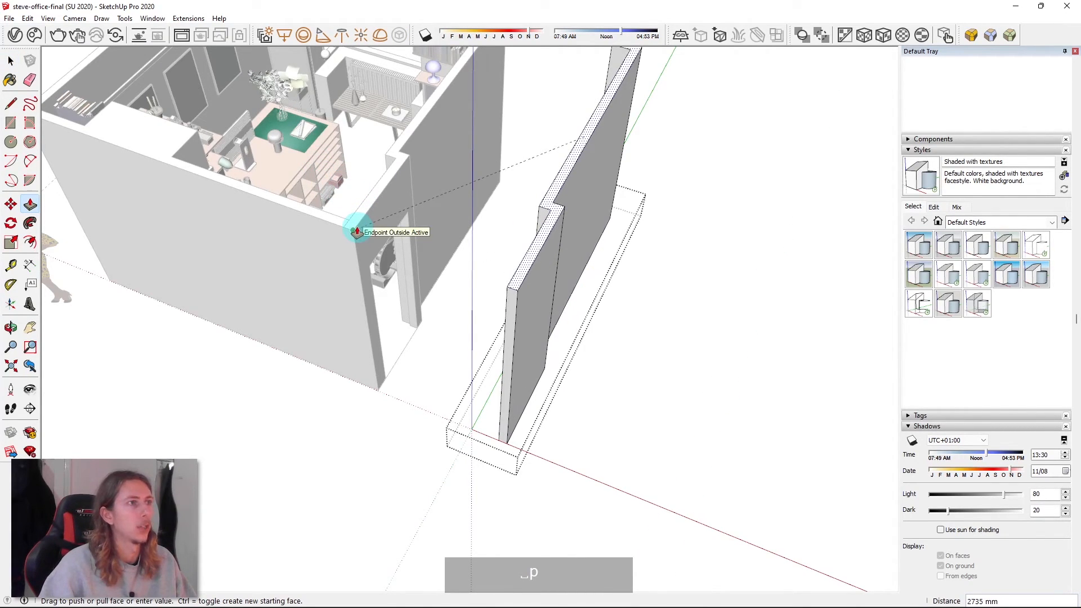
pyautogui.click(357, 231)
# - Draw a doorway rectangle on the outer face of the wall copy's short section, inside its group
pyautogui.moveTo(393, 222); pyautogui.dragTo(592, 250, button='middle')
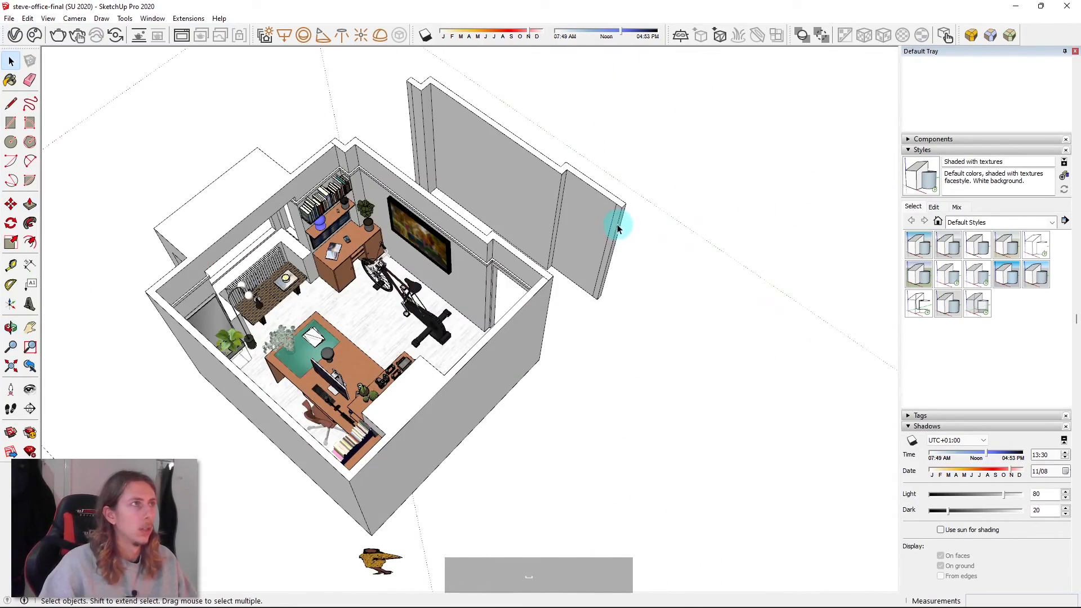
pyautogui.moveTo(640, 229); pyautogui.dragTo(146, 196, button='middle')
pyautogui.moveTo(414, 260); pyautogui.dragTo(399, 363, button='middle')
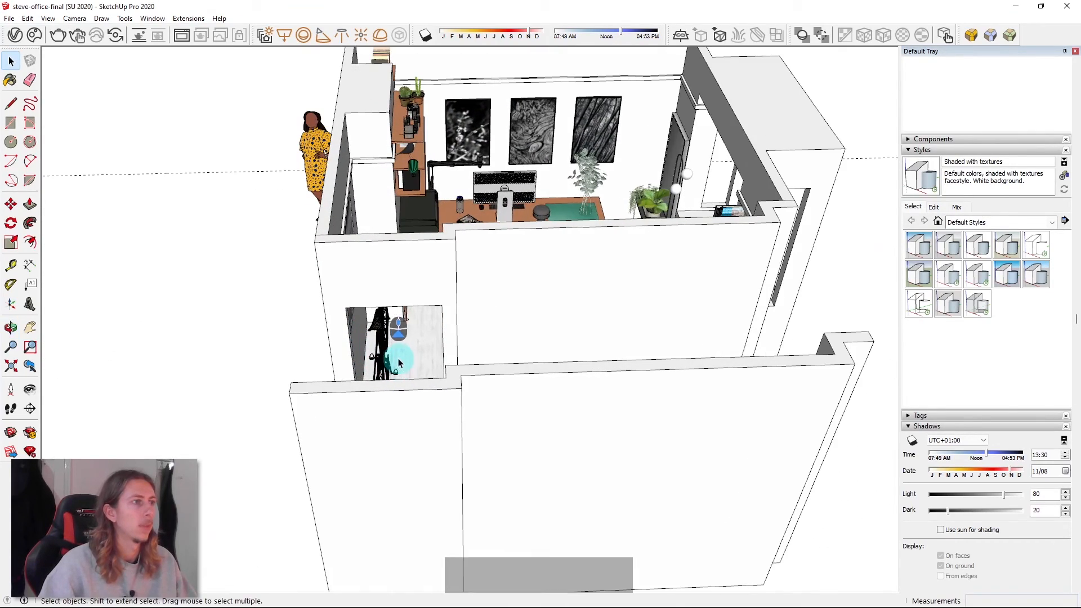
pyautogui.scroll(-3, 415, 367)
pyautogui.scroll(10, 418, 363)
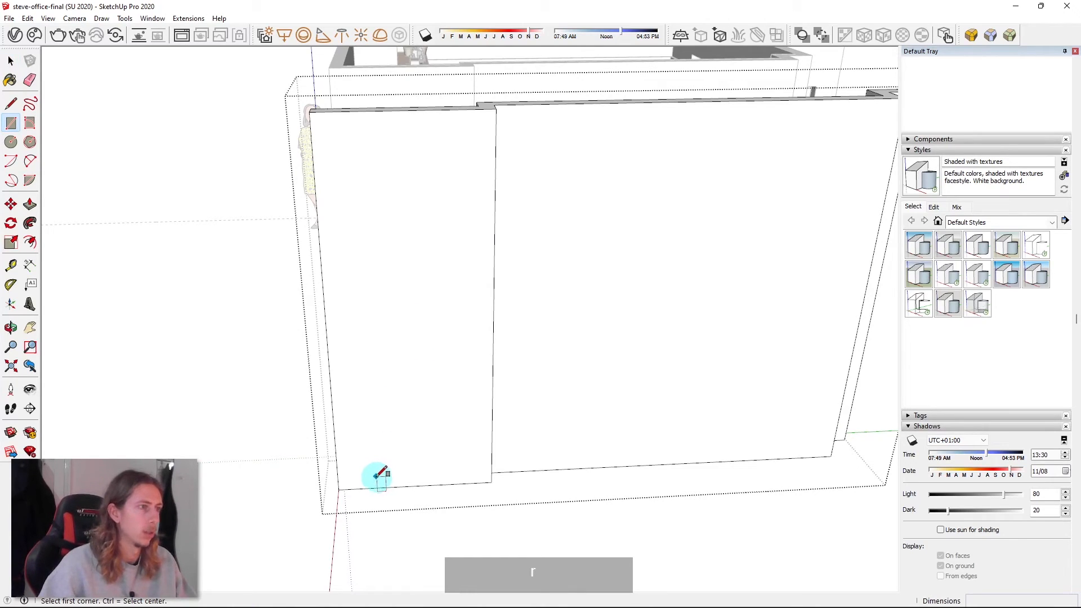
pyautogui.click(467, 170)
# - Cut the doorway rectangle through the full thickness of the wall copy
pyautogui.moveTo(420, 220); pyautogui.dragTo(630, 260, button='middle')
pyautogui.press('space')
pyautogui.click(684, 271)
pyautogui.click(640, 169)
pyautogui.moveTo(714, 249); pyautogui.dragTo(652, 156, button='middle')
pyautogui.scroll(1, 652, 157)
pyautogui.scroll(5, 652, 161)
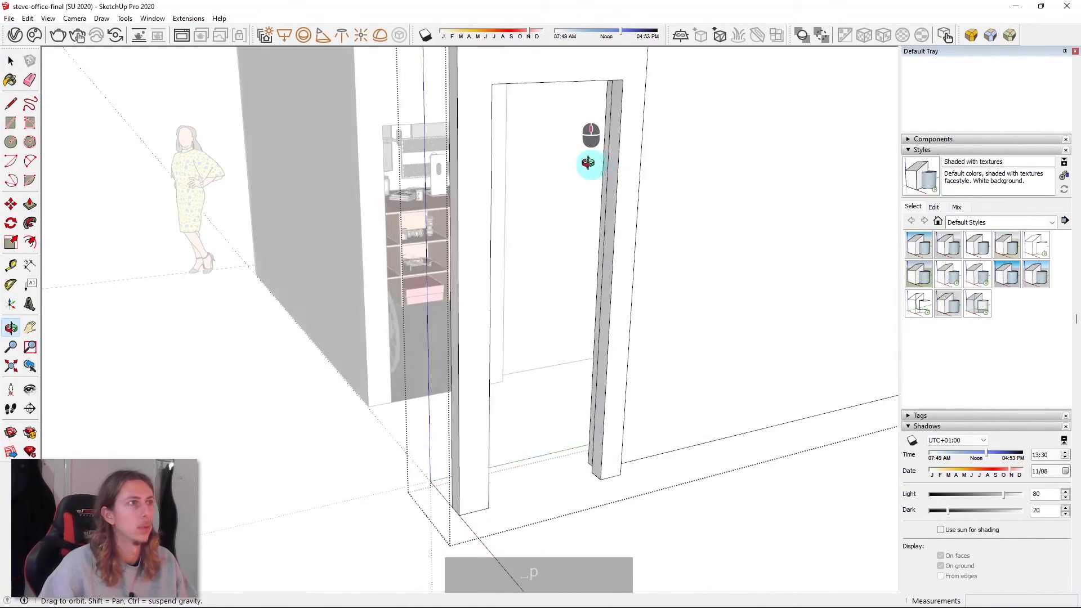
# - Adjust the side faces of the new doorway with Push/Pull to line up with the original office doorway
pyautogui.click(602, 162)
pyautogui.scroll(4, 502, 141)
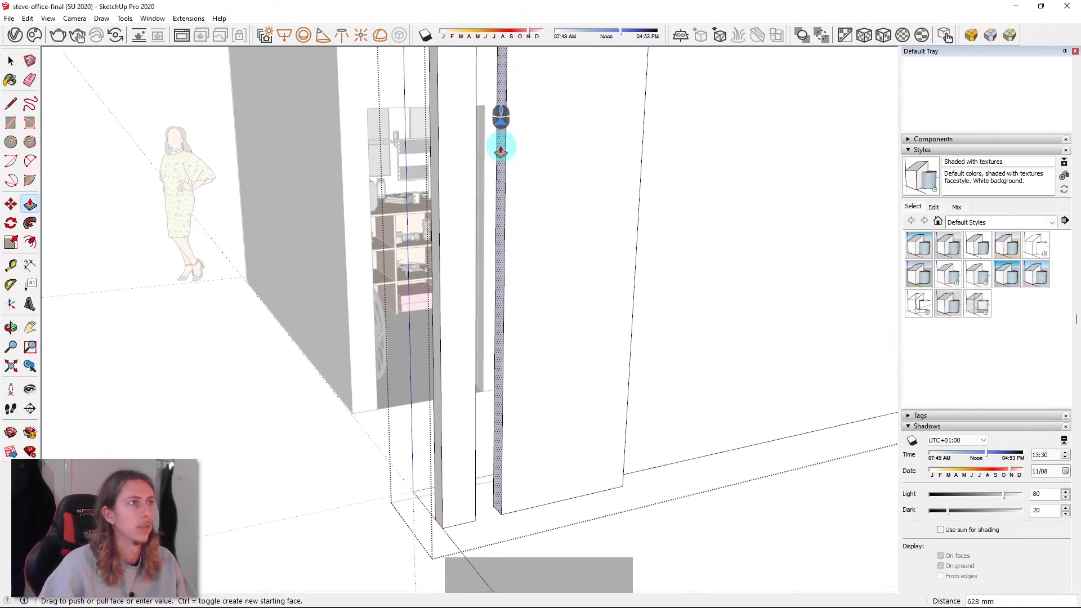
pyautogui.moveTo(478, 83); pyautogui.dragTo(731, 120, button='middle')
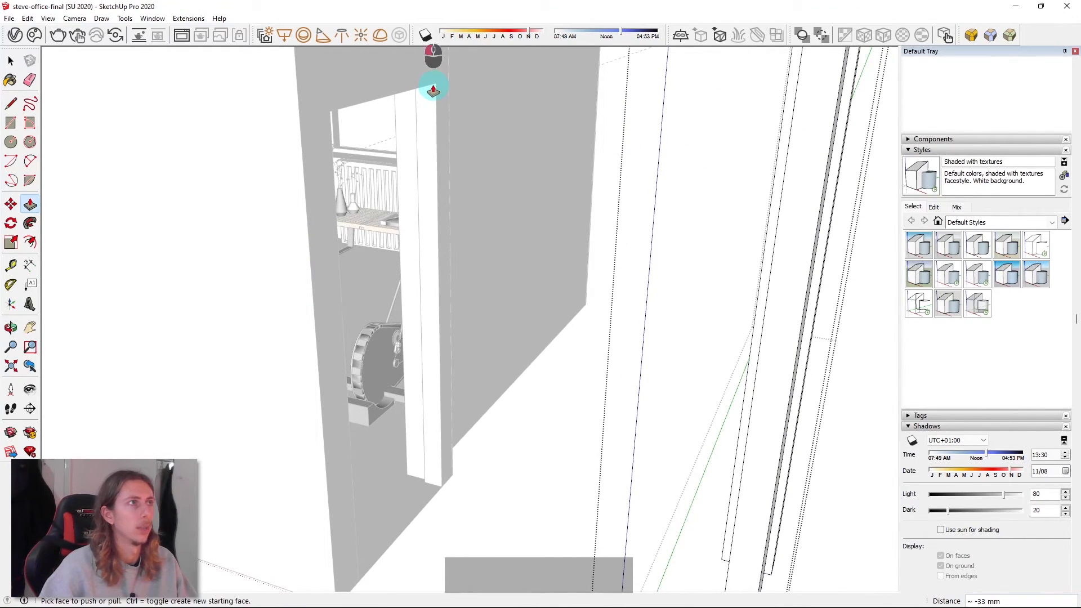
pyautogui.scroll(-5, 630, 302)
pyautogui.scroll(3, 629, 302)
pyautogui.moveTo(628, 287); pyautogui.dragTo(583, 227, button='middle')
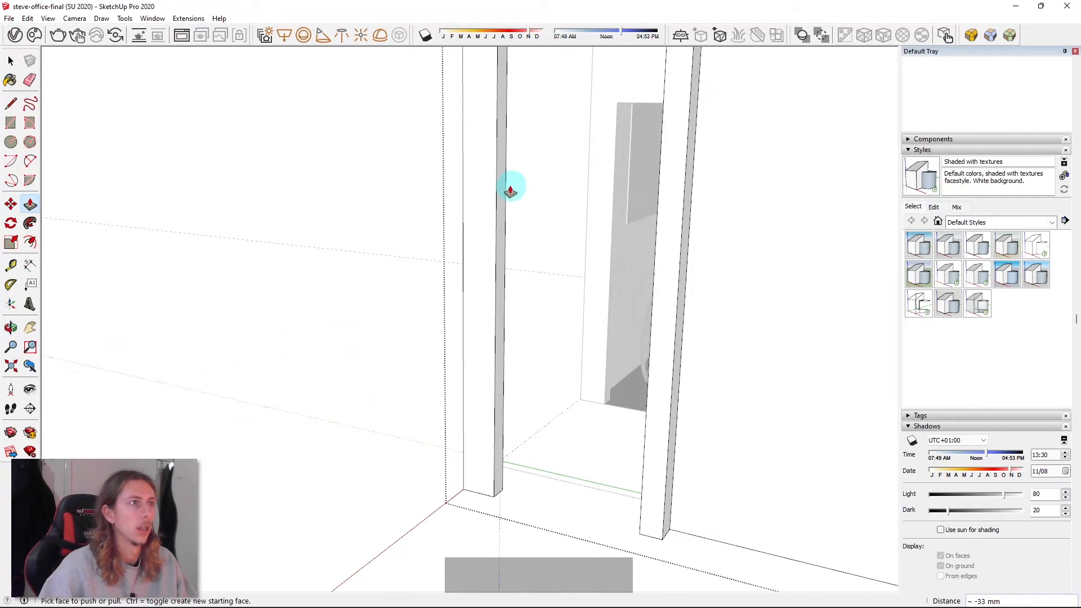
pyautogui.moveTo(504, 193); pyautogui.dragTo(561, 194, button='middle')
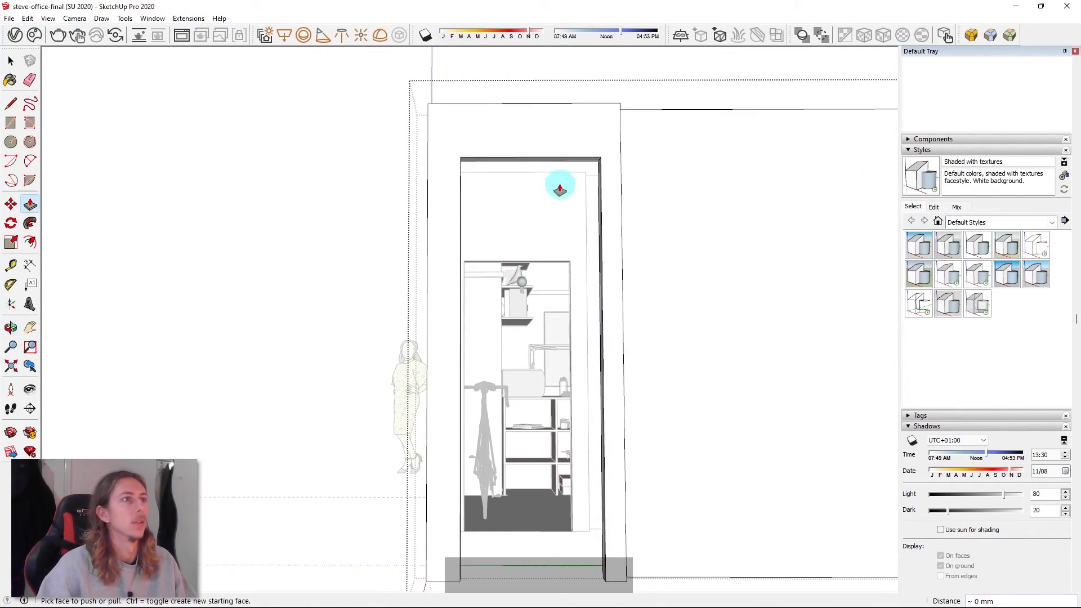
# - Lower the top of the new doorway to the height of the original doorway and close the wall group
pyautogui.moveTo(558, 166); pyautogui.dragTo(455, 263)
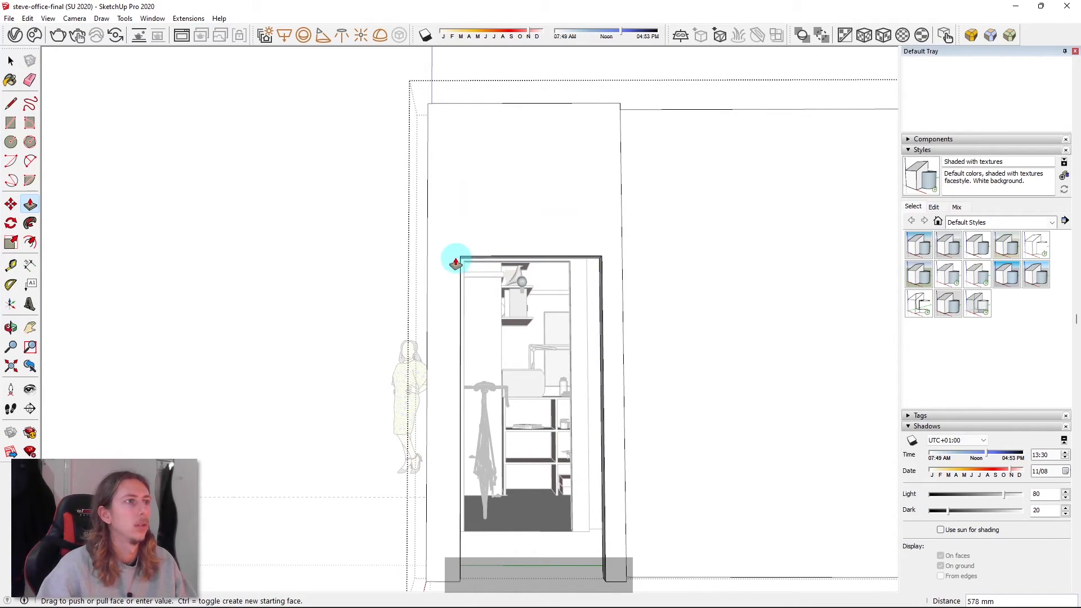
pyautogui.moveTo(544, 265); pyautogui.dragTo(733, 321, button='middle')
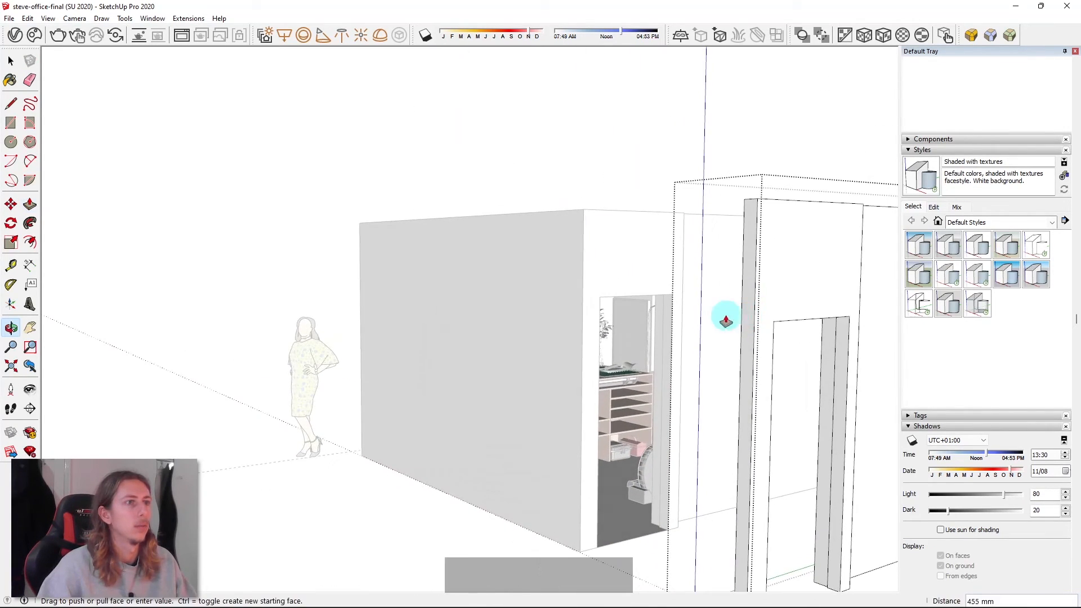
pyautogui.press('space')
pyautogui.press('Escape')
# - Draw short dividing lines across the trim's top face where it meets the adjoining walls on either side of the TV wall
pyautogui.moveTo(669, 302); pyautogui.dragTo(449, 367, button='middle')
pyautogui.scroll(8, 490, 343)
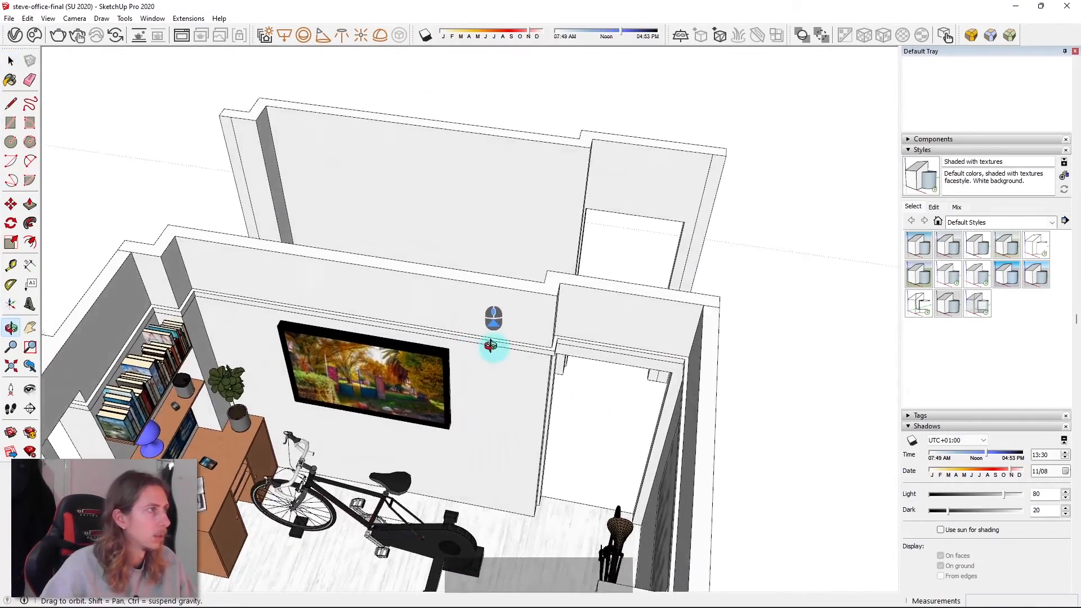
pyautogui.scroll(-6, 300, 302)
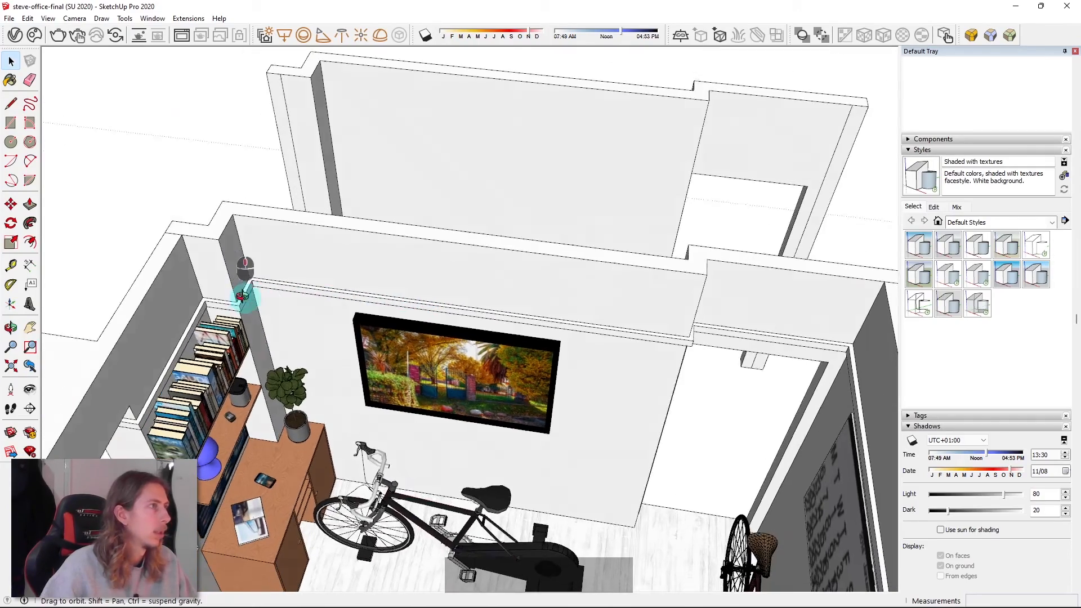
pyautogui.scroll(-4, 423, 314)
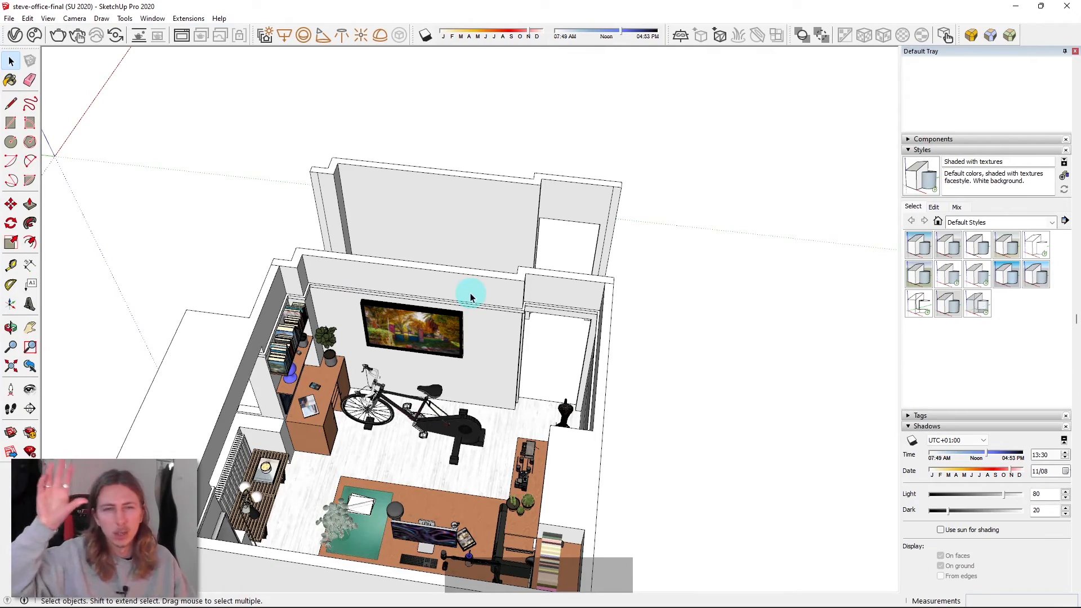
pyautogui.scroll(6, 332, 289)
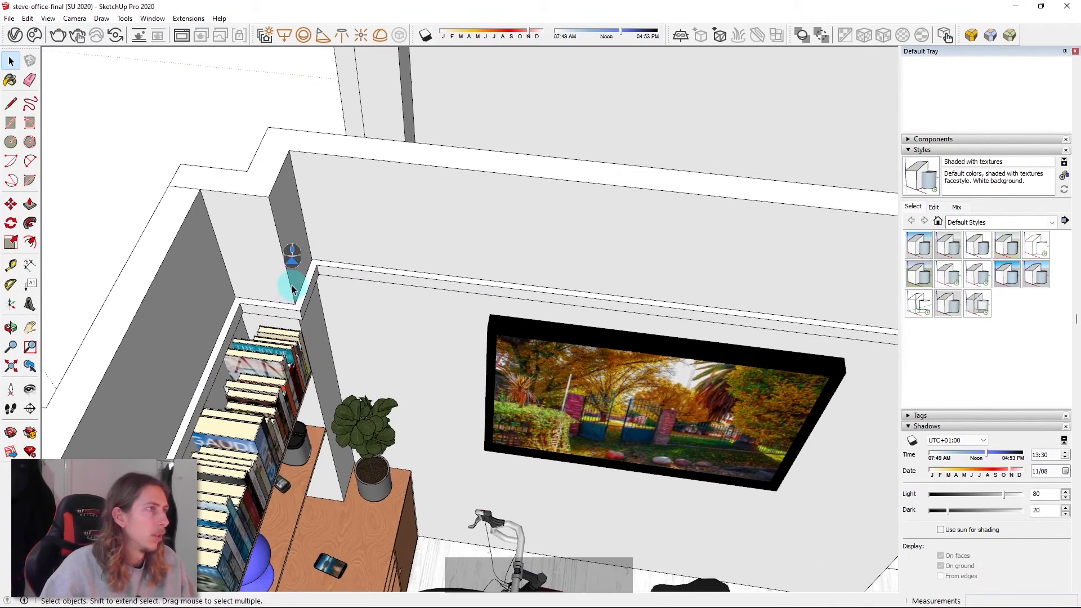
pyautogui.press('l')
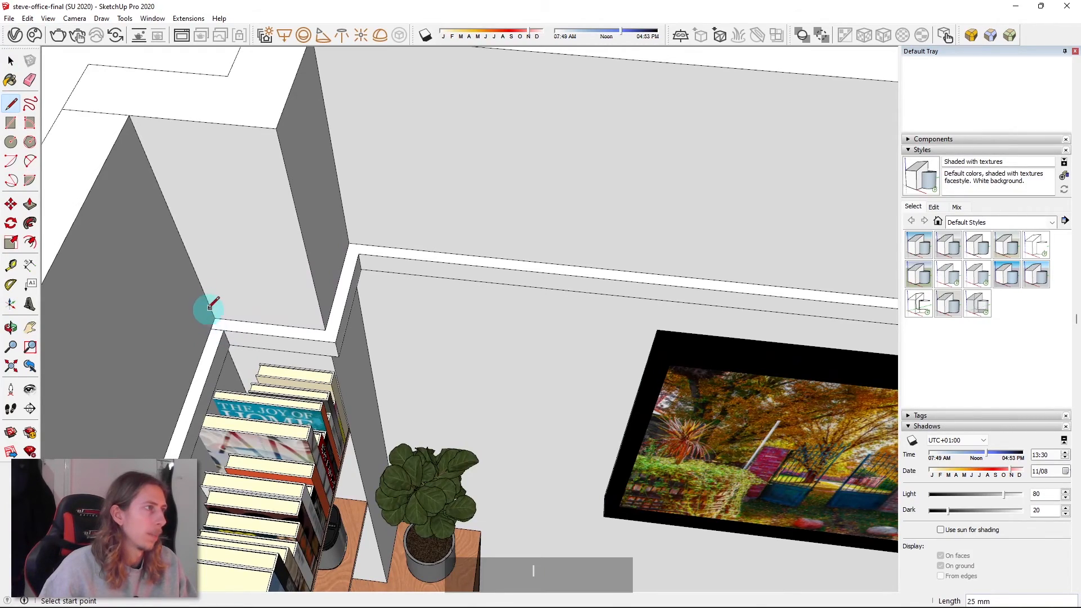
pyautogui.scroll(-6, 214, 318)
pyautogui.scroll(5, 602, 269)
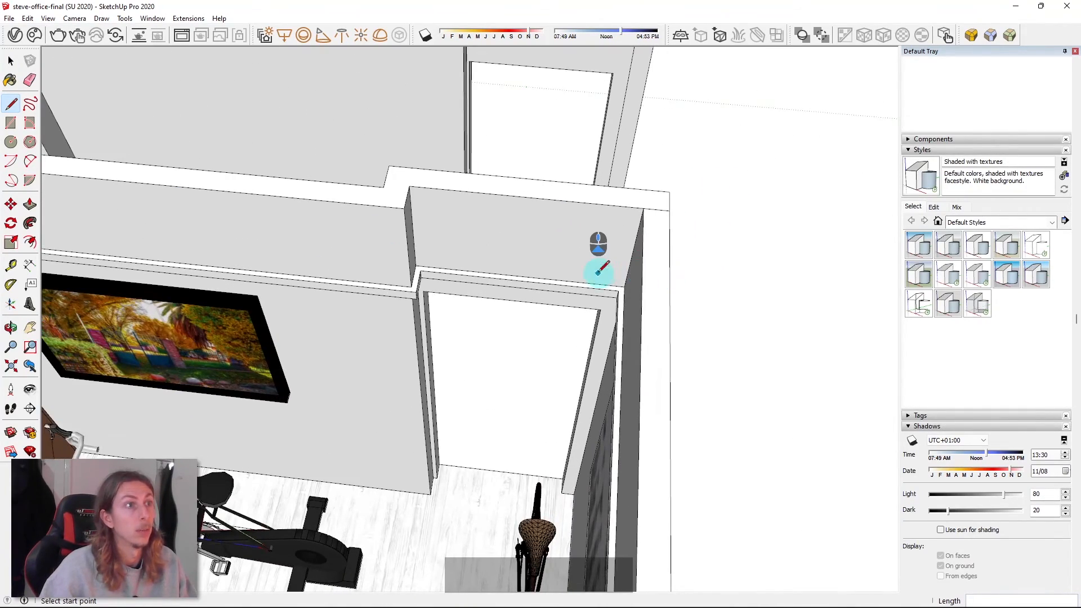
pyautogui.scroll(5, 602, 272)
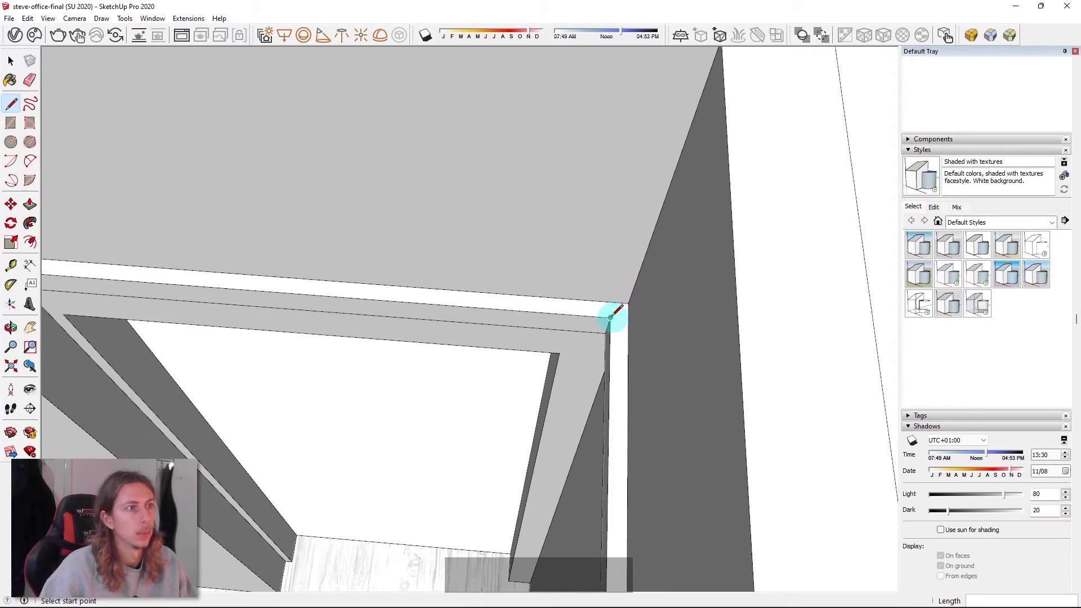
# - Copy the top face of the TV wall's trim, paste it on the ground beyond the wall copy, and group it
pyautogui.press('space')
pyautogui.click(616, 313)
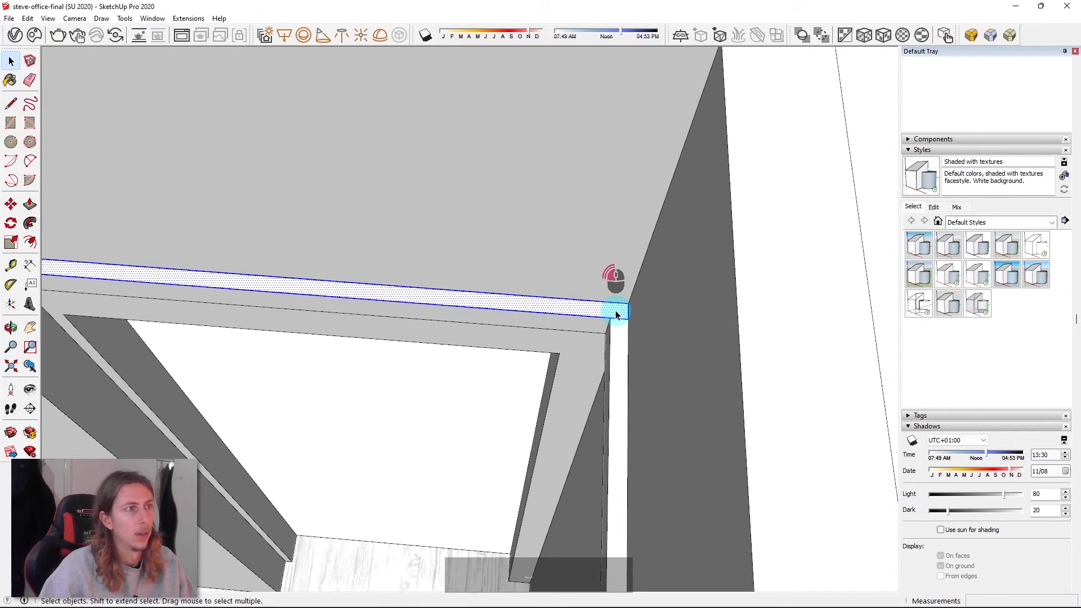
pyautogui.hotkey('ctrl', 'c')
pyautogui.scroll(-8, 615, 305)
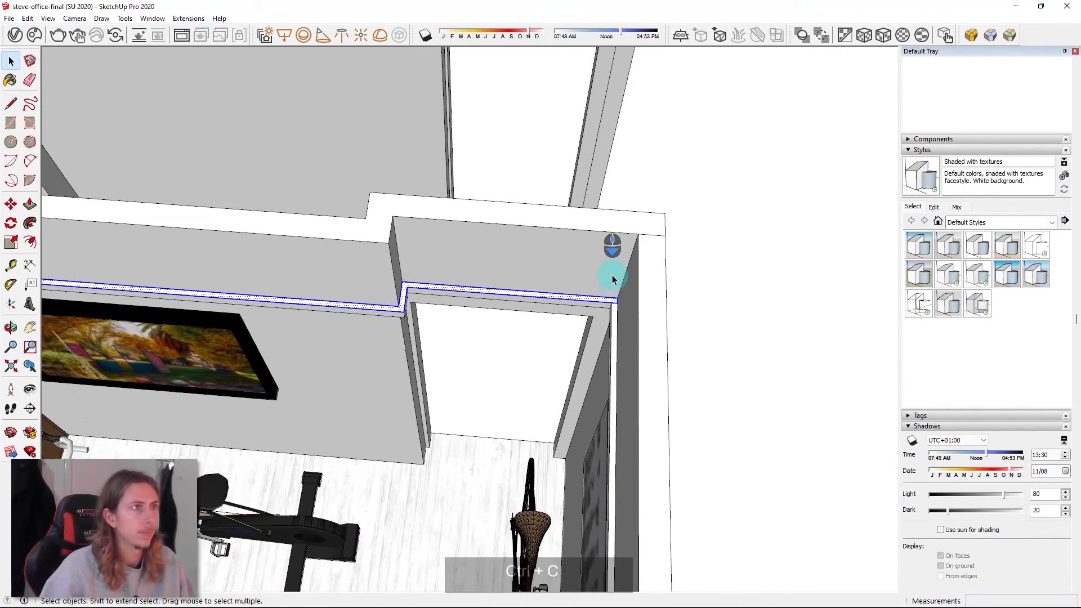
pyautogui.scroll(-3, 777, 248)
pyautogui.hotkey('ctrl', 'v')
pyautogui.moveTo(777, 248); pyautogui.dragTo(679, 311, button='middle')
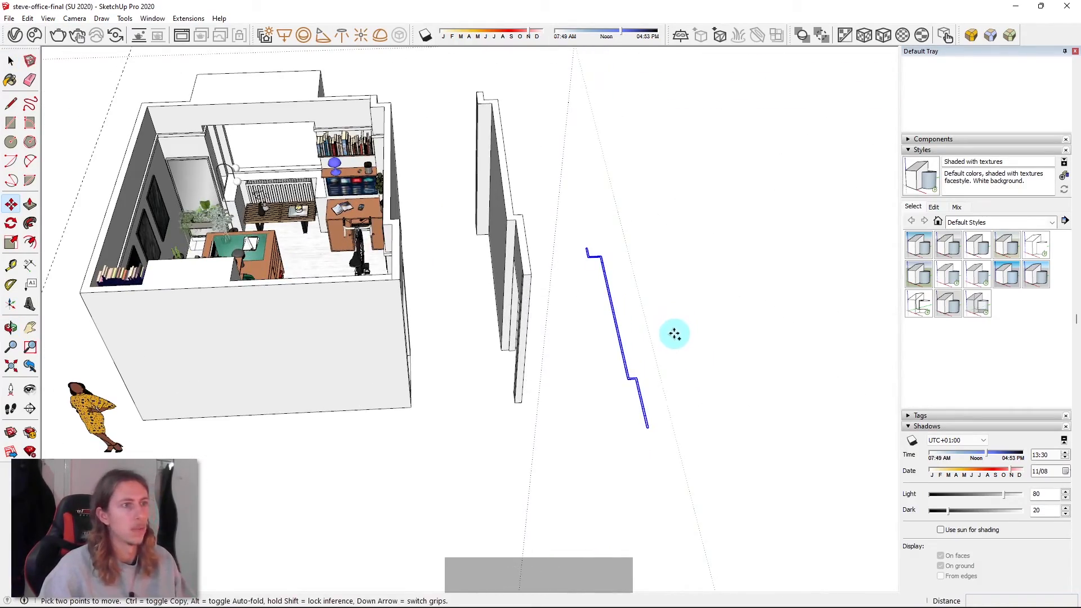
pyautogui.scroll(10, 674, 335)
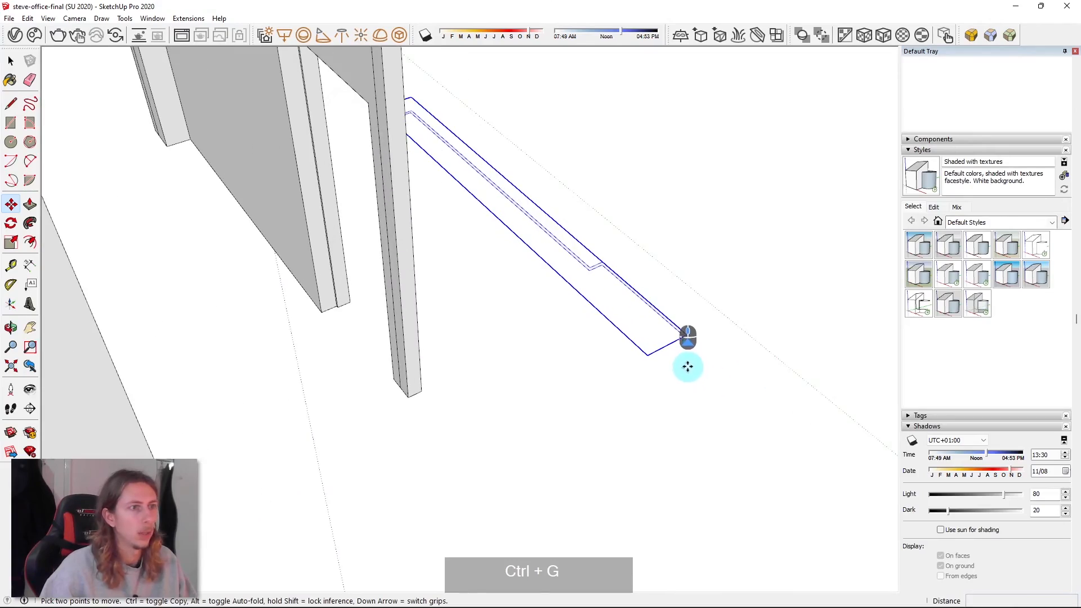
# - Move the trim group up onto the original TV wall's trim so that their corners line up
pyautogui.scroll(-8, 591, 271)
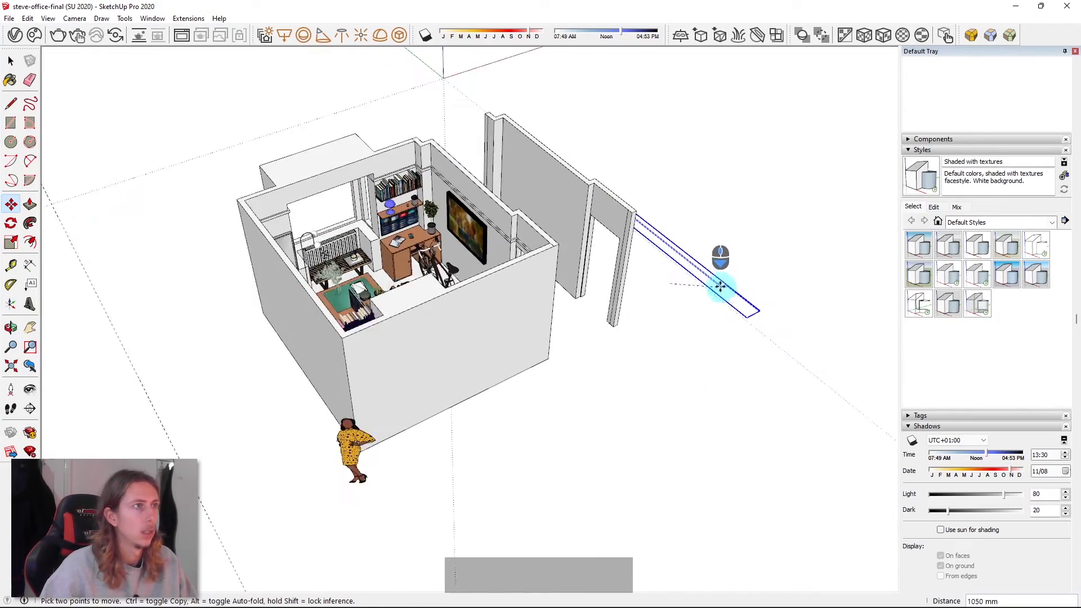
pyautogui.moveTo(623, 179); pyautogui.dragTo(474, 194, button='middle')
pyautogui.scroll(8, 474, 194)
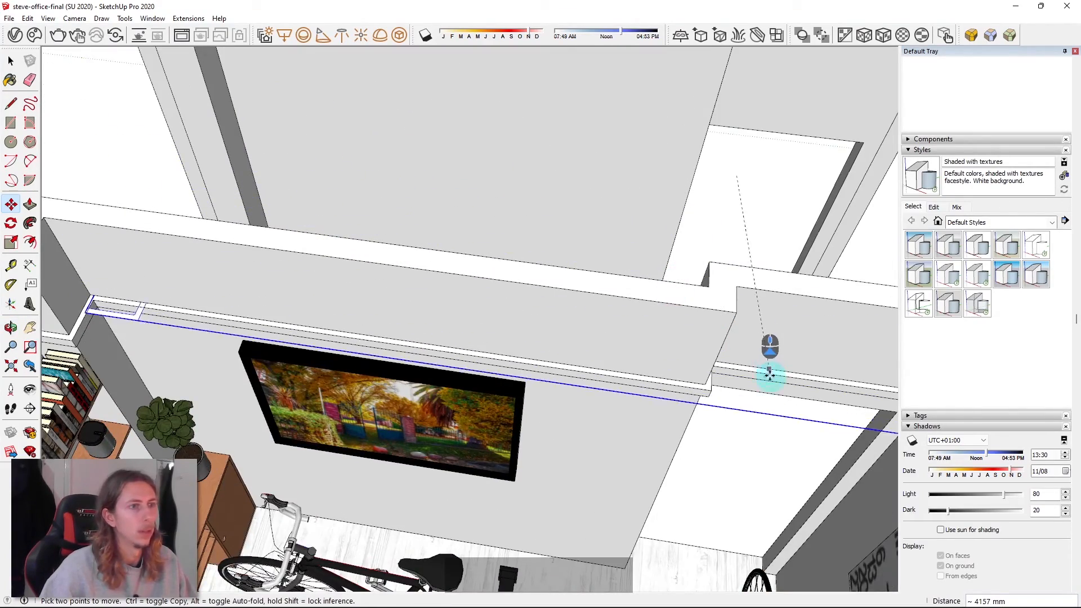
pyautogui.scroll(-8, 549, 321)
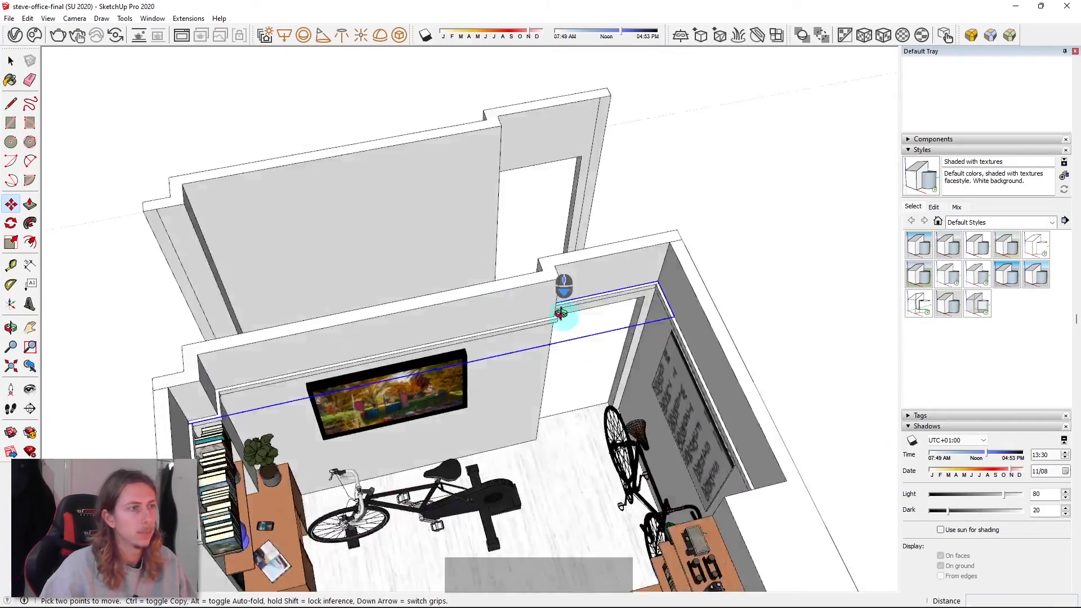
pyautogui.scroll(8, 526, 310)
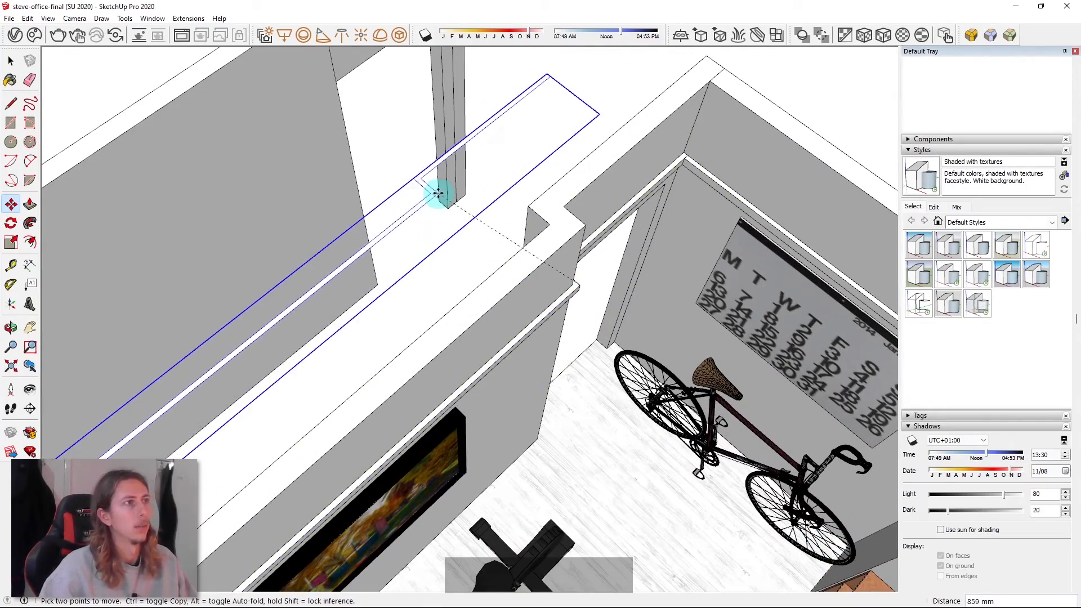
# - Move the trim group along the red axis onto the wall copy, snapping it against the wall's inner corner by the doorway
pyautogui.scroll(-3, 439, 193)
pyautogui.scroll(-2, 398, 139)
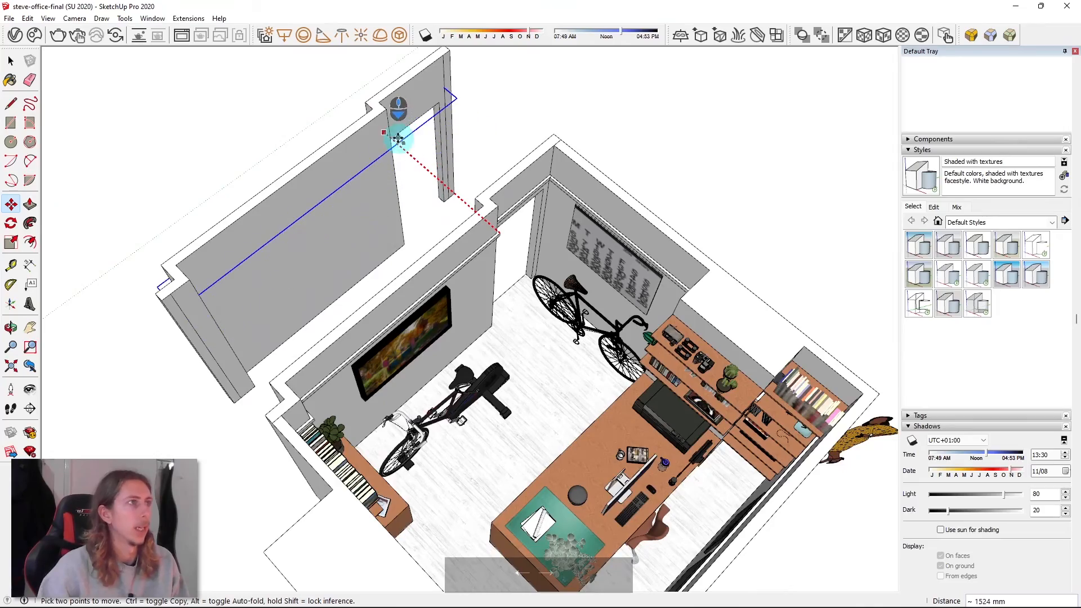
pyautogui.moveTo(394, 119); pyautogui.dragTo(548, 194, button='middle')
pyautogui.scroll(5, 602, 130)
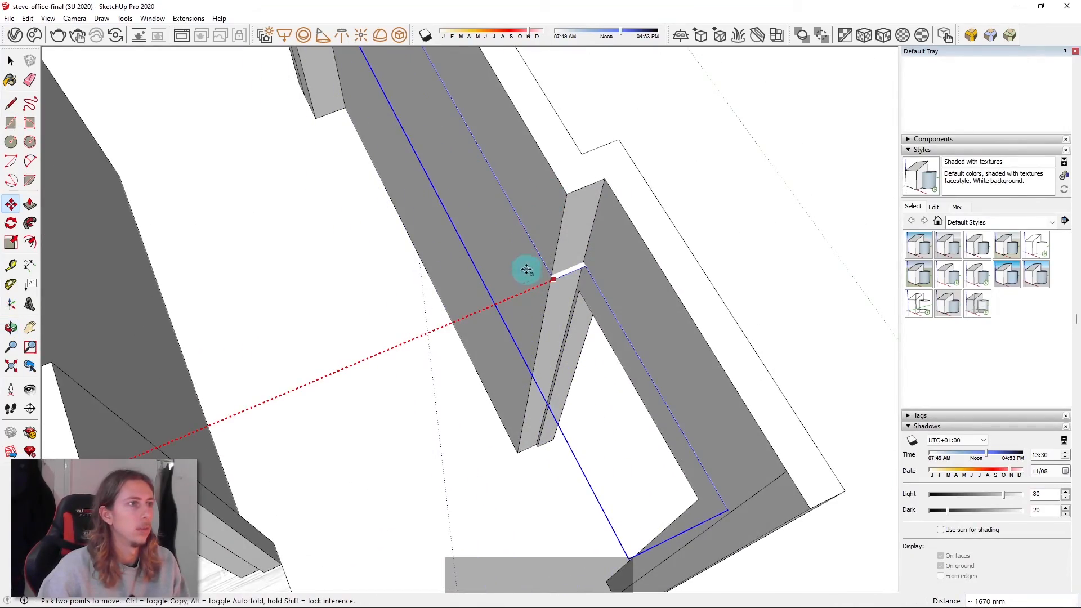
pyautogui.scroll(5, 482, 259)
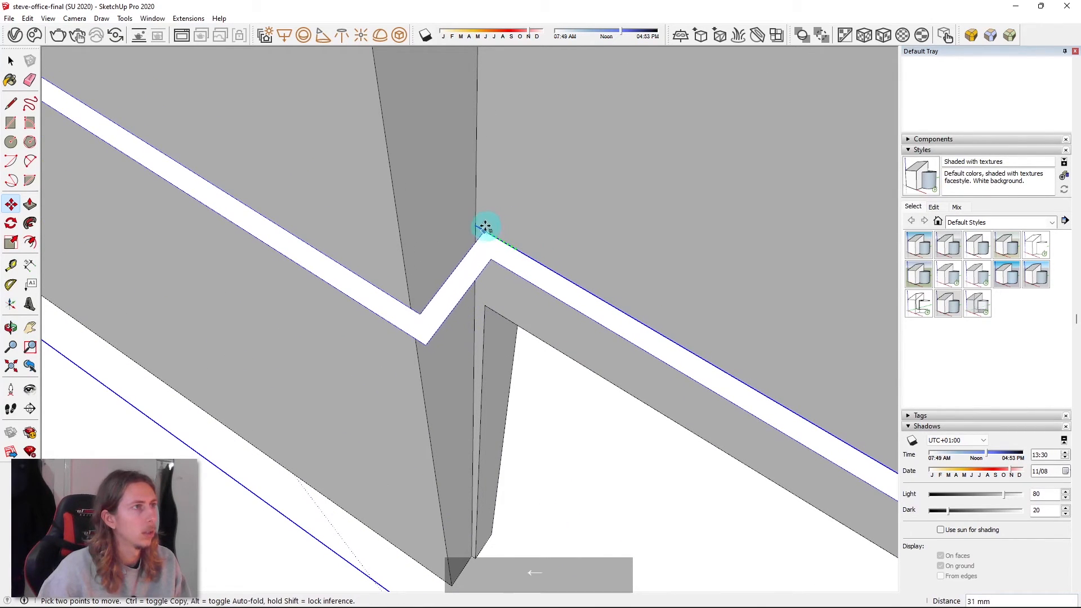
pyautogui.scroll(-10, 478, 217)
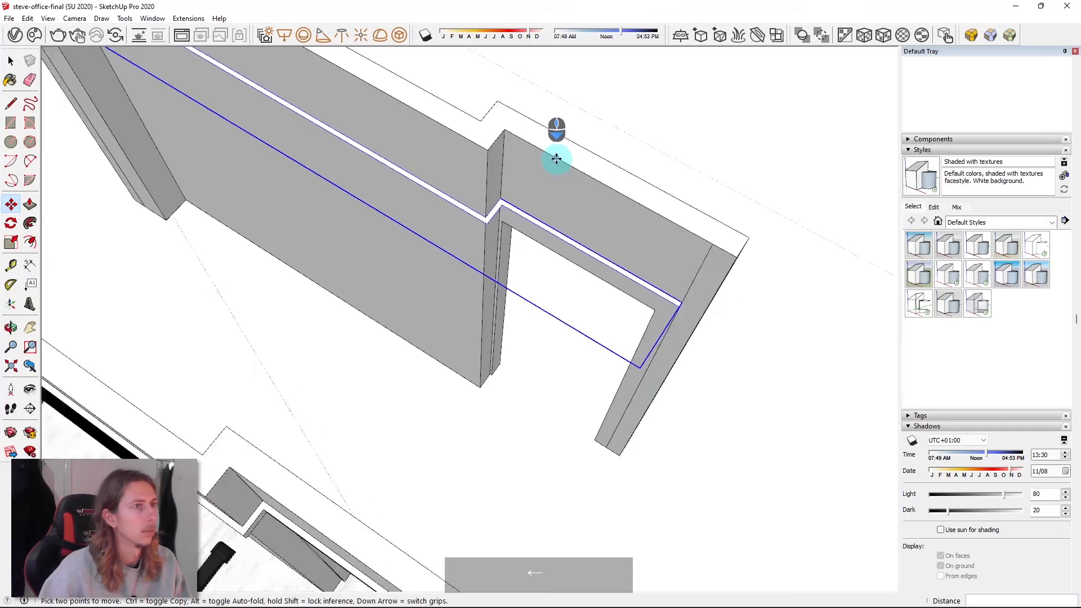
# - Push/Pull the trim face 50 mm inside its group to match the original trim's depth and close the group
pyautogui.moveTo(555, 133); pyautogui.dragTo(397, 302, button='middle')
pyautogui.scroll(5, 526, 164)
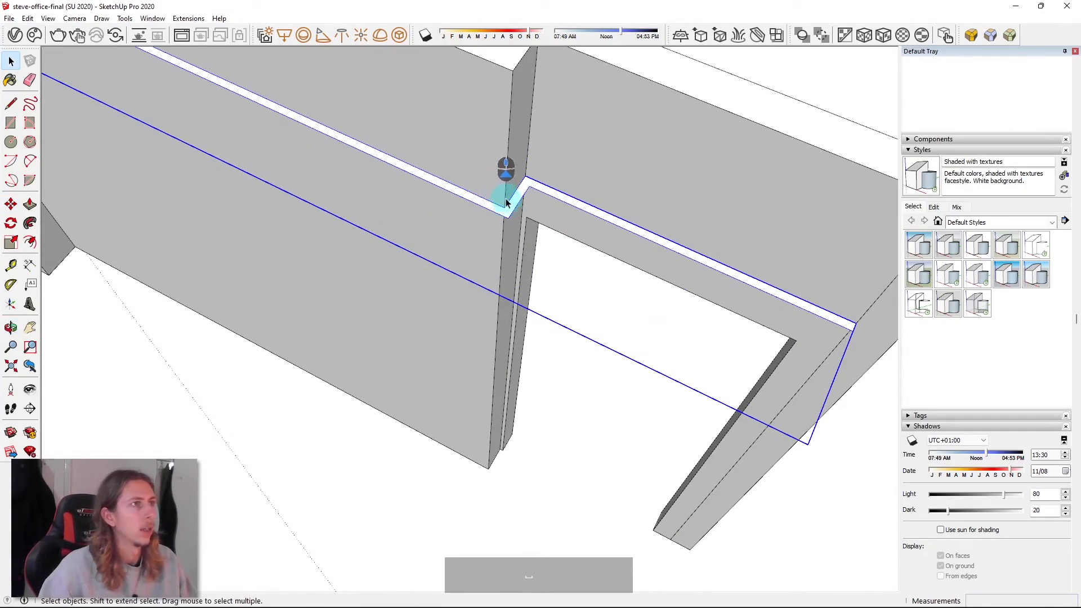
pyautogui.press('space')
pyautogui.scroll(5, 511, 211)
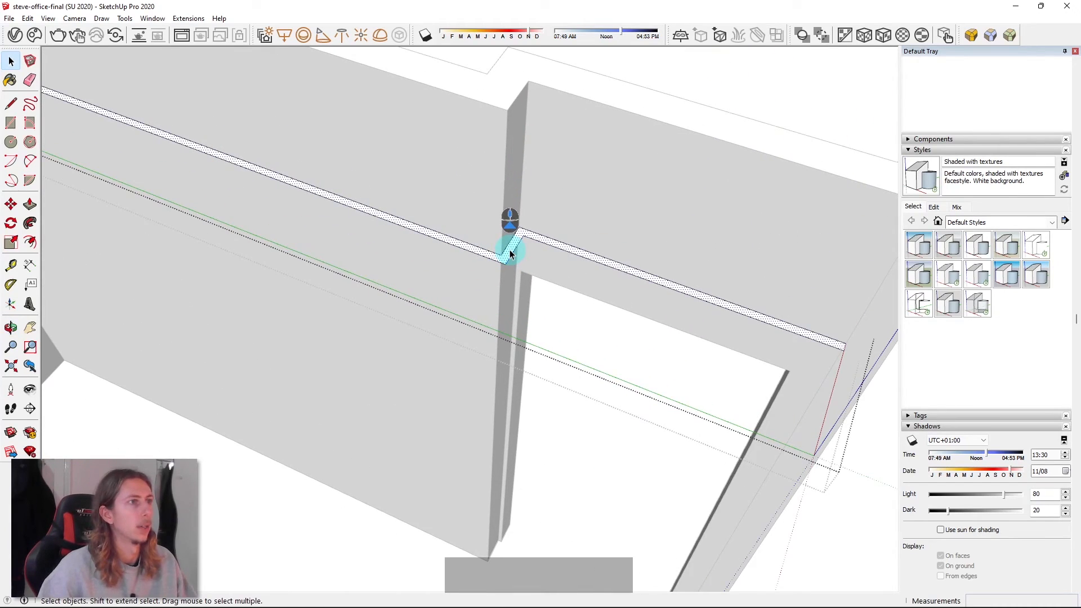
pyautogui.press('p')
pyautogui.click(510, 251)
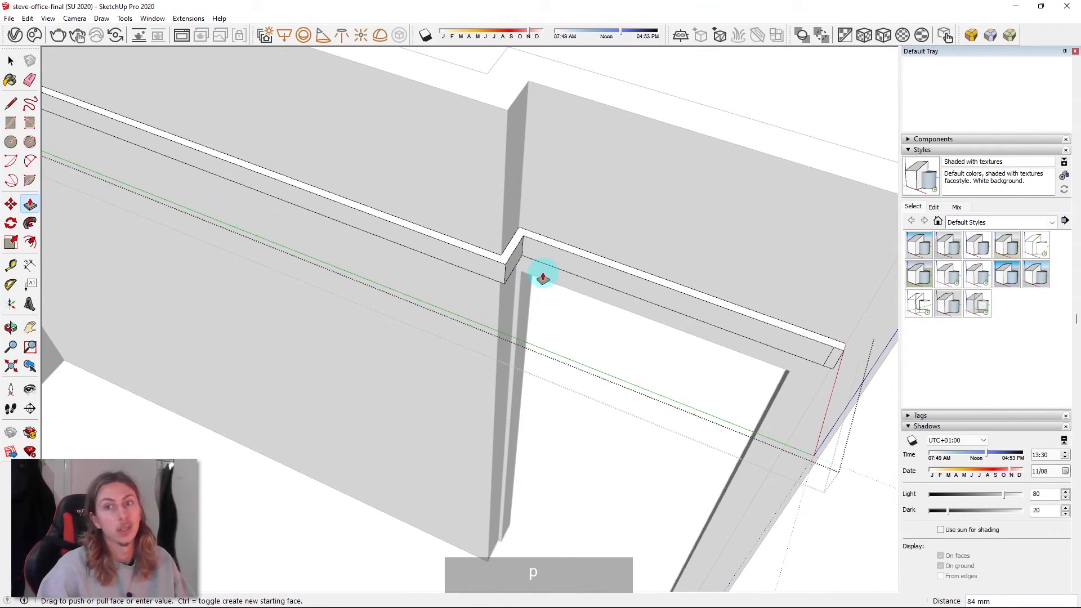
pyautogui.scroll(-6, 543, 278)
pyautogui.scroll(2, 459, 410)
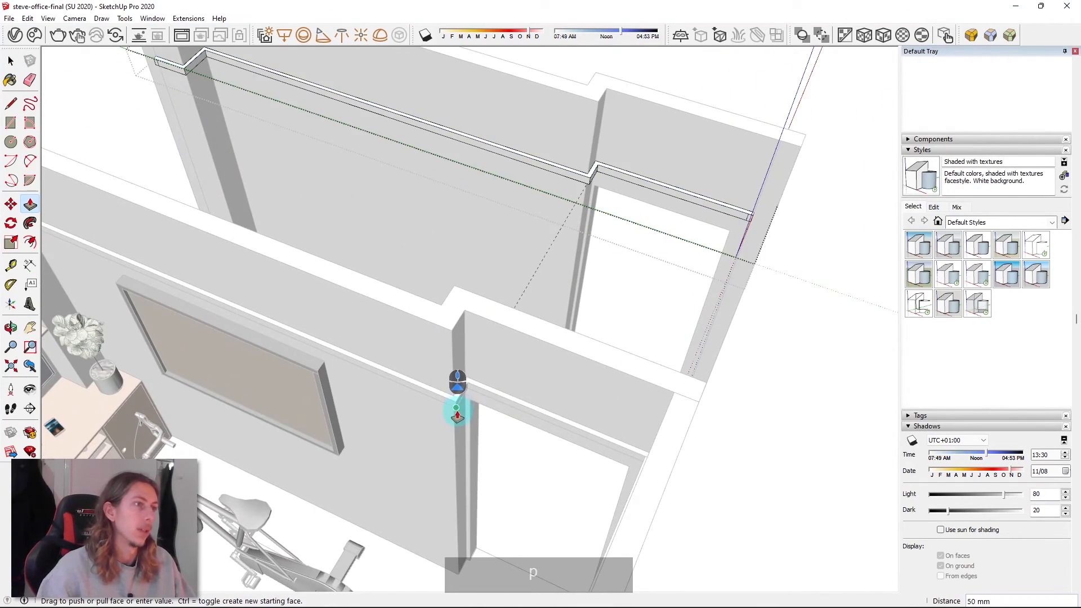
pyautogui.scroll(3, 456, 415)
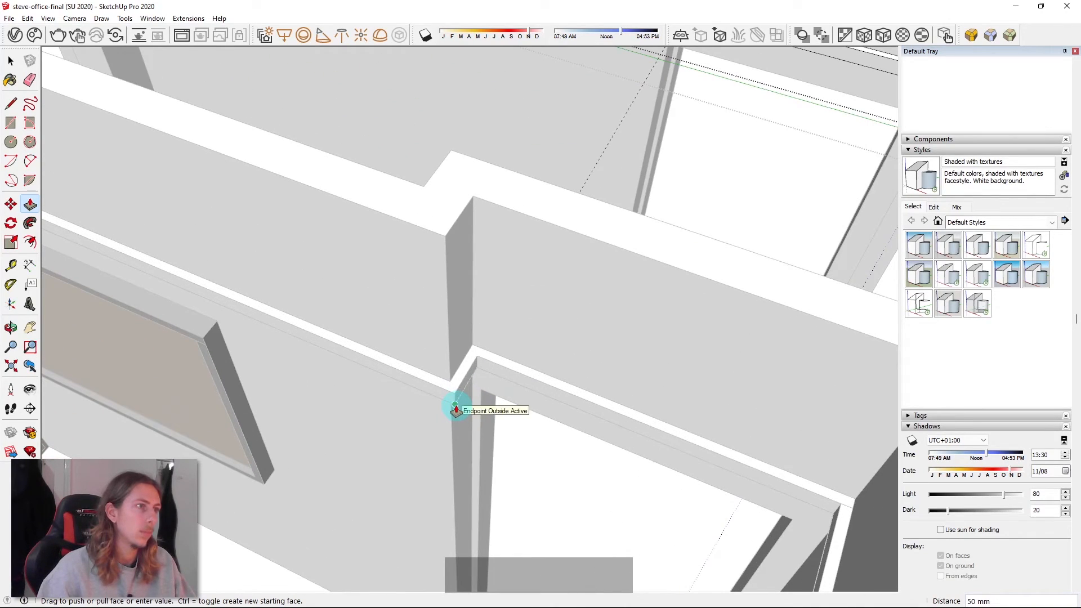
pyautogui.scroll(-5, 456, 410)
pyautogui.press('Escape')
pyautogui.press('space')
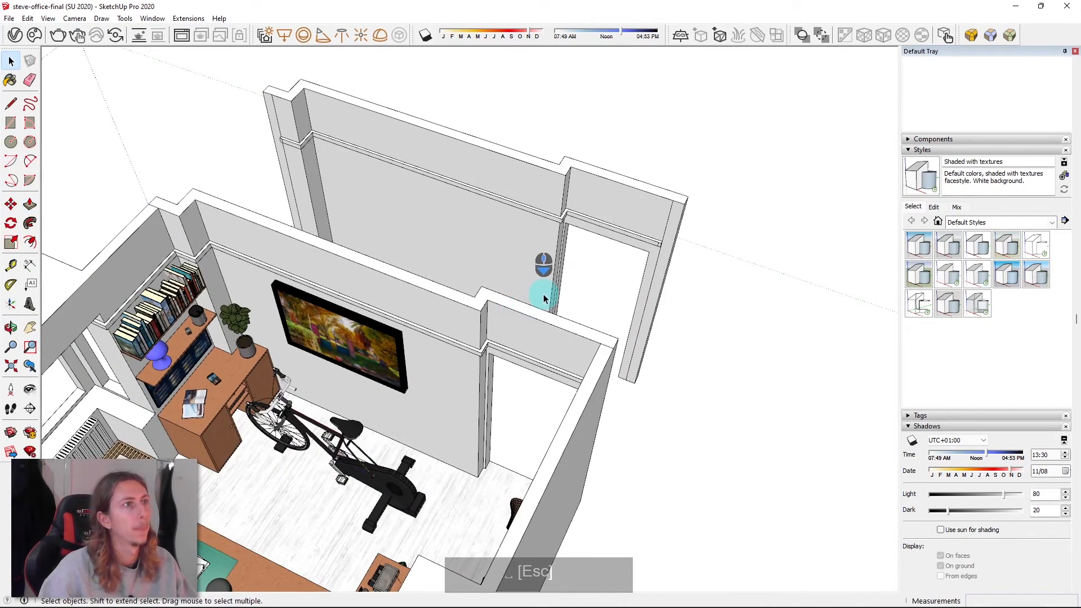
# - Select the new trim together with the wall copy and combine both into one group
pyautogui.moveTo(726, 309); pyautogui.dragTo(591, 210, button='middle')
pyautogui.click(581, 244)
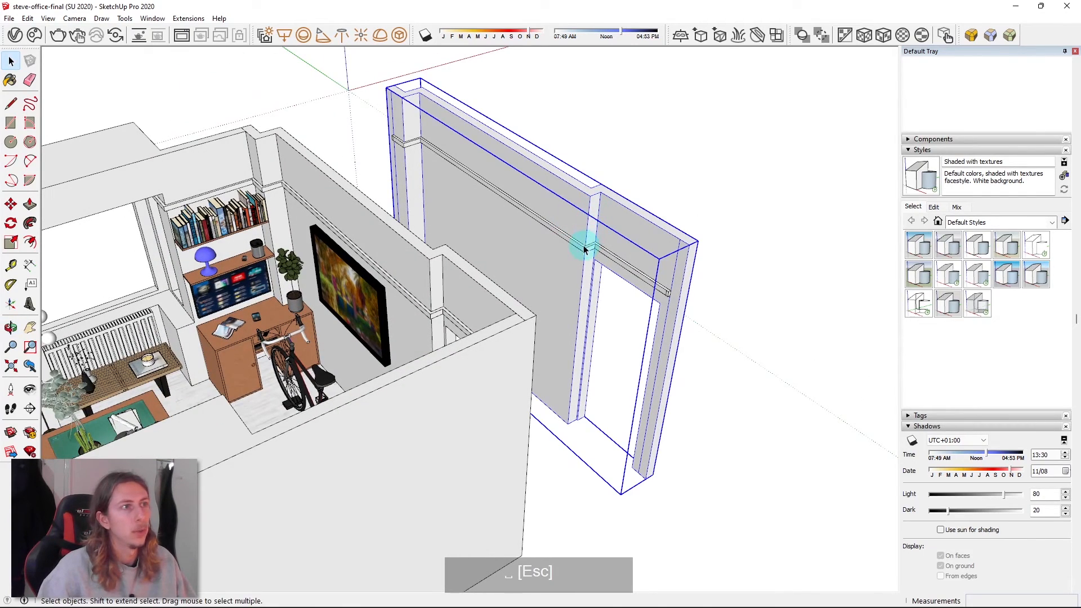
pyautogui.doubleClick(584, 235)
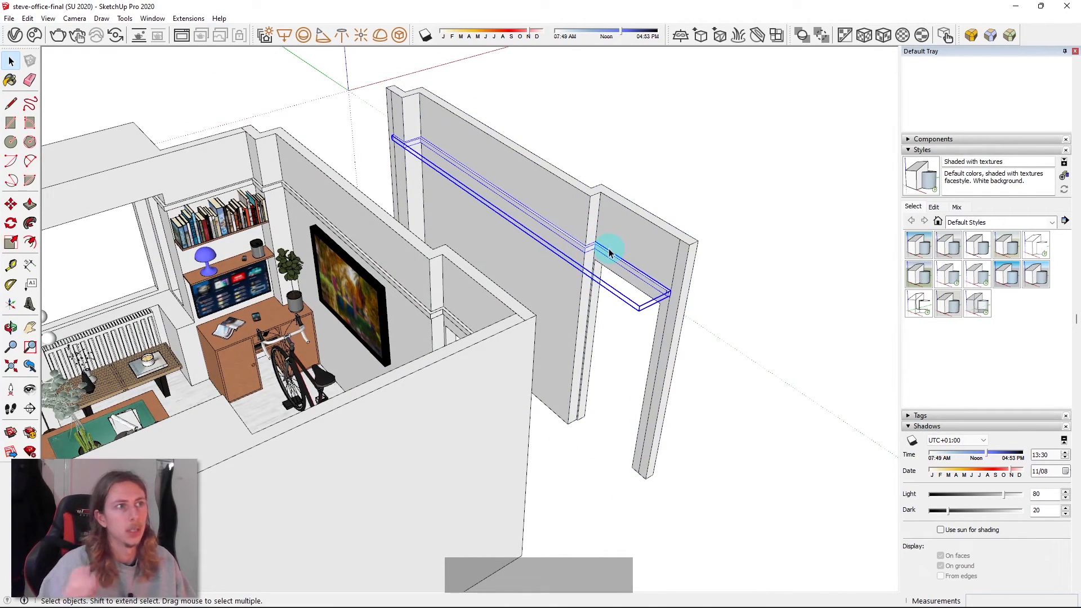
pyautogui.click(633, 261)
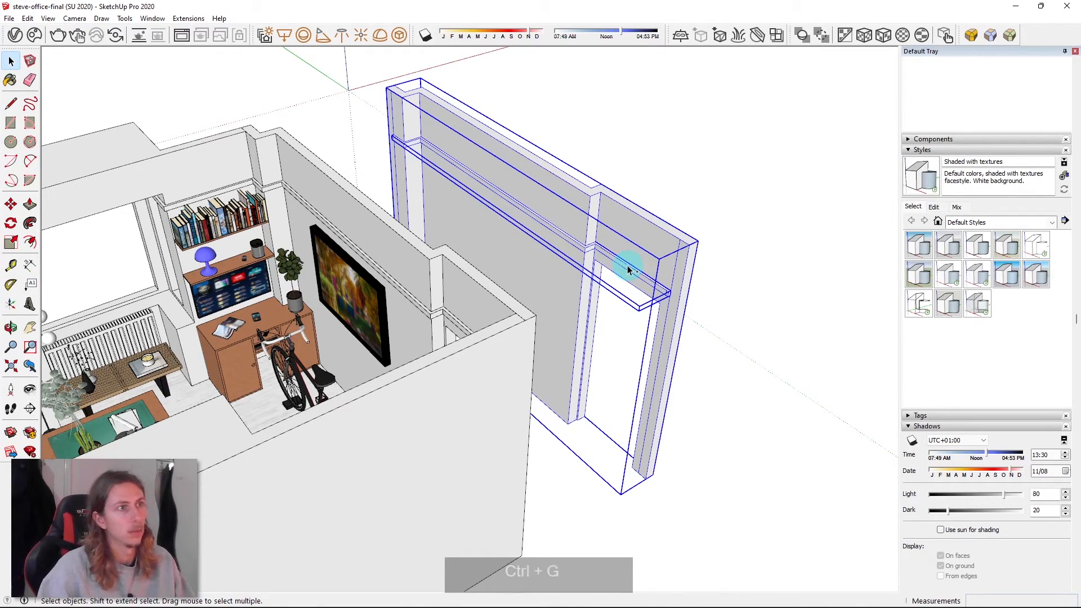
pyautogui.click(676, 270)
pyautogui.moveTo(708, 289); pyautogui.dragTo(636, 284, button='middle')
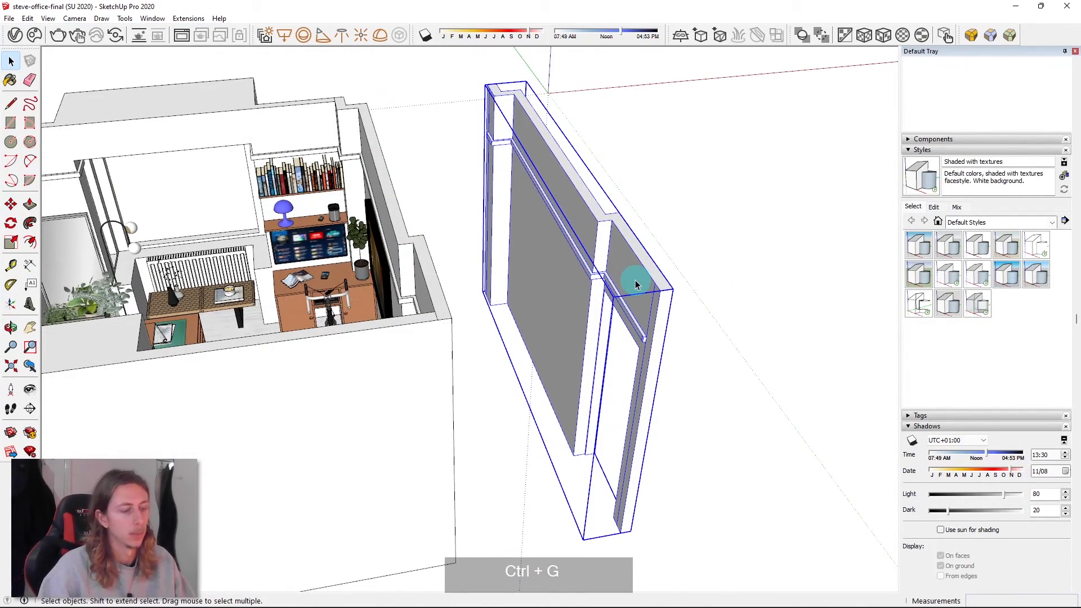
# - Push the top face of the original TV wall down 555 mm to the level of its trim
pyautogui.press('m')
pyautogui.moveTo(488, 234); pyautogui.dragTo(442, 164, button='middle')
pyautogui.scroll(3, 647, 276)
pyautogui.scroll(-3, 345, 132)
pyautogui.scroll(4, 311, 148)
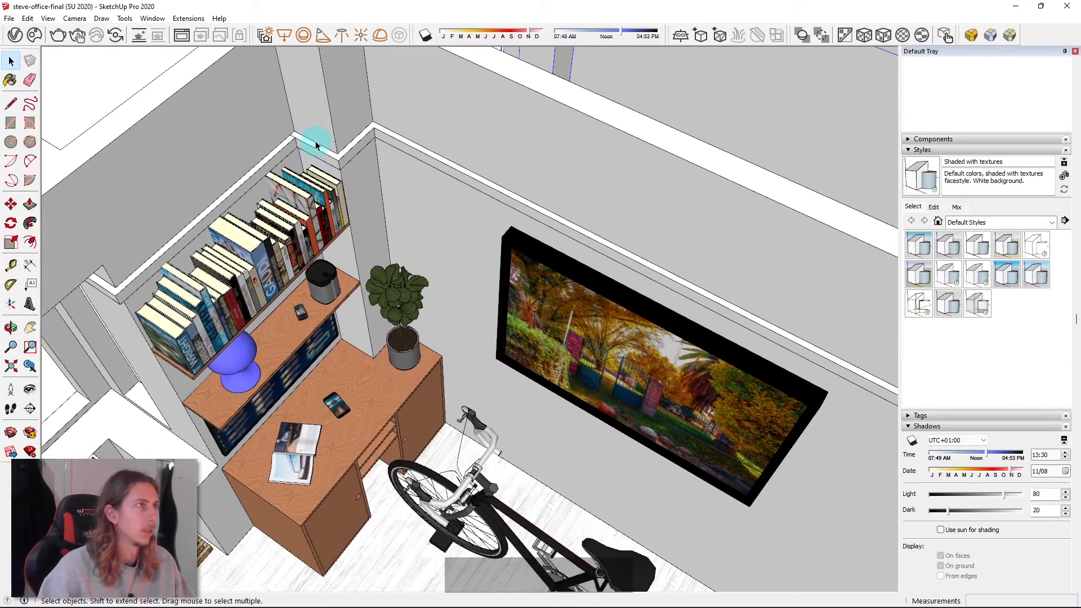
pyautogui.scroll(2, 320, 149)
pyautogui.press('p')
pyautogui.scroll(-2, 327, 172)
pyautogui.click(338, 163)
pyautogui.moveTo(338, 164); pyautogui.dragTo(339, 138, button='middle')
pyautogui.scroll(-4, 339, 138)
pyautogui.click(444, 98)
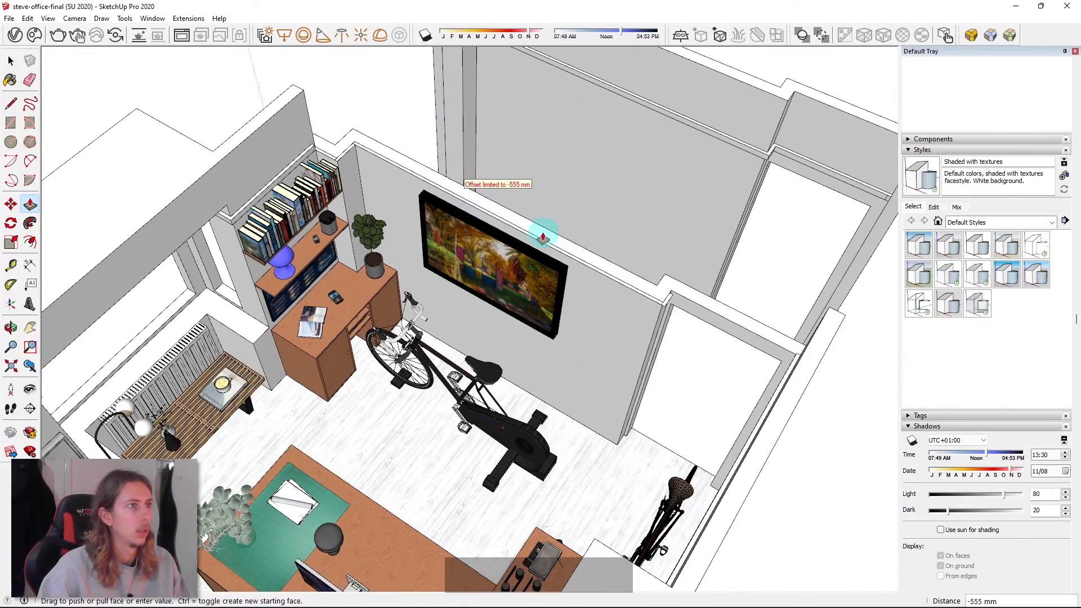
pyautogui.moveTo(556, 246); pyautogui.dragTo(346, 270, button='middle')
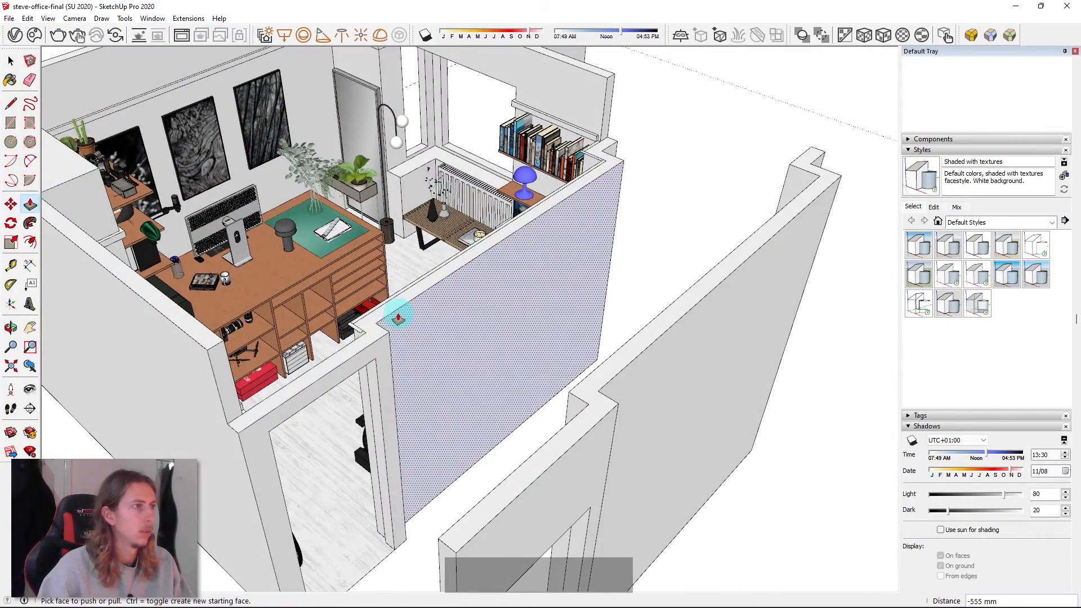
pyautogui.moveTo(398, 311); pyautogui.dragTo(422, 404)
pyautogui.moveTo(396, 340); pyautogui.dragTo(385, 303)
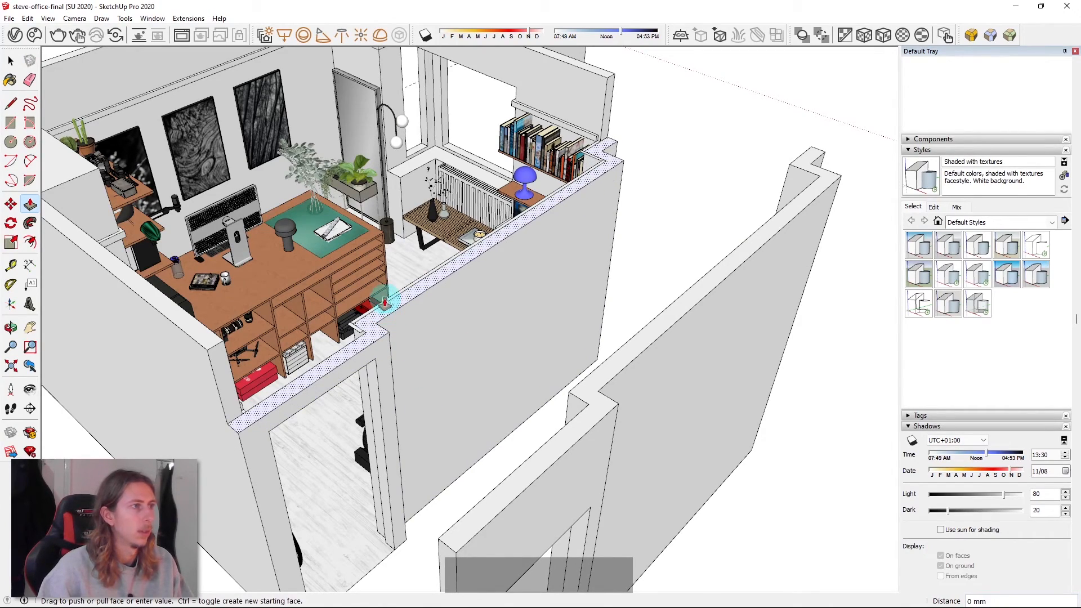
pyautogui.press('Escape')
# - Push/Pull the underside of the original doorway's top 2045 mm down to the floor to fill in the opening
pyautogui.moveTo(374, 338); pyautogui.dragTo(460, 128, button='middle')
pyautogui.press('space')
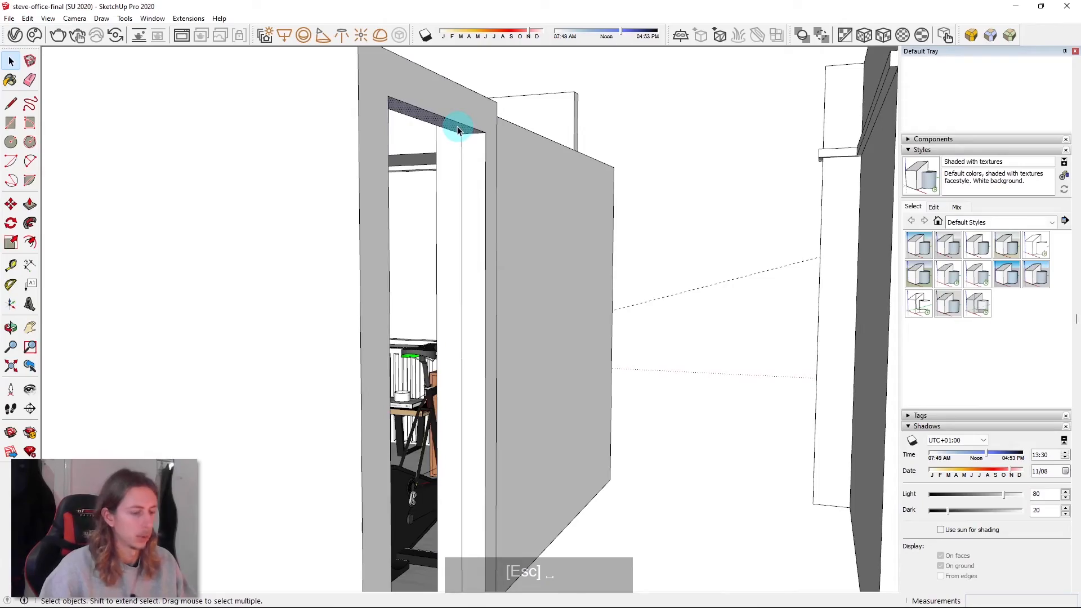
pyautogui.click(458, 131)
pyautogui.scroll(-4, 458, 130)
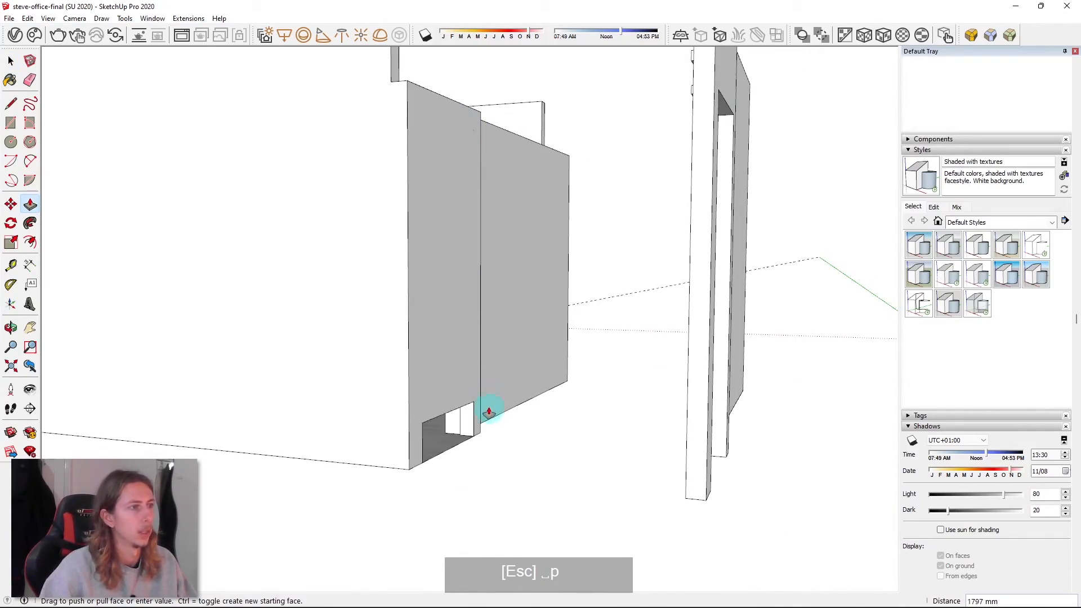
pyautogui.click(471, 442)
# - Erase the leftover trim edges on top of the original TV wall, near the doorway corner and beside the bookshelf
pyautogui.moveTo(483, 285); pyautogui.dragTo(664, 395, button='middle')
pyautogui.scroll(5, 664, 396)
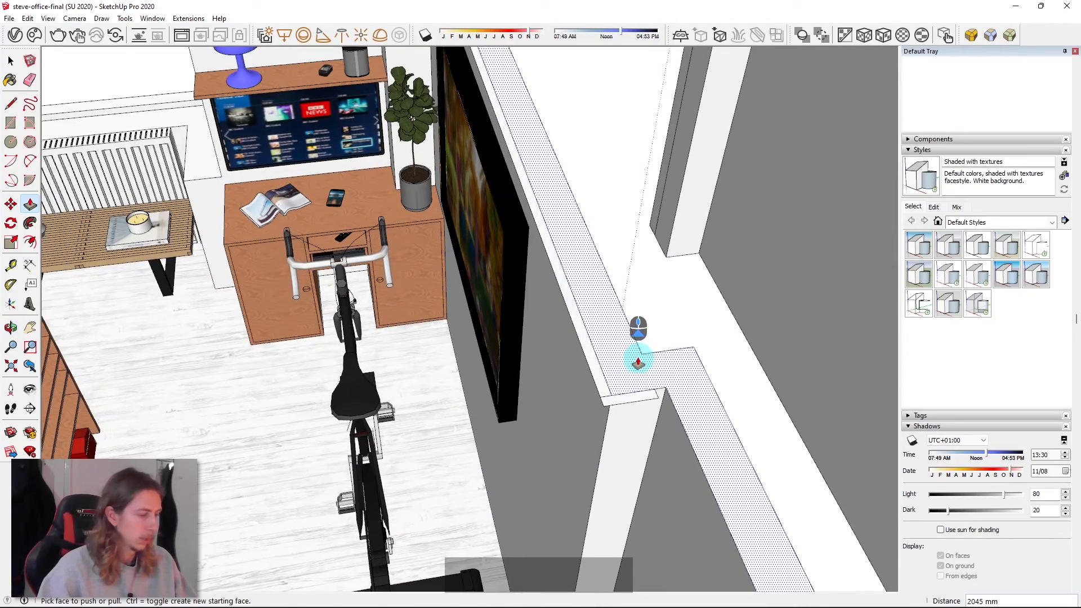
pyautogui.press('e')
pyautogui.scroll(2, 618, 396)
pyautogui.scroll(-2, 597, 392)
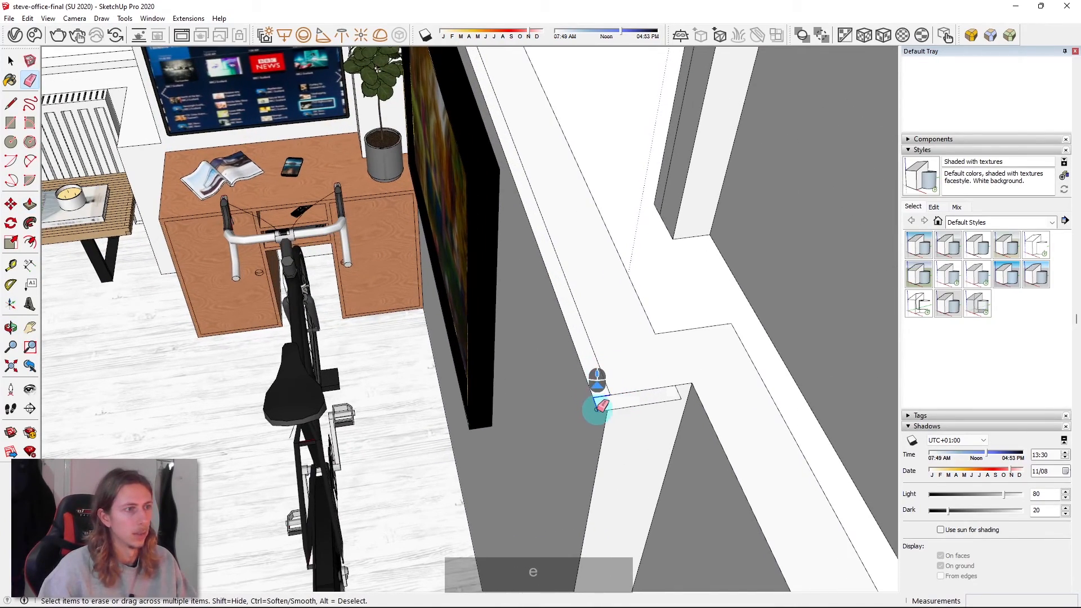
pyautogui.scroll(-5, 664, 396)
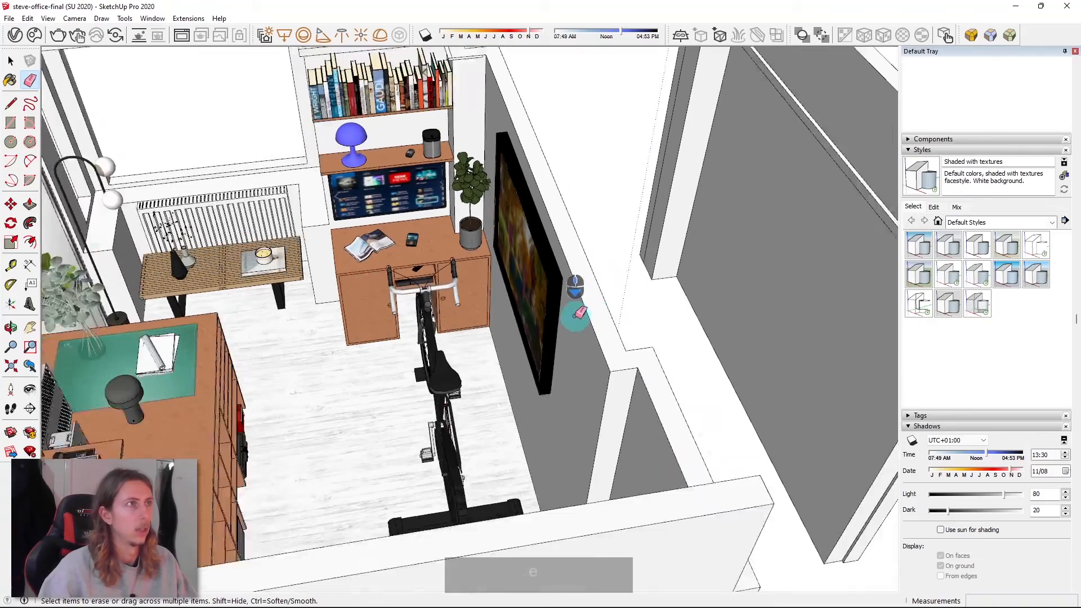
pyautogui.scroll(2, 514, 79)
pyautogui.scroll(-2, 417, 68)
pyautogui.scroll(5, 439, 57)
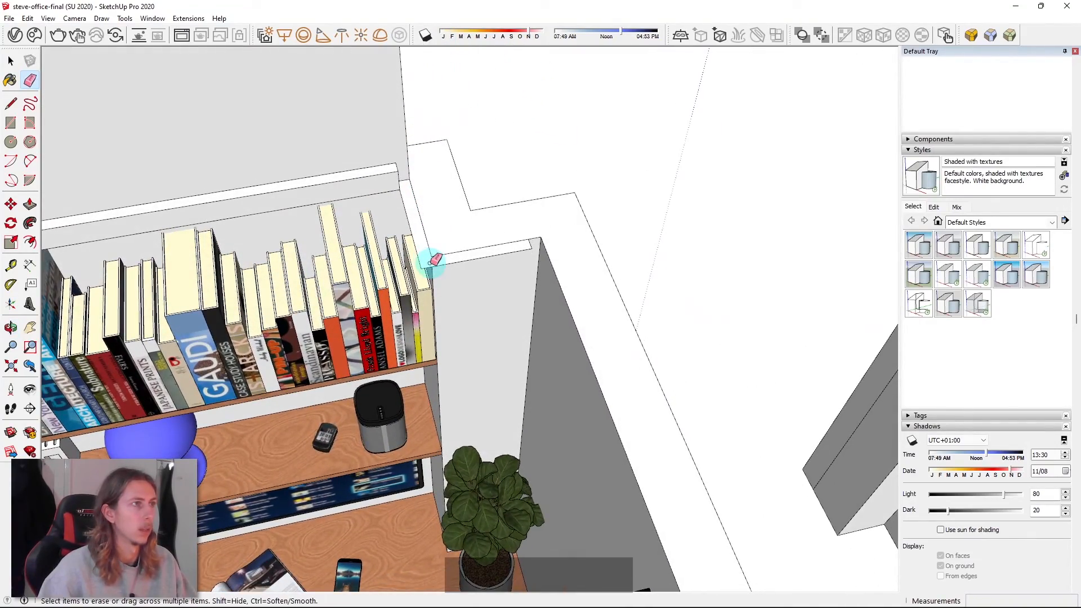
pyautogui.click(433, 268)
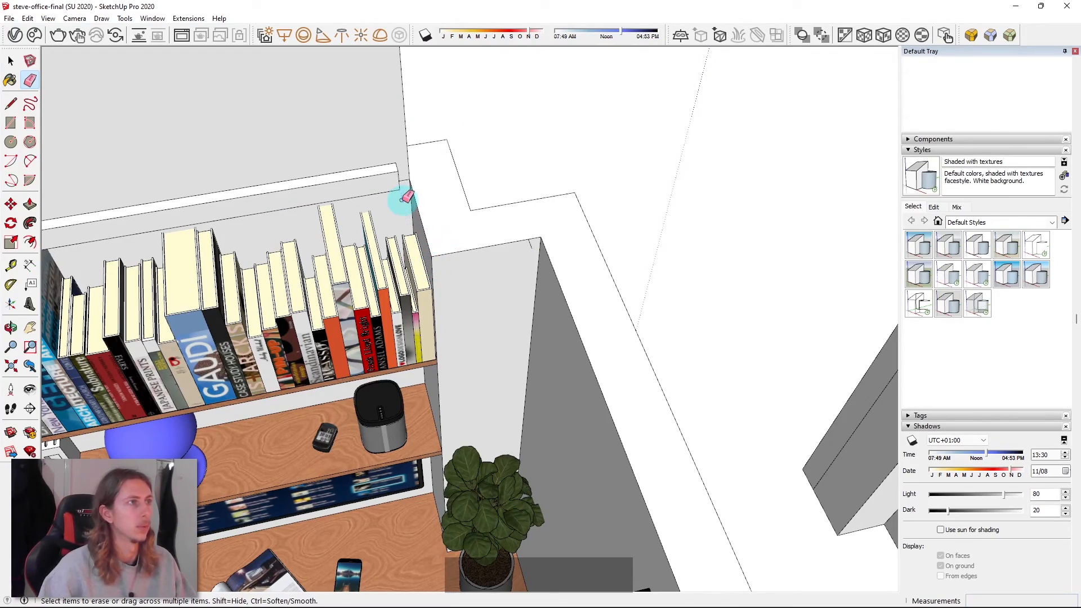
pyautogui.scroll(-6, 535, 242)
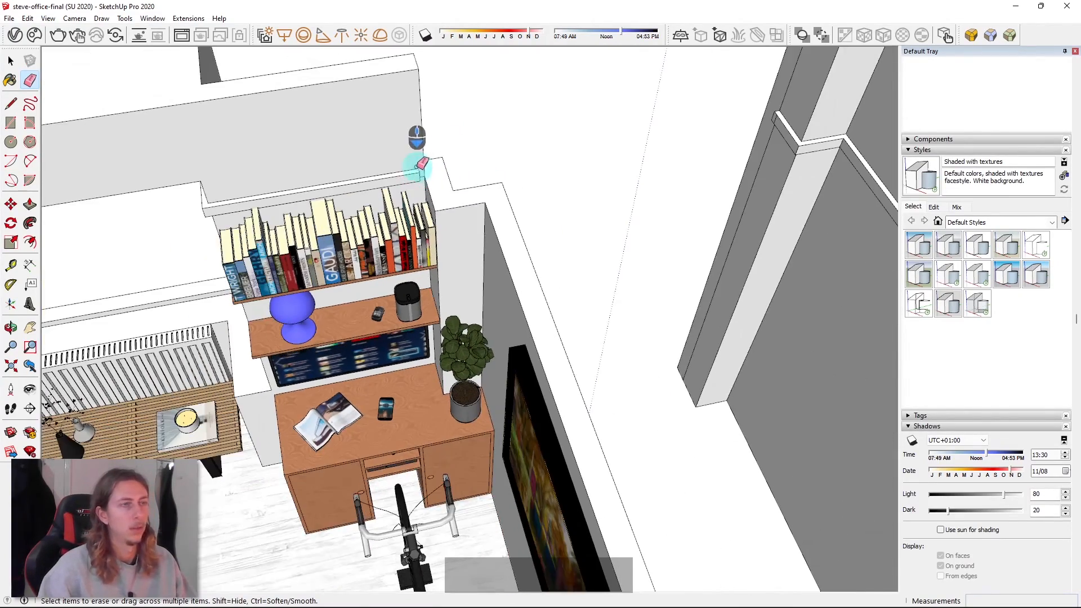
pyautogui.scroll(2, 382, 216)
# - Push the top face of the original ungrouped TV wall down to floor level to remove the rest of the wall
pyautogui.press('space')
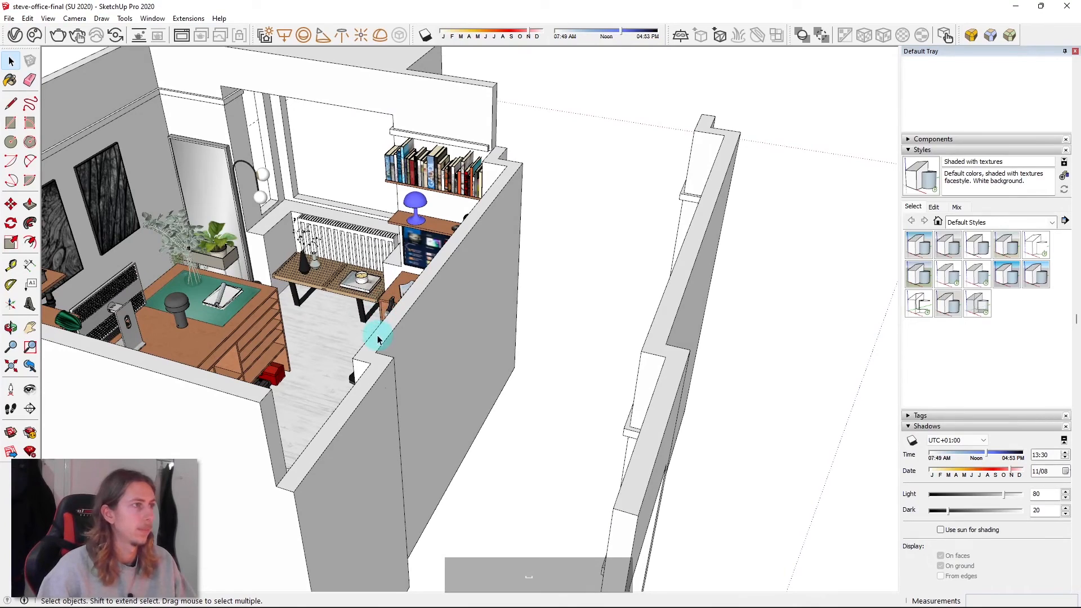
pyautogui.click(377, 340)
pyautogui.scroll(-3, 377, 339)
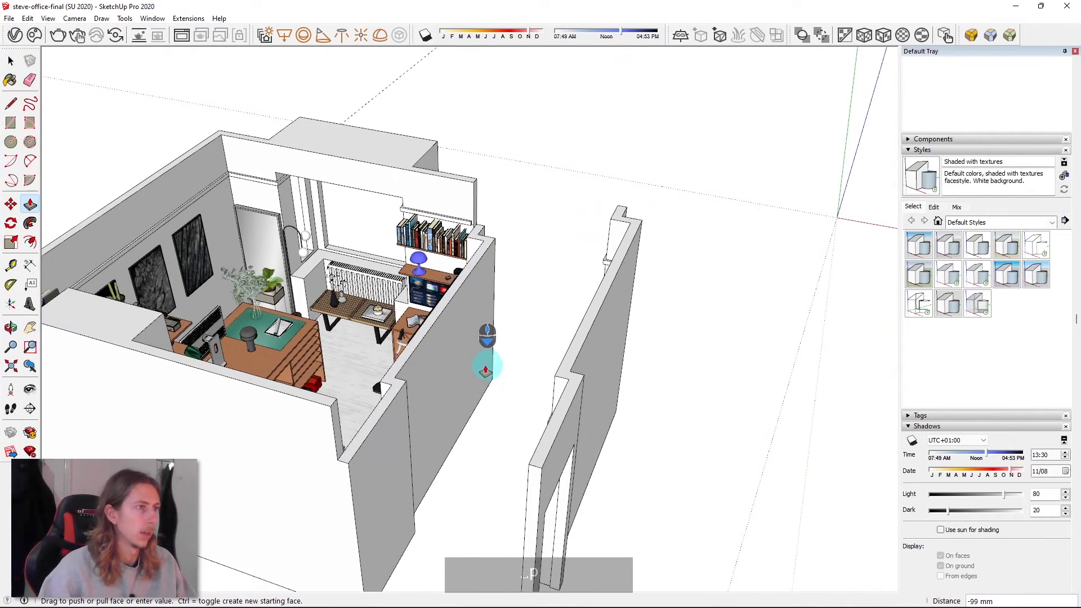
pyautogui.moveTo(408, 409); pyautogui.dragTo(434, 530)
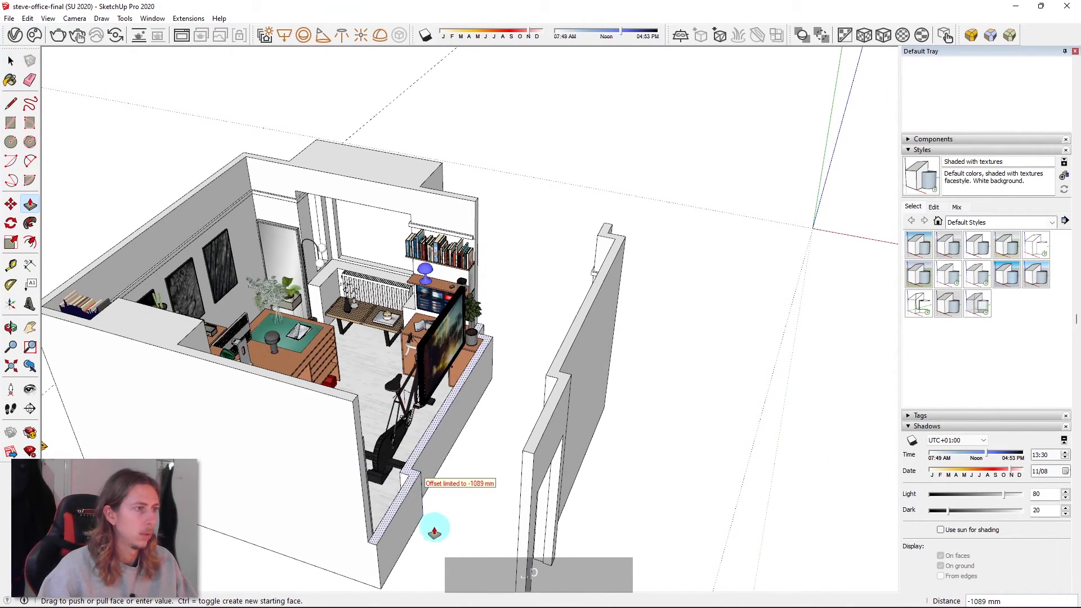
pyautogui.moveTo(398, 537); pyautogui.dragTo(611, 379, button='middle')
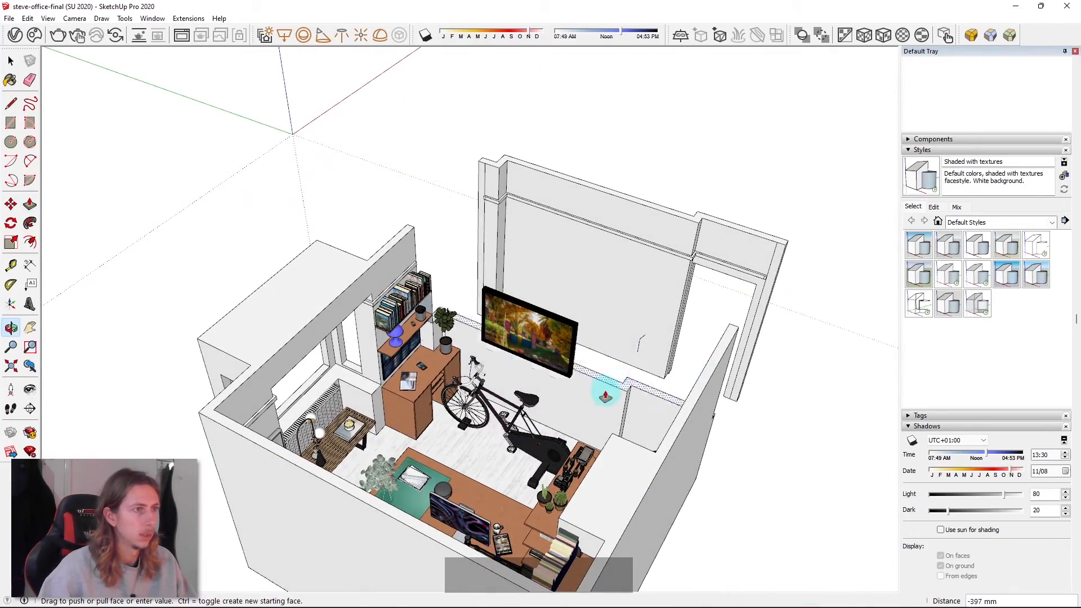
pyautogui.moveTo(586, 470); pyautogui.dragTo(346, 514, button='middle')
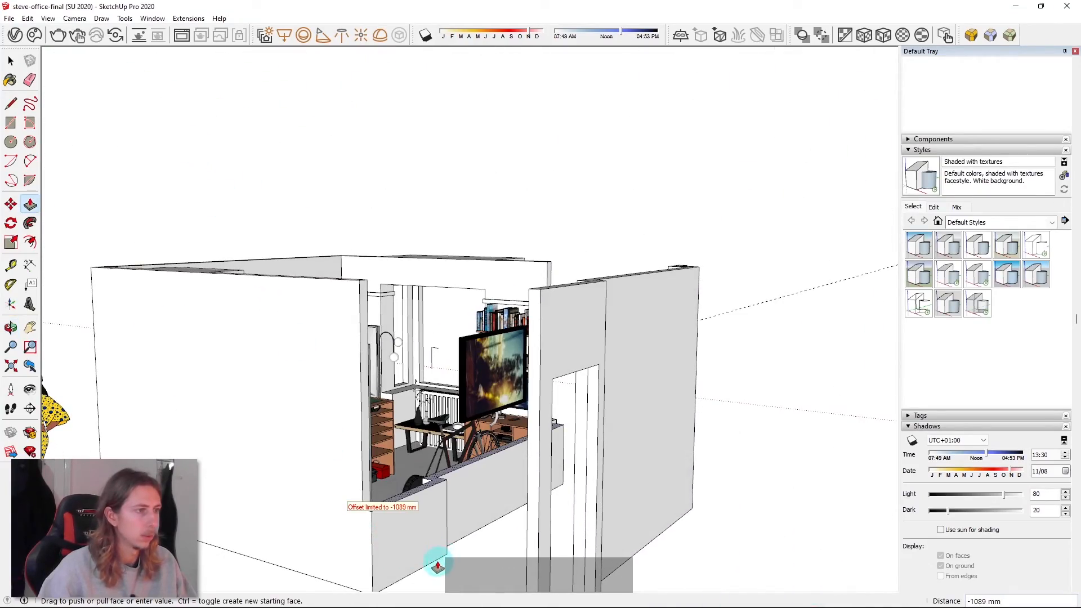
pyautogui.moveTo(415, 570)
pyautogui.mouseDown()
pyautogui.moveTo(415, 490)
pyautogui.moveTo(426, 579)
pyautogui.mouseUp()
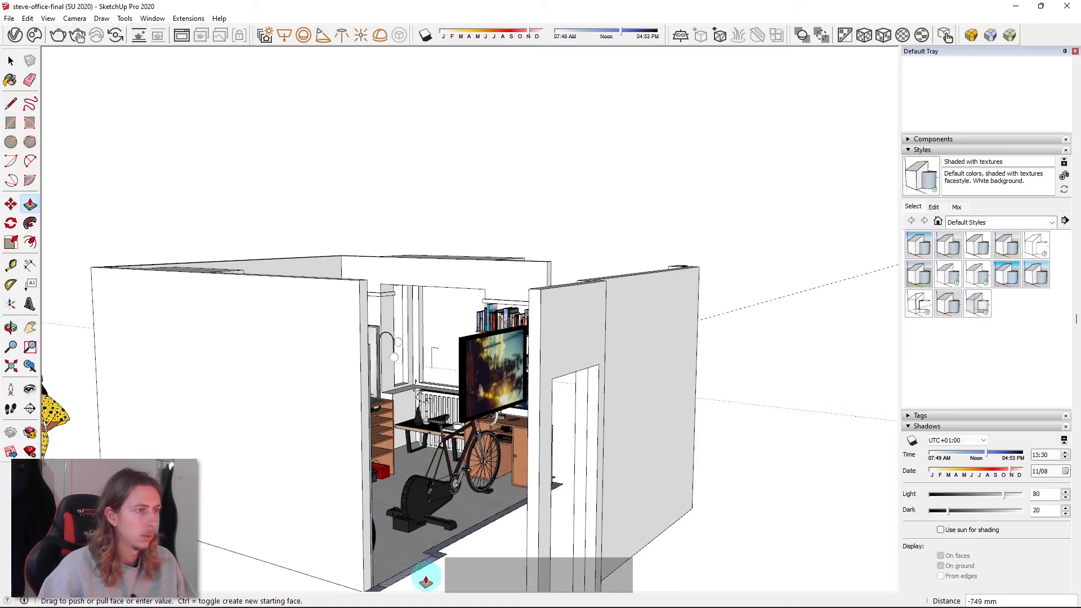
pyautogui.moveTo(431, 585); pyautogui.dragTo(684, 372, button='middle')
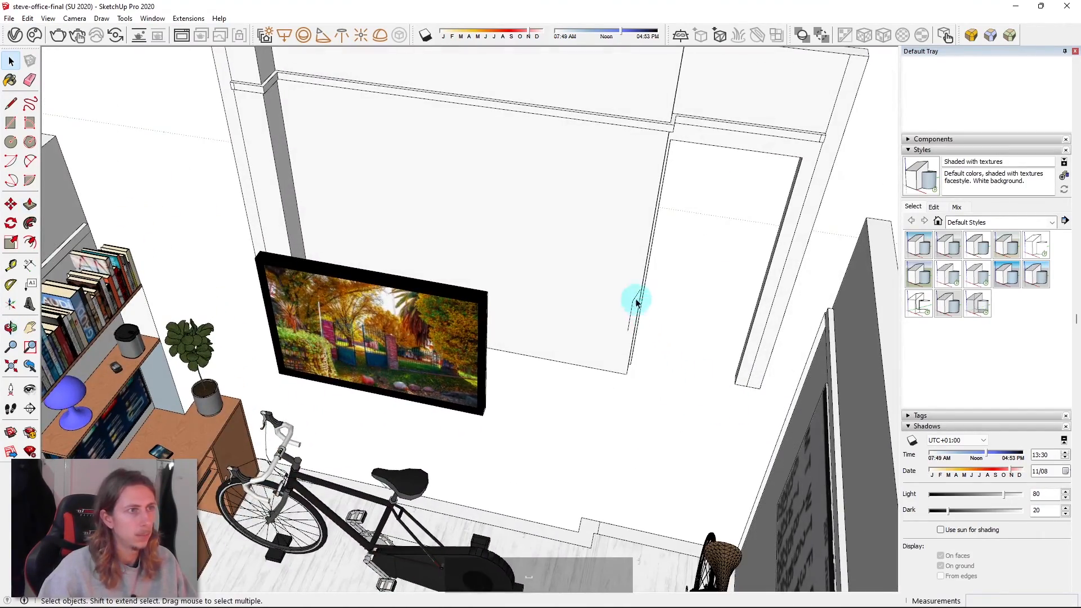
# - Move the grouped TV wall by its lower end corner onto the matching floor corner of the office
pyautogui.scroll(-5, 738, 288)
pyautogui.scroll(5, 584, 289)
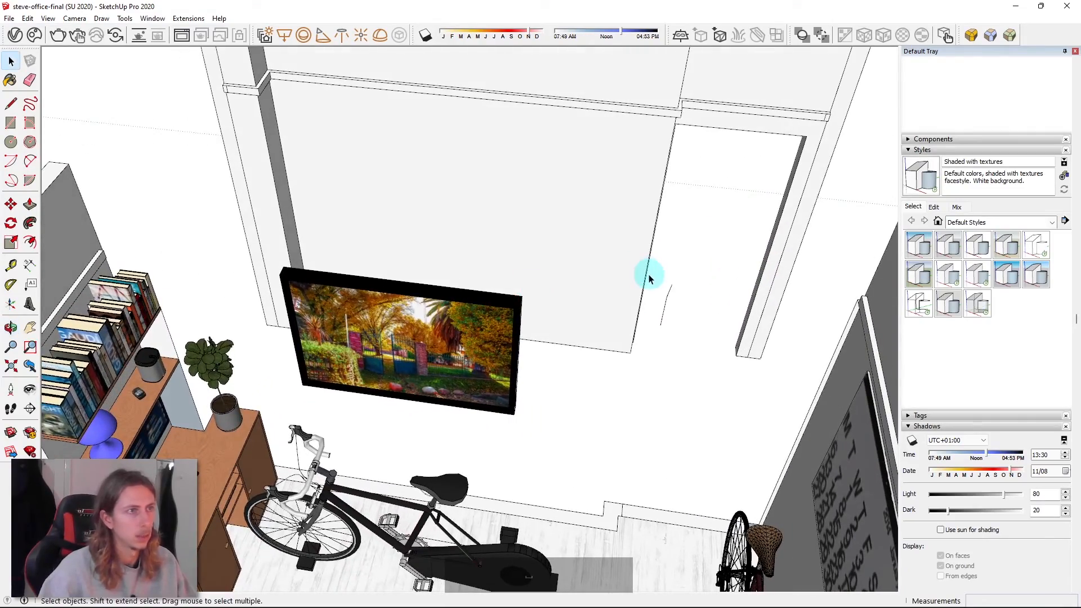
pyautogui.moveTo(668, 307)
pyautogui.mouseDown(button='middle')
pyautogui.moveTo(507, 206)
pyautogui.moveTo(681, 240)
pyautogui.moveTo(570, 274)
pyautogui.mouseUp(button='middle')
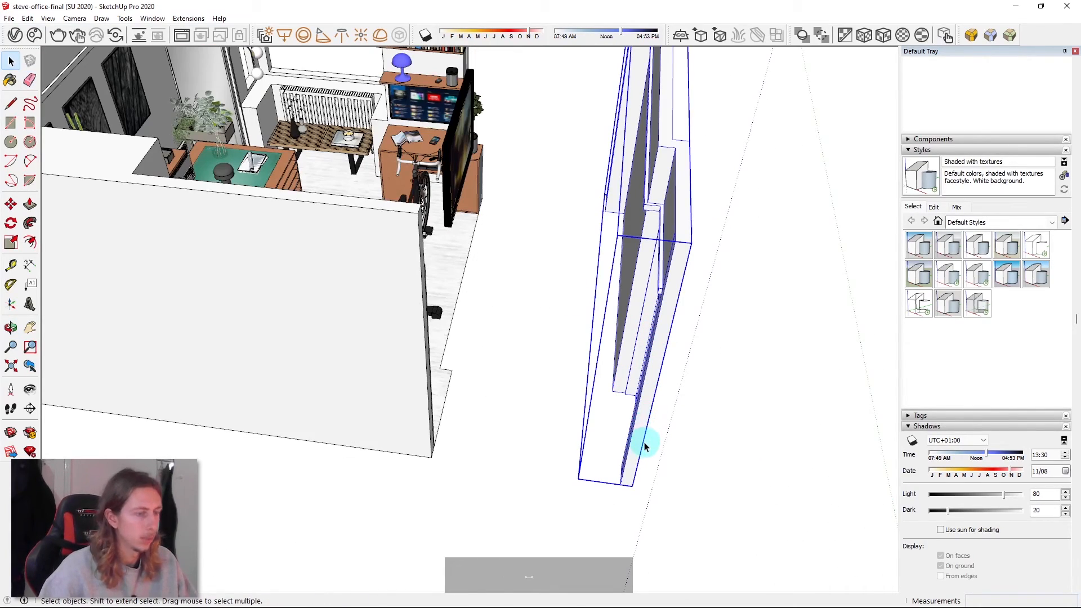
pyautogui.press('m')
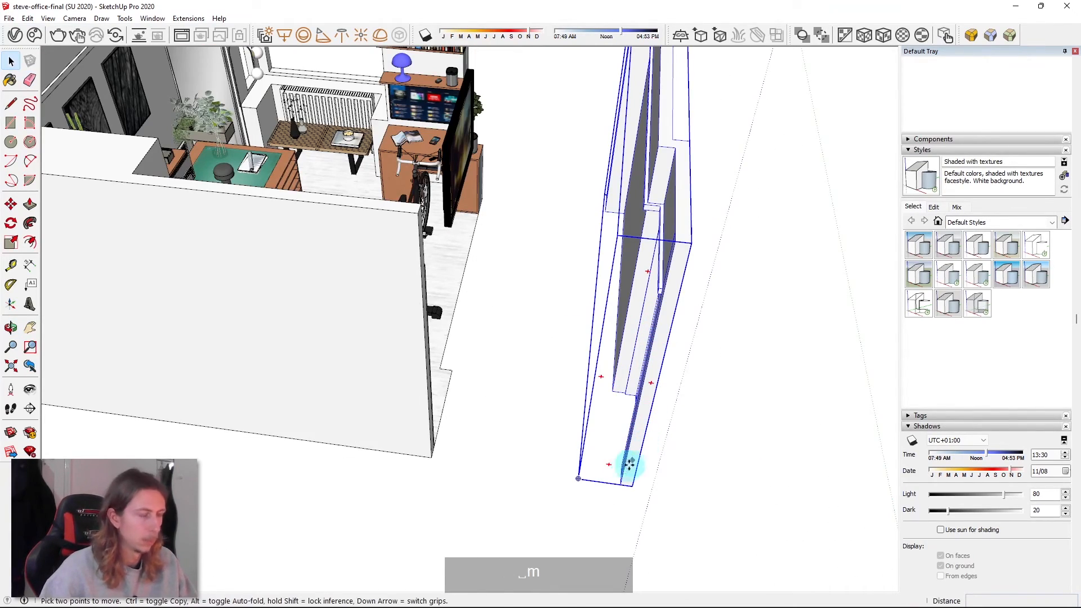
pyautogui.click(619, 483)
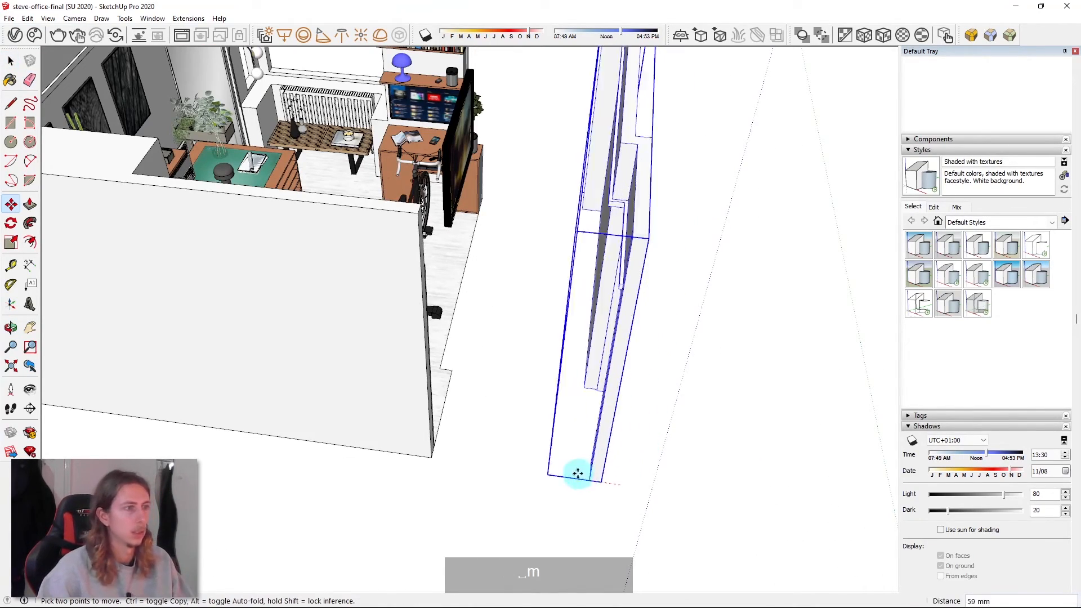
pyautogui.click(435, 458)
pyautogui.moveTo(432, 454); pyautogui.dragTo(692, 255, button='middle')
pyautogui.scroll(12, 668, 248)
pyautogui.press('space')
pyautogui.scroll(-10, 664, 193)
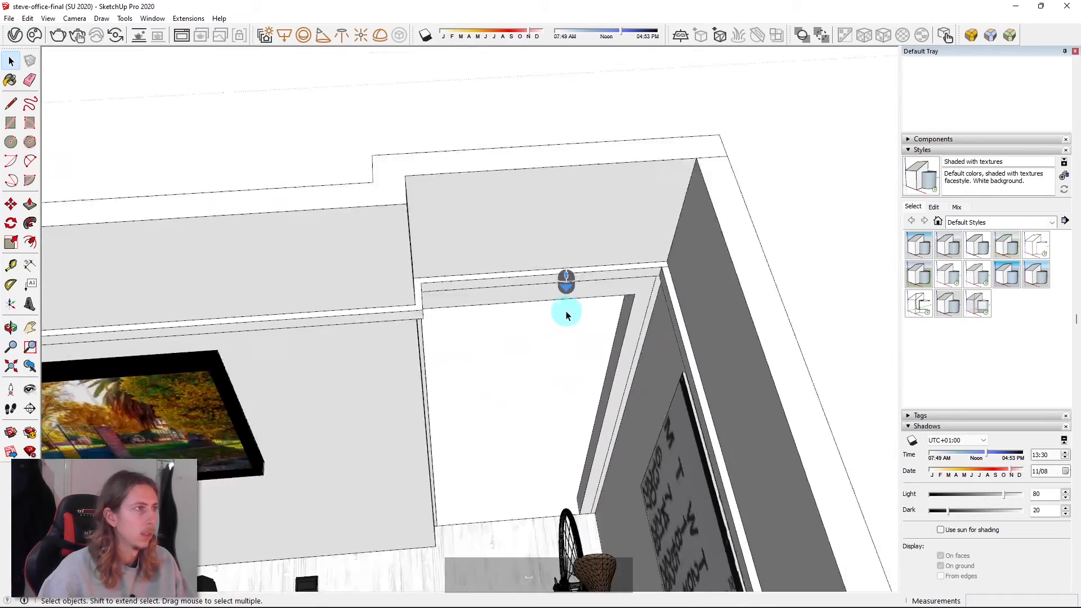
pyautogui.scroll(-10, 620, 294)
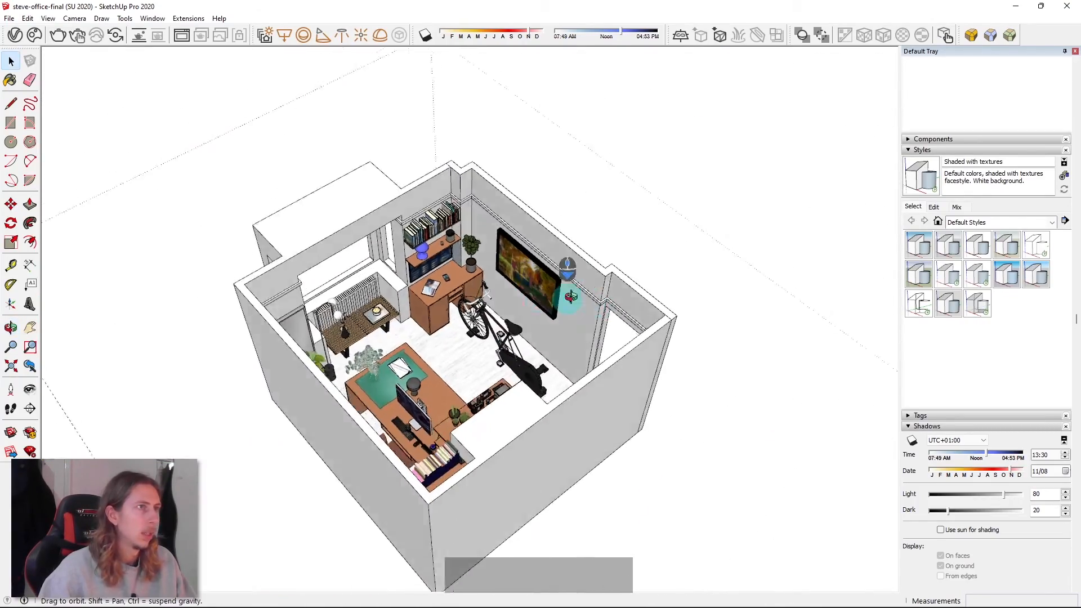
pyautogui.moveTo(424, 340); pyautogui.dragTo(563, 296, button='middle')
# - Hide the grouped TV wall and view the open office from several sides
pyautogui.click(563, 297)
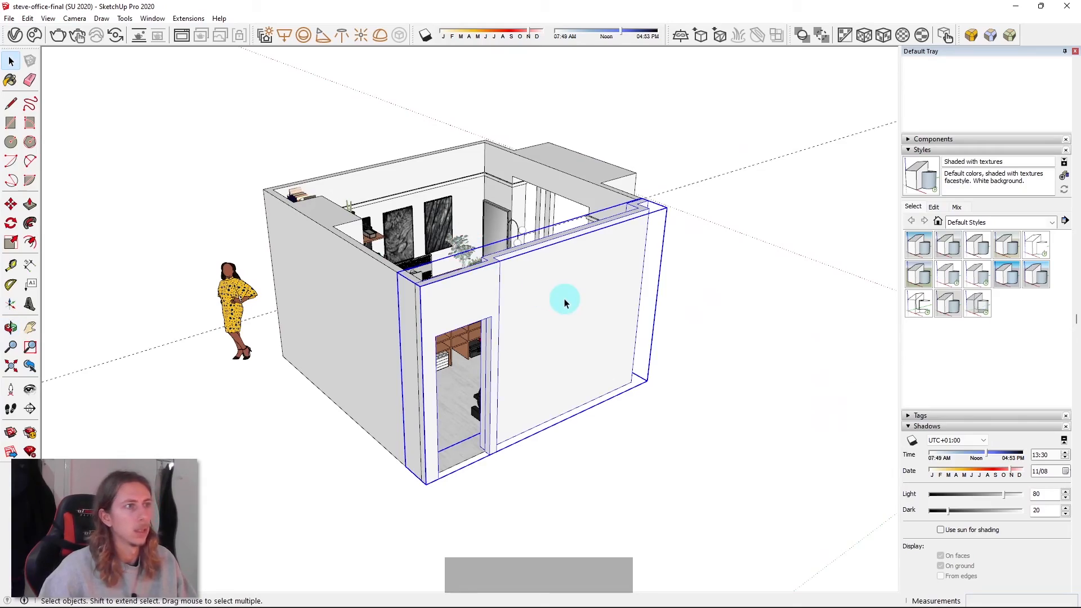
pyautogui.rightClick(565, 302)
pyautogui.click(592, 333)
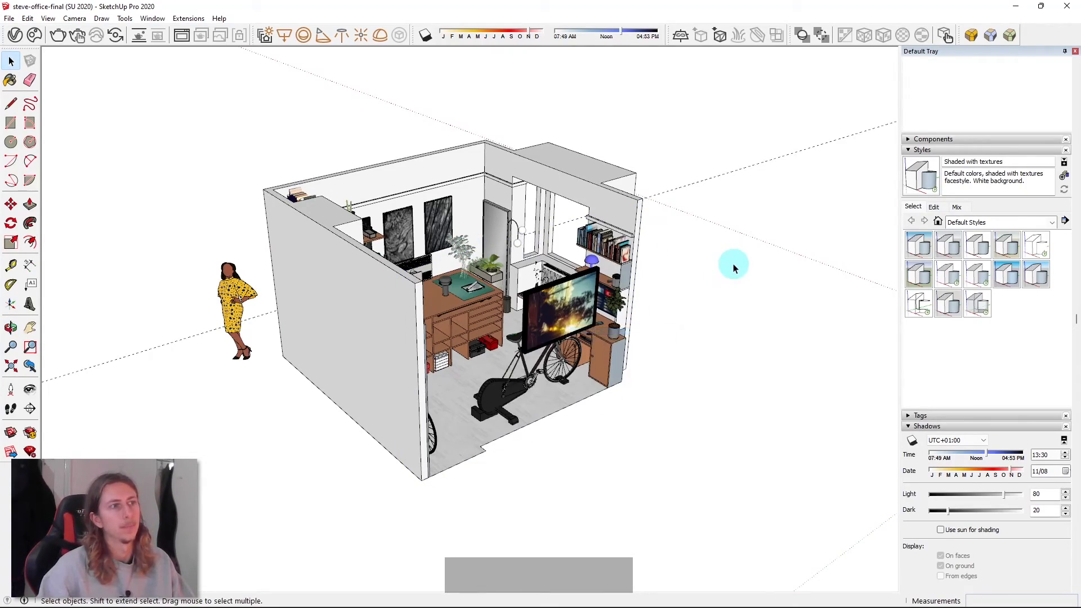
pyautogui.moveTo(729, 284); pyautogui.dragTo(247, 204, button='middle')
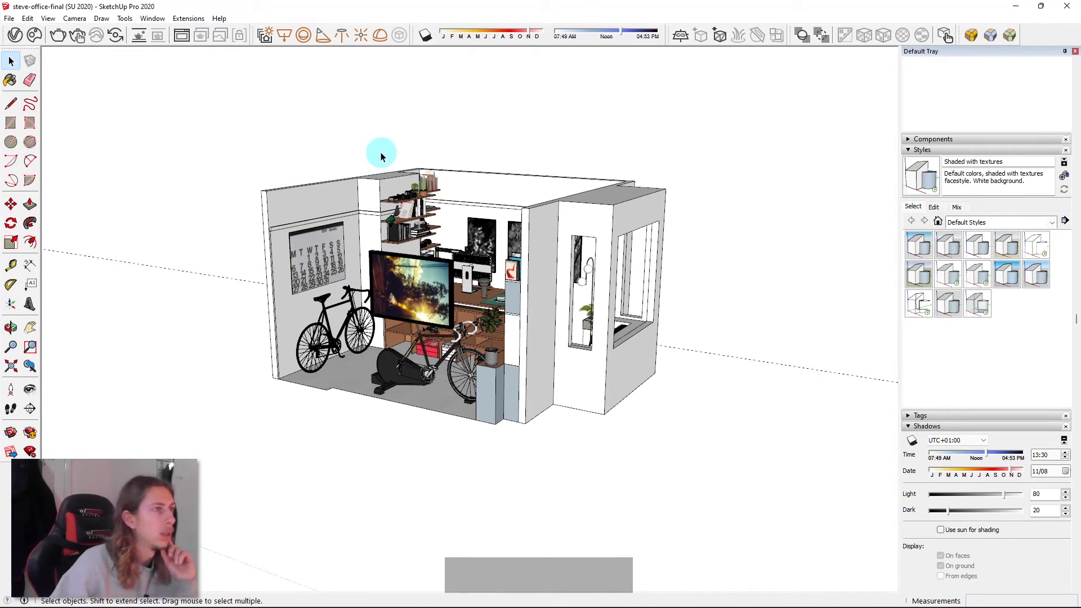
pyautogui.moveTo(253, 113); pyautogui.dragTo(899, 240, button='middle')
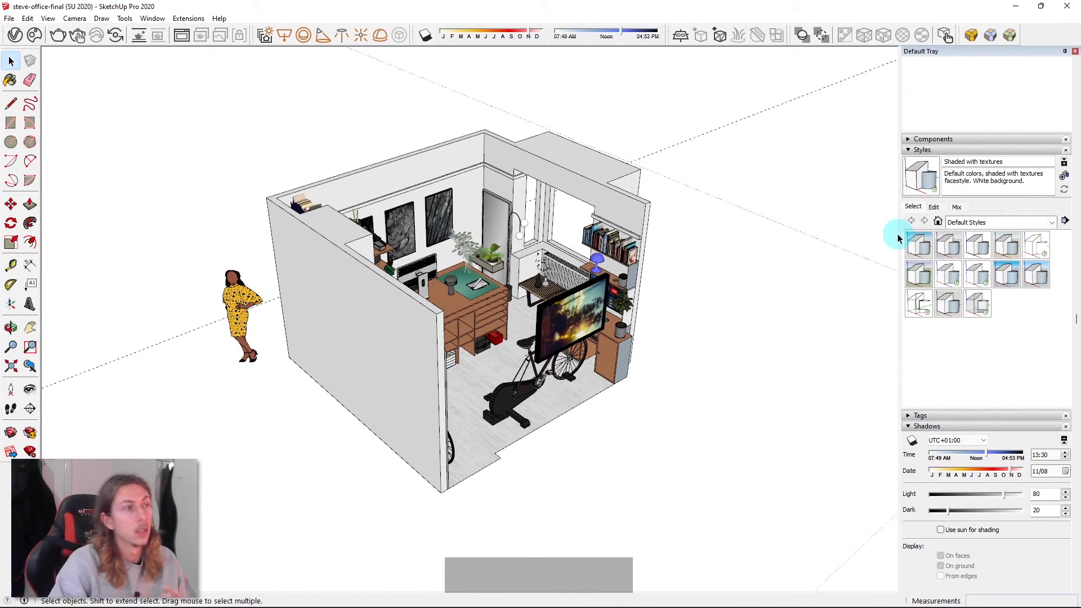
# - Copy the calendar wall with its pillar out beside the office, and select and copy the wall trim
pyautogui.click(326, 307)
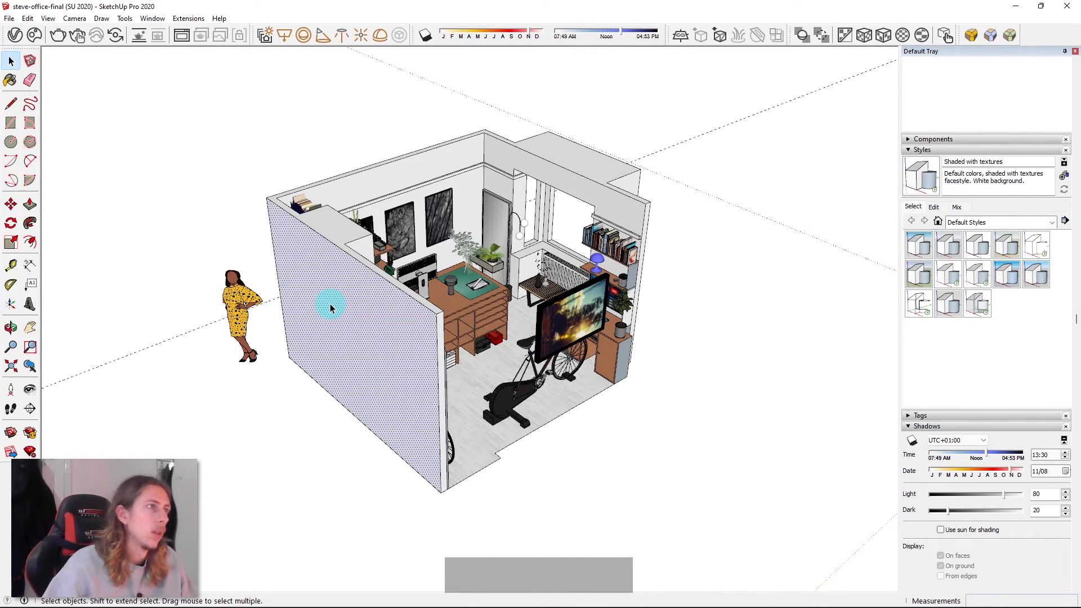
pyautogui.moveTo(330, 303); pyautogui.dragTo(246, 181, button='middle')
pyautogui.press('space')
pyautogui.doubleClick(246, 180)
pyautogui.hotkey('ctrl', 'c')
pyautogui.scroll(-5, 290, 434)
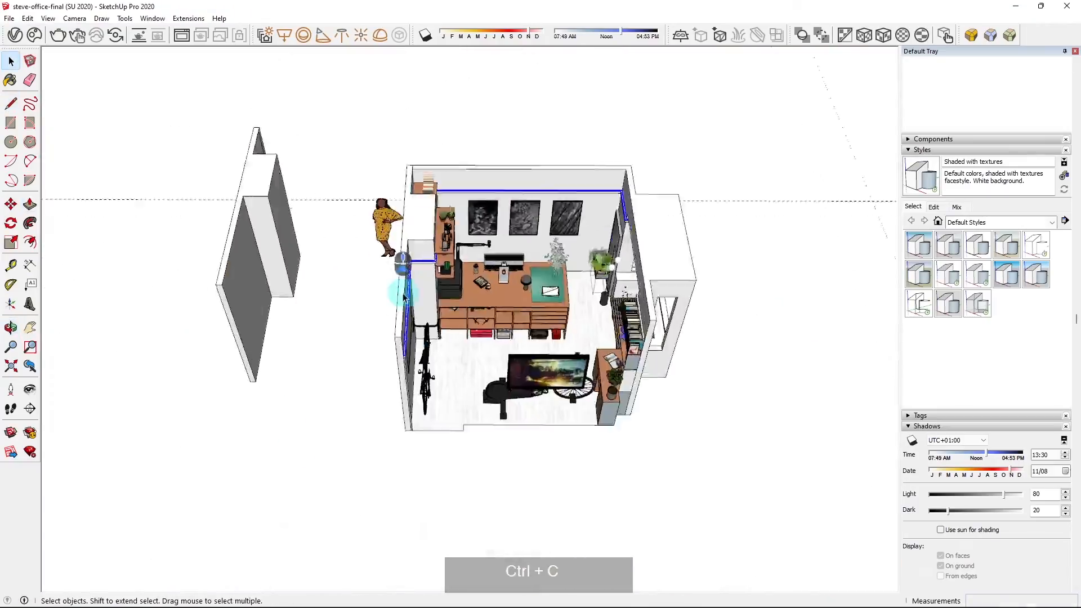
pyautogui.scroll(10, 550, 212)
pyautogui.scroll(-8, 321, 147)
pyautogui.scroll(10, 433, 200)
pyautogui.scroll(-10, 432, 200)
pyautogui.scroll(8, 406, 258)
# - Erase the leftover edges and faces around the calendar wall and its trim
pyautogui.moveTo(406, 258); pyautogui.dragTo(121, 169, button='middle')
pyautogui.press('e')
pyautogui.scroll(8, 283, 353)
pyautogui.scroll(-10, 425, 304)
pyautogui.press('space')
pyautogui.moveTo(424, 304); pyautogui.dragTo(374, 181, button='middle')
pyautogui.scroll(8, 278, 507)
pyautogui.press('Delete')
pyautogui.press('Delete')
pyautogui.press('Delete')
# - Move the rebuilt calendar wall back into its place at the corner of the office
pyautogui.scroll(-5, 374, 181)
pyautogui.scroll(-5, 434, 96)
pyautogui.press('m')
pyautogui.click(254, 455)
pyautogui.click(625, 526)
pyautogui.scroll(-5, 624, 525)
pyautogui.press('space')
pyautogui.moveTo(624, 526); pyautogui.dragTo(415, 79, button='middle')
# - Shape the separated picture wall with Push/Pull and position its grouped trim along the inner face
pyautogui.scroll(-3, 471, 225)
pyautogui.scroll(8, 467, 265)
pyautogui.press('p')
pyautogui.scroll(-5, 467, 265)
pyautogui.moveTo(456, 338)
pyautogui.mouseDown(button='middle')
pyautogui.moveTo(700, 270)
pyautogui.moveTo(724, 145)
pyautogui.moveTo(447, 324)
pyautogui.mouseUp(button='middle')
pyautogui.scroll(8, 725, 145)
pyautogui.scroll(5, 526, 536)
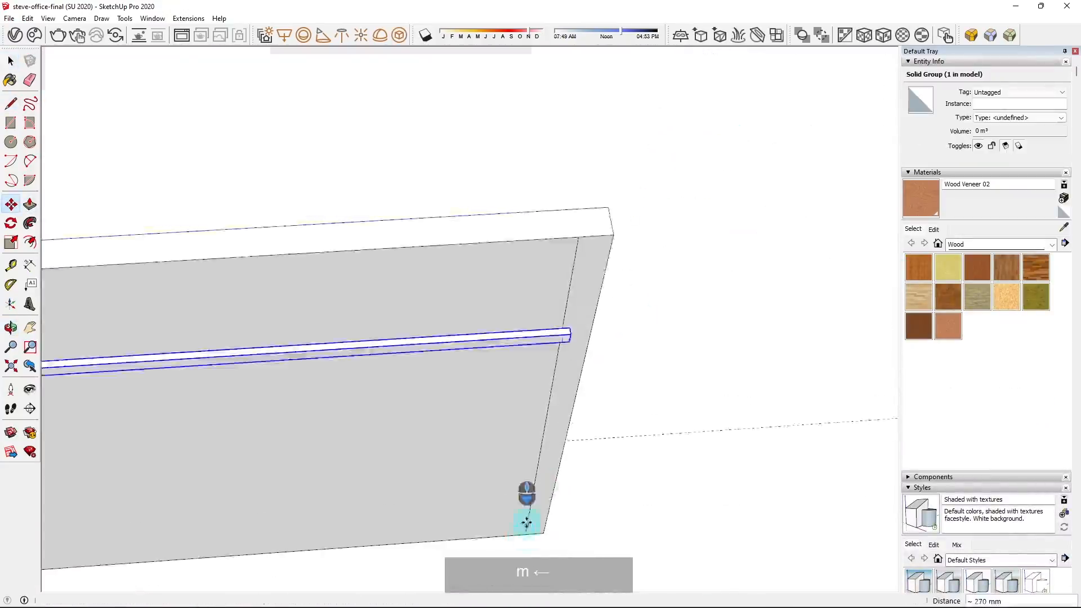
pyautogui.scroll(-6, 362, 234)
# - Delete the unneeded geometry around the remaining ungrouped wall and adjust its faces with Push/Pull
pyautogui.moveTo(362, 234); pyautogui.dragTo(557, 346, button='middle')
pyautogui.scroll(-5, 451, 478)
pyautogui.press('space')
pyautogui.hotkey('ctrl', 'a')
pyautogui.scroll(-3, 589, 415)
pyautogui.scroll(5, 556, 346)
pyautogui.moveTo(707, 502); pyautogui.dragTo(394, 234)
pyautogui.press('Delete')
pyautogui.press('p')
pyautogui.scroll(5, 545, 314)
pyautogui.click(500, 475)
pyautogui.press('space')
pyautogui.scroll(-5, 463, 248)
pyautogui.press('Delete')
# - Draw a closing line along the red axis on the remaining wall and group the finished wall
pyautogui.press('e')
pyautogui.press('space')
pyautogui.press('l')
pyautogui.click(543, 257)
pyautogui.press('Right')
pyautogui.click(474, 351)
pyautogui.press('space')
pyautogui.press('m')
pyautogui.press('space')
pyautogui.hotkey('ctrl', 'g')
# - Erase the last leftover wall edges, select the picture wall group and display the hidden geometry
pyautogui.moveTo(435, 349); pyautogui.dragTo(666, 111, button='middle')
pyautogui.scroll(-5, 646, 508)
pyautogui.press('Delete')
pyautogui.press('e')
pyautogui.moveTo(451, 118); pyautogui.dragTo(455, 139)
pyautogui.moveTo(455, 139); pyautogui.dragTo(374, 270, button='middle')
pyautogui.press('space')
pyautogui.click(233, 442)
pyautogui.scroll(5, 233, 443)
pyautogui.scroll(-10, 233, 442)
pyautogui.hotkey('ctrl', 'h')
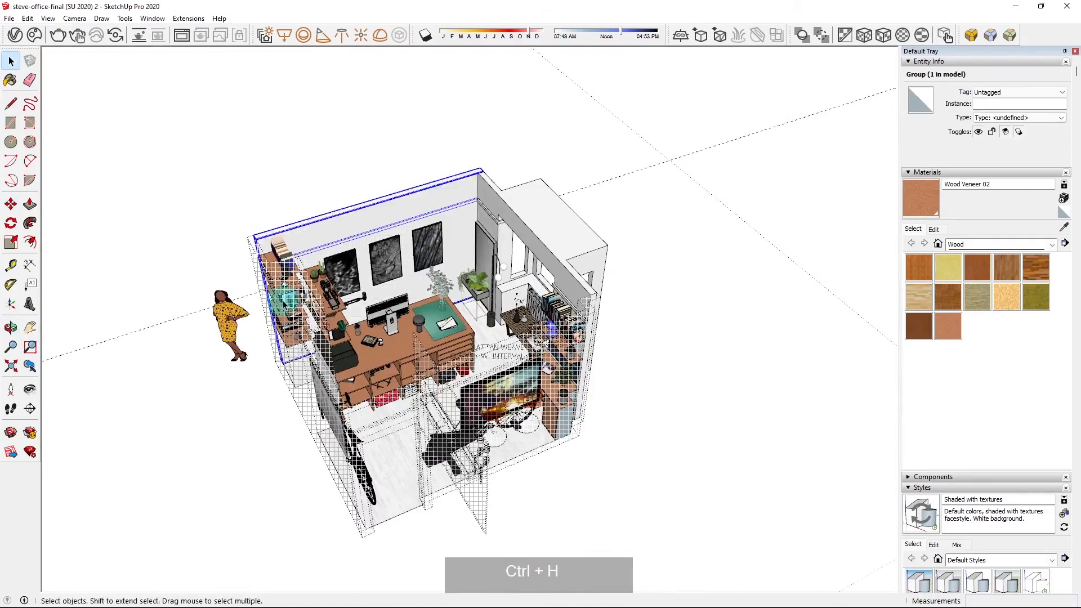
# - Try hiding the wall group behind the three framed pictures and undo the hiding
pyautogui.moveTo(495, 350); pyautogui.dragTo(415, 138, button='middle')
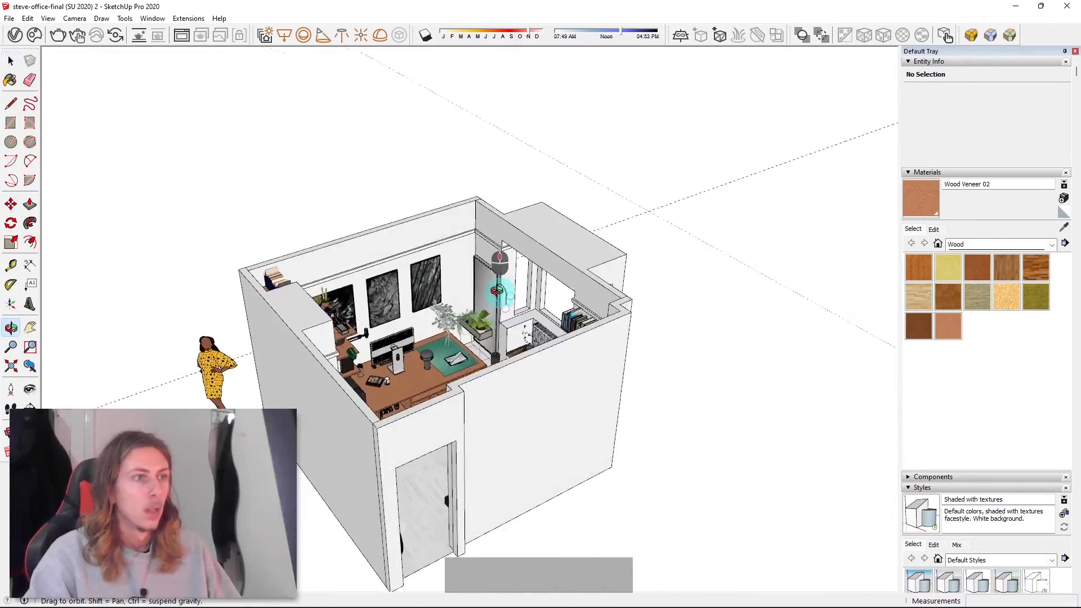
pyautogui.moveTo(500, 285); pyautogui.dragTo(536, 247, button='middle')
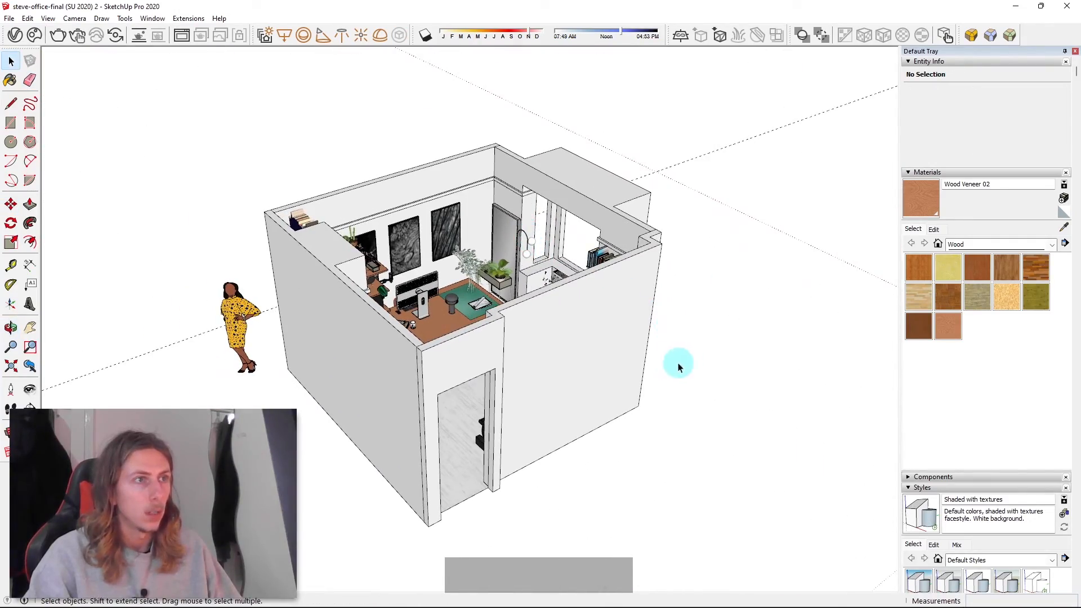
pyautogui.click(575, 339)
pyautogui.moveTo(575, 338); pyautogui.dragTo(364, 388, button='middle')
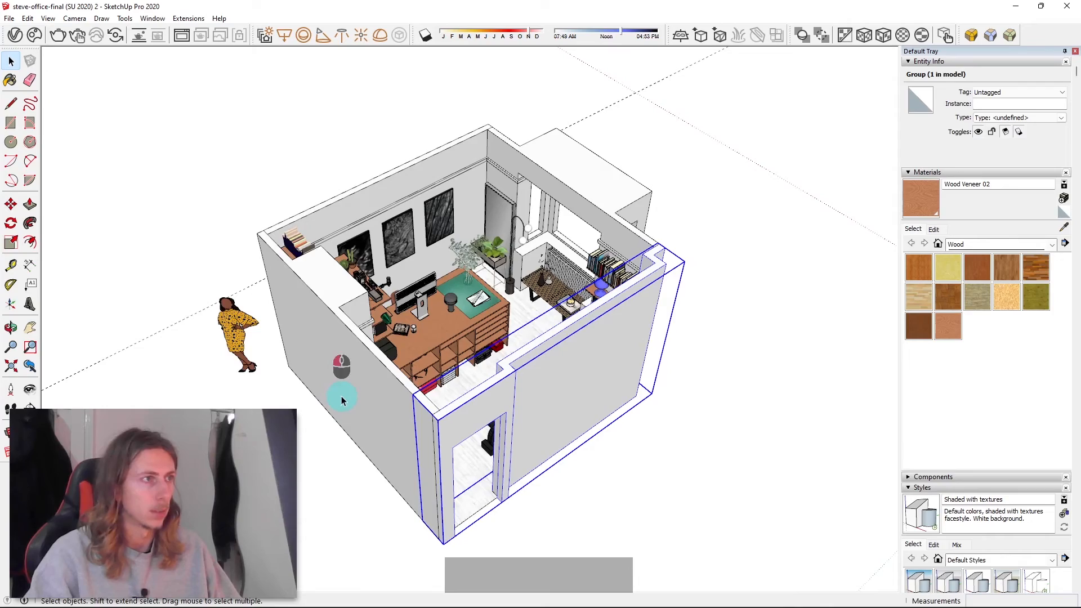
pyautogui.click(378, 203)
pyautogui.rightClick(377, 200)
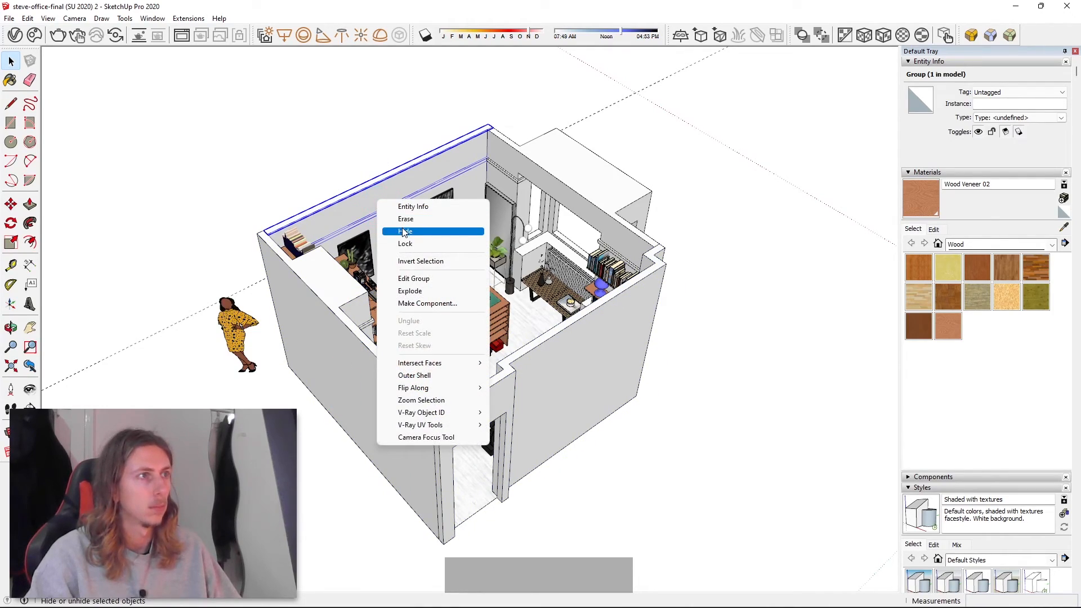
pyautogui.click(404, 231)
pyautogui.moveTo(404, 232); pyautogui.dragTo(559, 309, button='middle')
pyautogui.hotkey('ctrl', 'z')
# - Hide all the office's wall groups so that only the floor and furniture remain in view
pyautogui.moveTo(695, 309); pyautogui.dragTo(338, 231, button='middle')
pyautogui.click(599, 290)
pyautogui.keyDown('shift'); pyautogui.click(573, 271); pyautogui.keyUp('shift')
pyautogui.rightClick(577, 266)
pyautogui.click(605, 299)
pyautogui.rightClick(481, 276)
pyautogui.click(501, 303)
pyautogui.rightClick(655, 237)
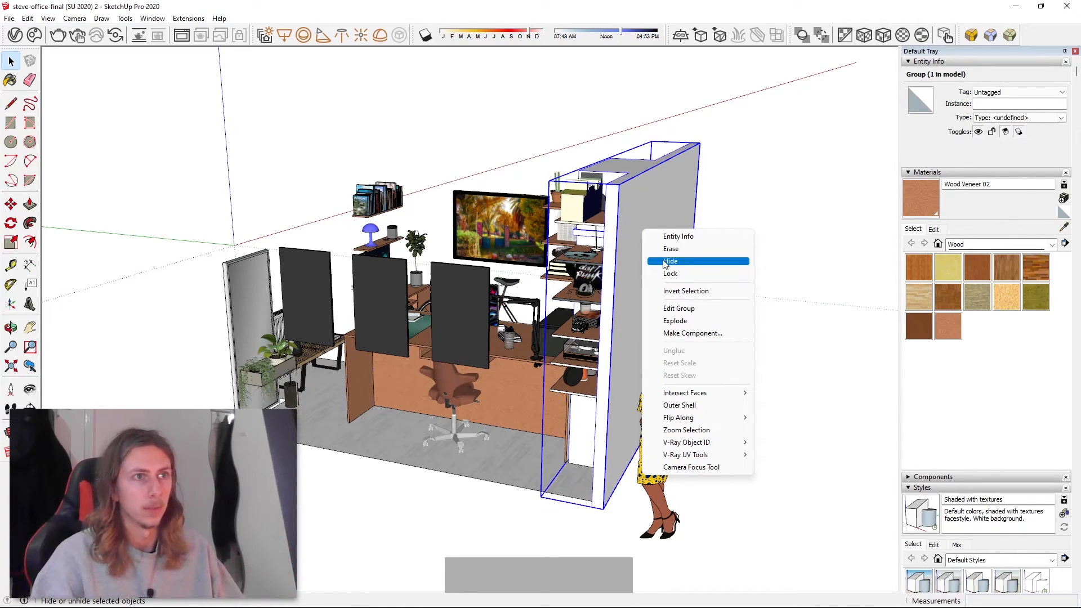
pyautogui.click(666, 262)
pyautogui.moveTo(665, 262); pyautogui.dragTo(528, 234, button='middle')
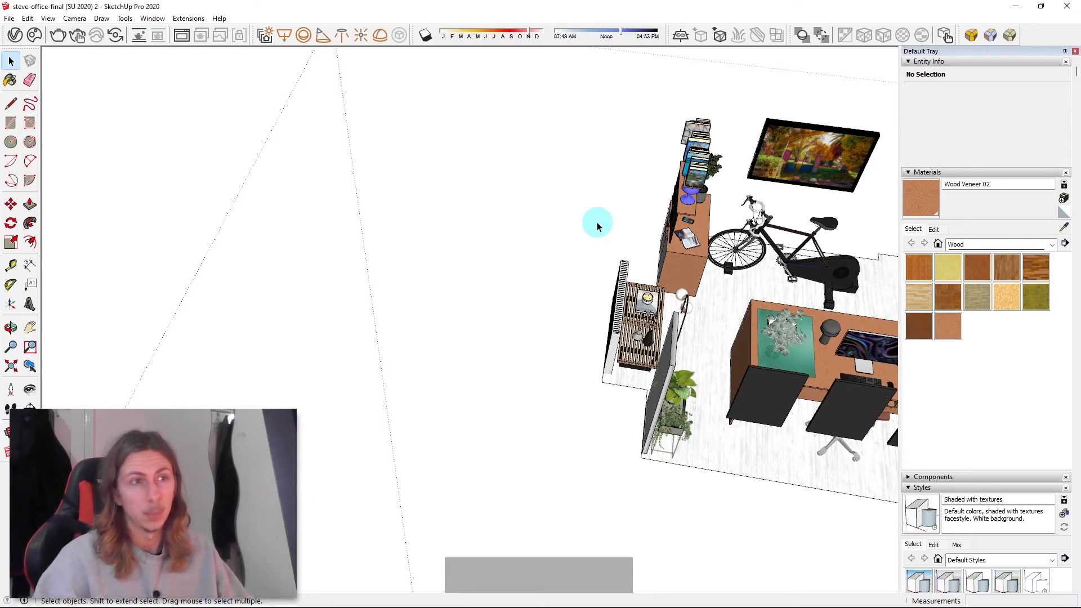
pyautogui.moveTo(571, 269); pyautogui.dragTo(414, 337, button='middle')
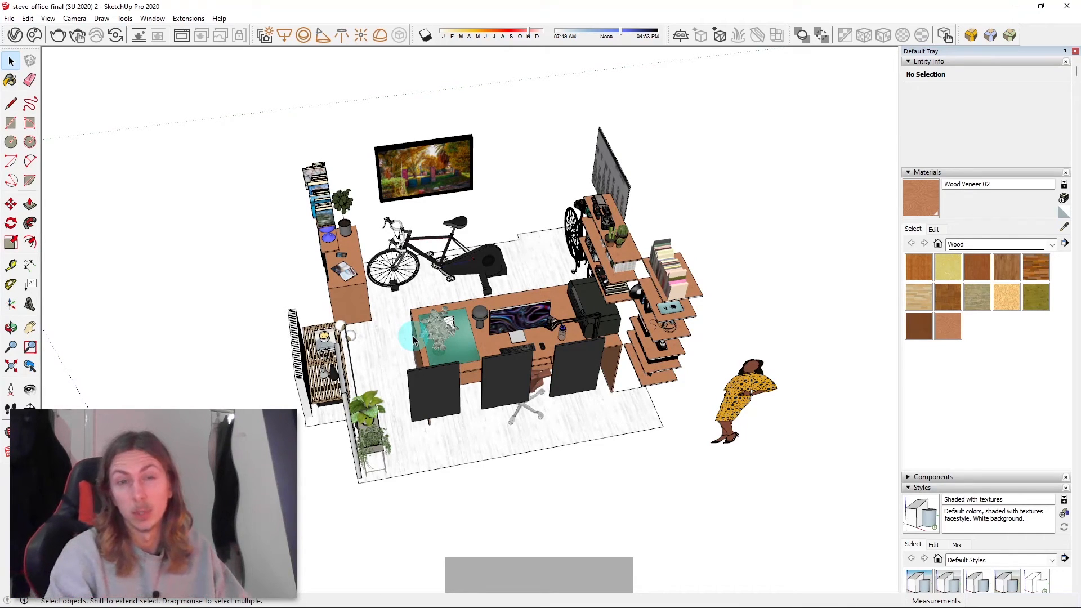
pyautogui.moveTo(414, 340); pyautogui.dragTo(643, 262, button='middle')
# - Display the hidden geometry and unhide the window wall, picture wall, calendar wall and TV wall groups
pyautogui.hotkey('ctrl', 'h')
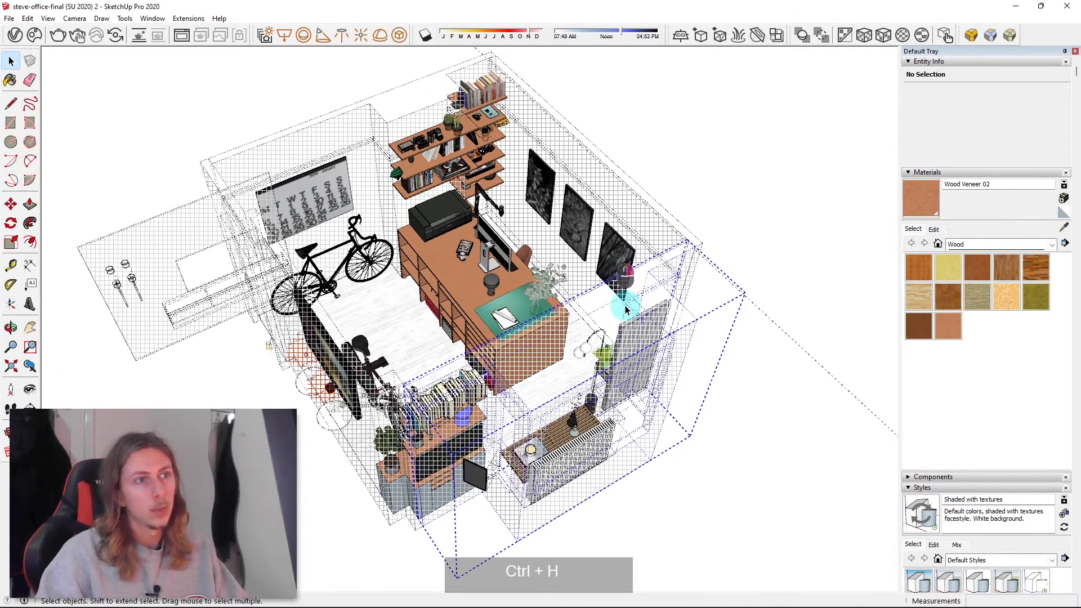
pyautogui.rightClick(625, 304)
pyautogui.click(671, 340)
pyautogui.rightClick(636, 219)
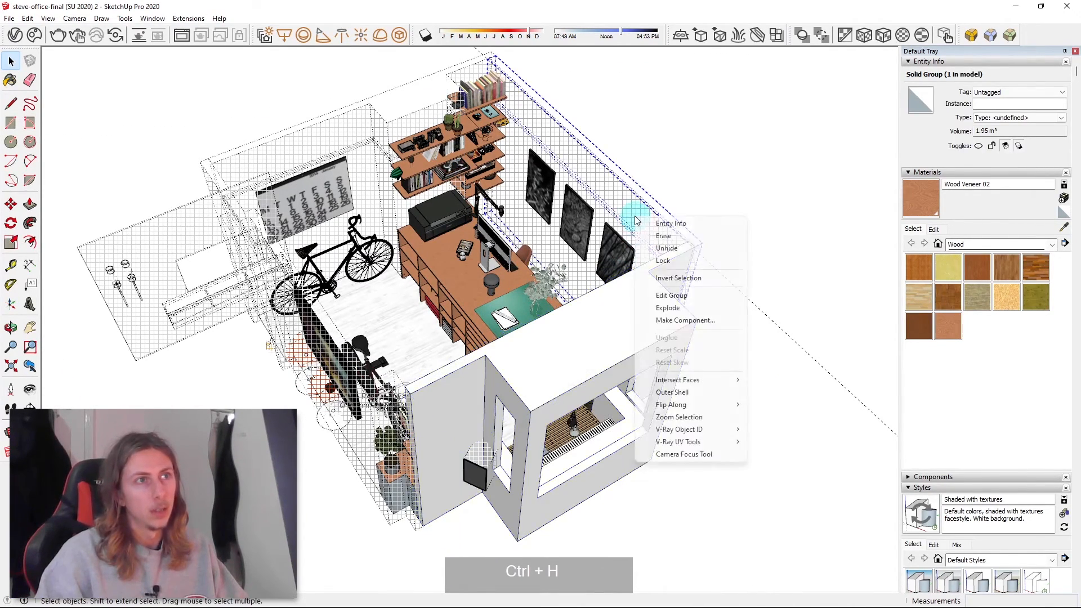
pyautogui.click(667, 248)
pyautogui.rightClick(313, 133)
pyautogui.click(335, 162)
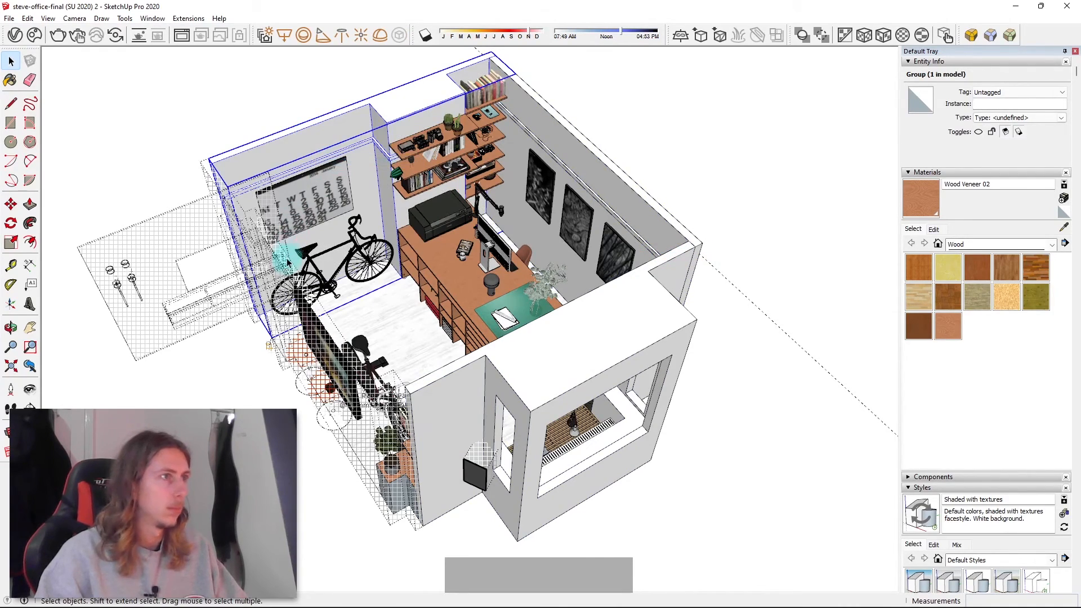
pyautogui.rightClick(290, 264)
pyautogui.click(318, 293)
pyautogui.moveTo(318, 293); pyautogui.dragTo(534, 360, button='middle')
pyautogui.scroll(3, 534, 361)
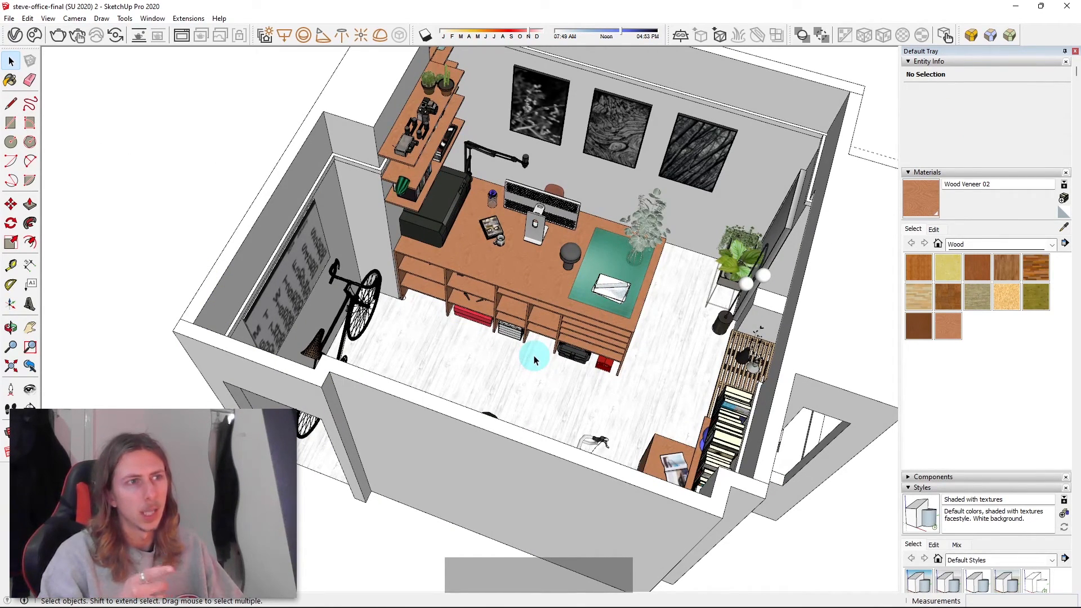
# - Copy the connected floor and desks outside the office and separate the main desk from the copied floor
pyautogui.tripleClick(498, 372)
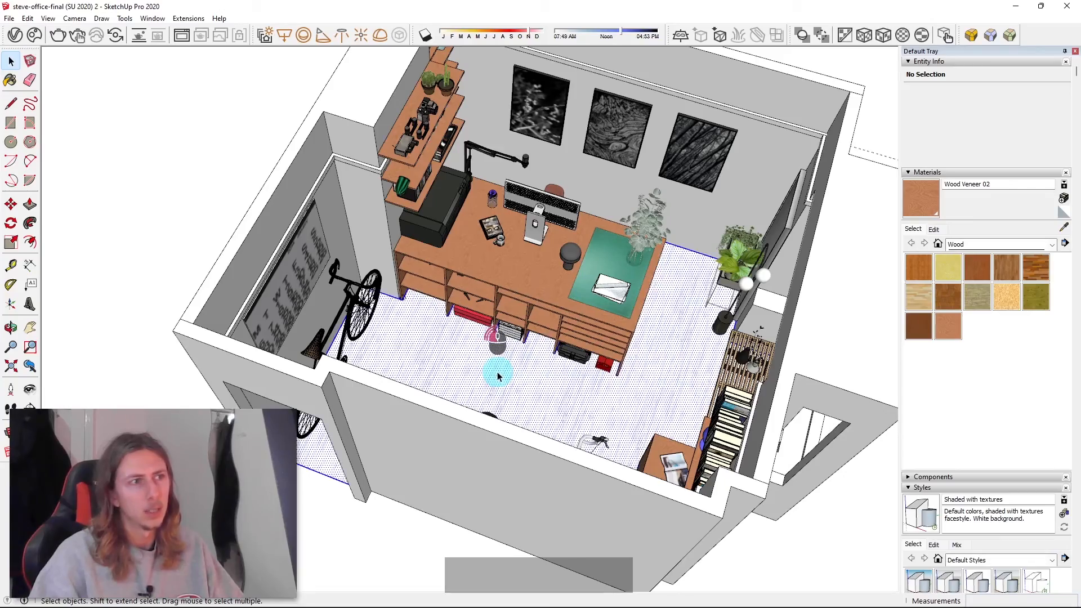
pyautogui.moveTo(433, 336); pyautogui.dragTo(538, 344, button='middle')
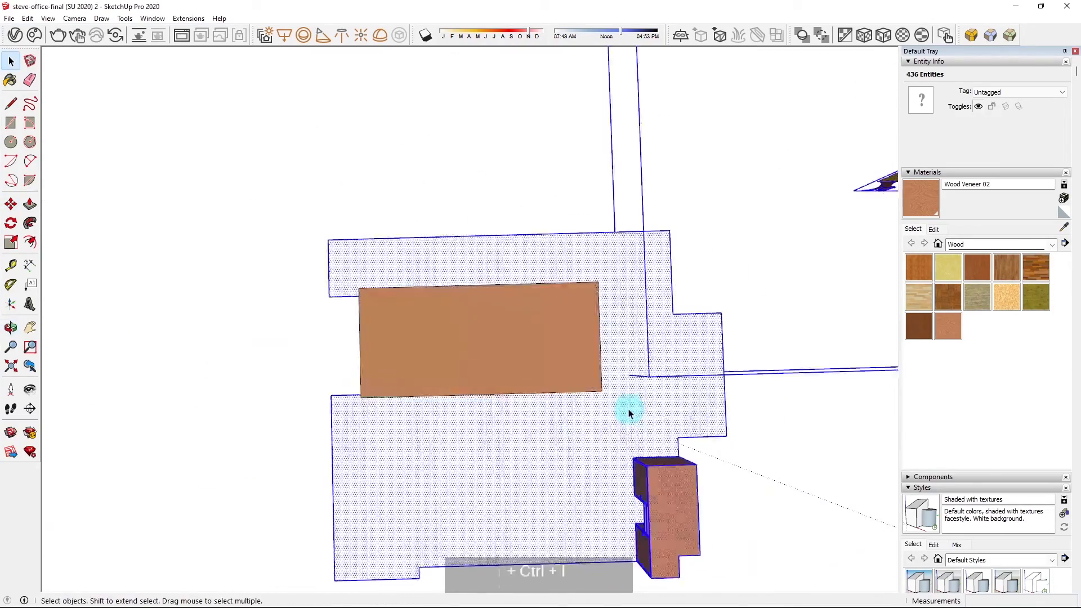
pyautogui.moveTo(726, 129); pyautogui.dragTo(738, 109, button='middle')
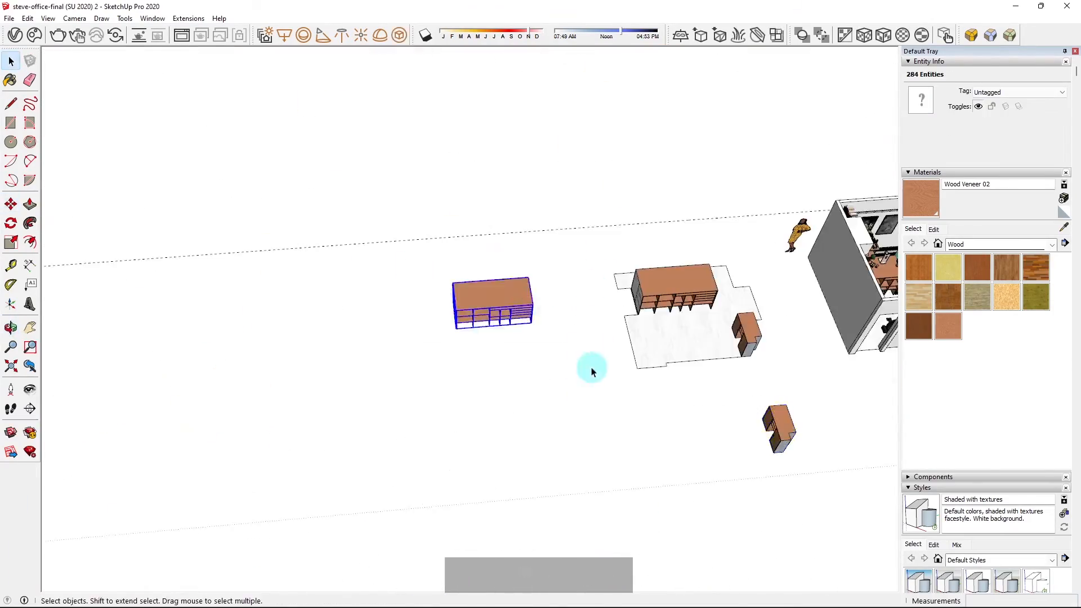
pyautogui.press('Delete')
# - Restore the floor copy's missing face by redrawing an edge, and make the separated main desk a group
pyautogui.click(575, 276)
pyautogui.scroll(10, 575, 277)
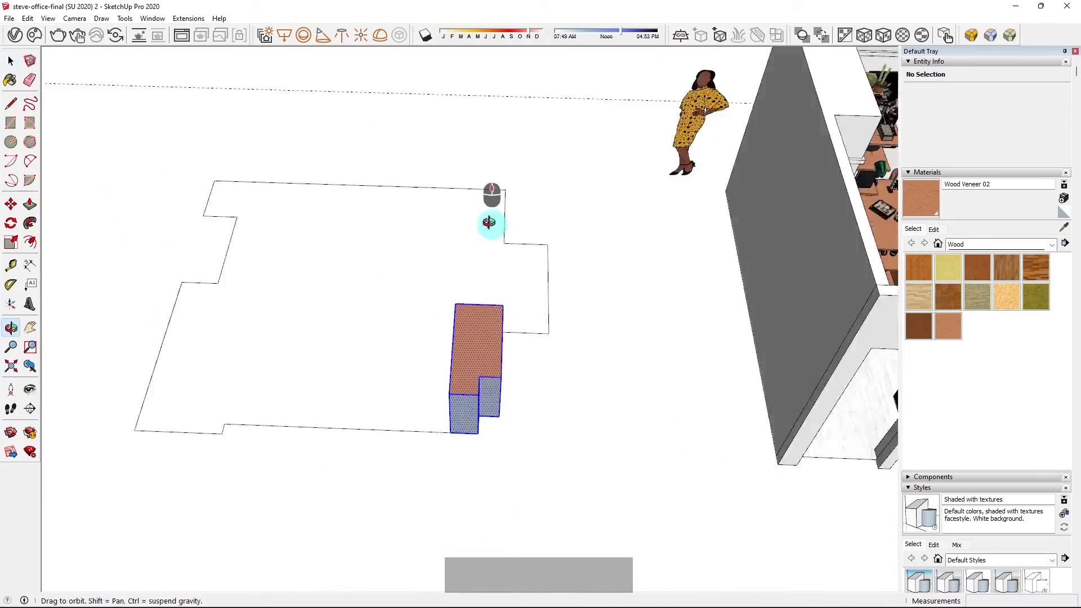
pyautogui.moveTo(490, 215); pyautogui.dragTo(473, 470, button='middle')
pyautogui.press('l')
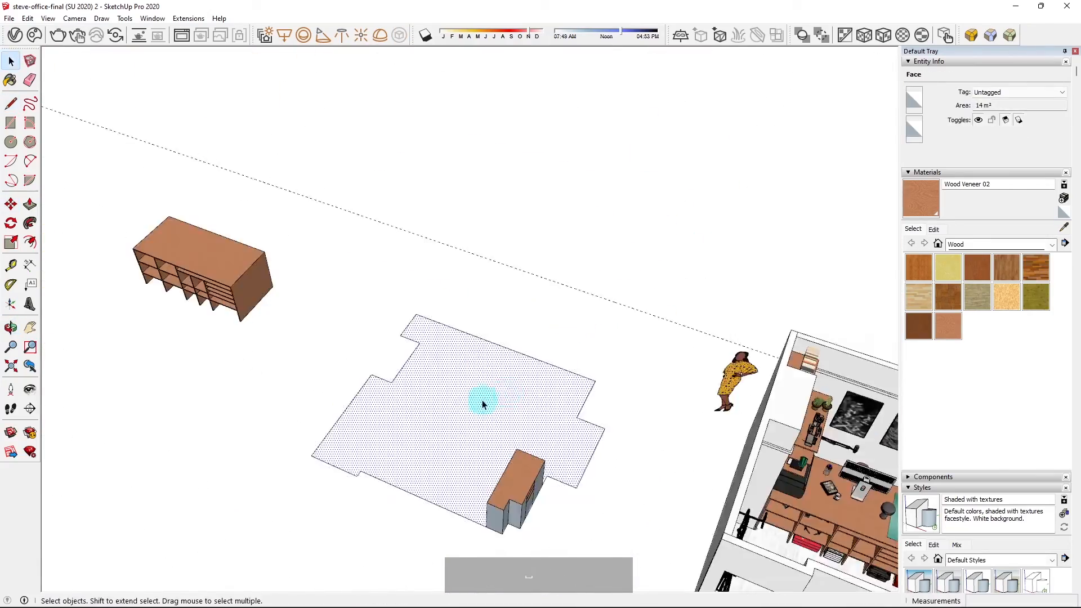
pyautogui.click(221, 416)
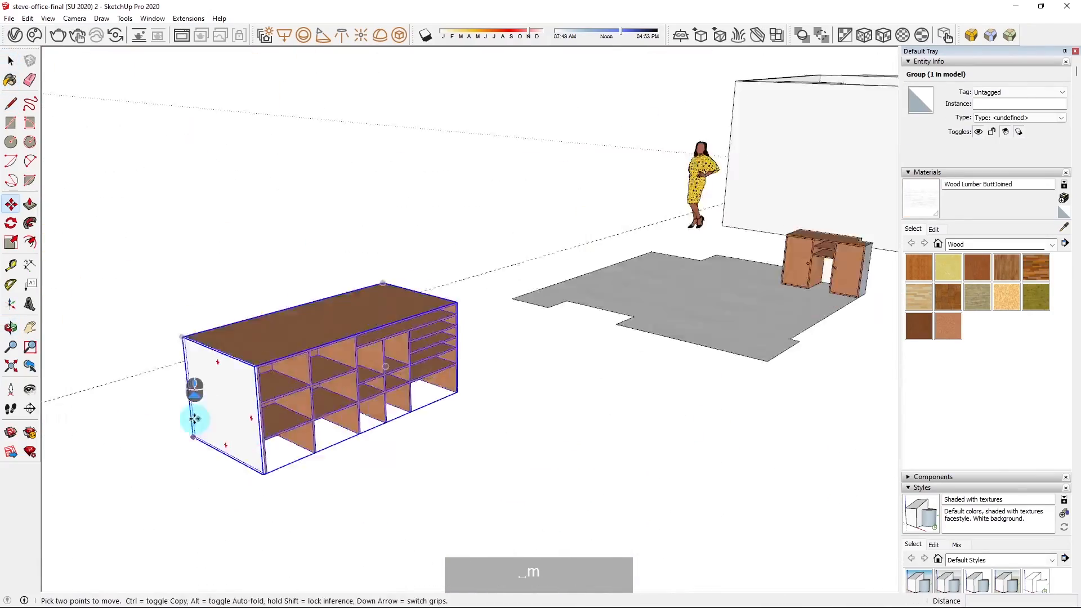
# - Delete the narrow alcove's old shelf geometry and copy one shelf component straight down beneath each row of items
pyautogui.press('Delete')
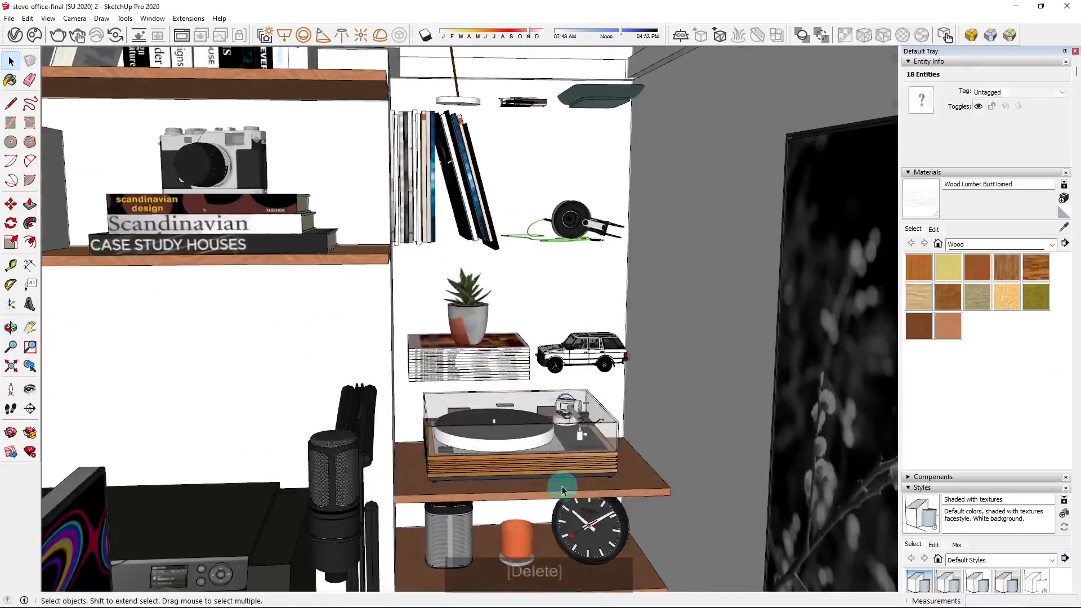
pyautogui.press('m')
pyautogui.press('ctrl')
pyautogui.click(415, 317)
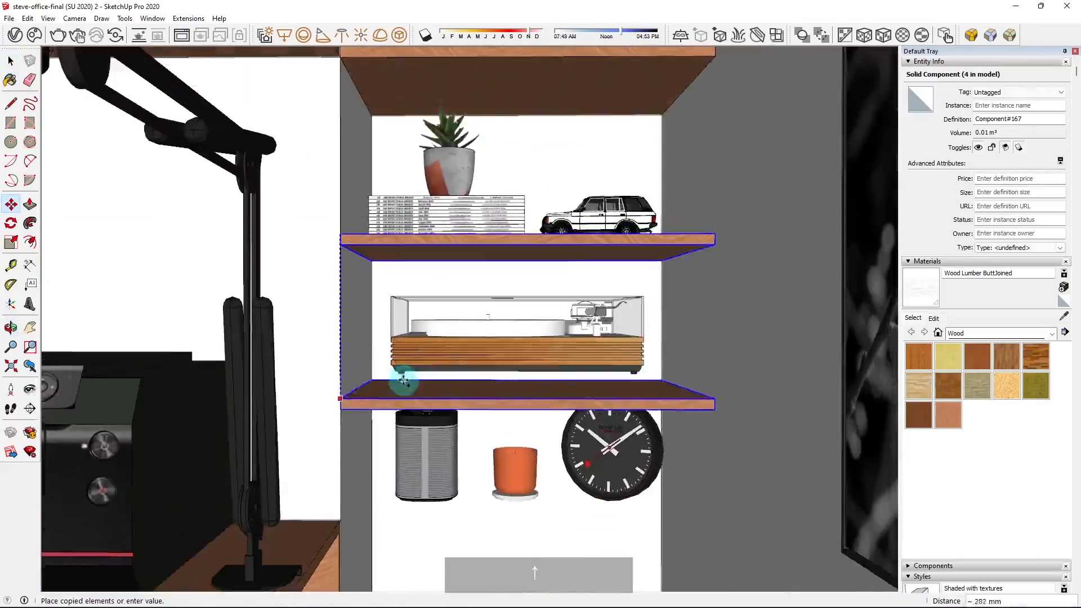
pyautogui.scroll(5, 580, 391)
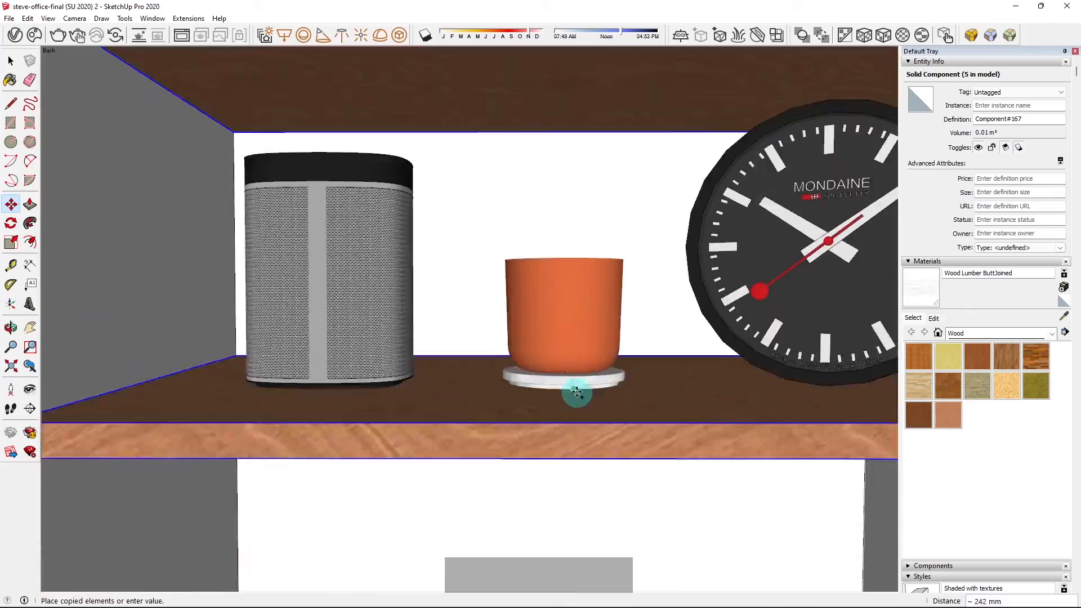
pyautogui.press('Escape')
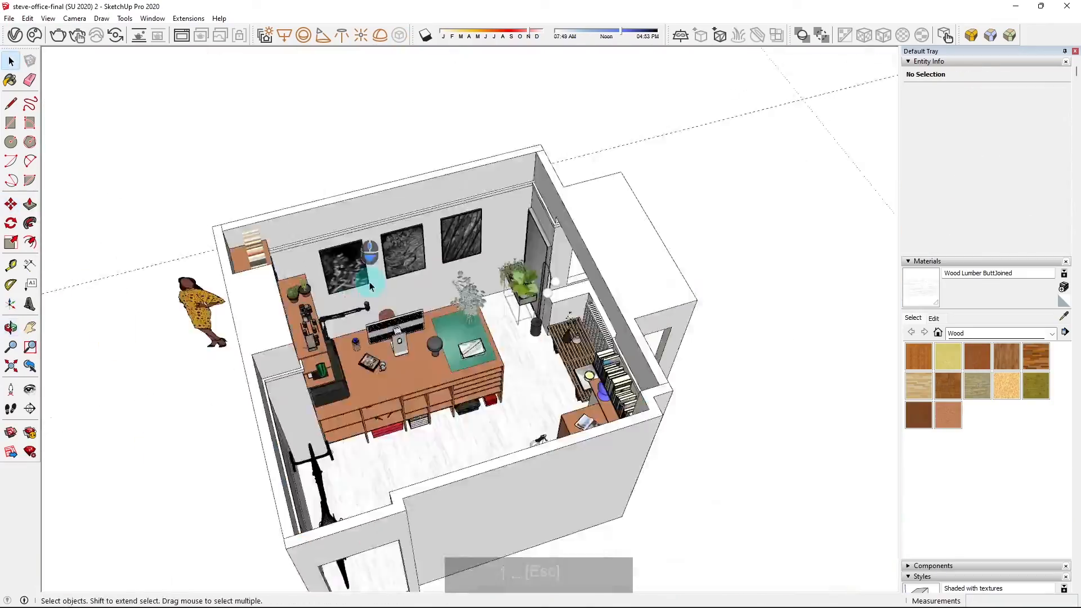
pyautogui.scroll(5, 541, 381)
pyautogui.scroll(-5, 541, 383)
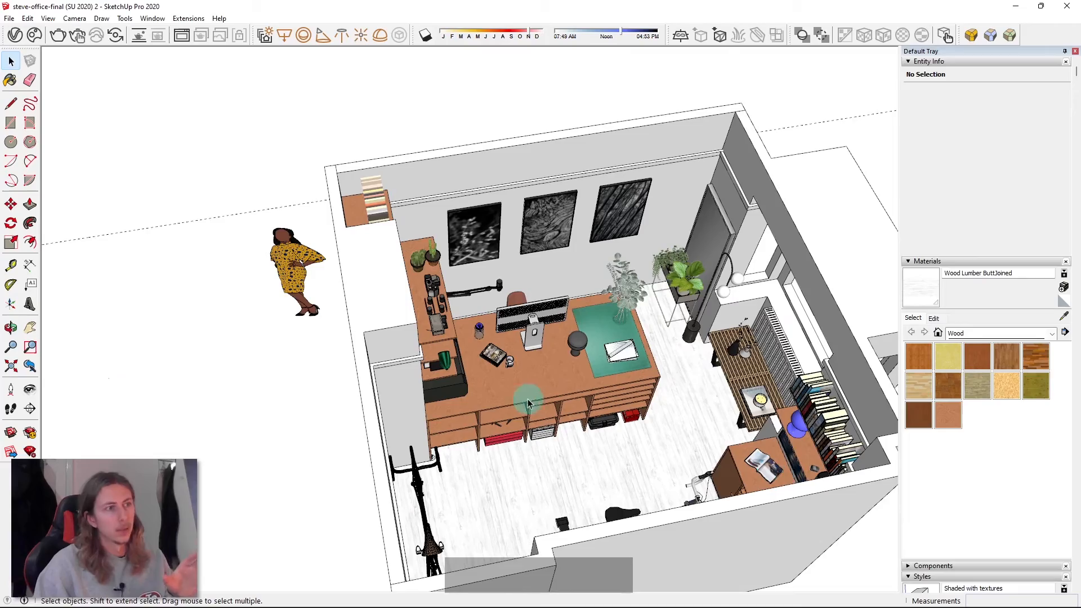
# - Check the main desk, the small desk and the narrow alcove's shelves by selecting them as separate objects
pyautogui.click(529, 402)
pyautogui.scroll(5, 780, 353)
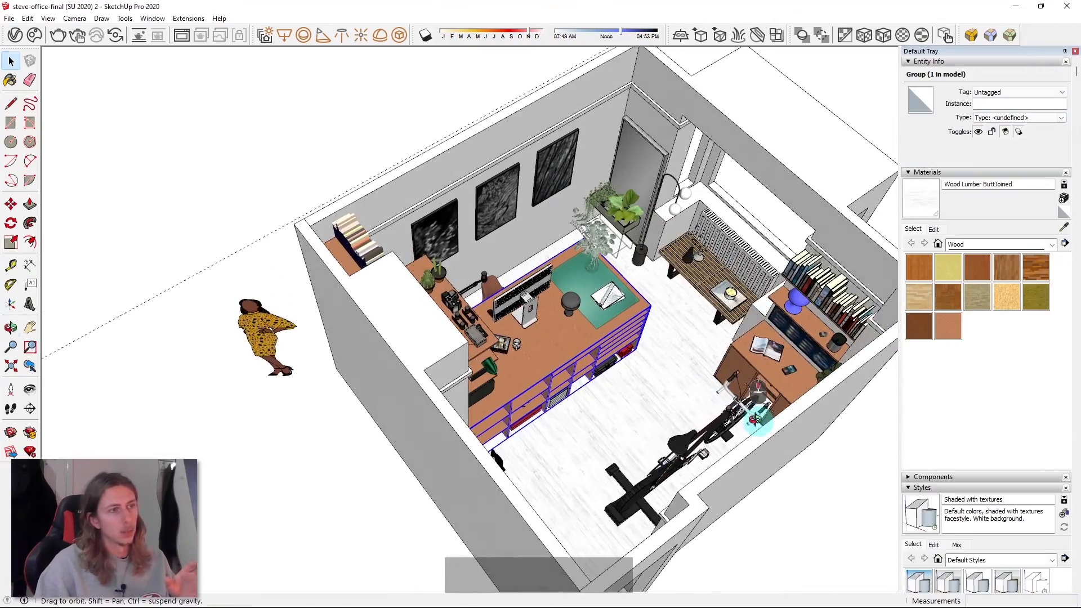
pyautogui.scroll(-5, 861, 290)
pyautogui.click(786, 366)
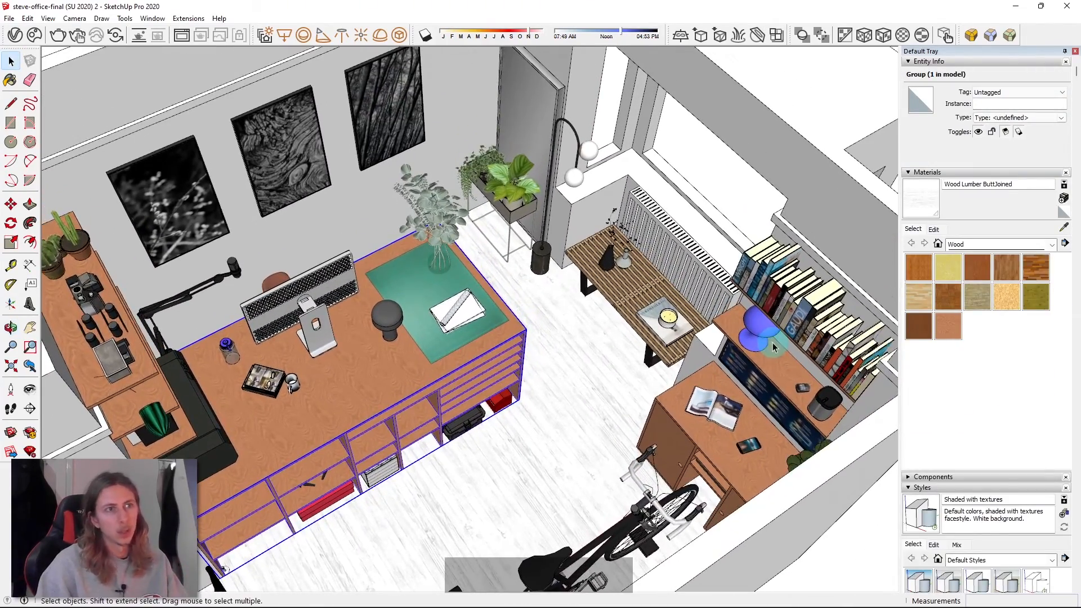
pyautogui.moveTo(637, 313); pyautogui.dragTo(627, 296, button='middle')
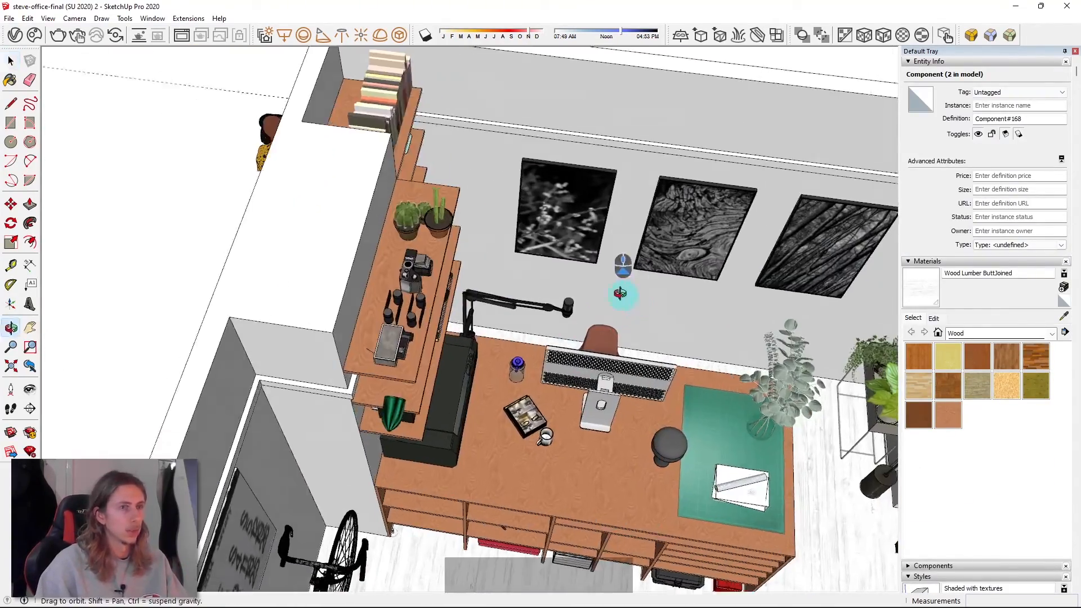
pyautogui.scroll(5, 534, 230)
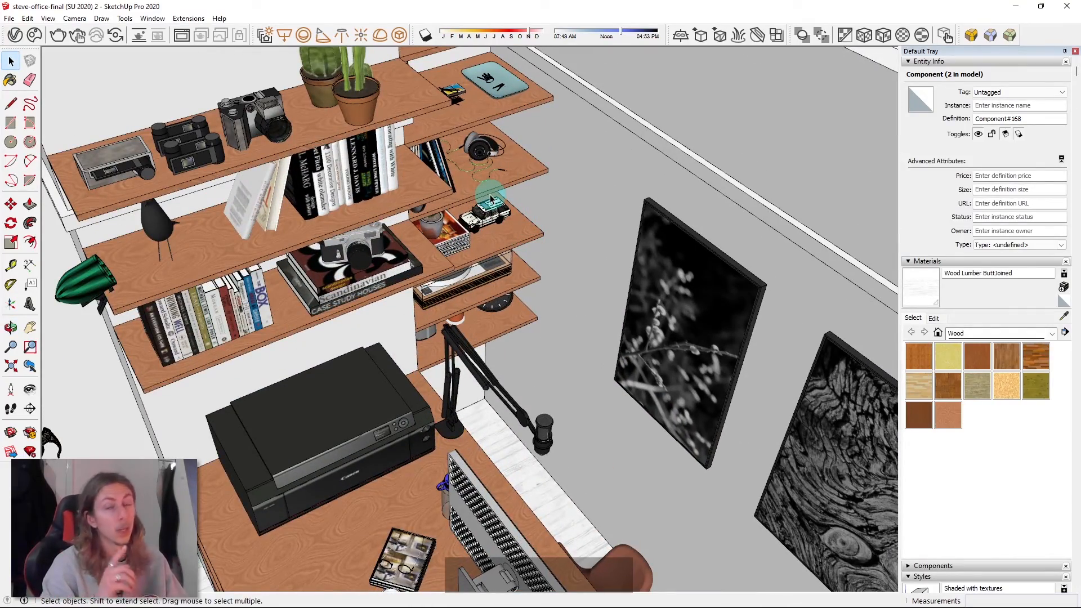
pyautogui.moveTo(509, 182); pyautogui.dragTo(454, 245, button='middle')
pyautogui.click(477, 208)
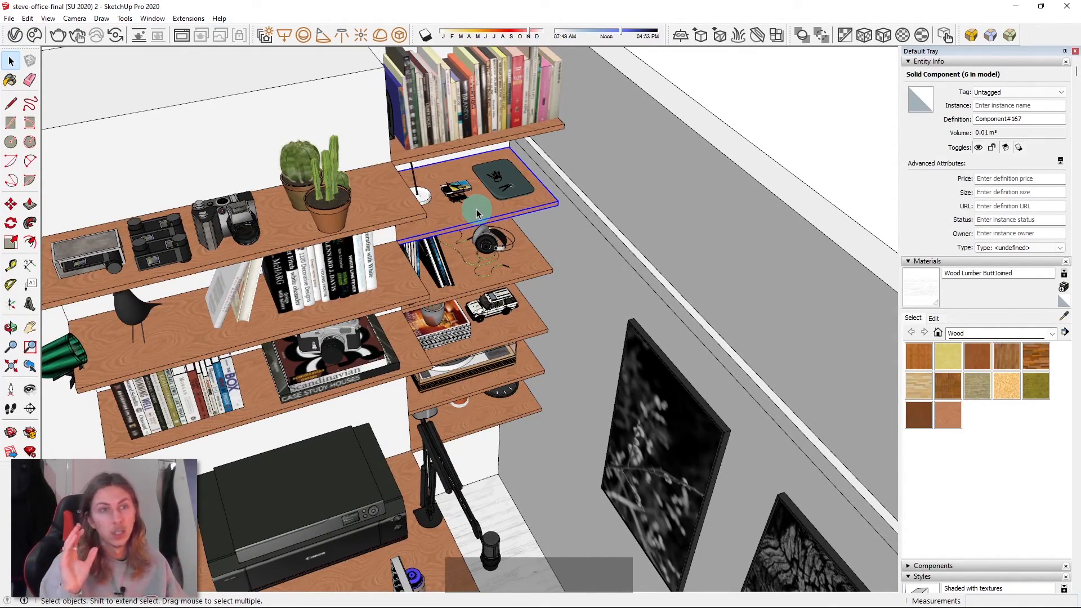
# - Try to make all the narrow alcove shelves shallower by pushing back one shelf component's front face with Push/Pull
pyautogui.doubleClick(476, 209)
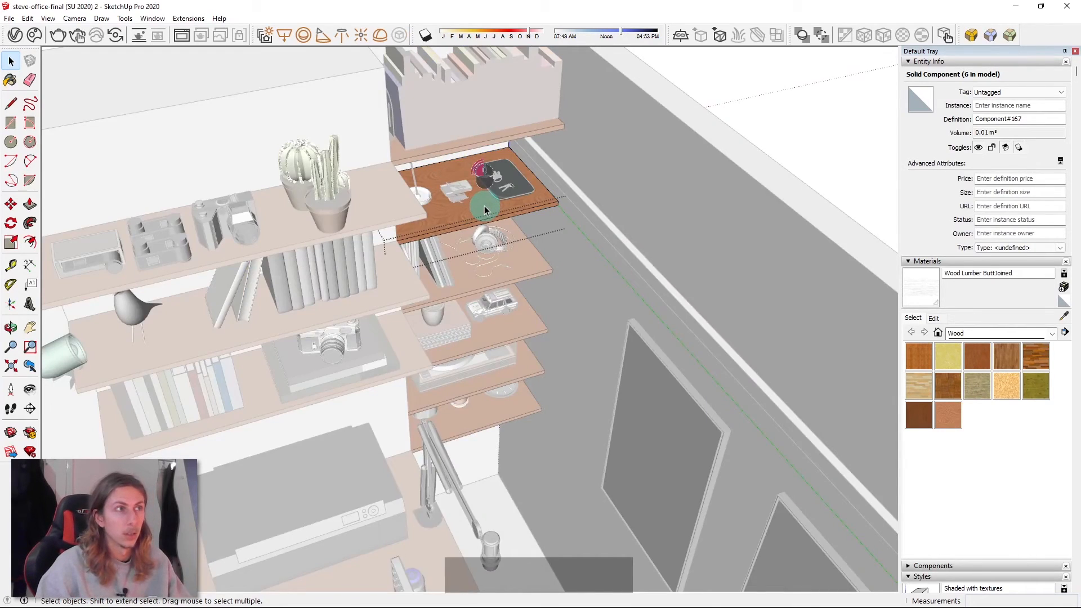
pyautogui.scroll(4, 483, 225)
pyautogui.click(488, 242)
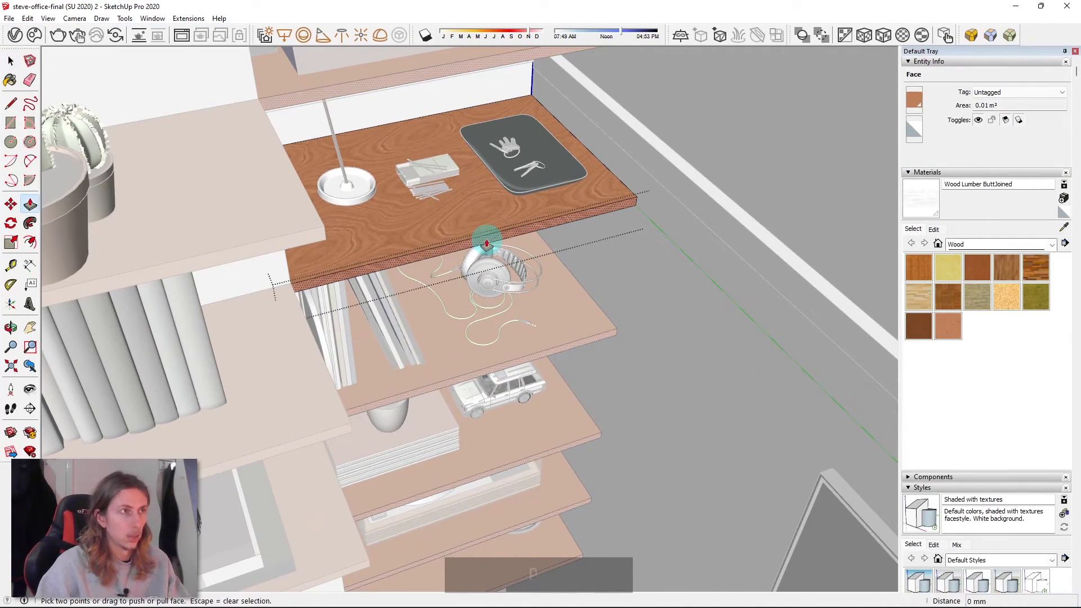
pyautogui.press('p')
pyautogui.scroll(-3, 473, 210)
pyautogui.moveTo(474, 210); pyautogui.dragTo(519, 224, button='middle')
pyautogui.press('Escape')
pyautogui.press('Escape')
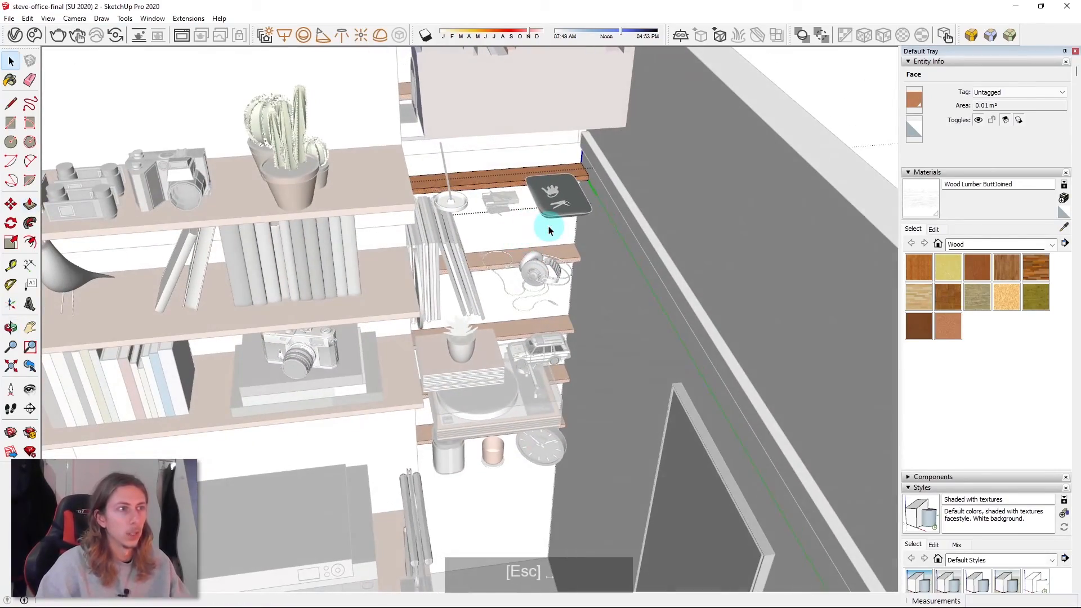
# - Undo the shelf component's depth change and leave the component
pyautogui.scroll(2, 524, 282)
pyautogui.moveTo(525, 282); pyautogui.dragTo(579, 258, button='middle')
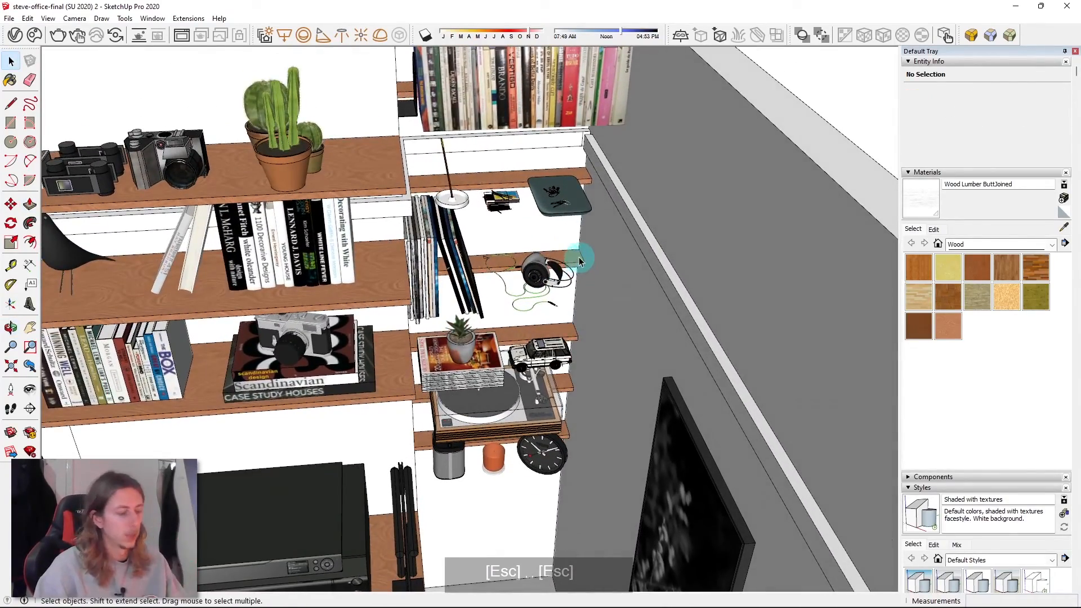
pyautogui.hotkey('ctrl', 'z')
pyautogui.hotkey('ctrl', 'z')
pyautogui.scroll(-3, 576, 227)
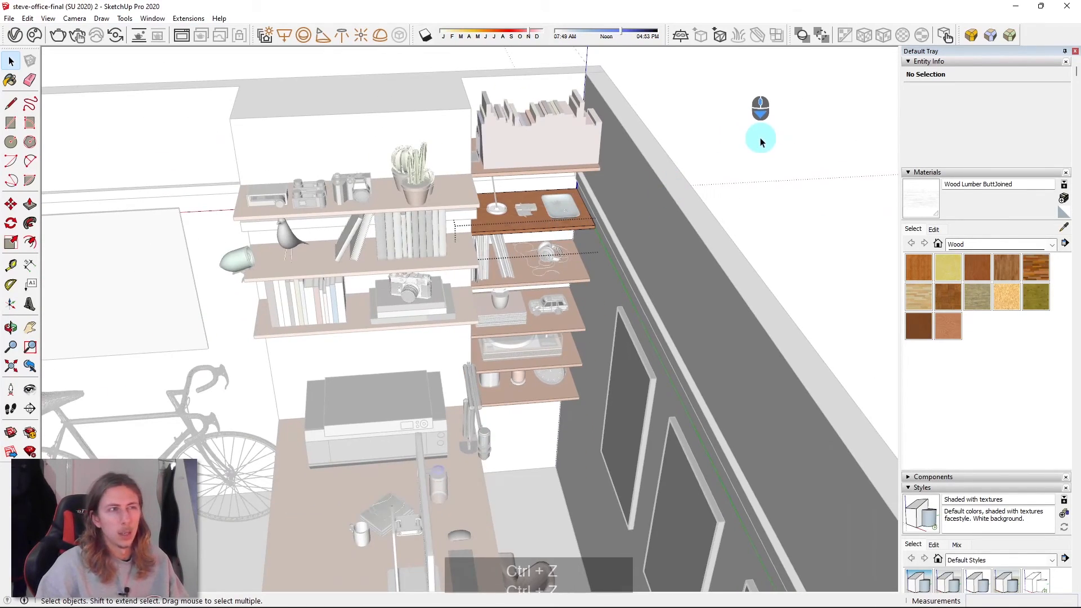
pyautogui.click(761, 138)
# - Examine the window wall and its openings, and review the whole office from outside
pyautogui.moveTo(686, 167); pyautogui.dragTo(791, 167, button='middle')
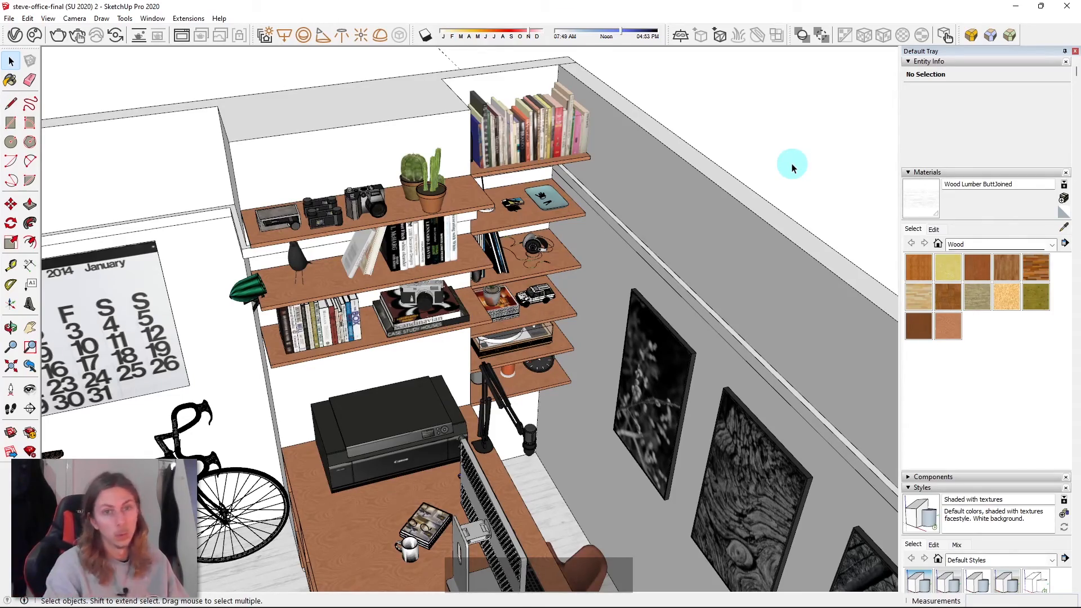
pyautogui.scroll(-2, 792, 163)
pyautogui.moveTo(792, 164); pyautogui.dragTo(580, 280, button='middle')
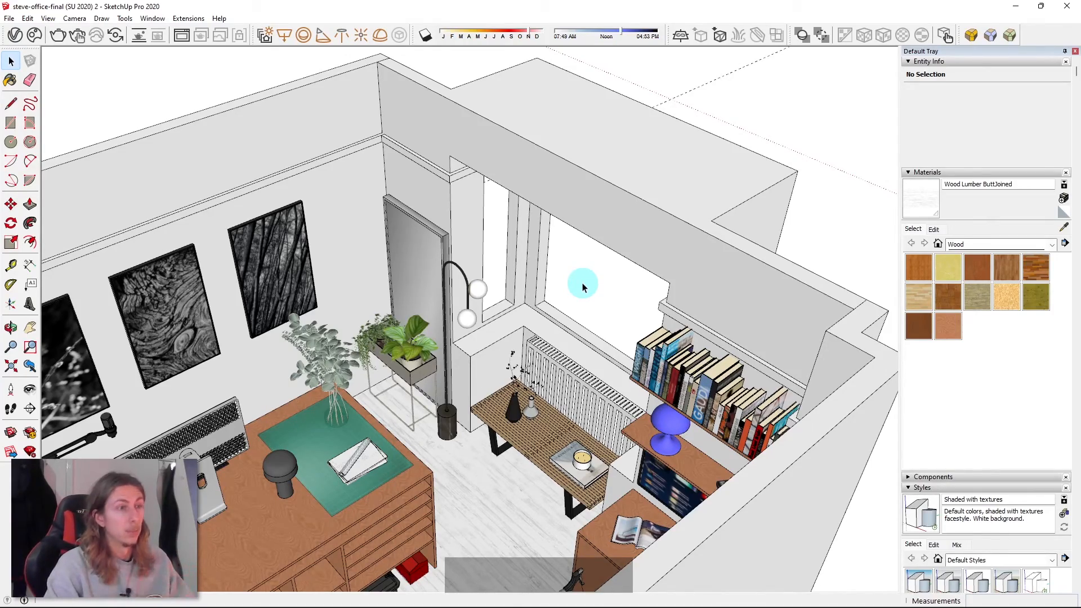
pyautogui.scroll(-5, 583, 287)
pyautogui.moveTo(615, 265); pyautogui.dragTo(419, 405, button='middle')
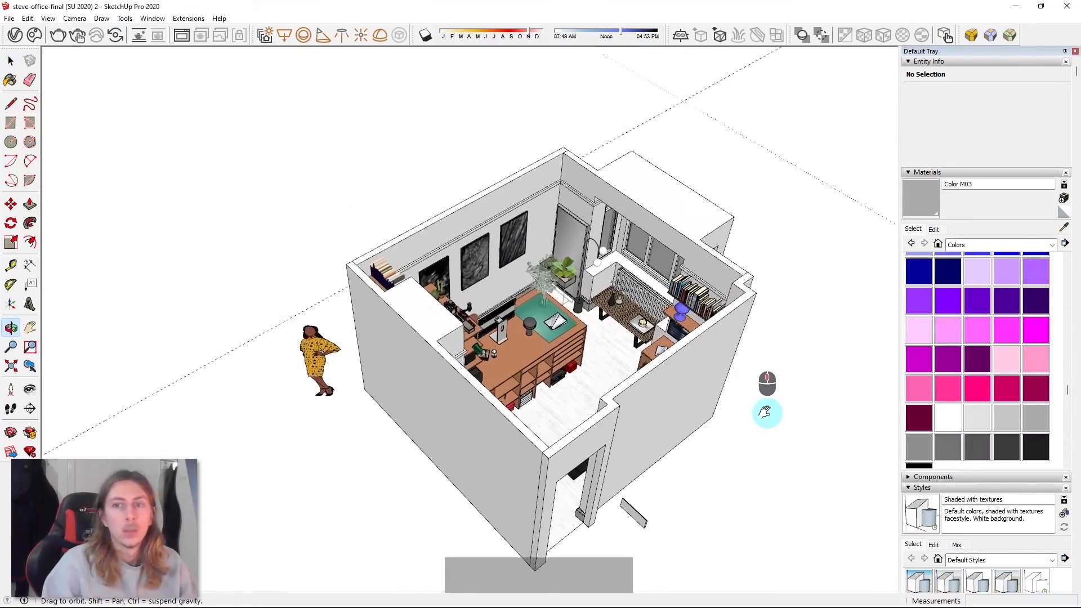
# - Examine the window panes, the skirting boards behind the desk and the objects stored in the desk's compartments
pyautogui.scroll(5, 599, 229)
pyautogui.moveTo(598, 230); pyautogui.dragTo(666, 214, button='middle')
pyautogui.scroll(-6, 666, 219)
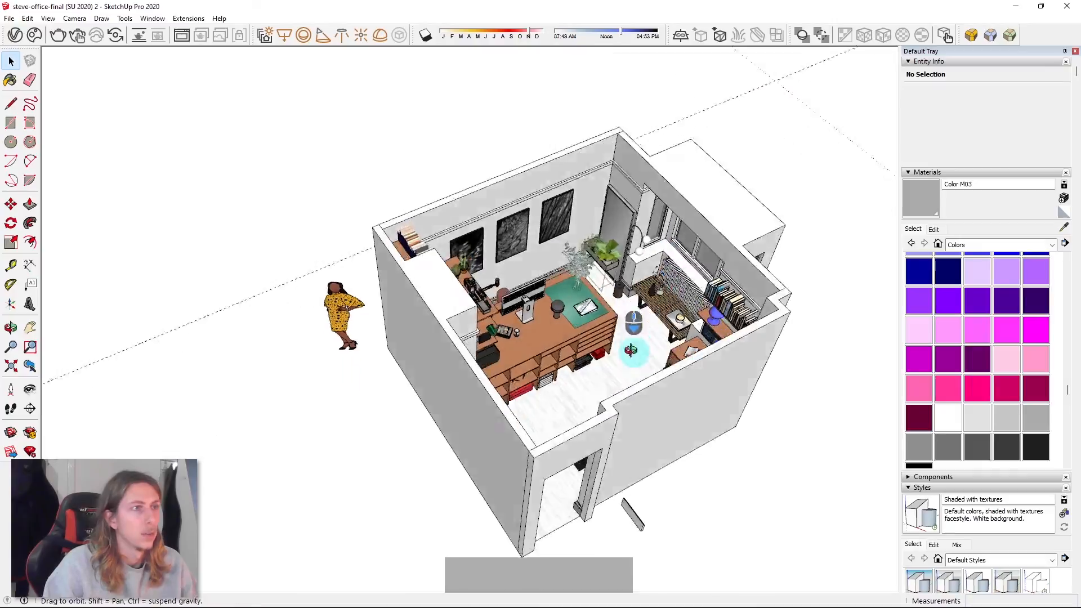
pyautogui.scroll(7, 635, 263)
pyautogui.moveTo(634, 259); pyautogui.dragTo(528, 366, button='middle')
pyautogui.scroll(10, 591, 304)
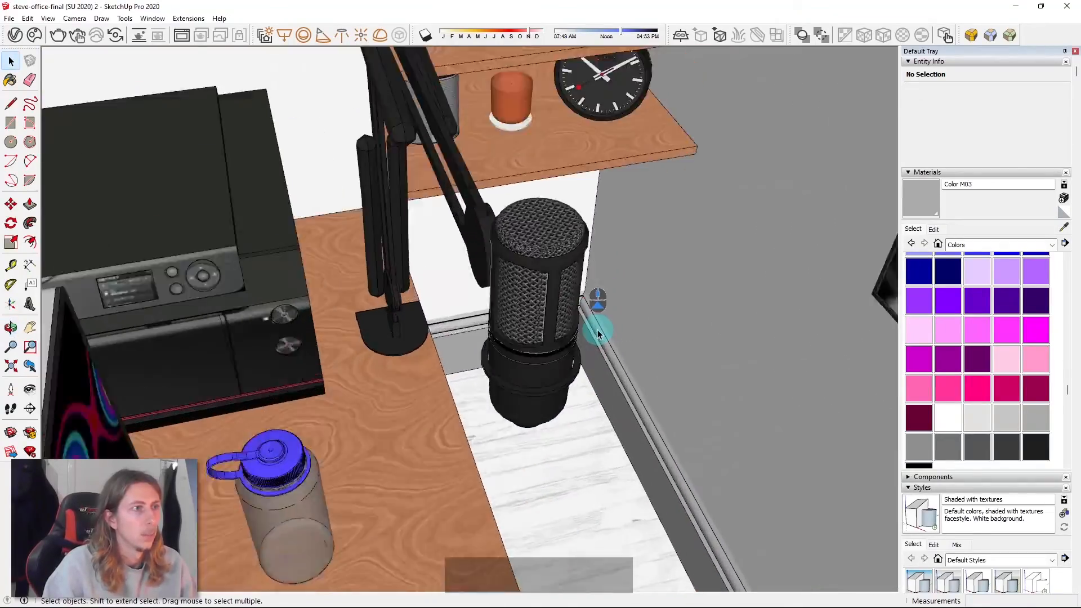
pyautogui.scroll(-10, 625, 312)
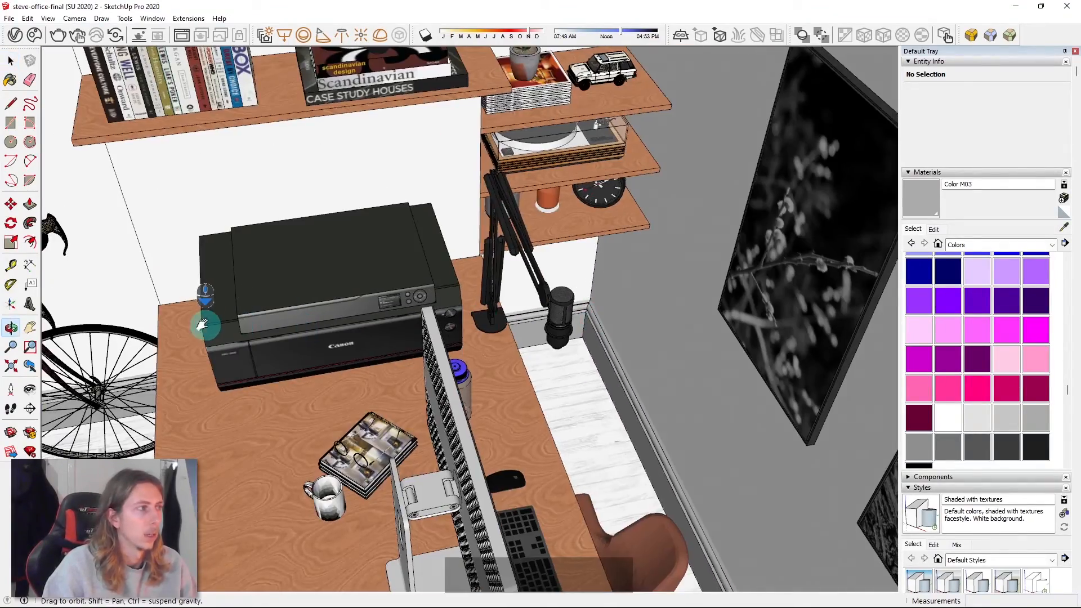
pyautogui.scroll(8, 603, 290)
pyautogui.moveTo(415, 414); pyautogui.dragTo(891, 456, button='middle')
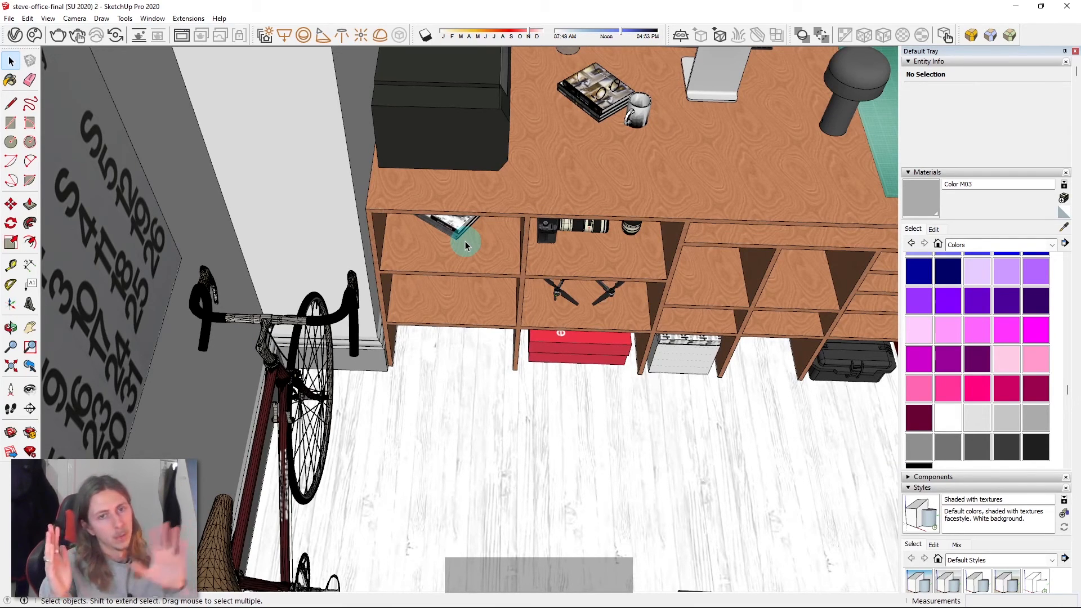
pyautogui.moveTo(466, 246); pyautogui.dragTo(460, 218, button='middle')
# - Browse the scene's material list in the V-Ray Asset Editor and move the editor clear of the main desk
pyautogui.moveTo(470, 355); pyautogui.dragTo(620, 451, button='middle')
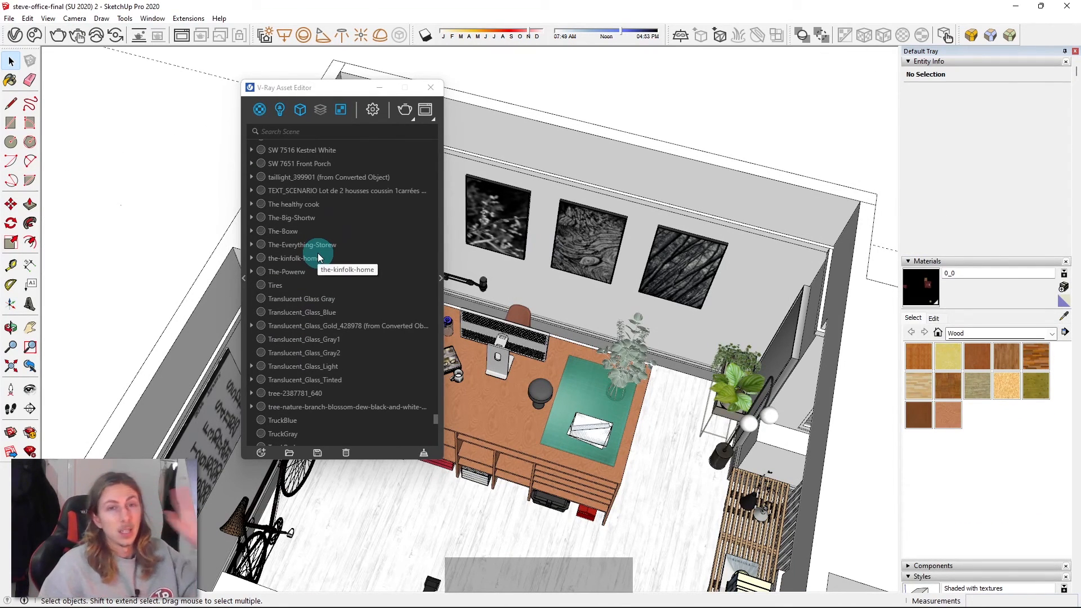
pyautogui.scroll(-4, 336, 291)
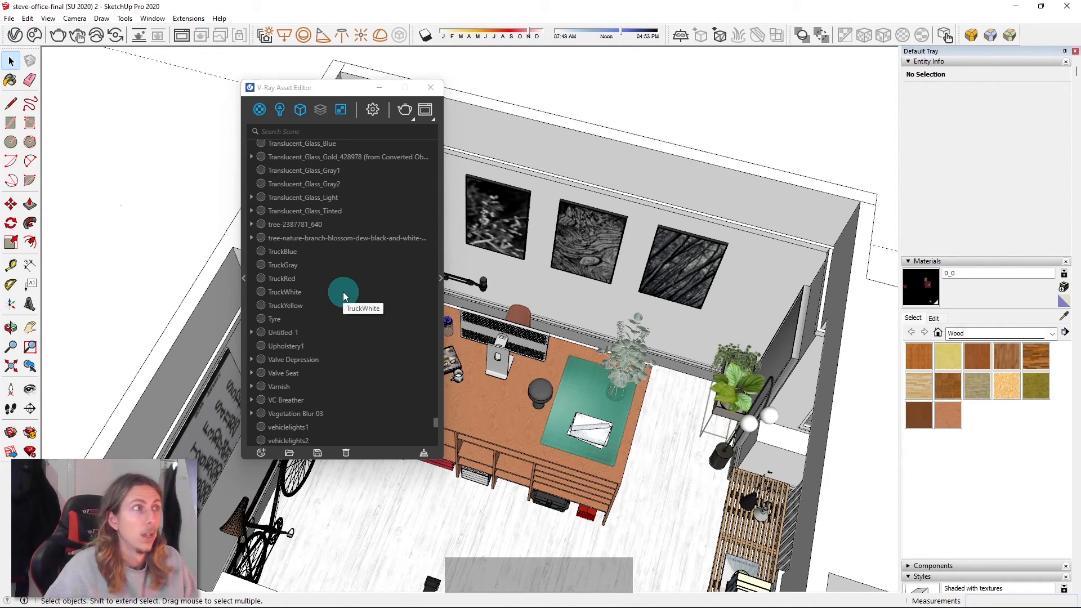
pyautogui.scroll(10, 343, 260)
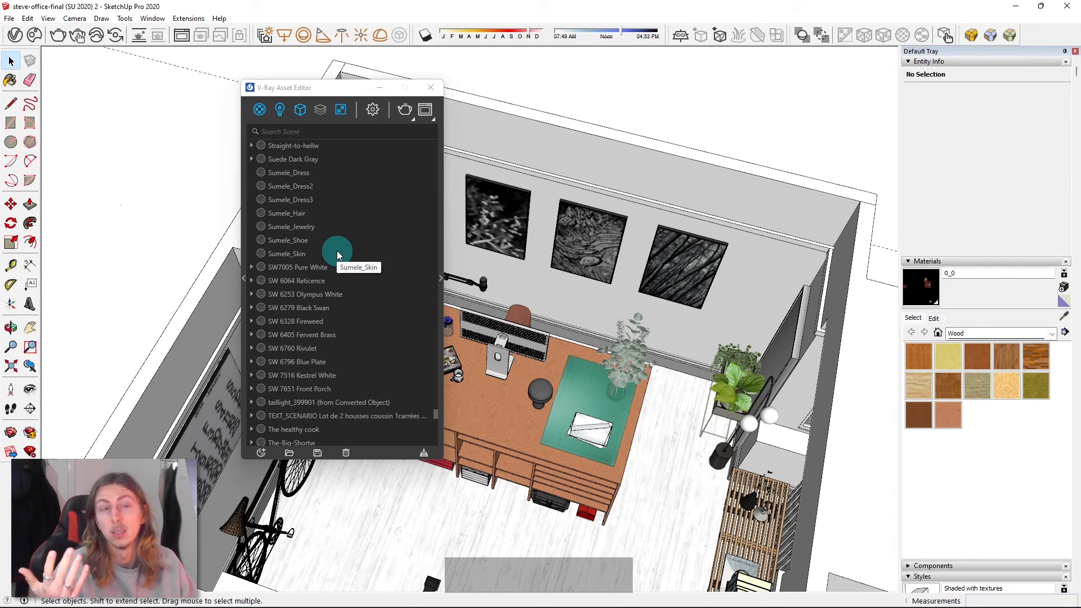
pyautogui.scroll(5, 585, 396)
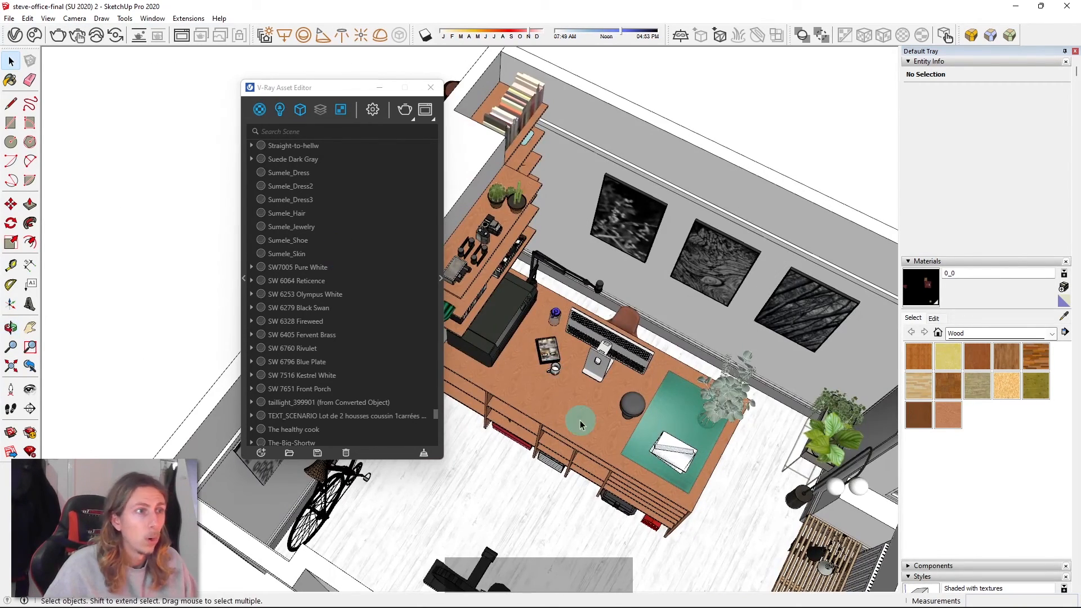
pyautogui.moveTo(337, 88); pyautogui.dragTo(138, 51)
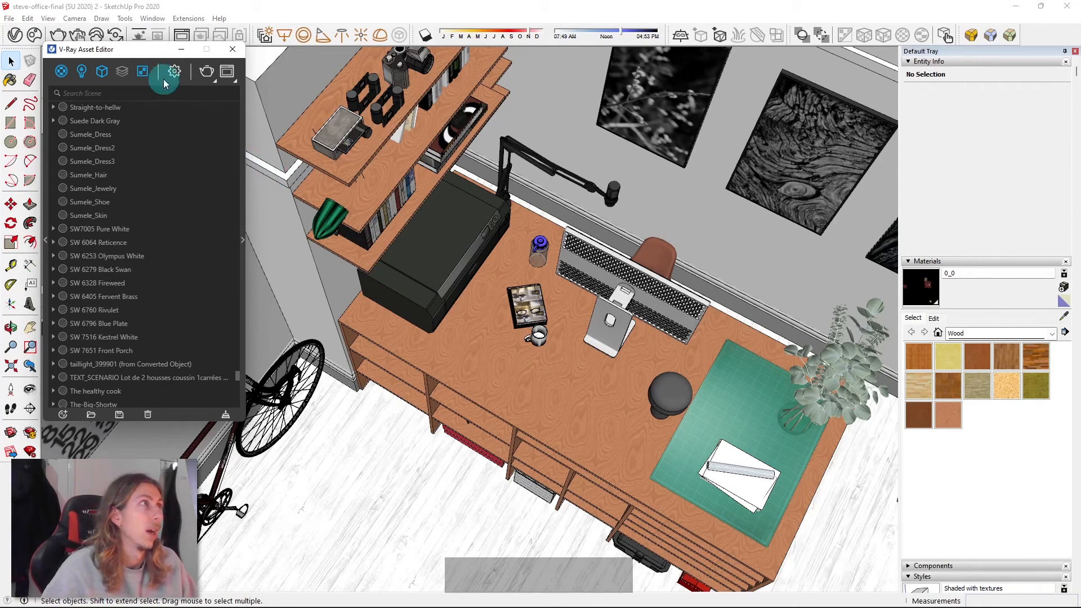
# - Remove all materials from the main desk group with the V-Ray UV tools and check its bare top face
pyautogui.moveTo(131, 50); pyautogui.dragTo(414, 63)
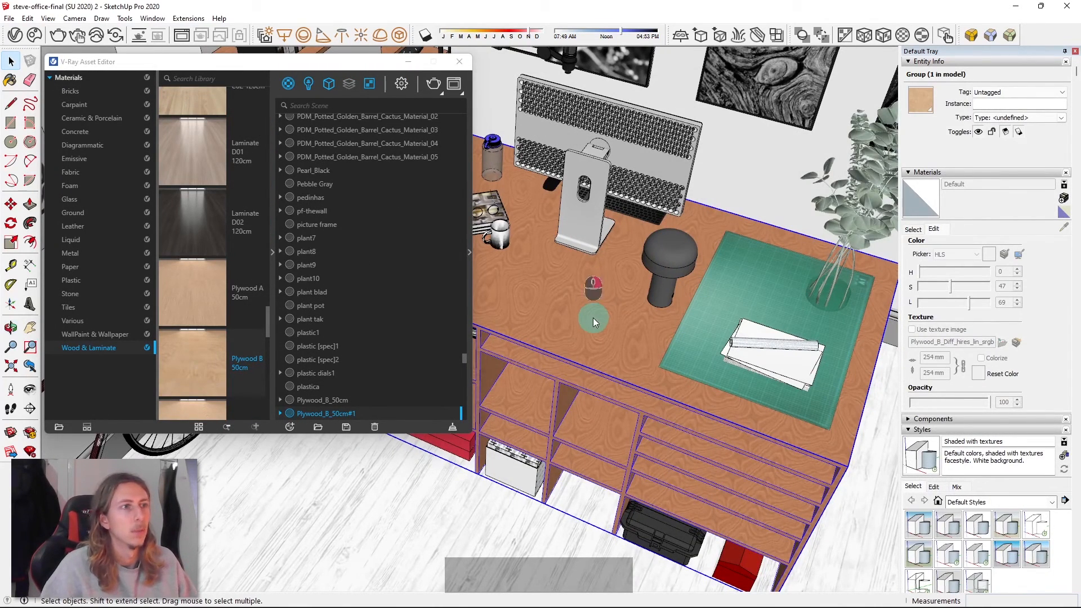
pyautogui.rightClick(593, 321)
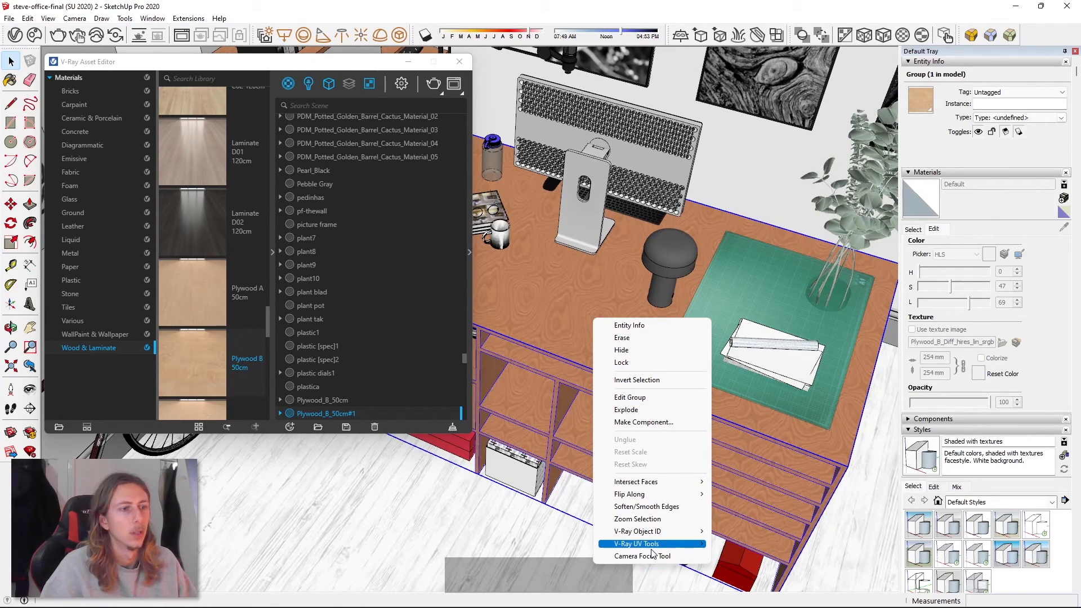
pyautogui.moveTo(652, 551)
pyautogui.click(754, 600)
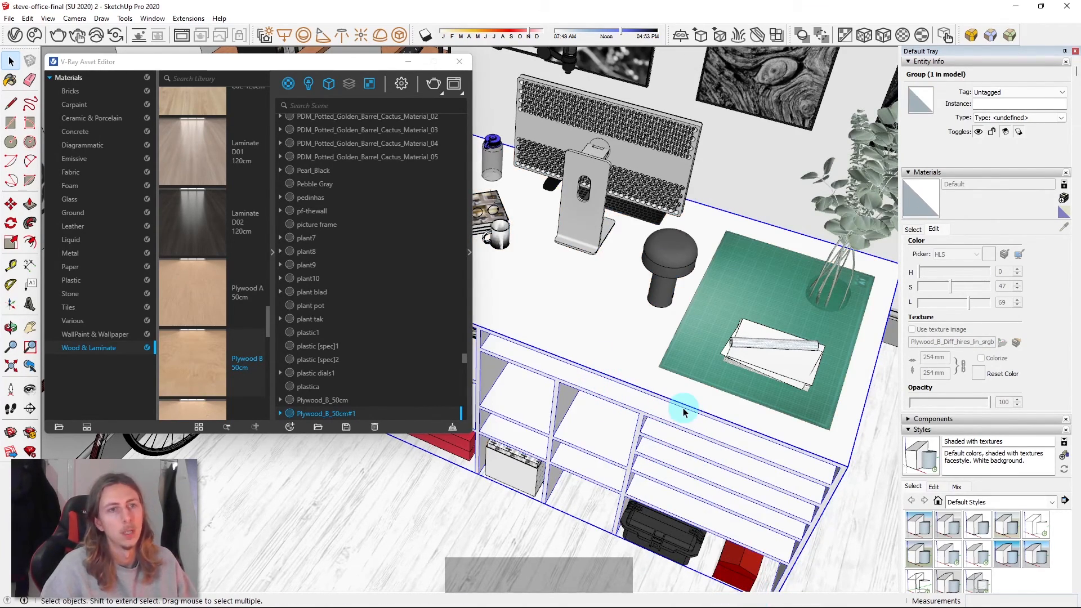
pyautogui.doubleClick(613, 360)
pyautogui.click(616, 365)
pyautogui.scroll(1, 618, 367)
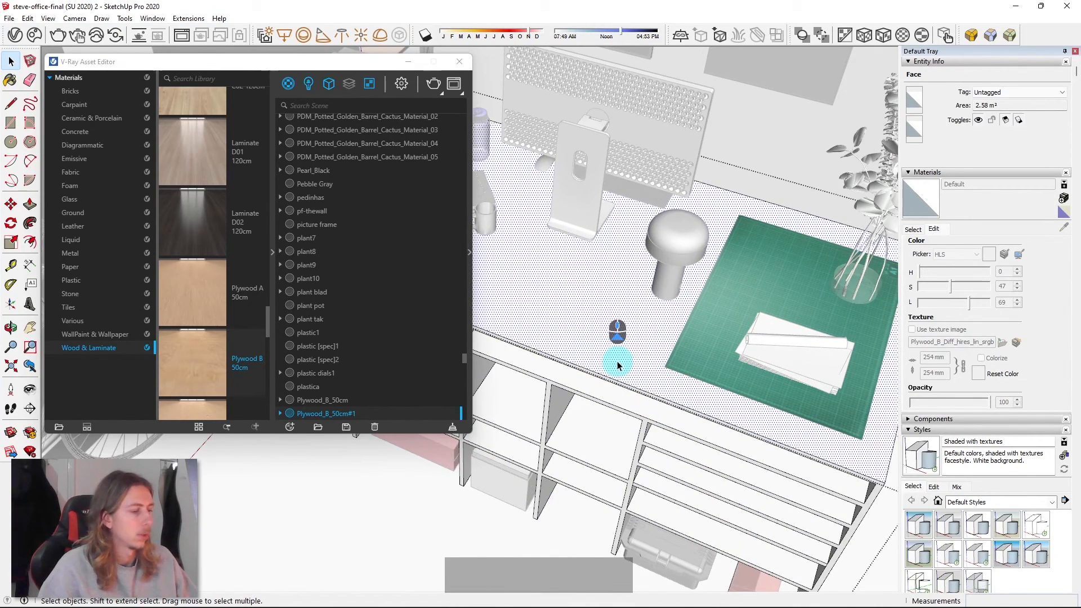
# - Paint the whole main desk group with the Plywood_B_50cm material
pyautogui.press('Escape')
pyautogui.click(594, 289)
pyautogui.moveTo(664, 355); pyautogui.dragTo(647, 331, button='middle')
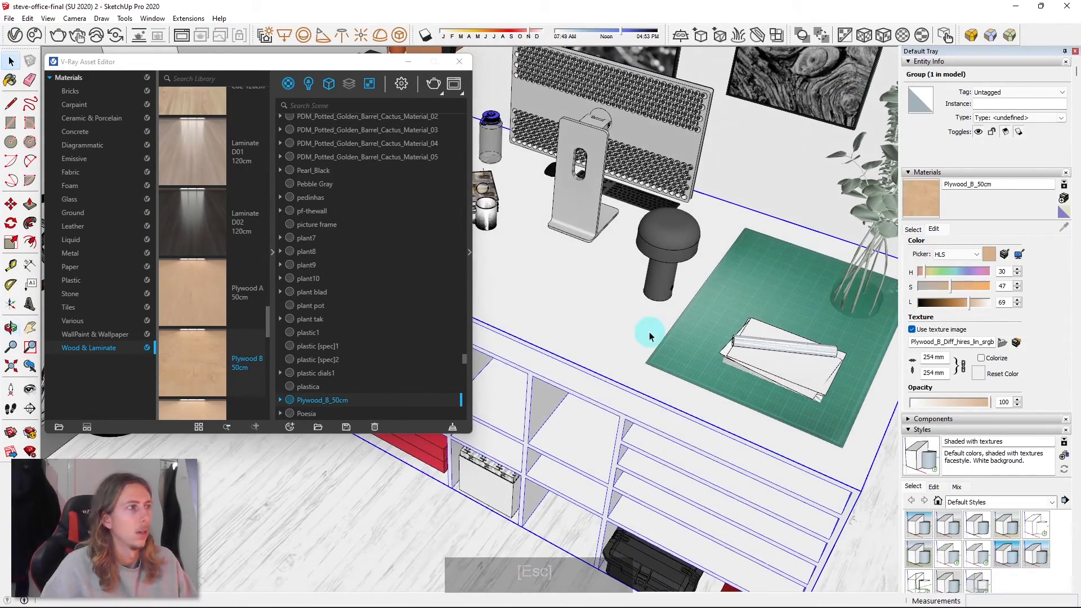
pyautogui.click(926, 208)
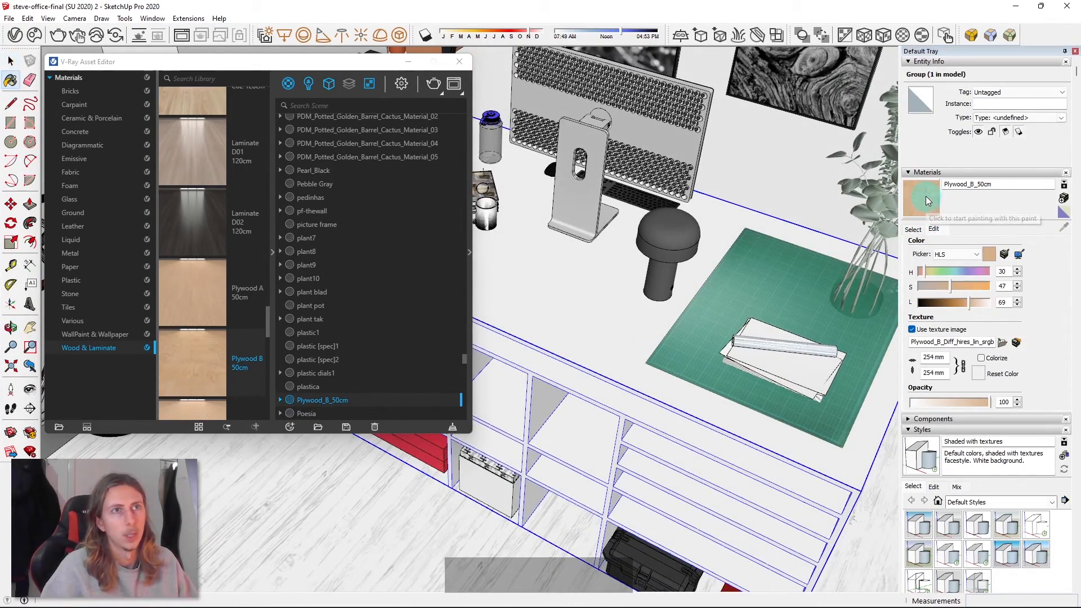
pyautogui.click(569, 315)
pyautogui.moveTo(610, 305); pyautogui.dragTo(564, 314, button='middle')
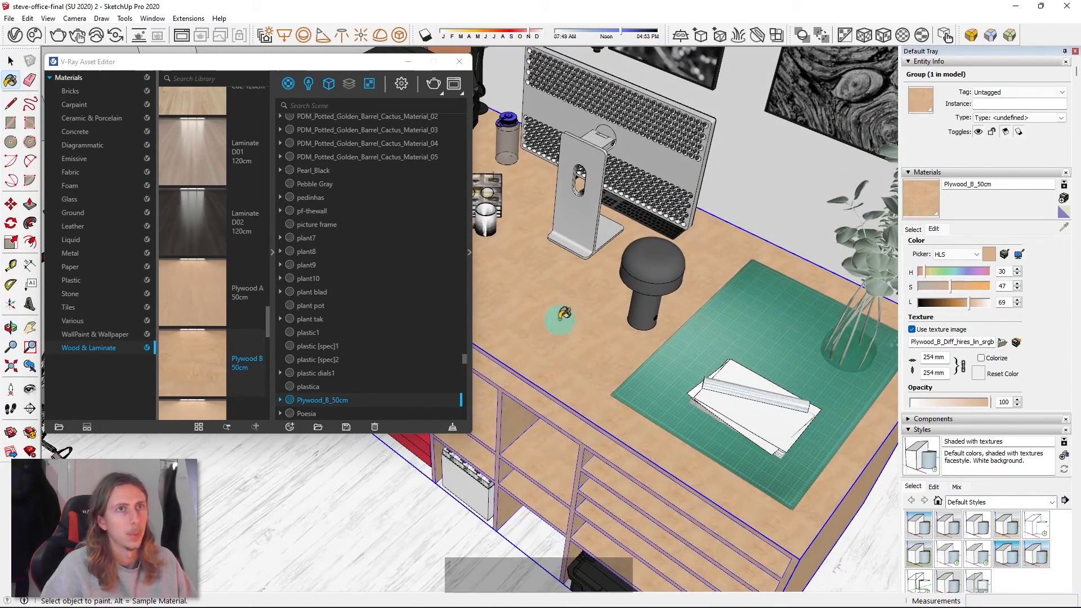
# - Try a texture size of 500 mm for Plywood_B_50cm and inspect the grain on the desktop
pyautogui.doubleClick(930, 357)
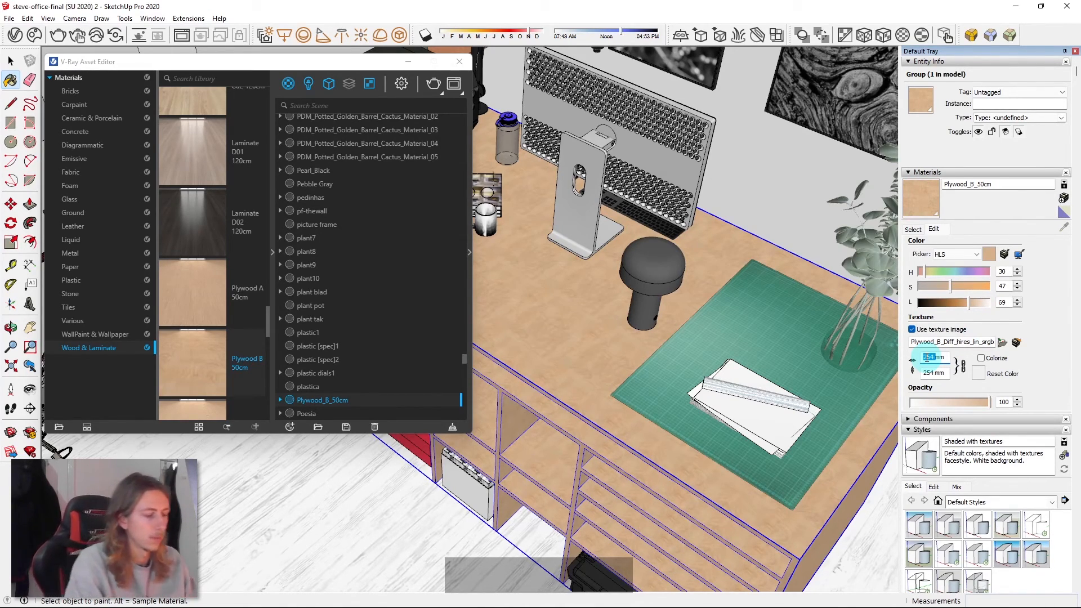
pyautogui.write('50')
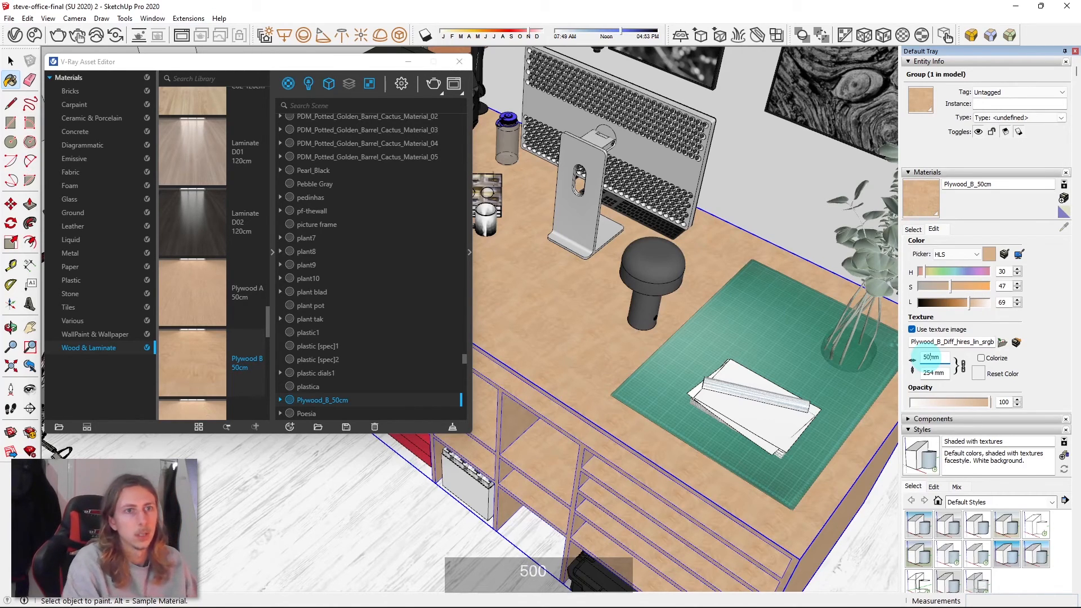
pyautogui.write('0')
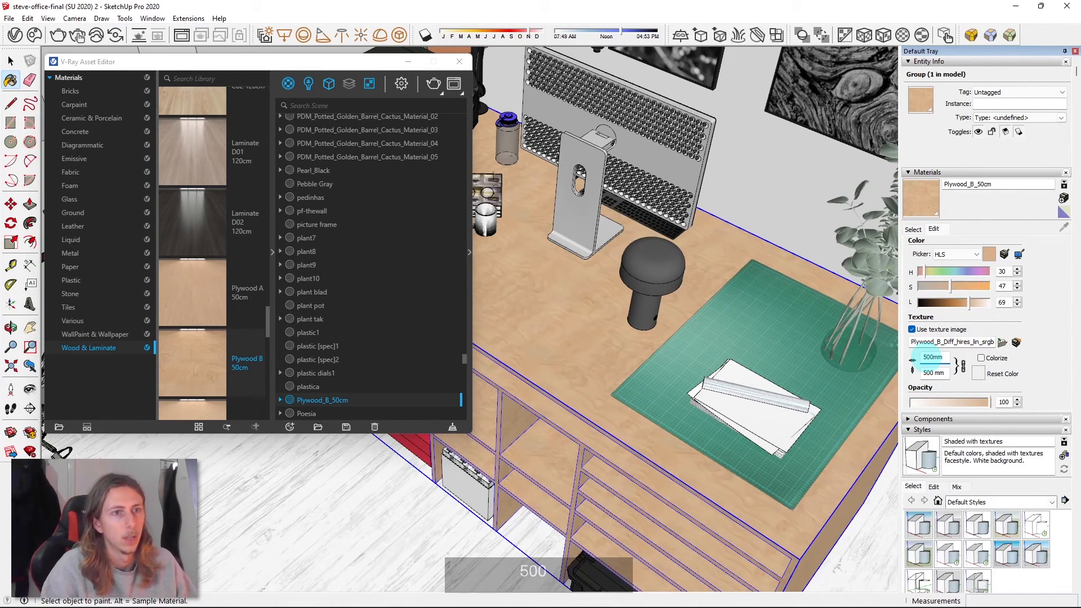
pyautogui.scroll(5, 668, 321)
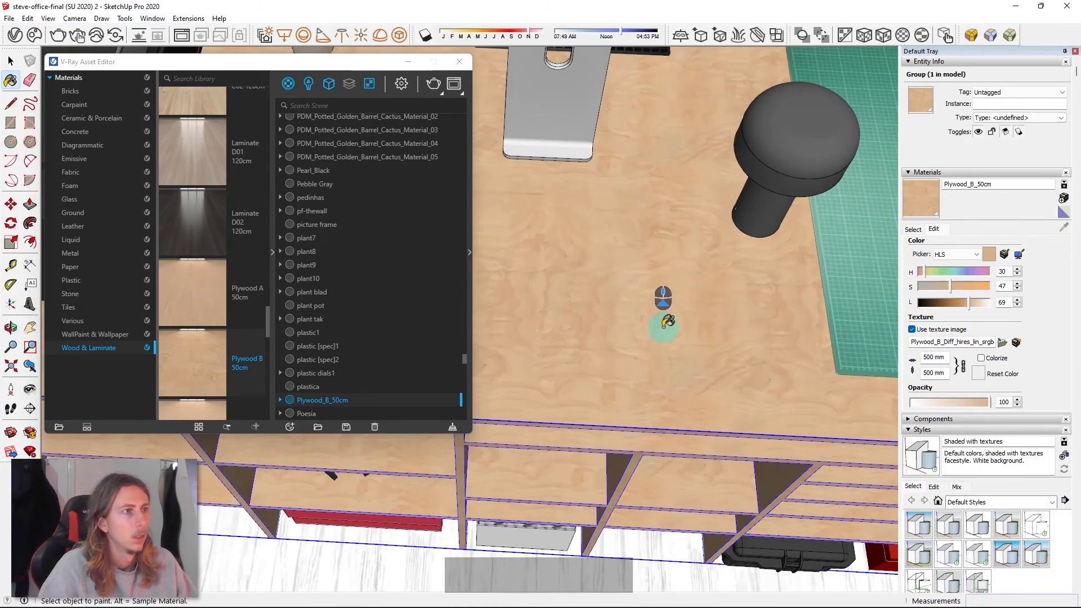
pyautogui.scroll(-4, 668, 322)
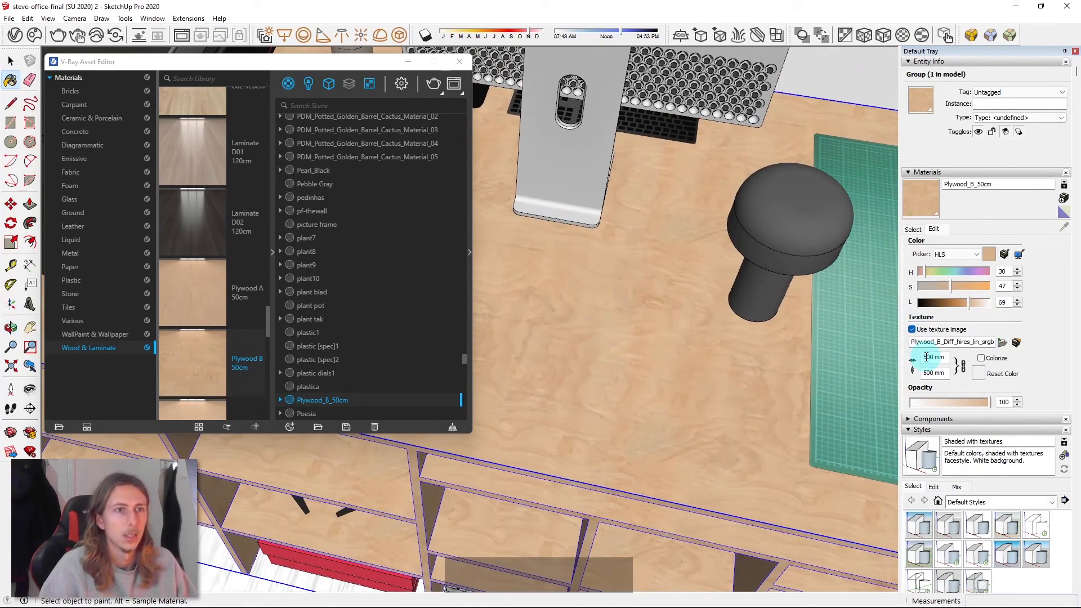
# - Try a texture size of 1000 mm for Plywood_B_50cm and inspect the desk around the monitor
pyautogui.click(927, 357)
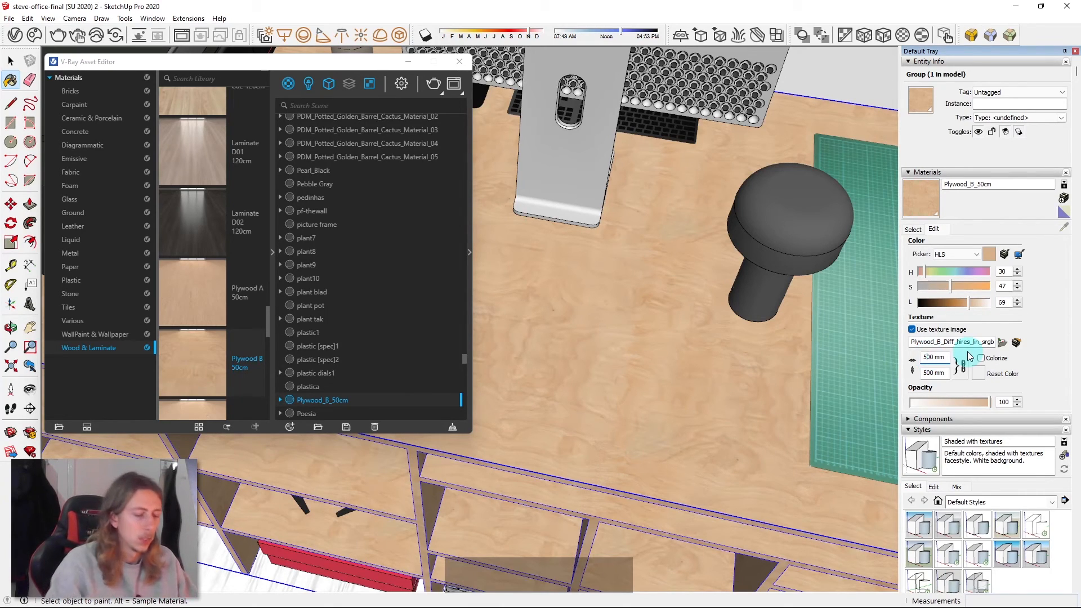
pyautogui.press('BackSpace')
pyautogui.write('10')
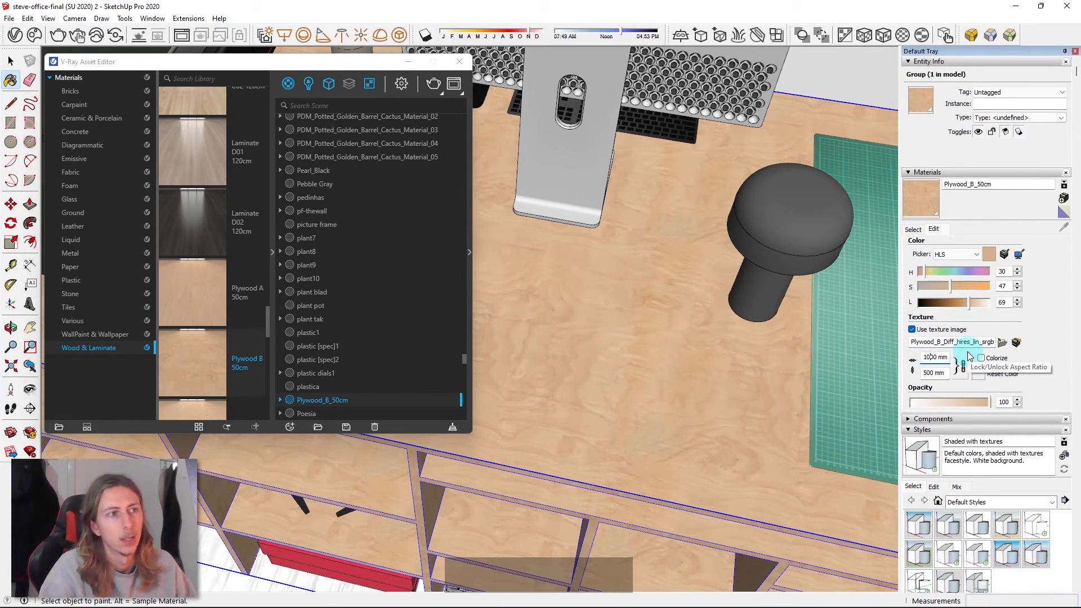
pyautogui.press('Return')
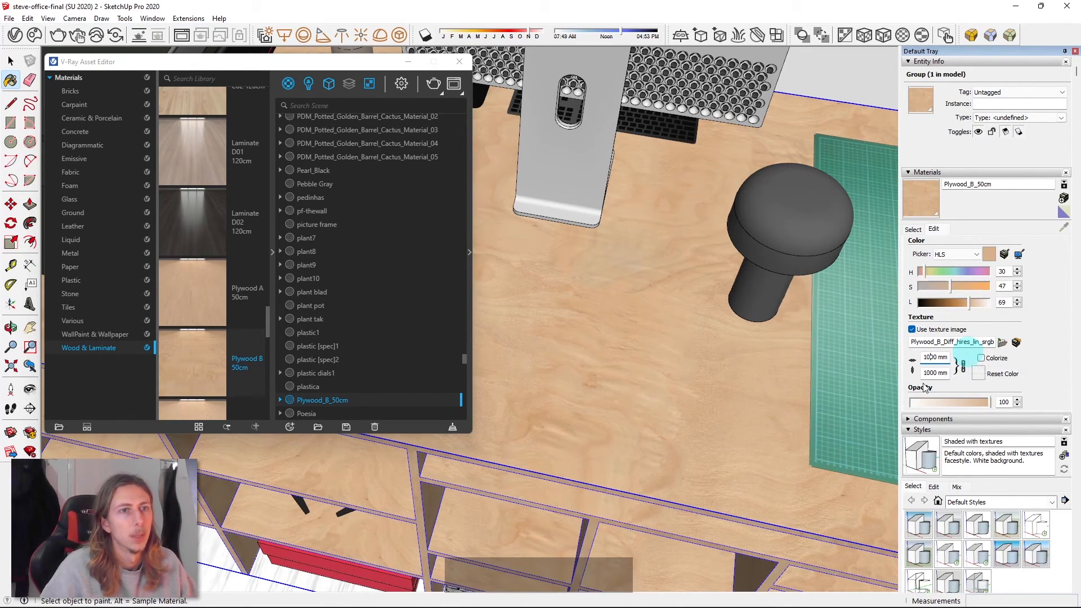
pyautogui.moveTo(845, 428); pyautogui.dragTo(541, 142, button='middle')
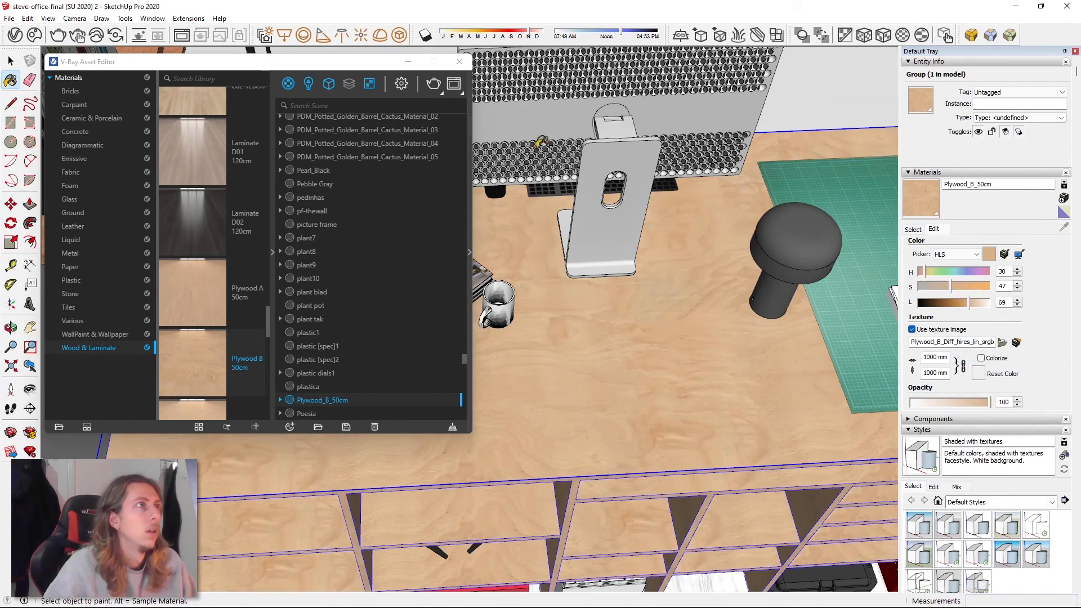
# - Set the Plywood_B_50cm texture size to 800 mm and minimize the V-Ray Asset Editor
pyautogui.click(932, 357)
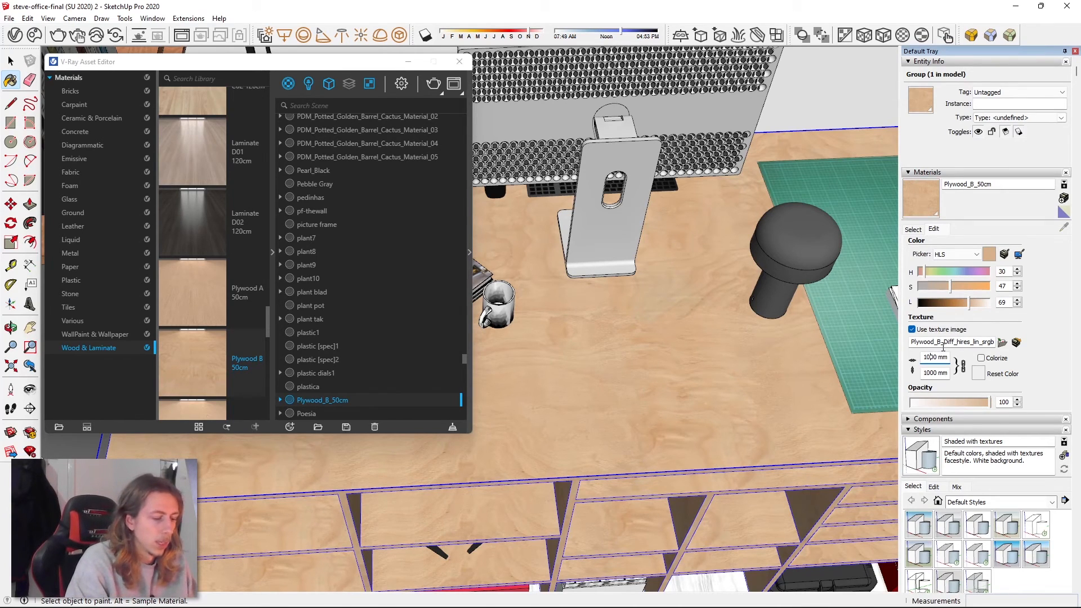
pyautogui.press('Return')
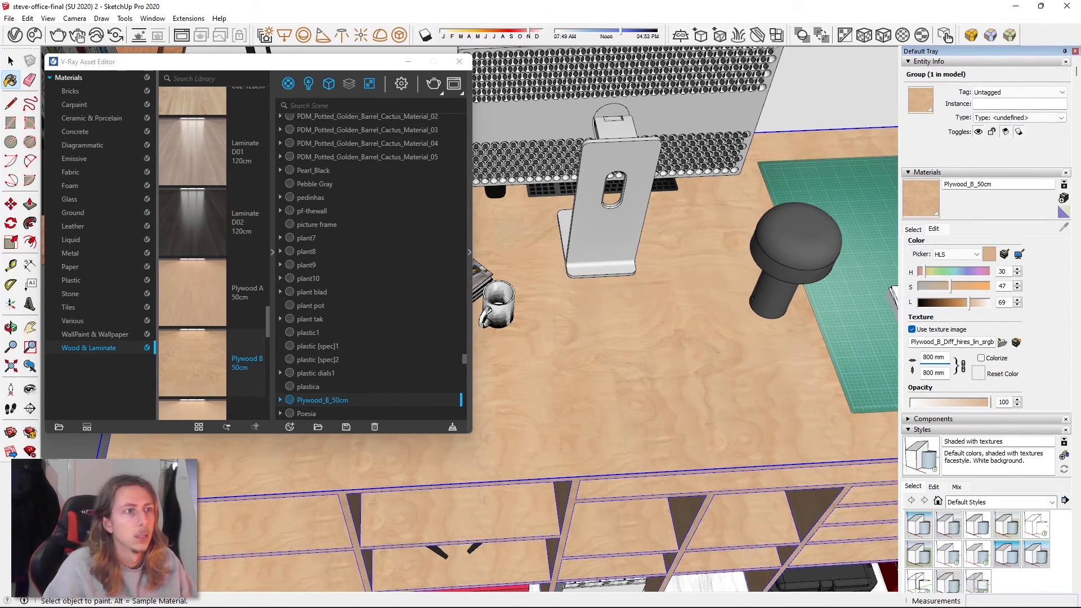
pyautogui.moveTo(763, 262); pyautogui.dragTo(418, 243, button='middle')
pyautogui.click(408, 62)
pyautogui.moveTo(529, 276)
pyautogui.mouseDown(button='middle')
pyautogui.moveTo(358, 255)
pyautogui.moveTo(695, 307)
pyautogui.moveTo(532, 301)
pyautogui.moveTo(530, 319)
pyautogui.moveTo(428, 264)
pyautogui.moveTo(439, 344)
pyautogui.moveTo(487, 347)
pyautogui.mouseUp(button='middle')
# - Remove the materials from the three wall shelves above the printer with the V-Ray UV tools
pyautogui.press('b')
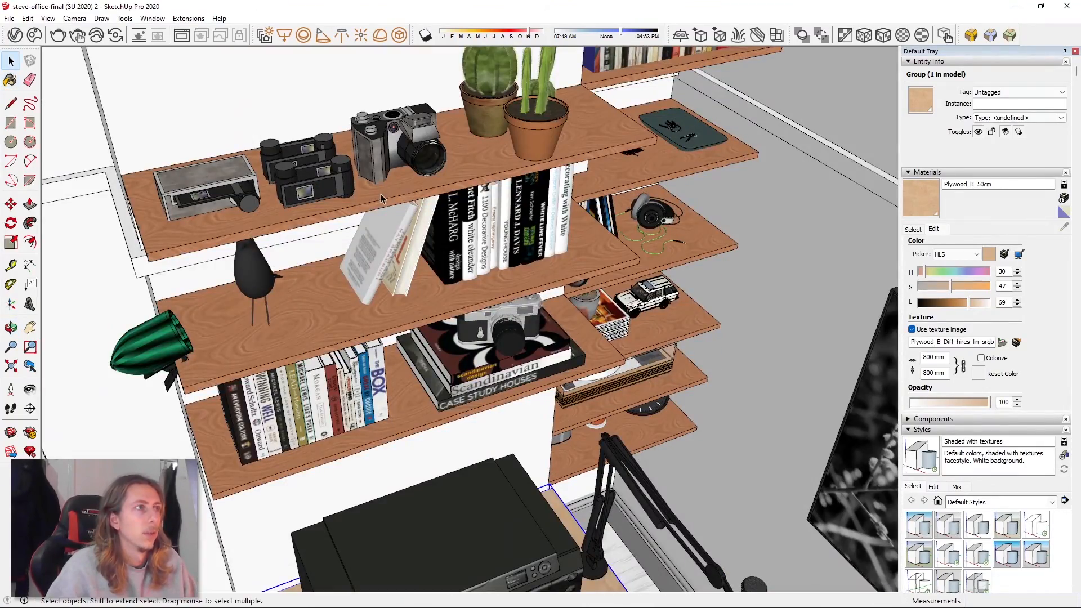
pyautogui.click(382, 196)
pyautogui.scroll(-3, 383, 196)
pyautogui.moveTo(384, 196); pyautogui.dragTo(415, 184, button='middle')
pyautogui.press('space')
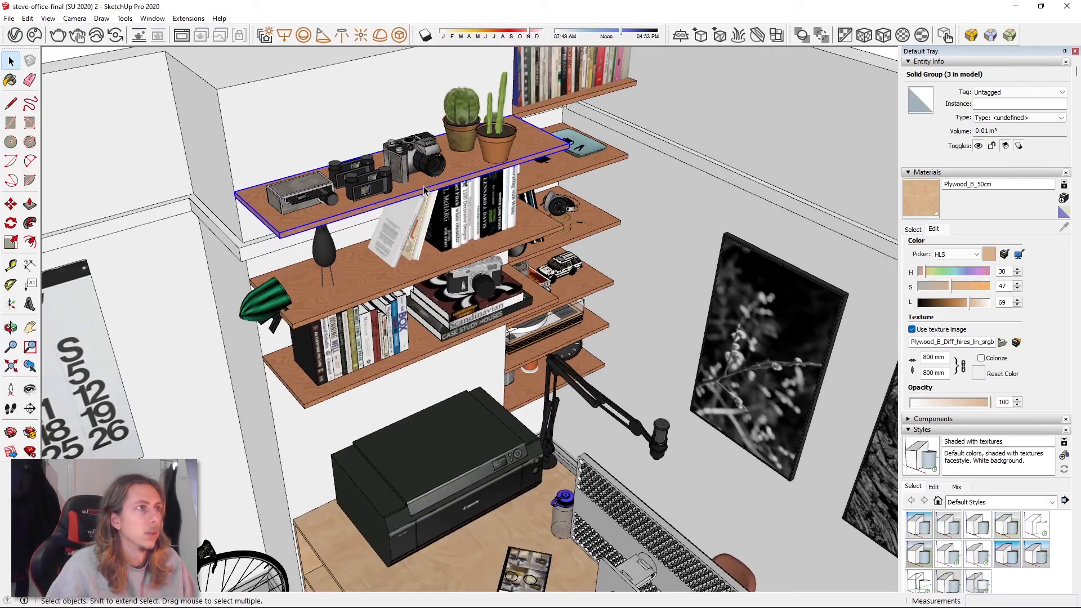
pyautogui.keyDown('shift'); pyautogui.click(377, 289); pyautogui.keyUp('shift')
pyautogui.keyDown('shift'); pyautogui.click(430, 352); pyautogui.keyUp('shift')
pyautogui.rightClick(428, 352)
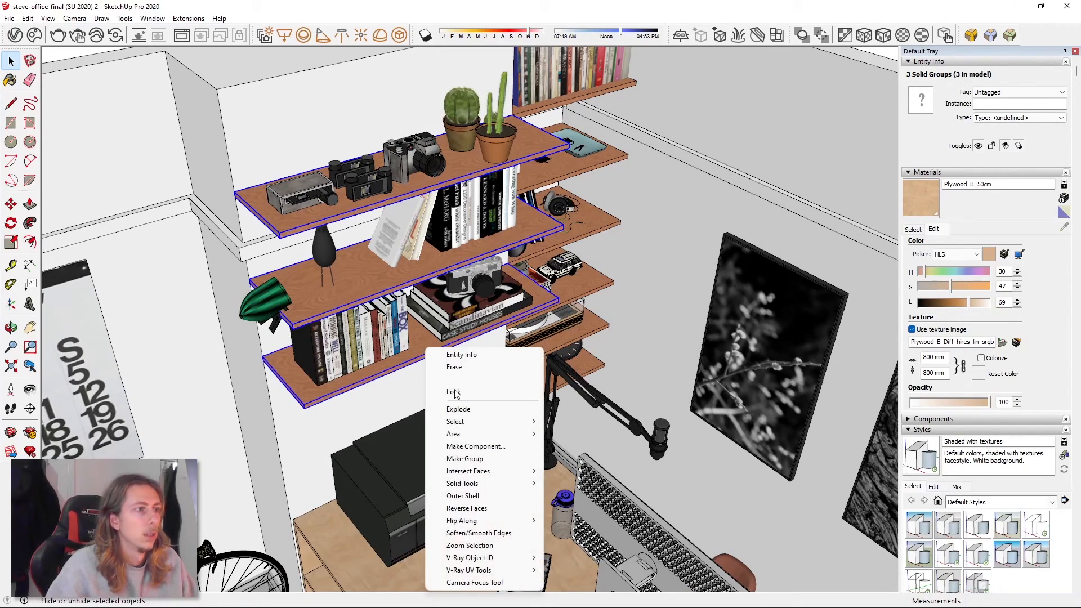
pyautogui.moveTo(502, 571)
pyautogui.click(586, 571)
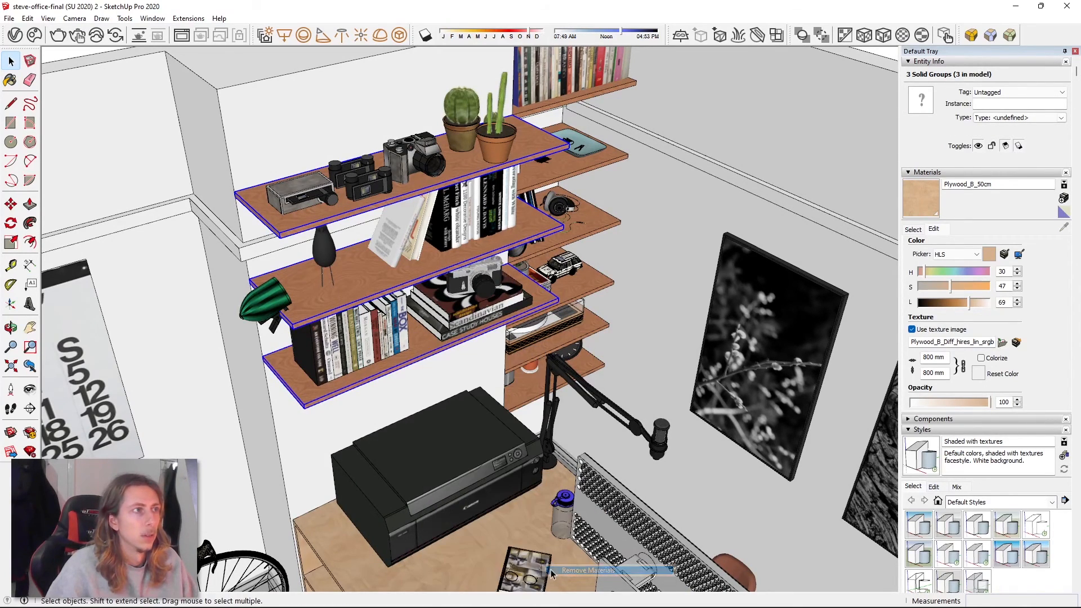
# - Paint the three bare shelves above the printer with Plywood_B_50cm
pyautogui.press('b')
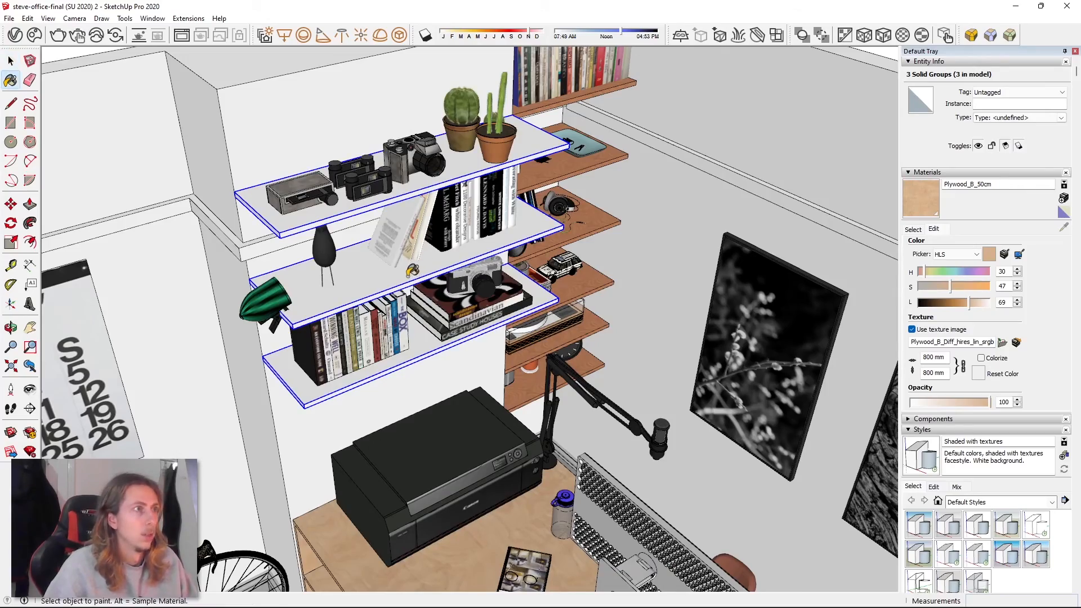
pyautogui.click(392, 270)
pyautogui.press('o')
pyautogui.moveTo(391, 271); pyautogui.dragTo(473, 215)
# - Remove the materials from the shelf component used in the alcove beside the printer shelves
pyautogui.scroll(5, 474, 216)
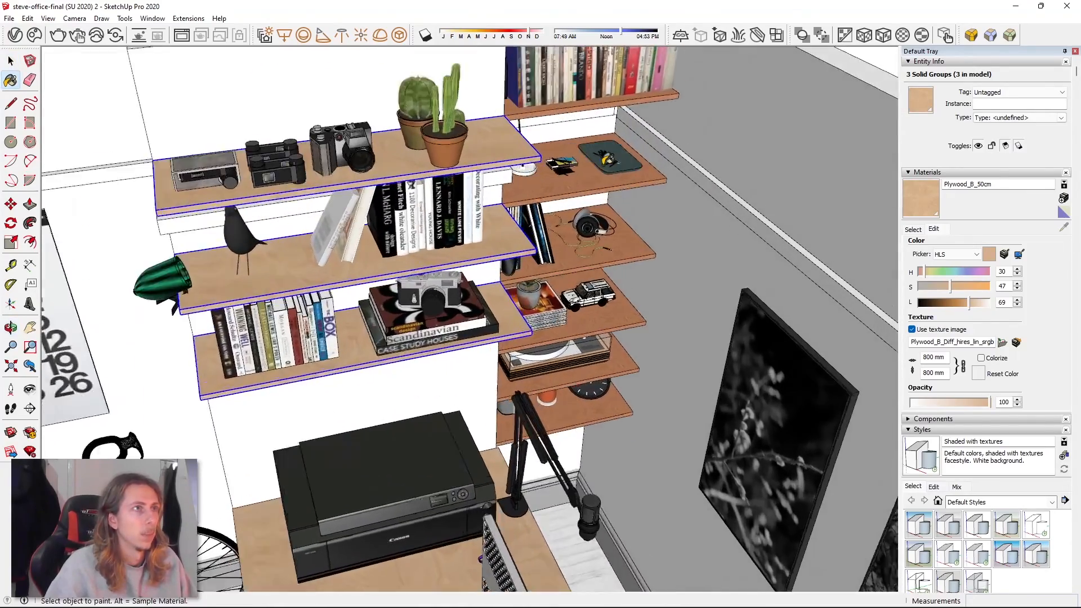
pyautogui.press('space')
pyautogui.rightClick(526, 208)
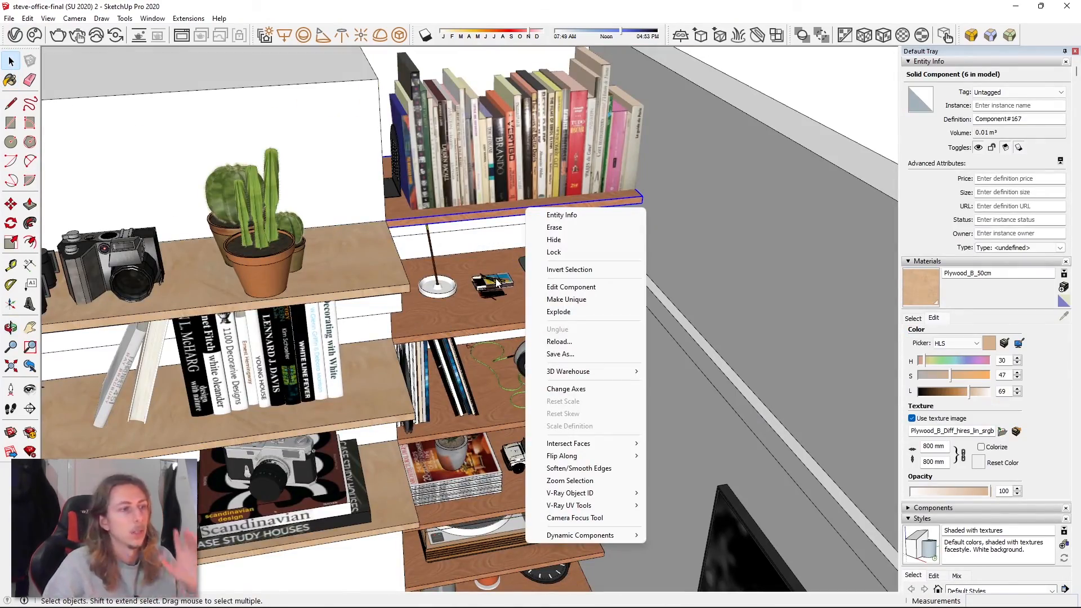
pyautogui.moveTo(613, 511)
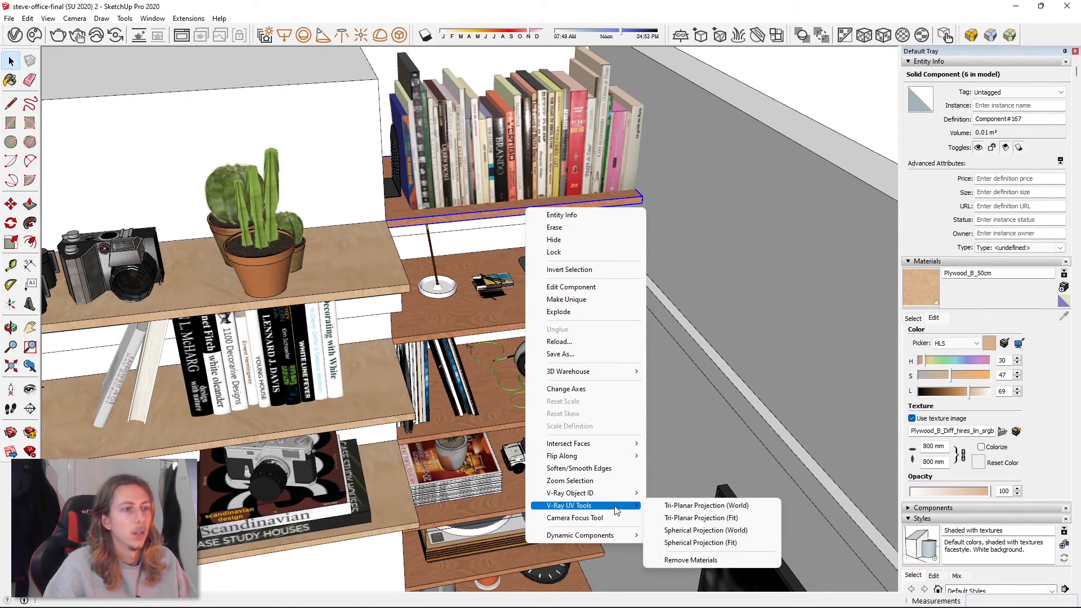
pyautogui.click(690, 560)
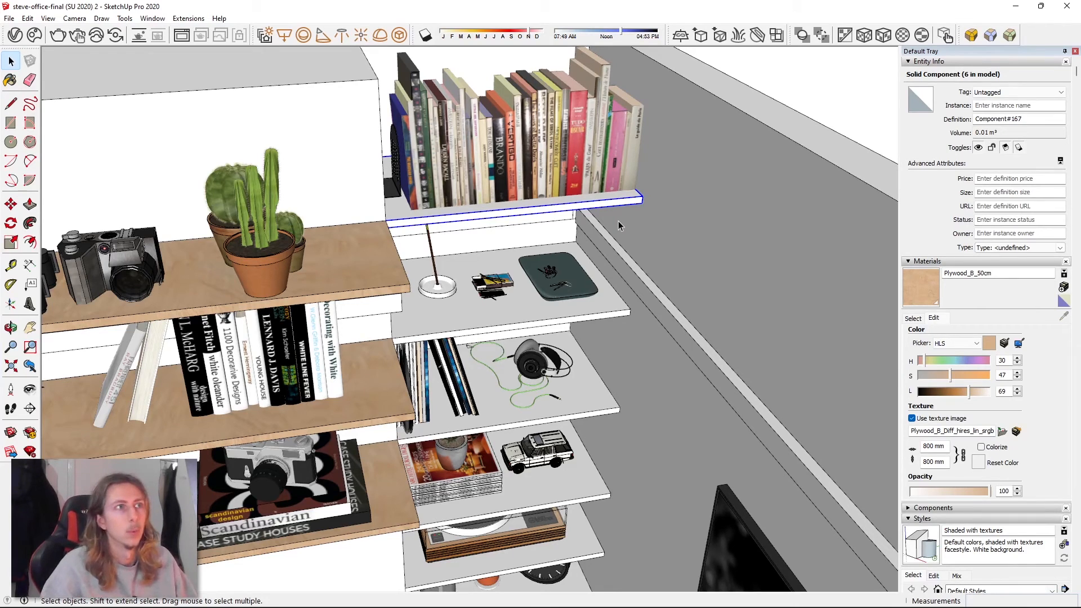
# - Paint all the geometry inside the alcove shelf component with Plywood_B_50cm
pyautogui.press('b')
pyautogui.click(597, 203)
pyautogui.moveTo(597, 264); pyautogui.dragTo(541, 270, button='middle')
pyautogui.press('space')
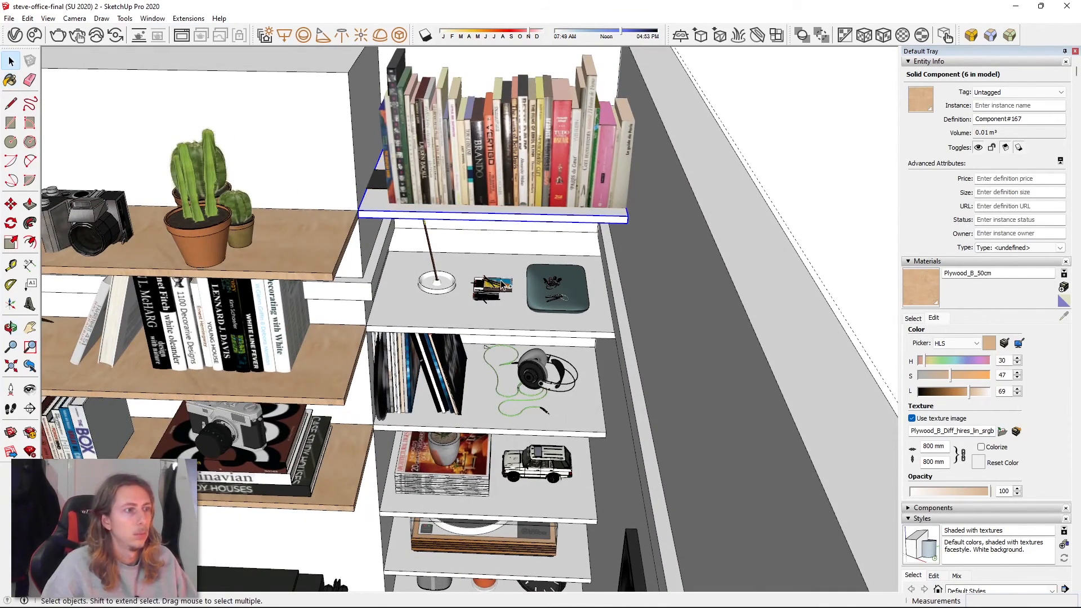
pyautogui.doubleClick(502, 222)
pyautogui.hotkey('ctrl', 'a')
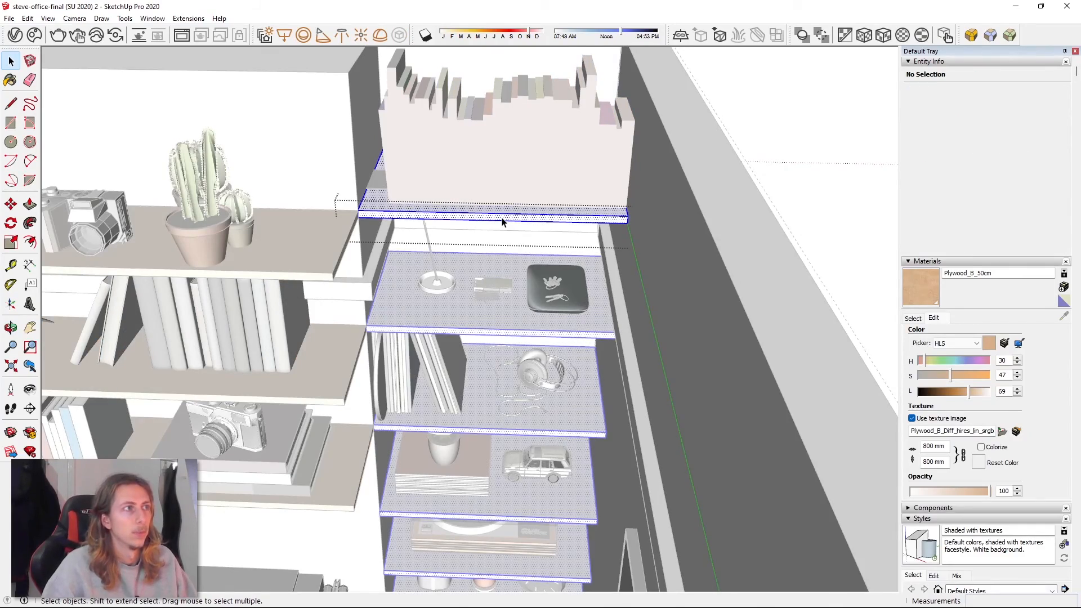
pyautogui.press('b')
pyautogui.click(507, 214)
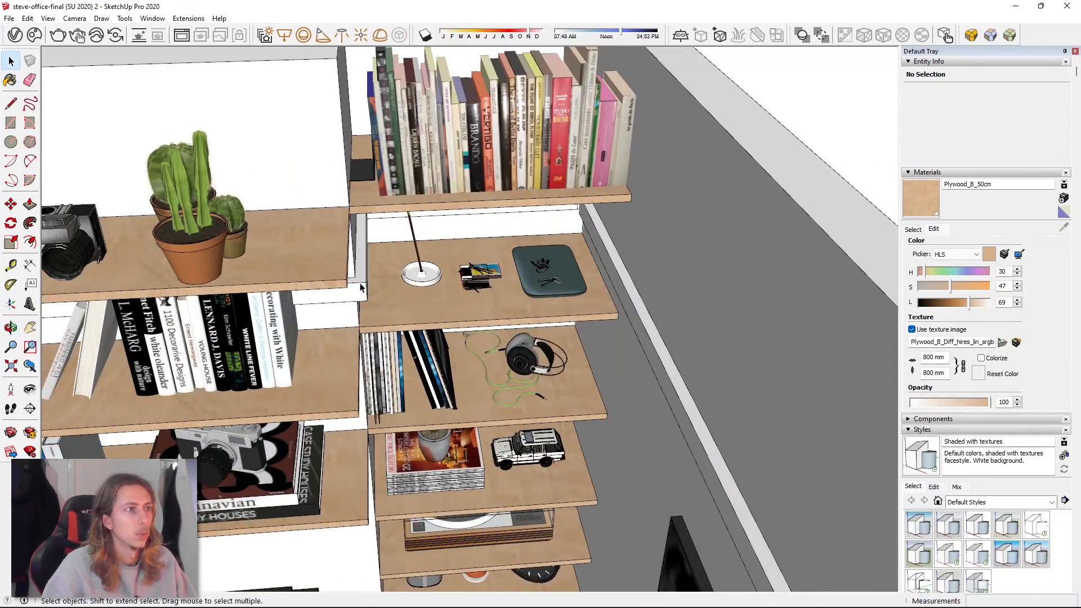
# - Examine the slatted bench in front of the radiator and review the plywood finish on the desks and shelves
pyautogui.moveTo(361, 288); pyautogui.dragTo(520, 261, button='middle')
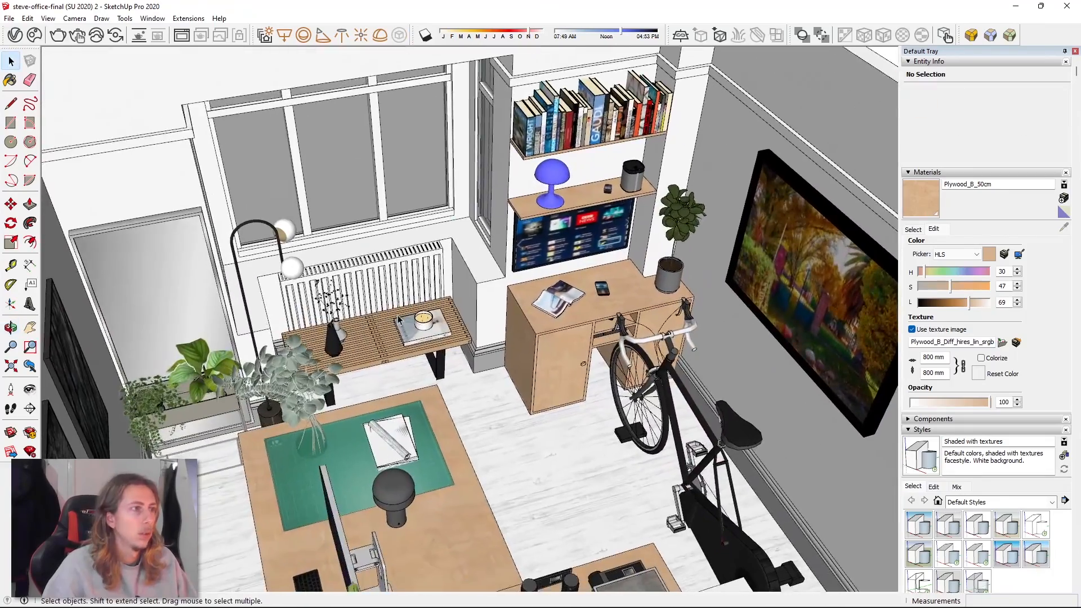
pyautogui.scroll(10, 398, 319)
pyautogui.moveTo(398, 319); pyautogui.dragTo(334, 280, button='middle')
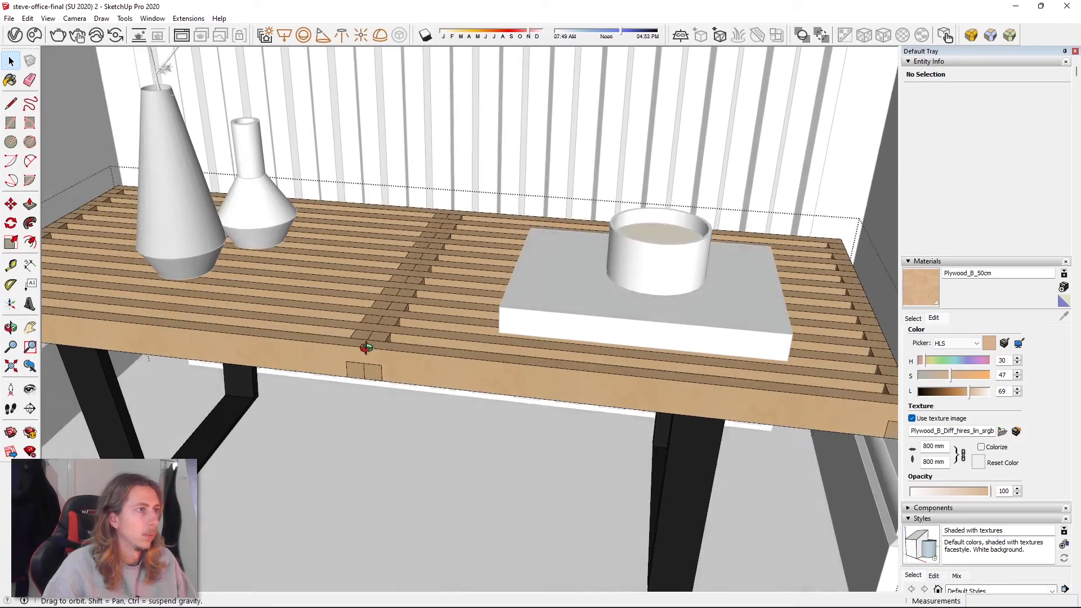
pyautogui.click(396, 360)
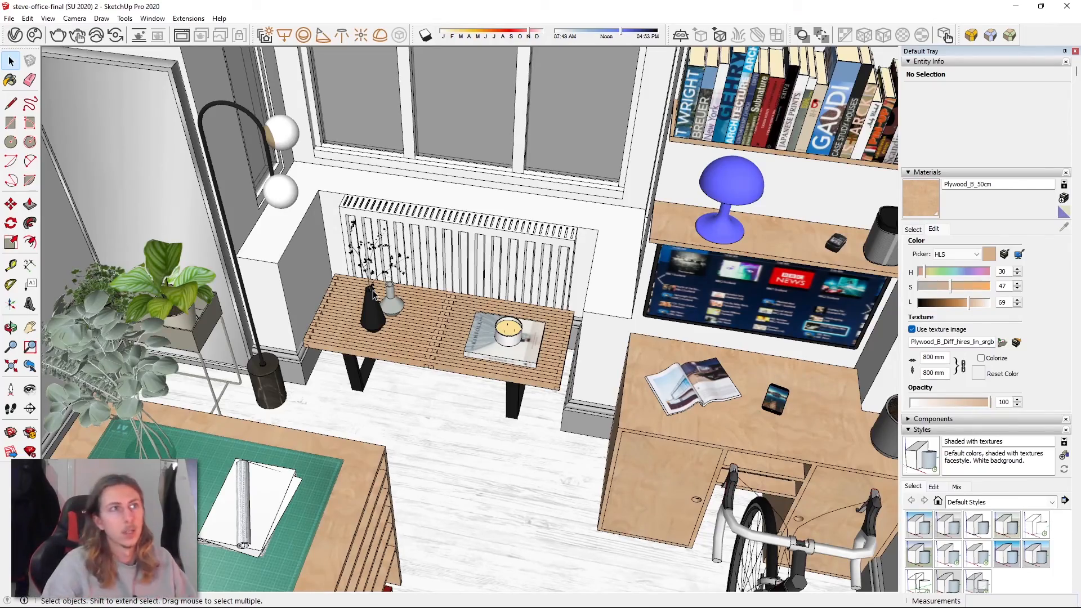
pyautogui.moveTo(373, 293); pyautogui.dragTo(360, 270, button='middle')
pyautogui.scroll(-5, 646, 339)
pyautogui.scroll(5, 338, 267)
pyautogui.moveTo(475, 291); pyautogui.dragTo(277, 159, button='middle')
pyautogui.scroll(-5, 508, 380)
pyautogui.scroll(5, 463, 194)
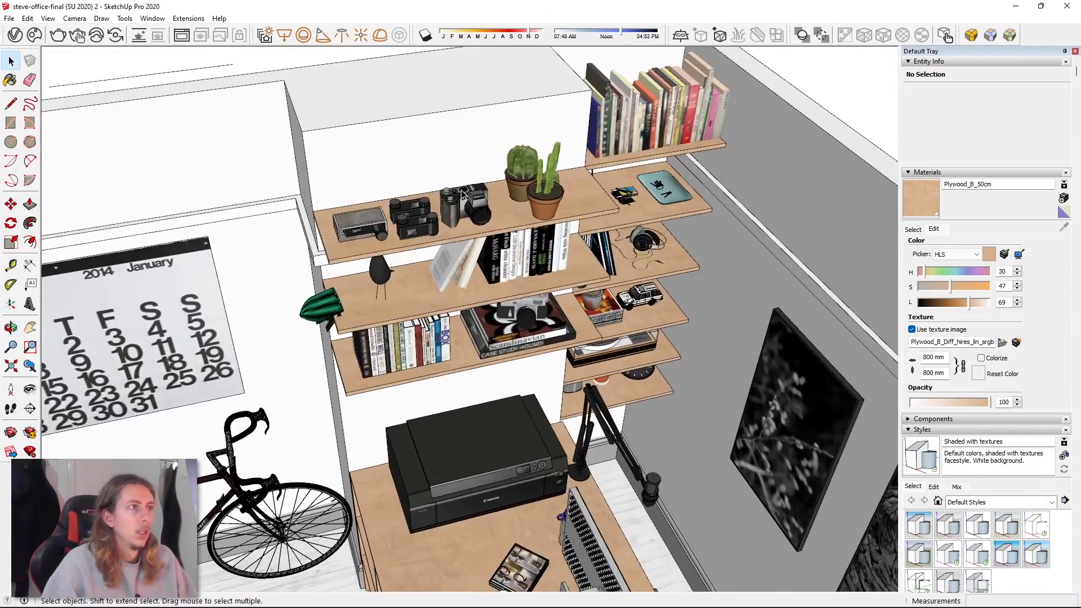
pyautogui.scroll(3, 436, 262)
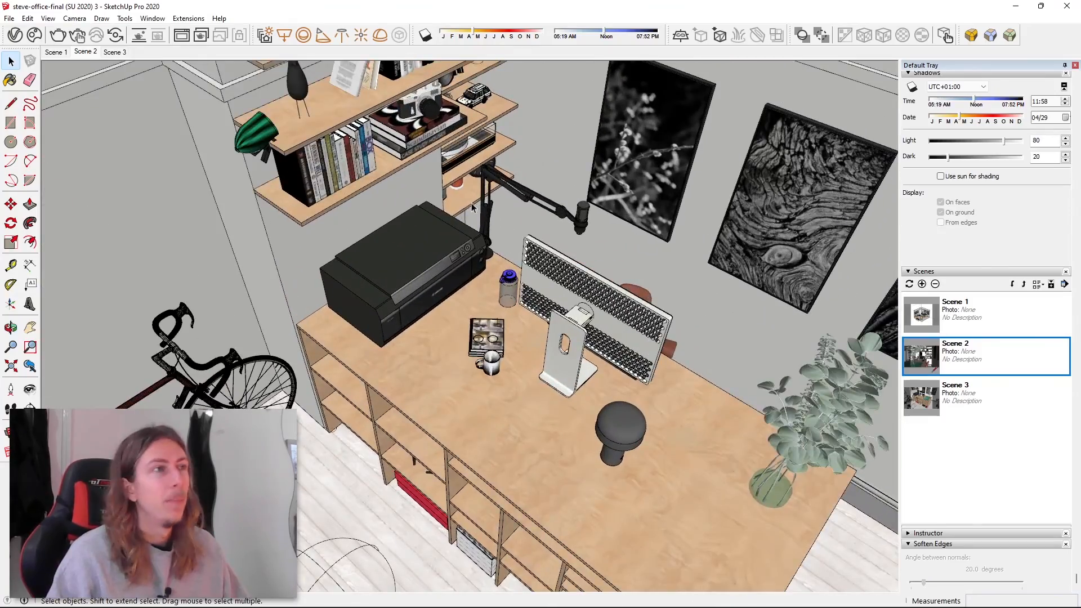
# - Examine the back of the monitor, the printer desk and the wall shelves above it for remaining material work
pyautogui.moveTo(472, 207)
pyautogui.mouseDown(button='middle')
pyautogui.moveTo(492, 301)
pyautogui.moveTo(524, 333)
pyautogui.moveTo(492, 352)
pyautogui.mouseUp(button='middle')
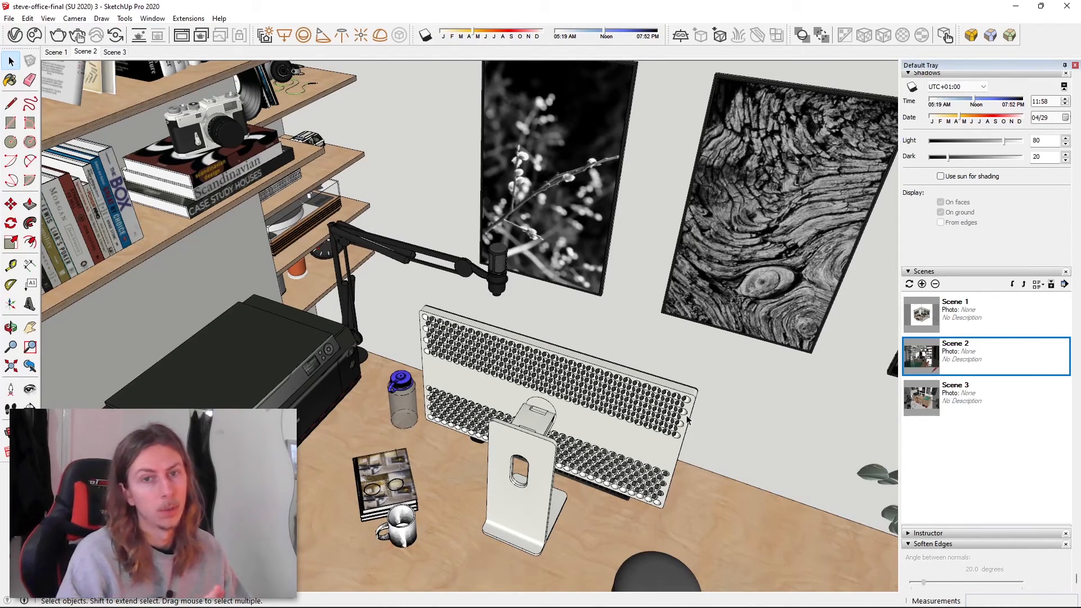
pyautogui.scroll(2, 656, 454)
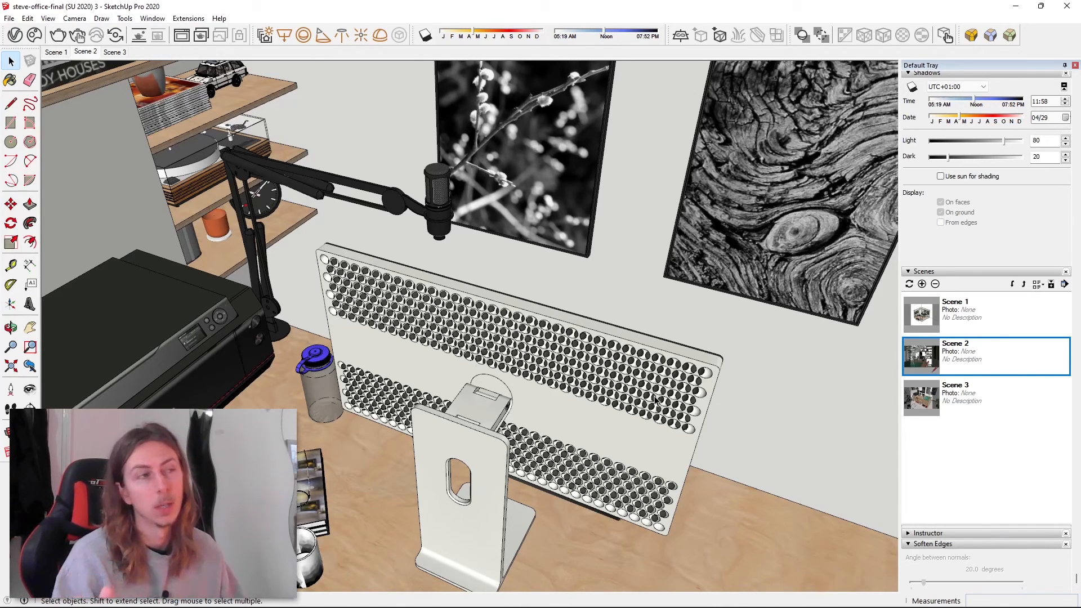
pyautogui.scroll(-3, 656, 400)
pyautogui.moveTo(656, 400); pyautogui.dragTo(295, 330, button='middle')
pyautogui.scroll(4, 336, 148)
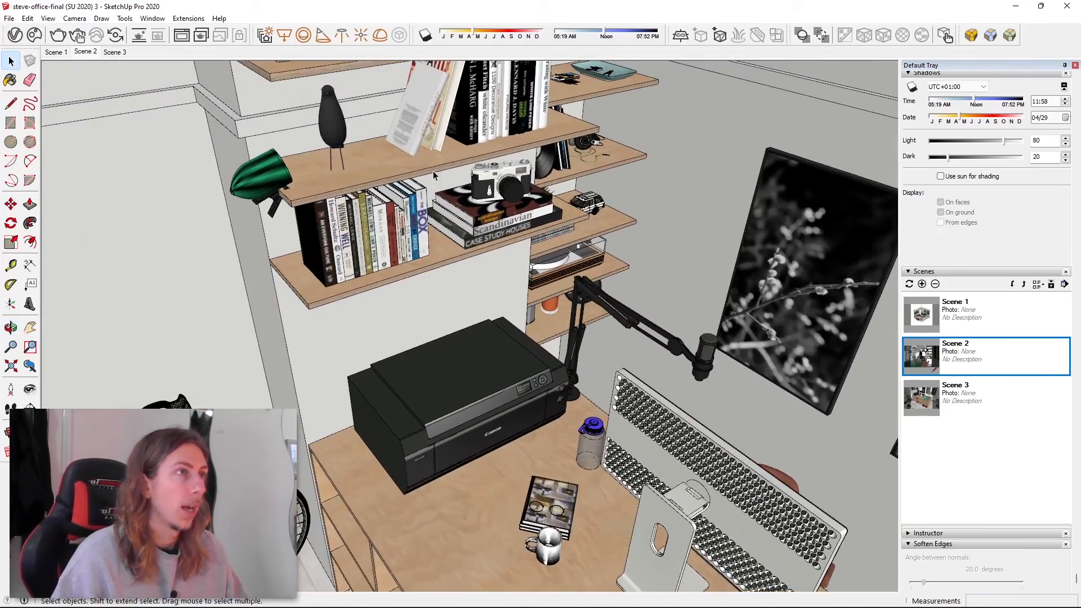
pyautogui.scroll(3, 336, 148)
pyautogui.scroll(-10, 483, 306)
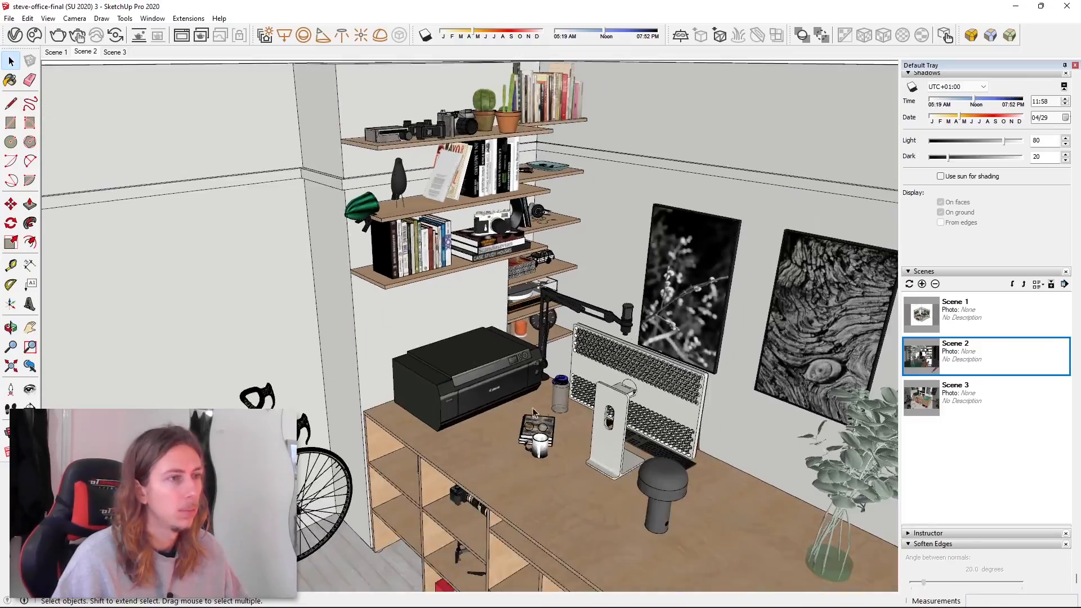
# - Inspect the plywood on the large desk's storage compartments and the smaller desk's cupboards, and review the whole office from above
pyautogui.moveTo(534, 413); pyautogui.dragTo(591, 323, button='middle')
pyautogui.scroll(8, 606, 472)
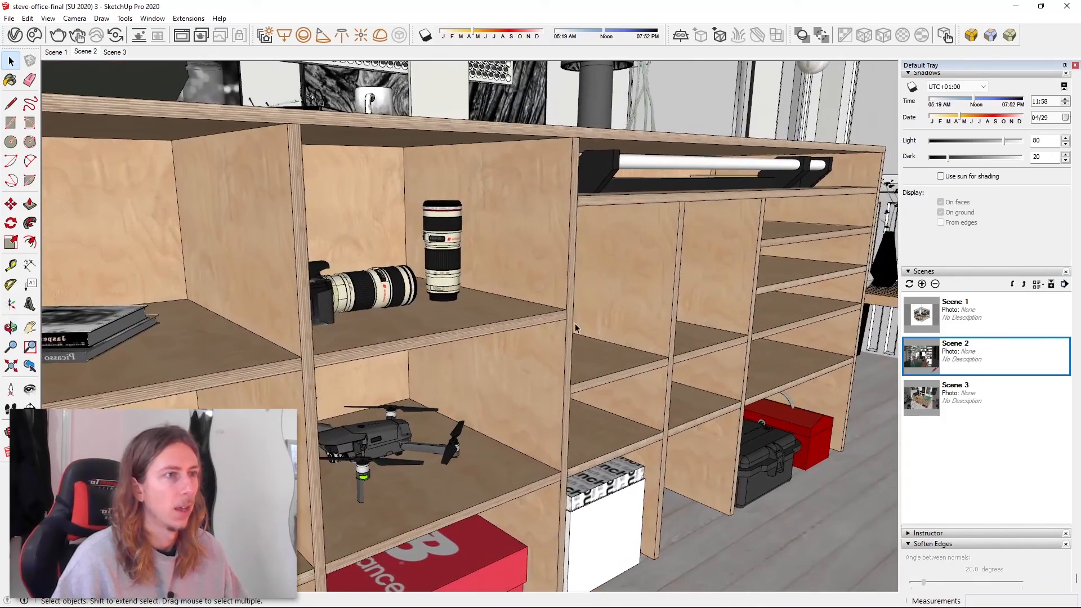
pyautogui.scroll(3, 580, 267)
pyautogui.scroll(-3, 580, 243)
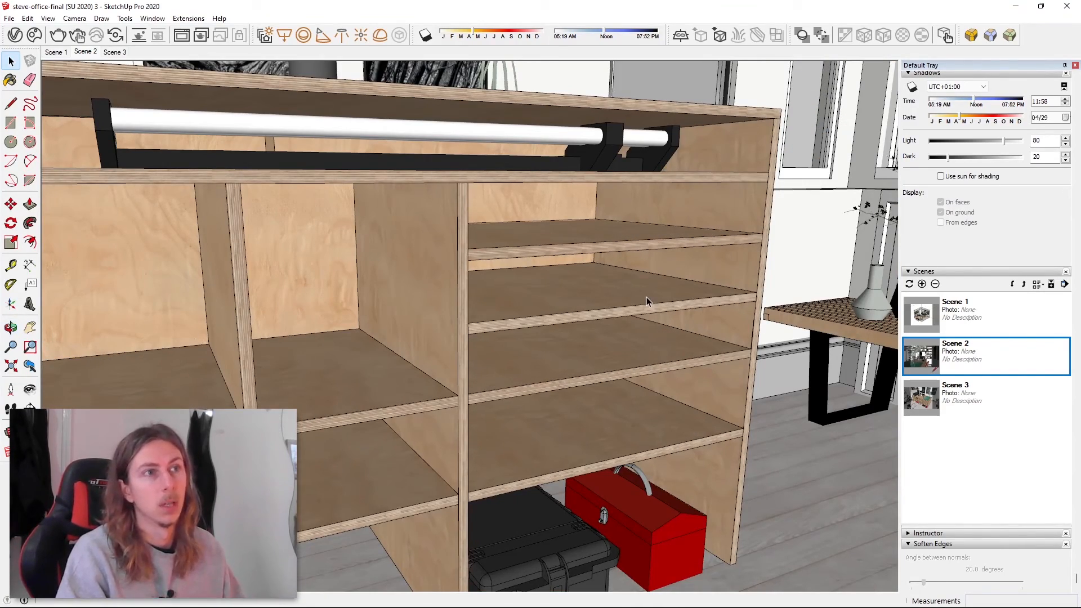
pyautogui.scroll(-15, 629, 209)
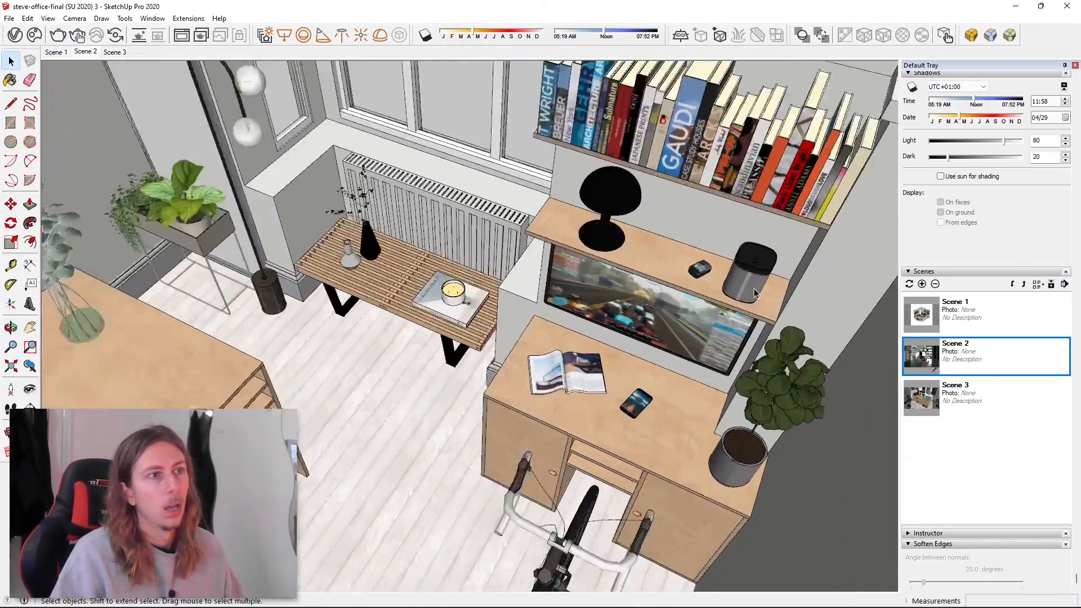
pyautogui.moveTo(754, 293); pyautogui.dragTo(662, 162, button='middle')
pyautogui.scroll(10, 563, 366)
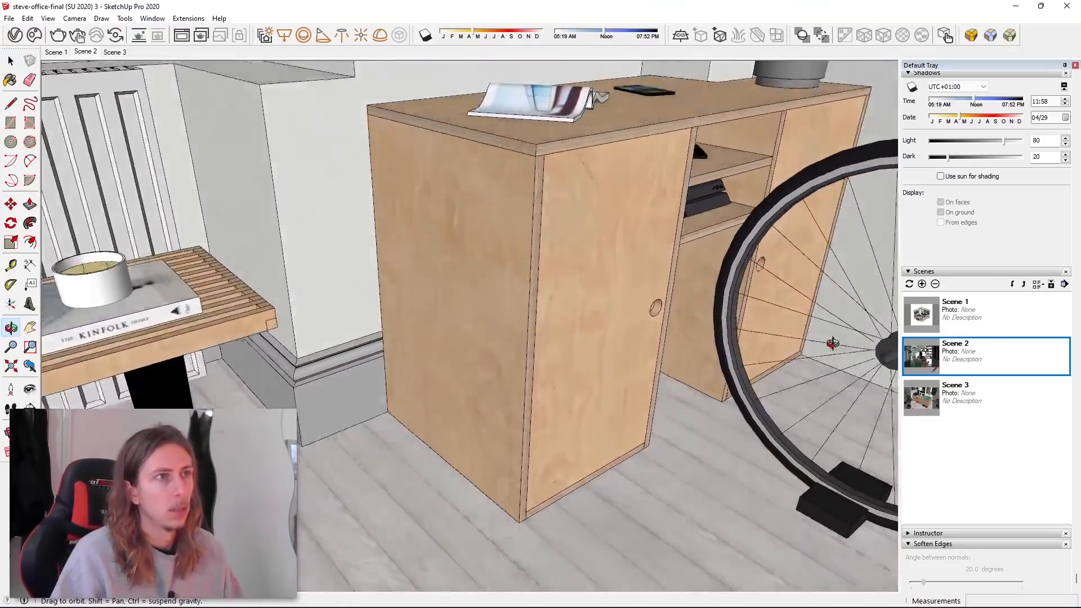
pyautogui.moveTo(833, 344); pyautogui.dragTo(542, 326, button='middle')
pyautogui.scroll(-5, 510, 248)
pyautogui.scroll(2, 406, 359)
pyautogui.scroll(4, 444, 348)
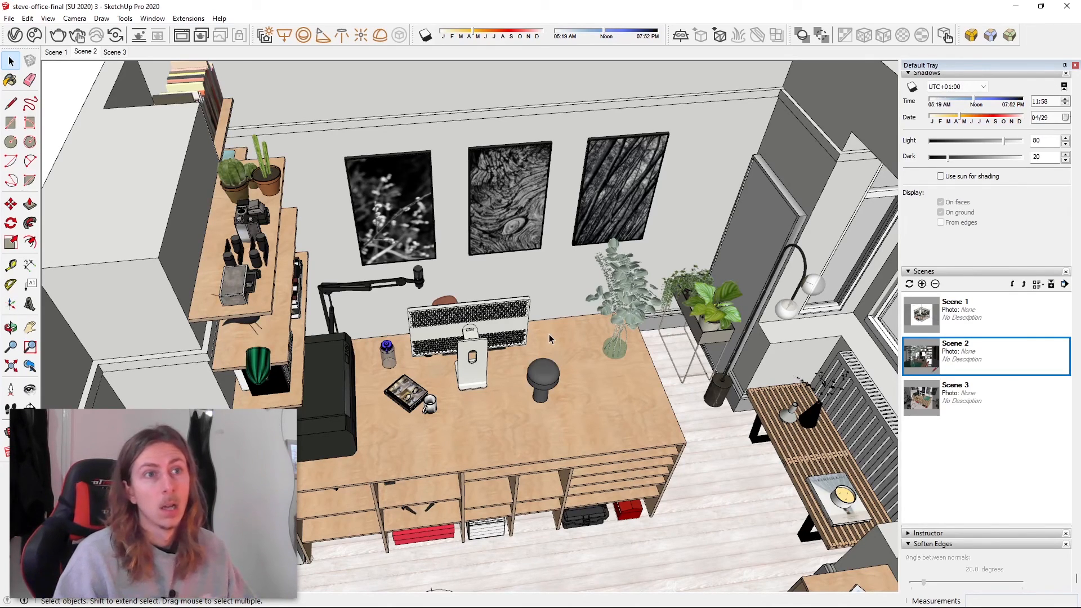
# - Switch to Scene 1 and hide the large white object blocking the front of the room
pyautogui.click(928, 319)
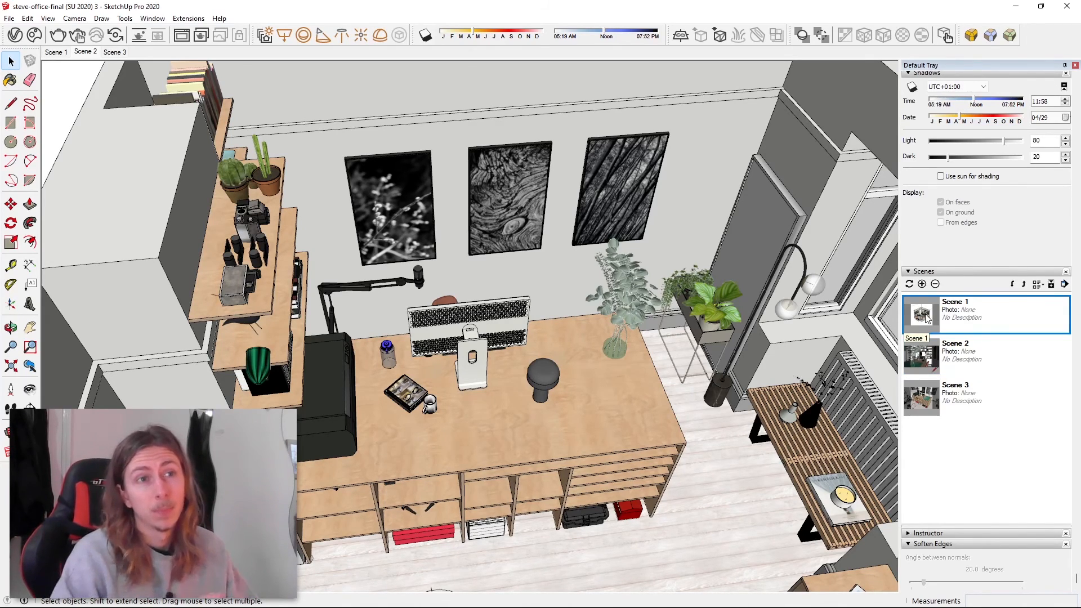
pyautogui.doubleClick(927, 319)
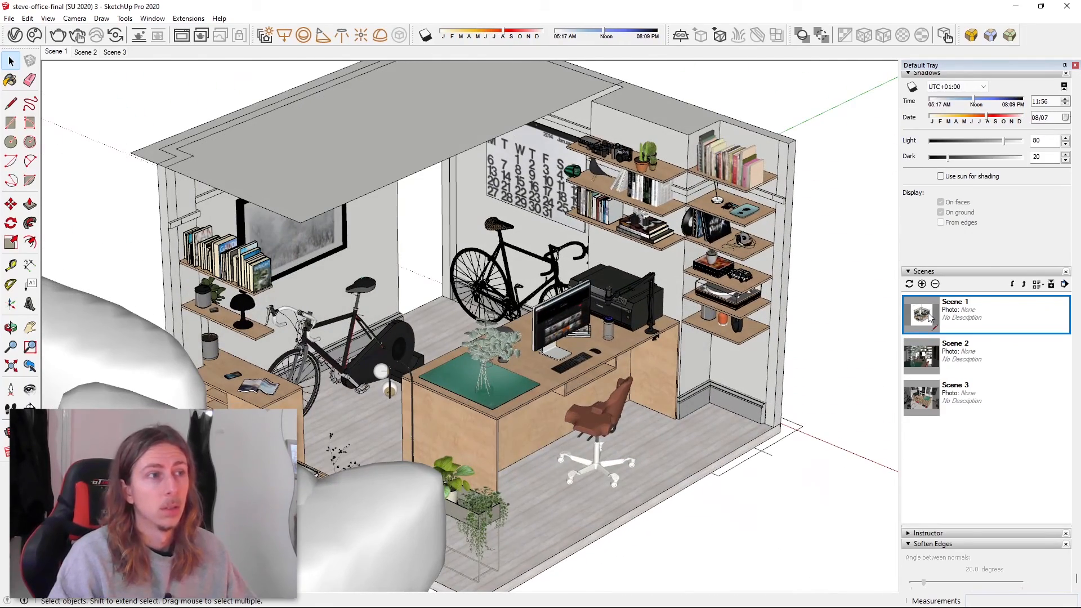
pyautogui.click(376, 543)
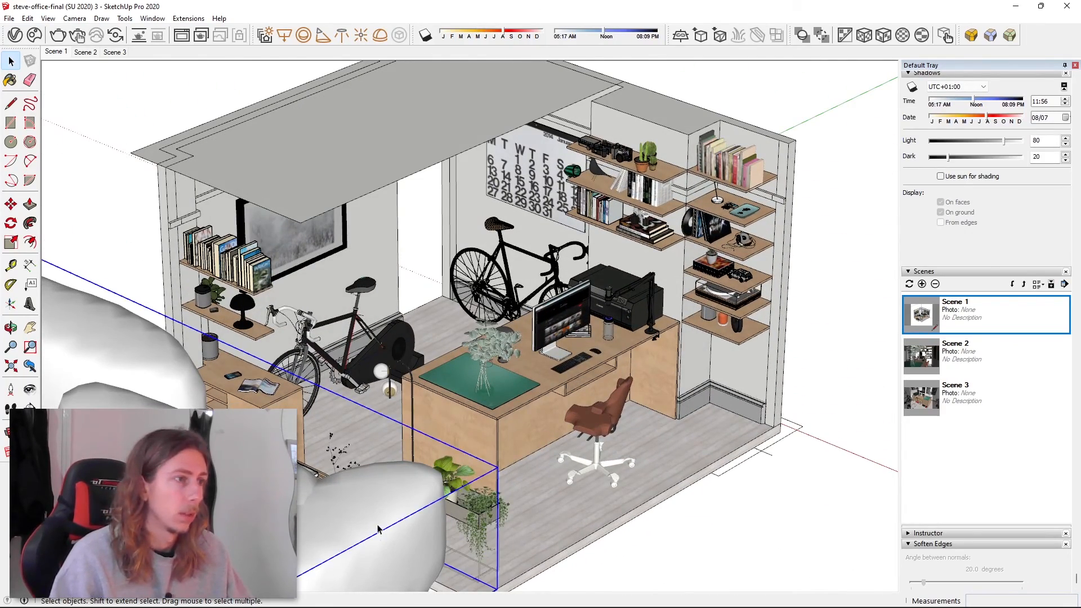
pyautogui.rightClick(378, 535)
pyautogui.click(411, 327)
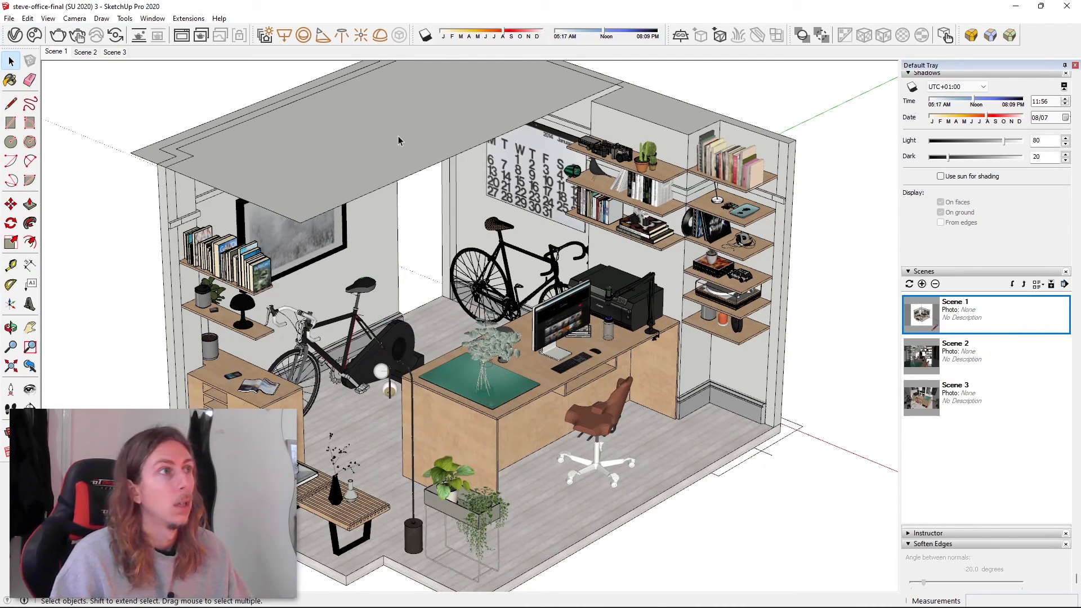
# - Hide the ceiling in Scene 1 so the room can be seen from above
pyautogui.click(409, 175)
pyautogui.rightClick(409, 176)
pyautogui.click(416, 169)
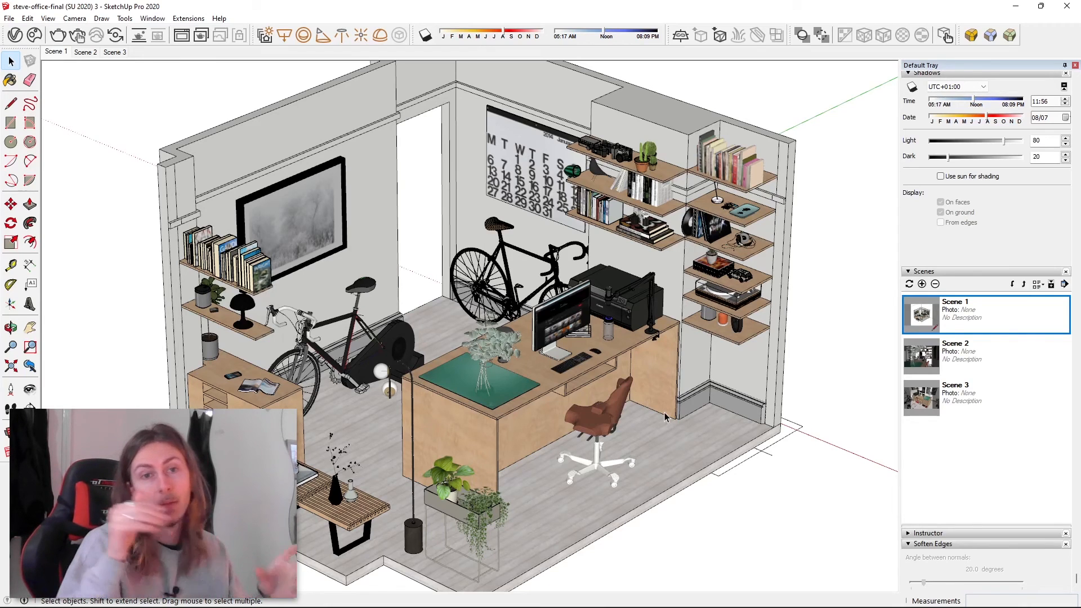
pyautogui.scroll(-2, 665, 416)
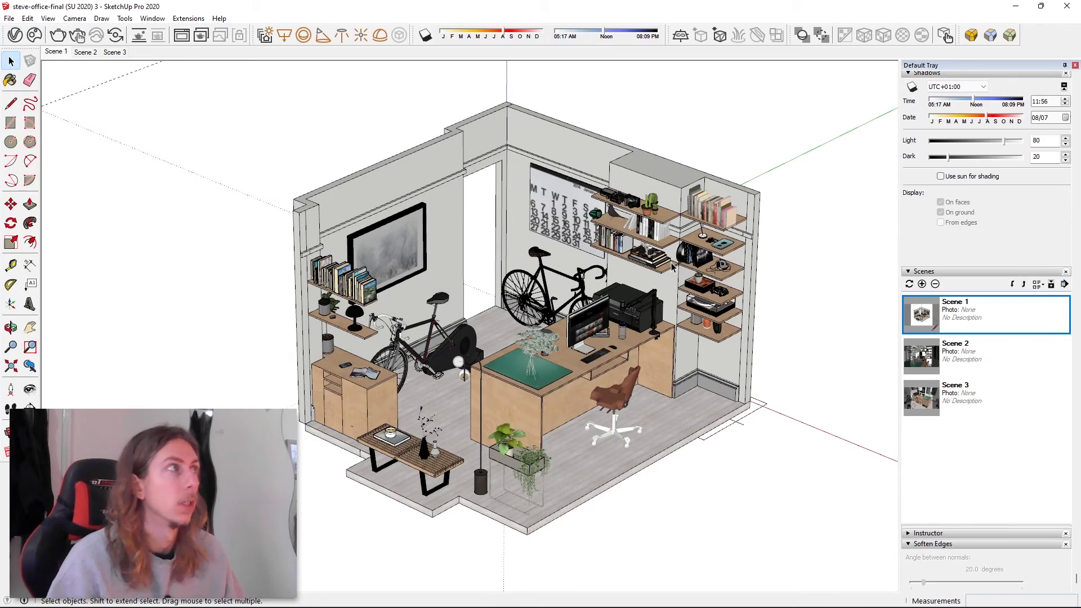
# - Check the camera's field of view in Scene 1
pyautogui.click(81, 18)
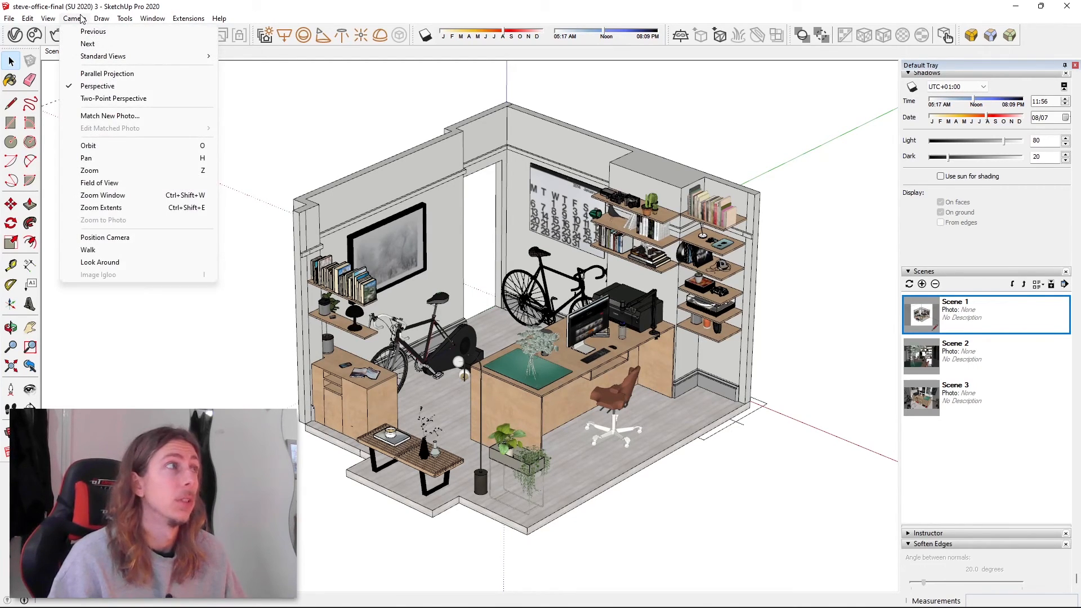
pyautogui.moveTo(50, 21)
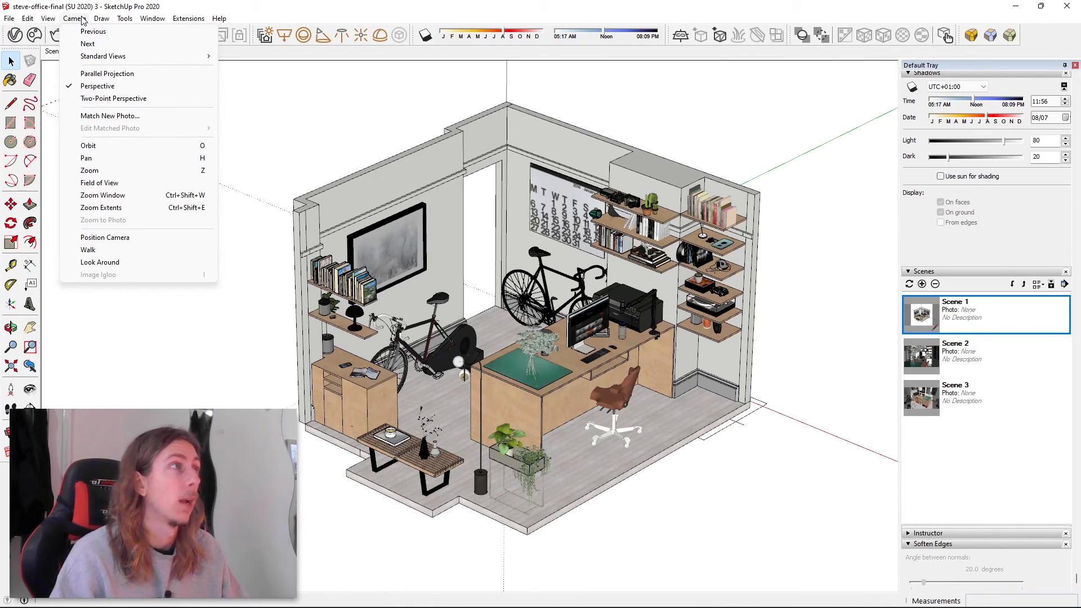
pyautogui.click(91, 183)
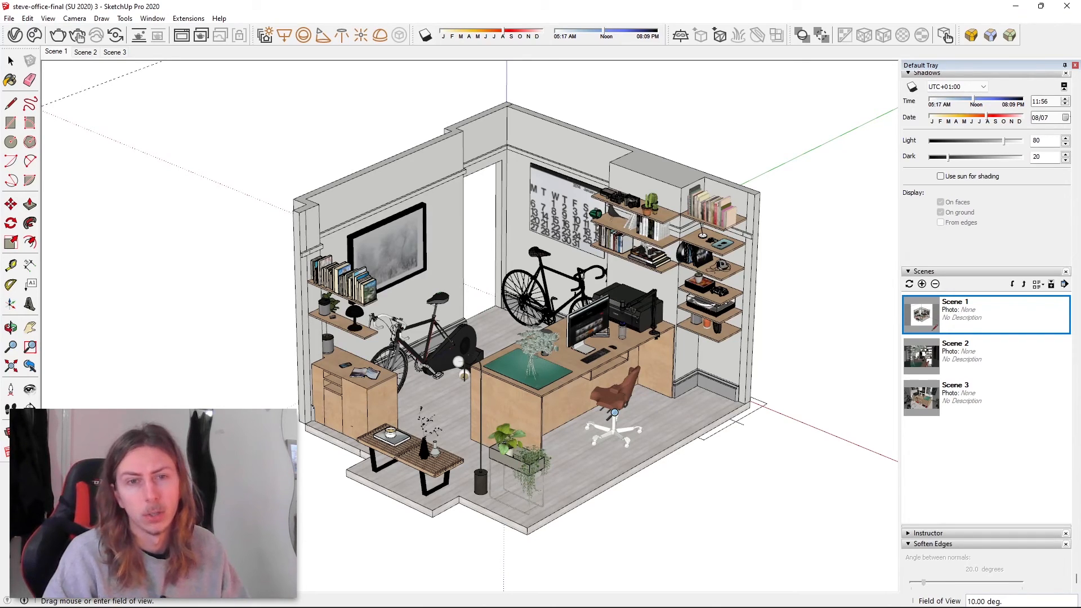
# - Switch to the V-Ray Frame Buffer and examine the finished isometric office render, especially the main desk, monitor and printer
pyautogui.click(678, 304)
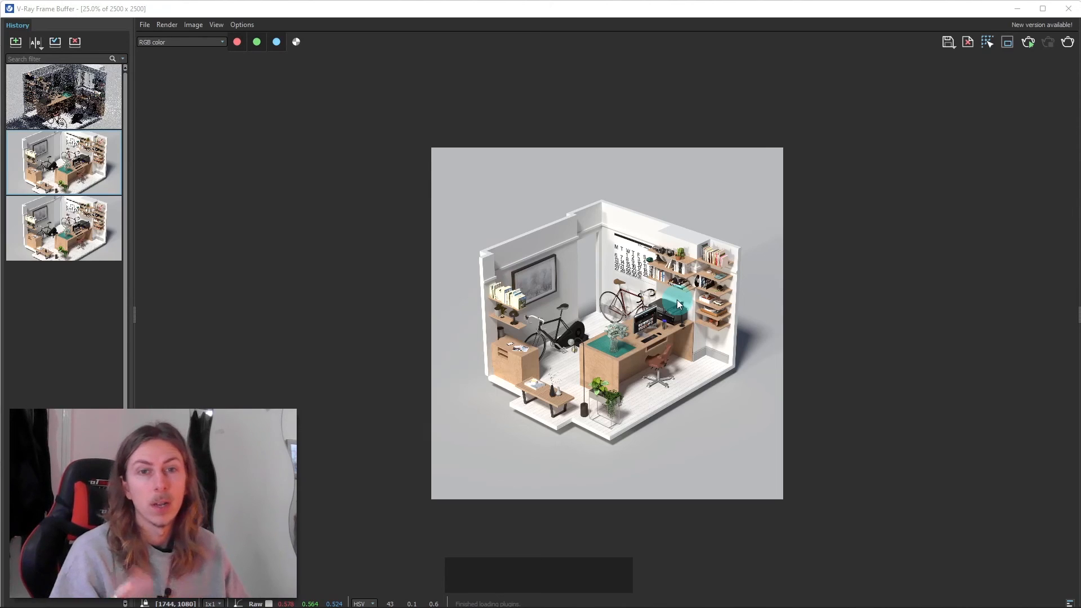
pyautogui.scroll(3, 687, 324)
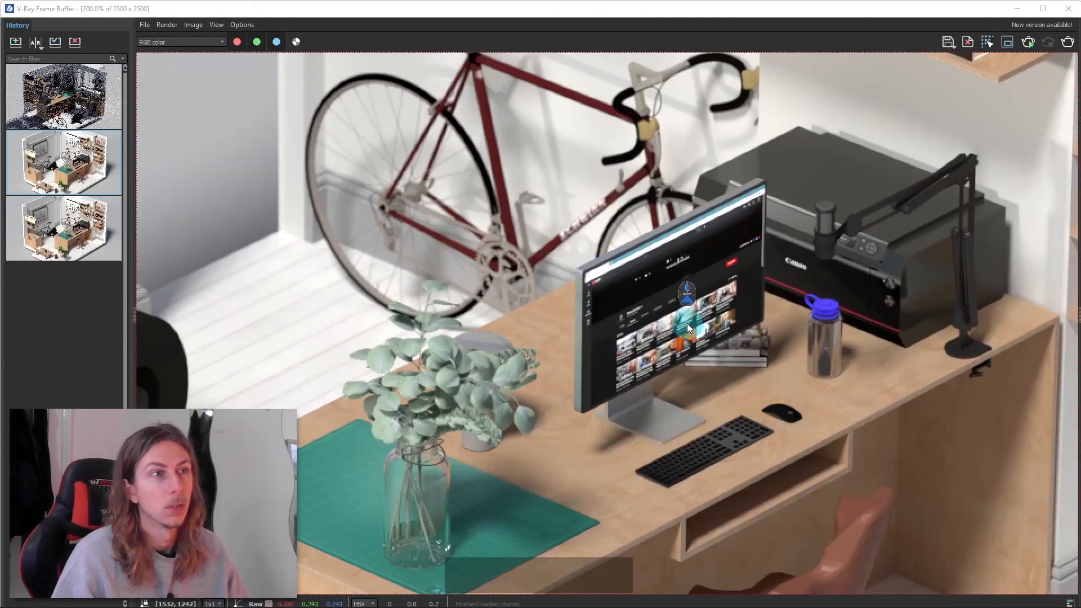
pyautogui.scroll(-2, 687, 326)
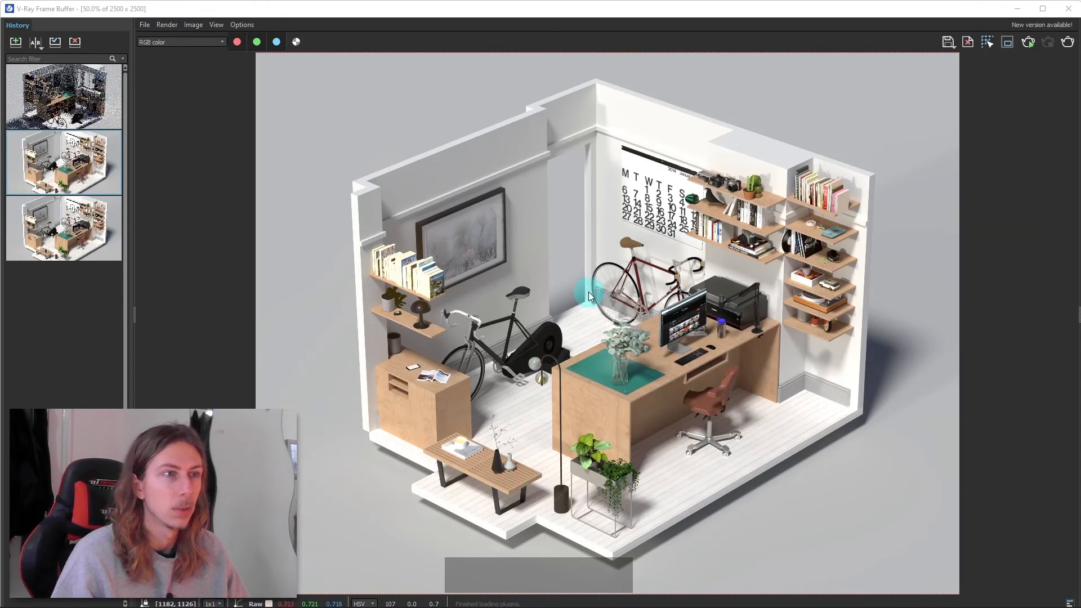
pyautogui.scroll(-1, 589, 293)
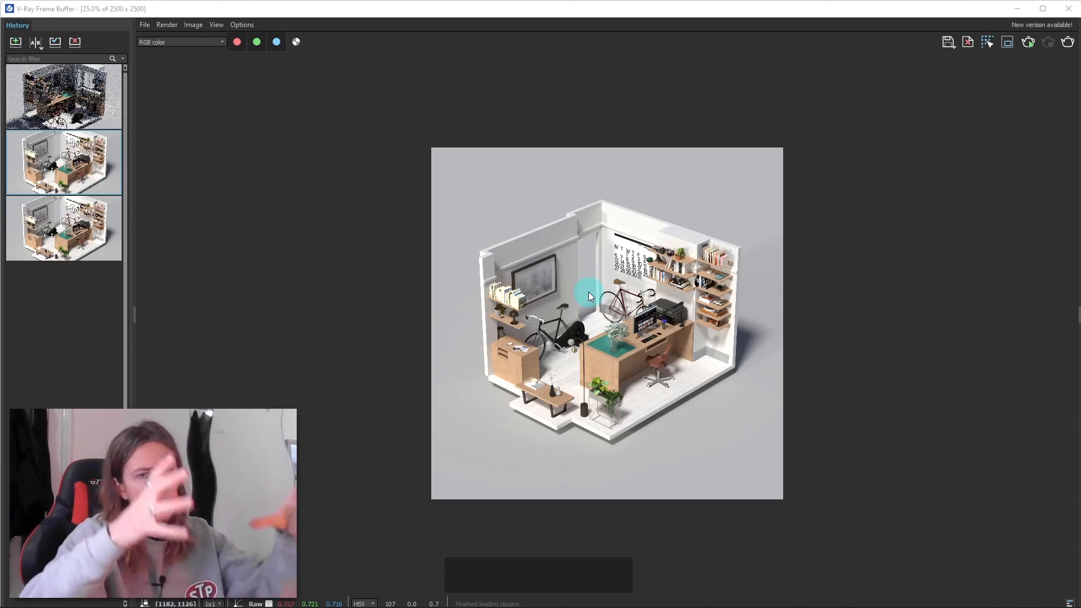
pyautogui.scroll(1, 617, 362)
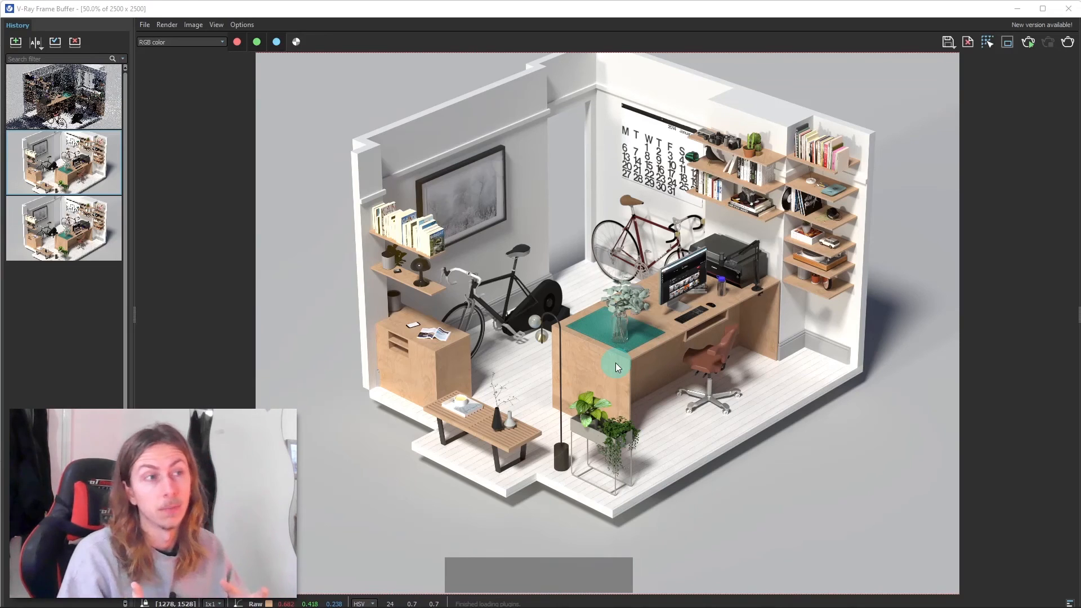
pyautogui.doubleClick(616, 362)
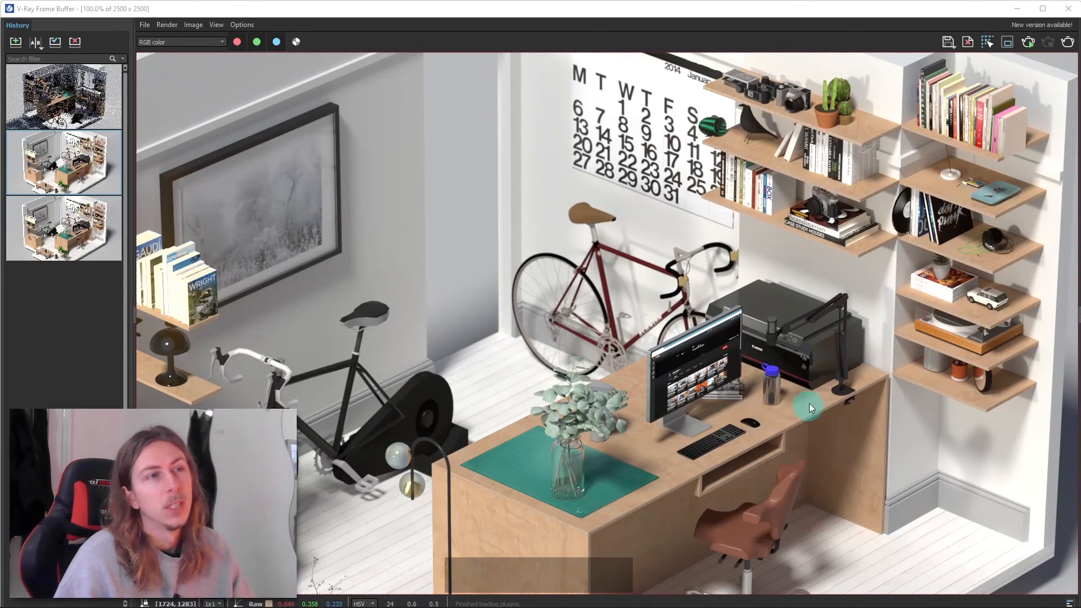
pyautogui.scroll(1, 763, 397)
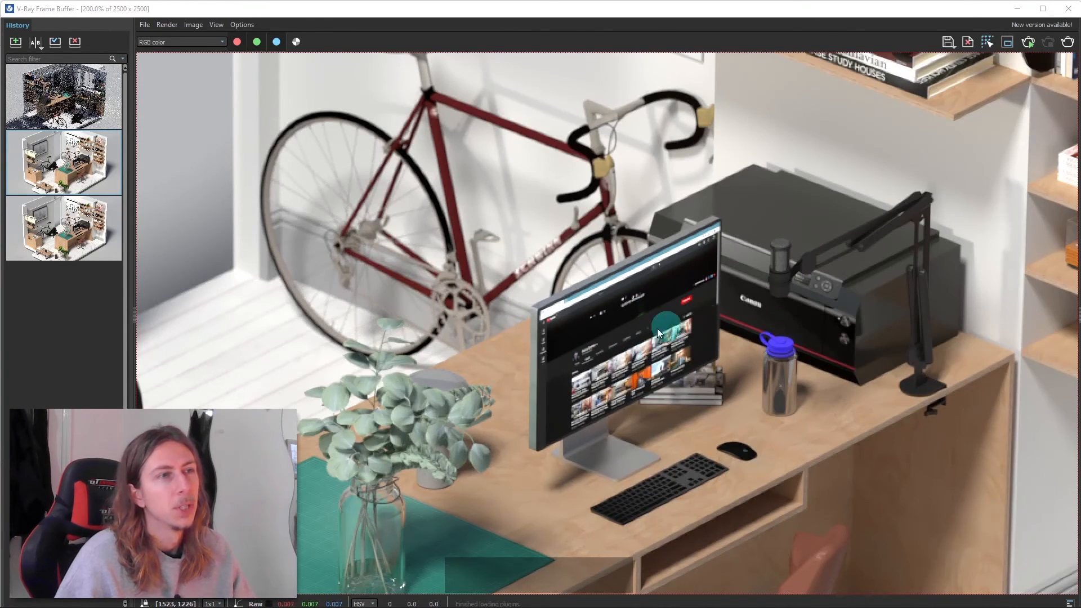
pyautogui.scroll(-2, 813, 329)
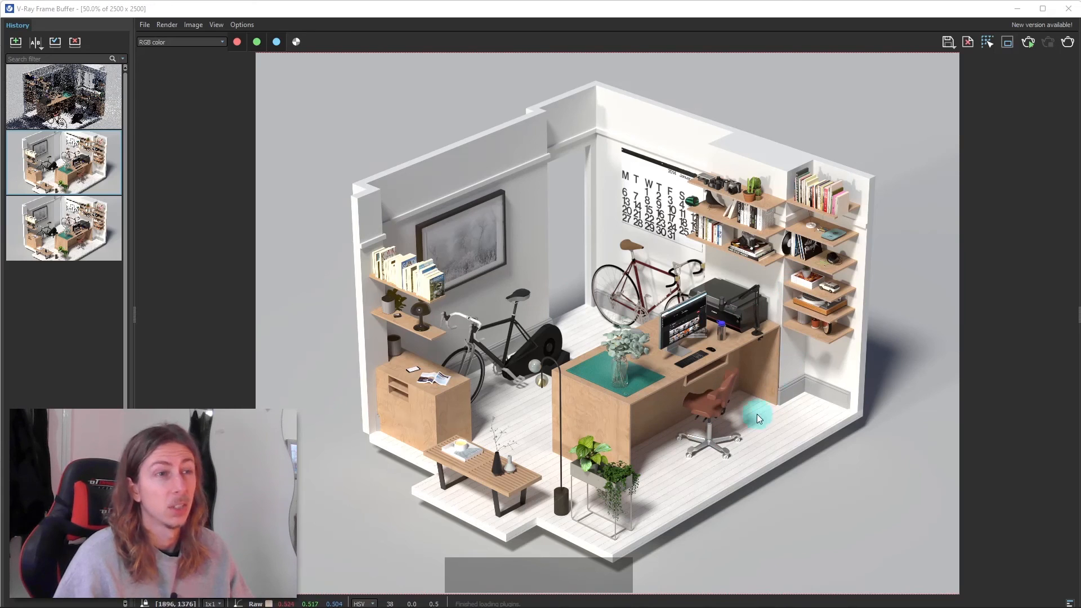
pyautogui.scroll(2, 523, 451)
pyautogui.scroll(-2, 535, 397)
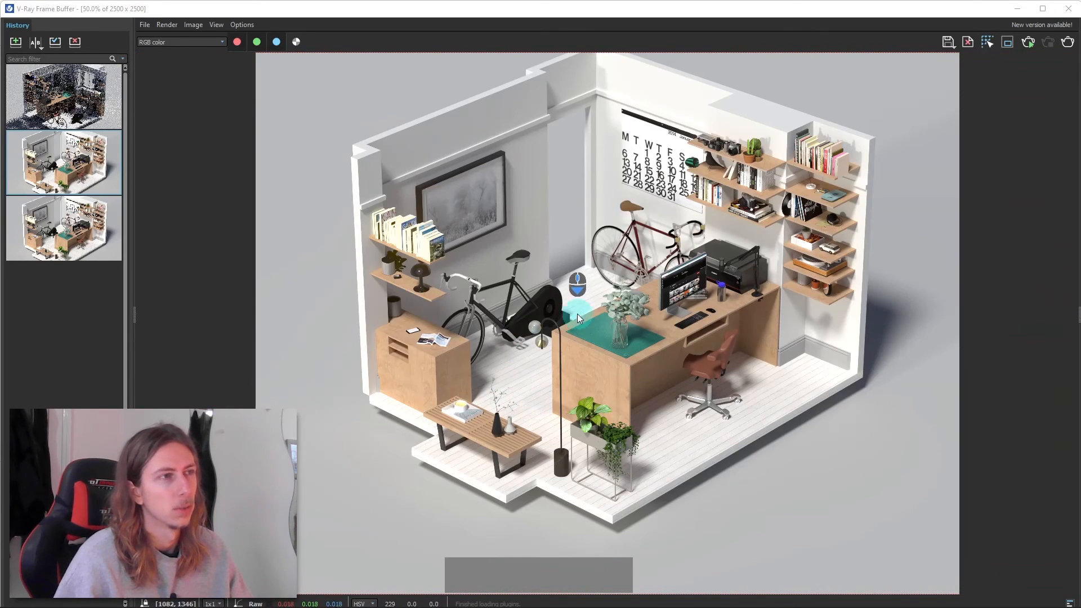
# - Inspect the framed picture and bookshelf in the render, and review the room's overall composition
pyautogui.scroll(2, 445, 162)
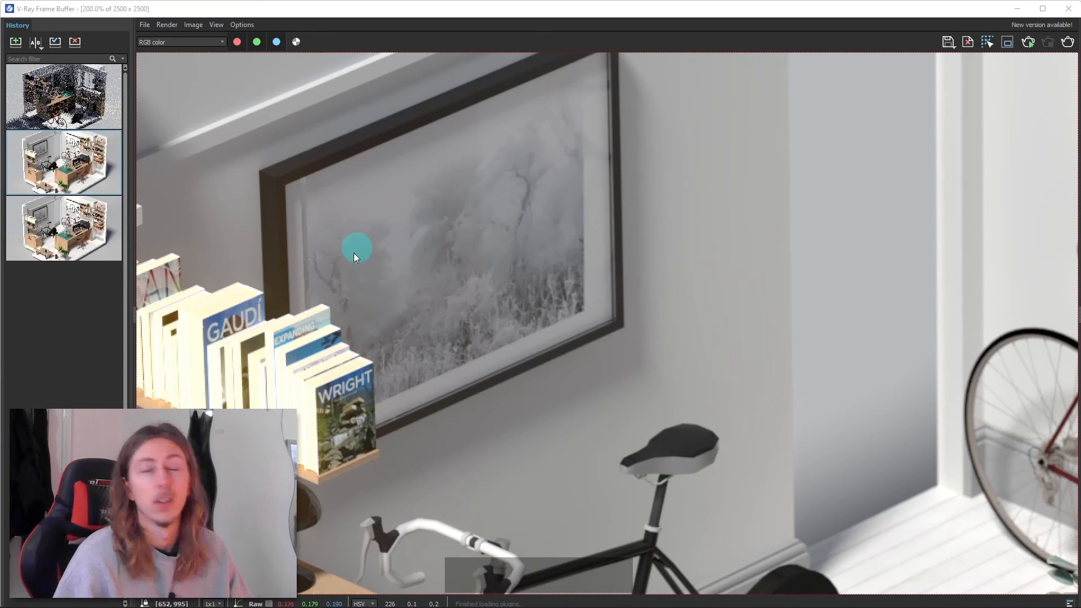
pyautogui.scroll(-1, 373, 231)
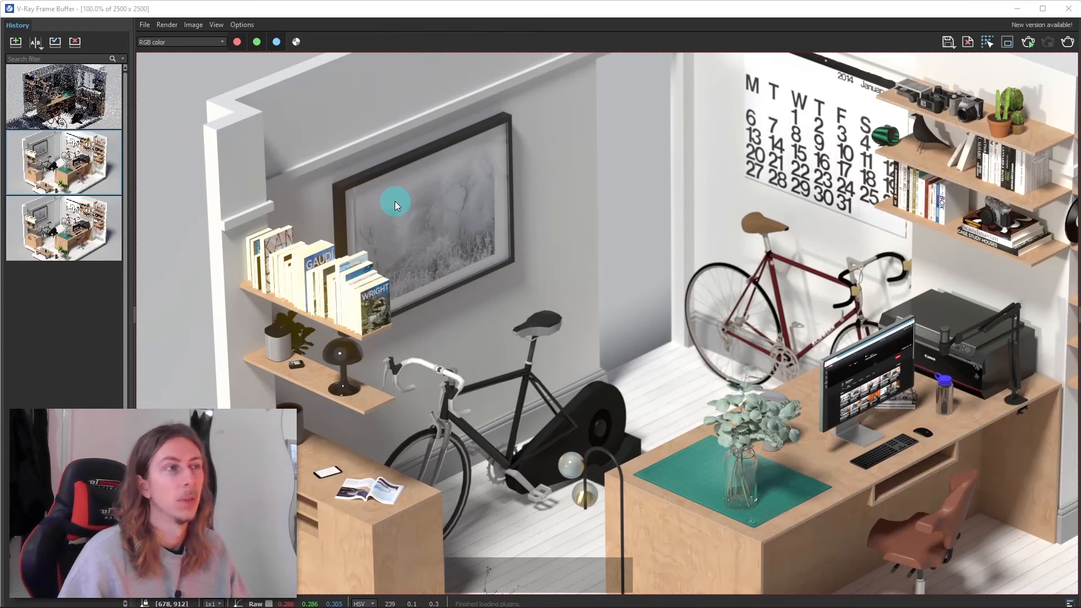
pyautogui.scroll(-1, 397, 211)
pyautogui.scroll(-1, 802, 280)
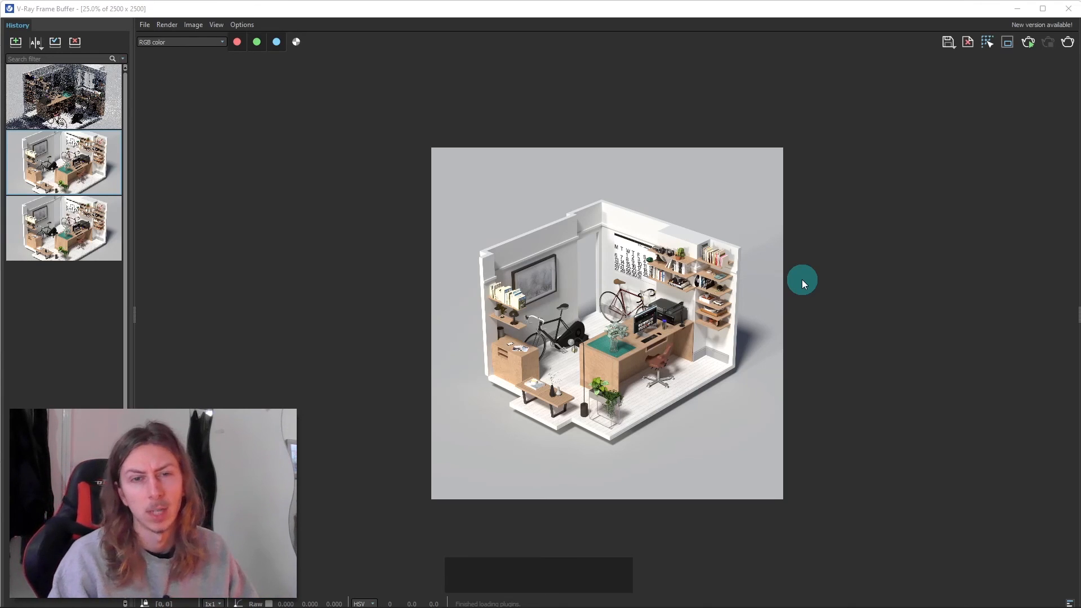
pyautogui.scroll(1, 802, 280)
pyautogui.scroll(-1, 688, 342)
pyautogui.scroll(1, 773, 340)
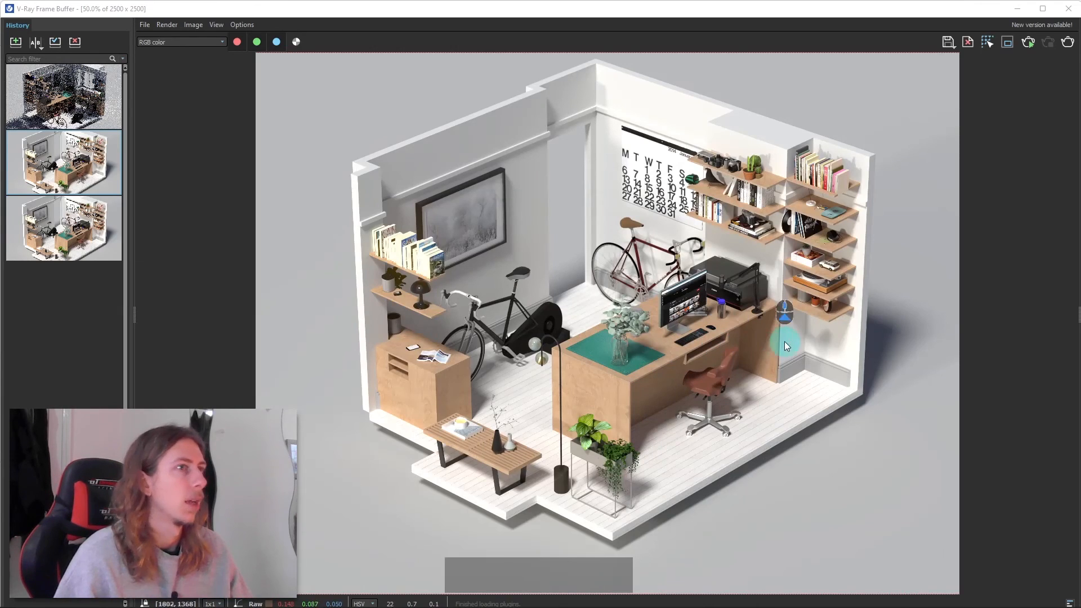
pyautogui.scroll(-1, 820, 360)
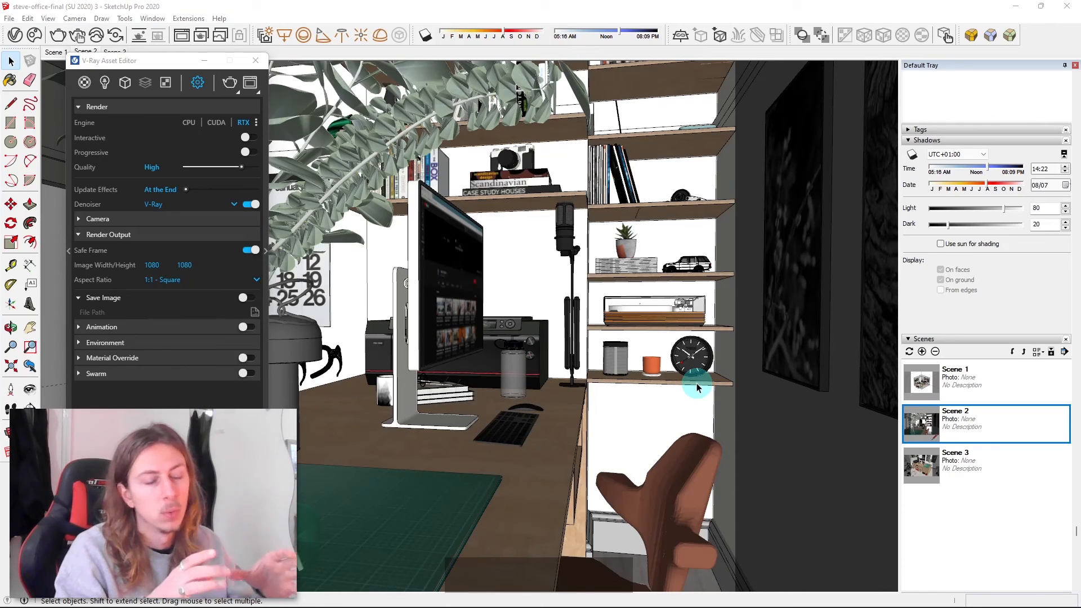
# - Check the camera's field of view in Scene 2
pyautogui.click(75, 18)
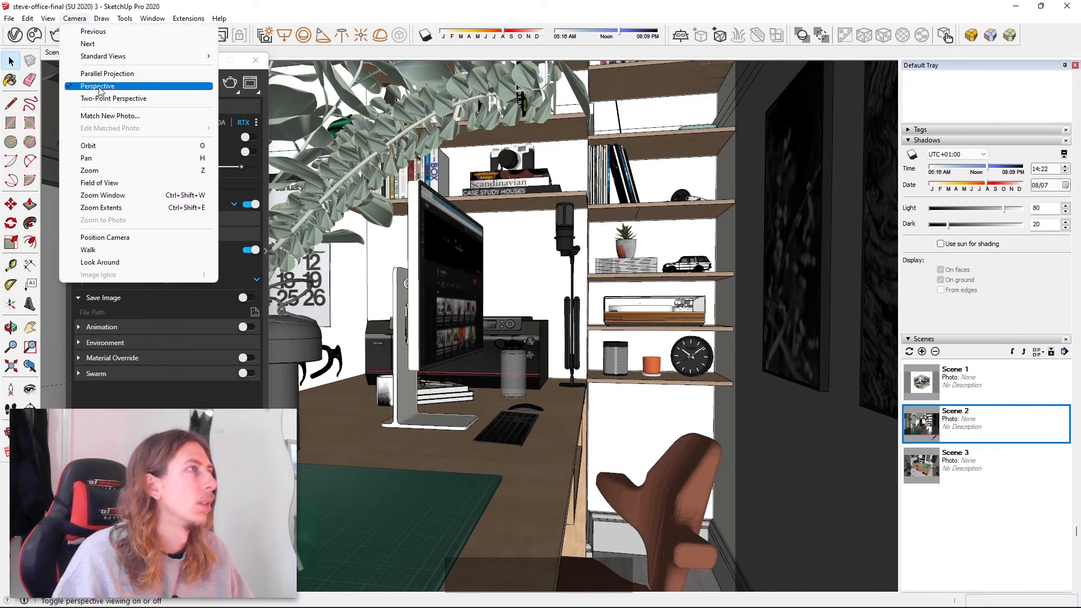
pyautogui.click(105, 183)
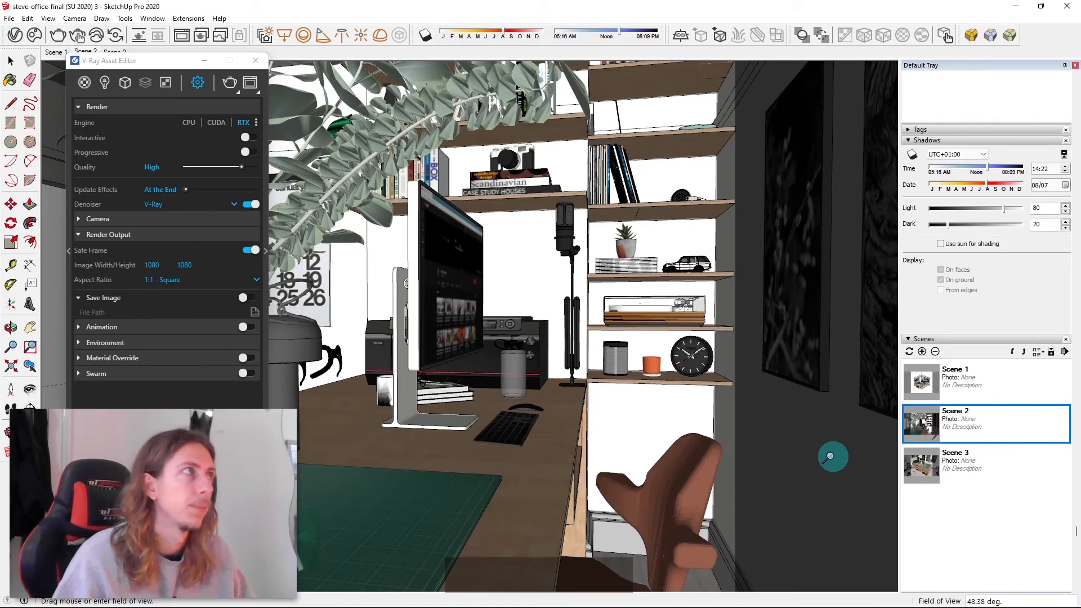
pyautogui.click(79, 19)
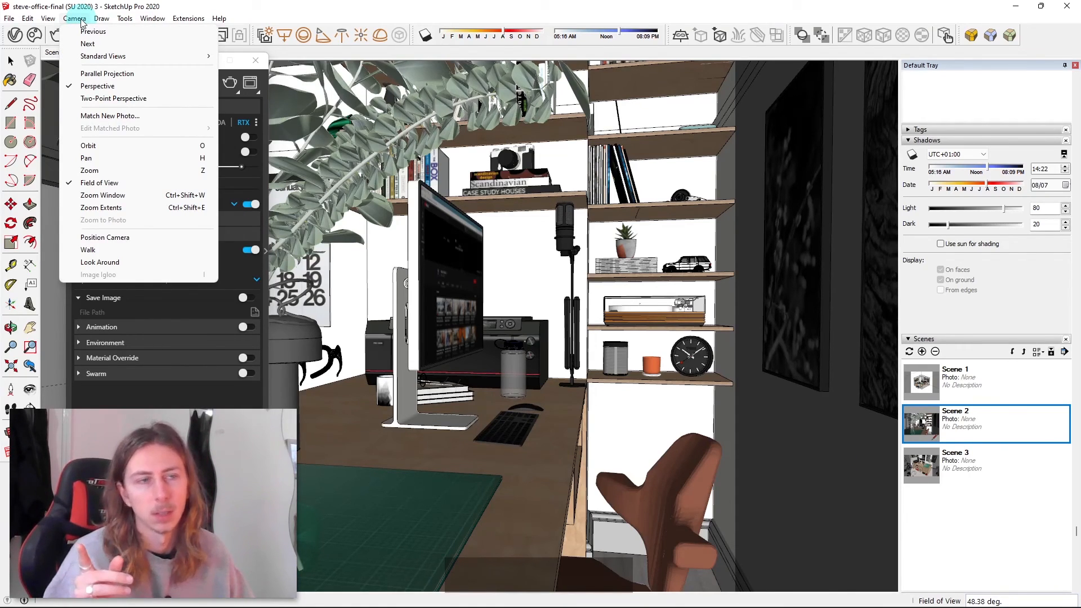
pyautogui.click(79, 21)
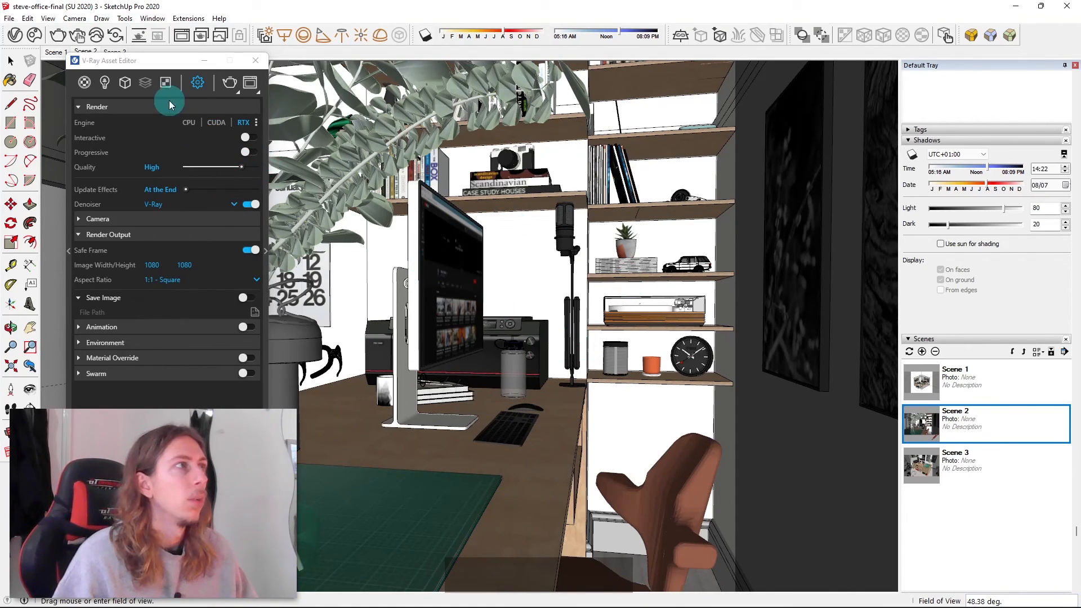
# - Review the aspect ratio options for the V-Ray render output
pyautogui.moveTo(164, 67); pyautogui.dragTo(246, 73)
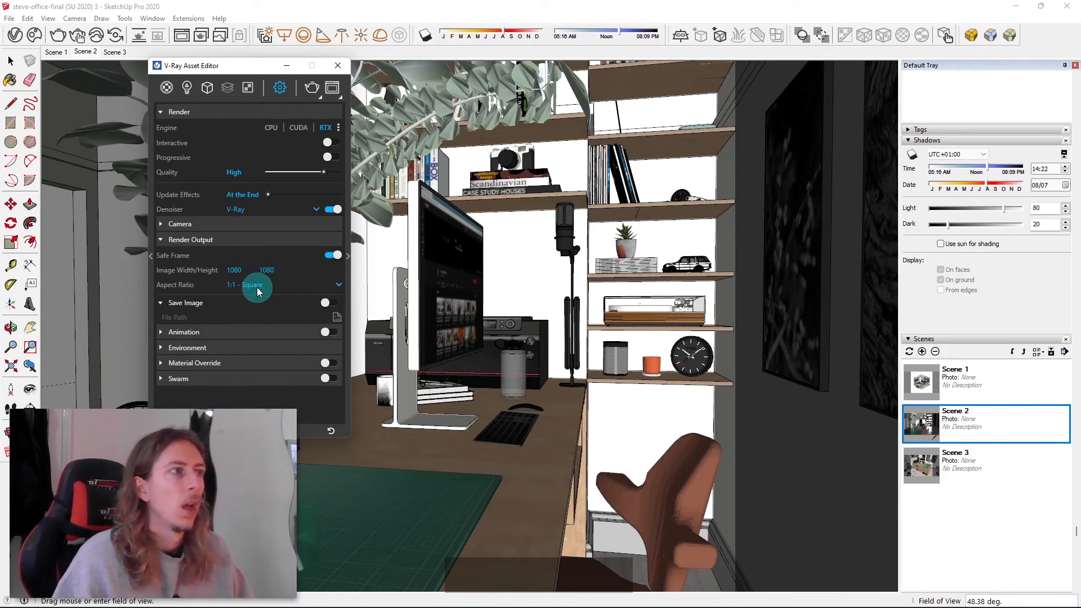
pyautogui.click(257, 288)
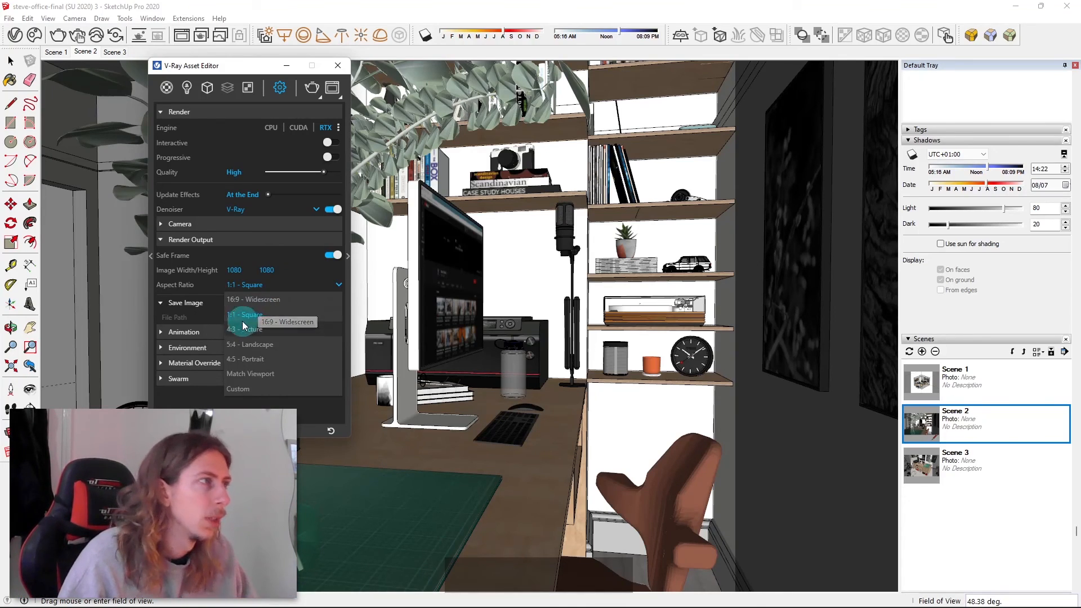
pyautogui.click(198, 242)
# - Set the V-Ray camera's depth-of-field focus distance by picking a point on the desk monitor in Scene 2
pyautogui.click(177, 224)
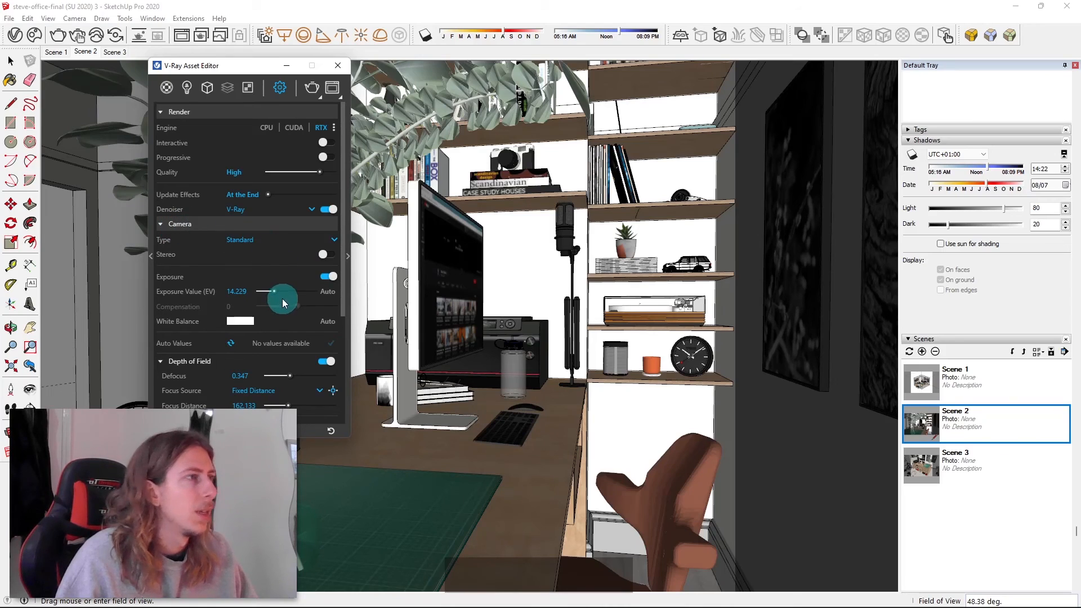
pyautogui.scroll(-1, 282, 299)
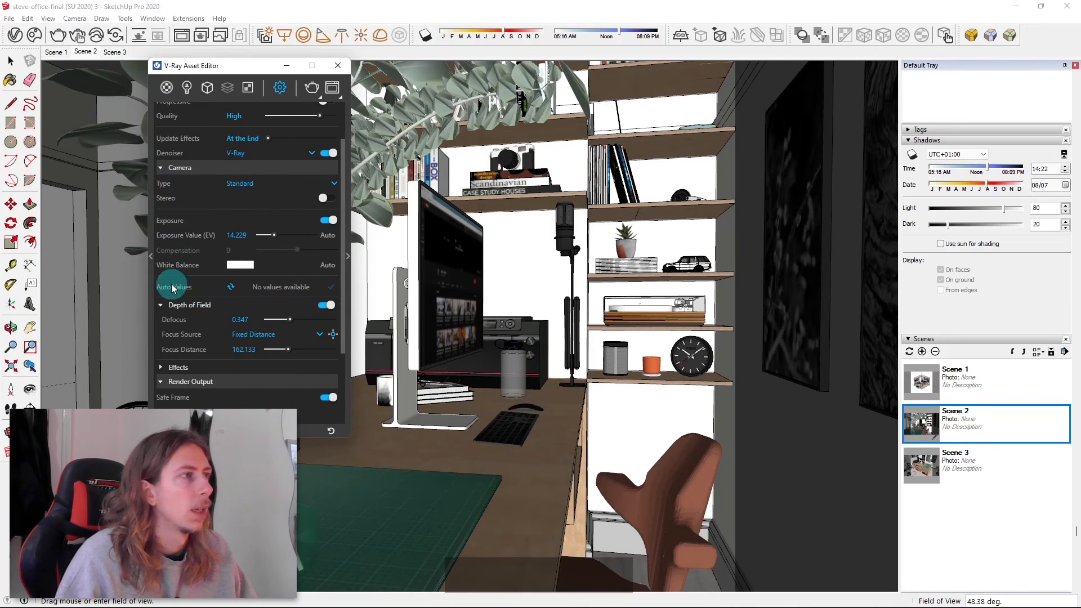
pyautogui.click(163, 305)
pyautogui.click(162, 305)
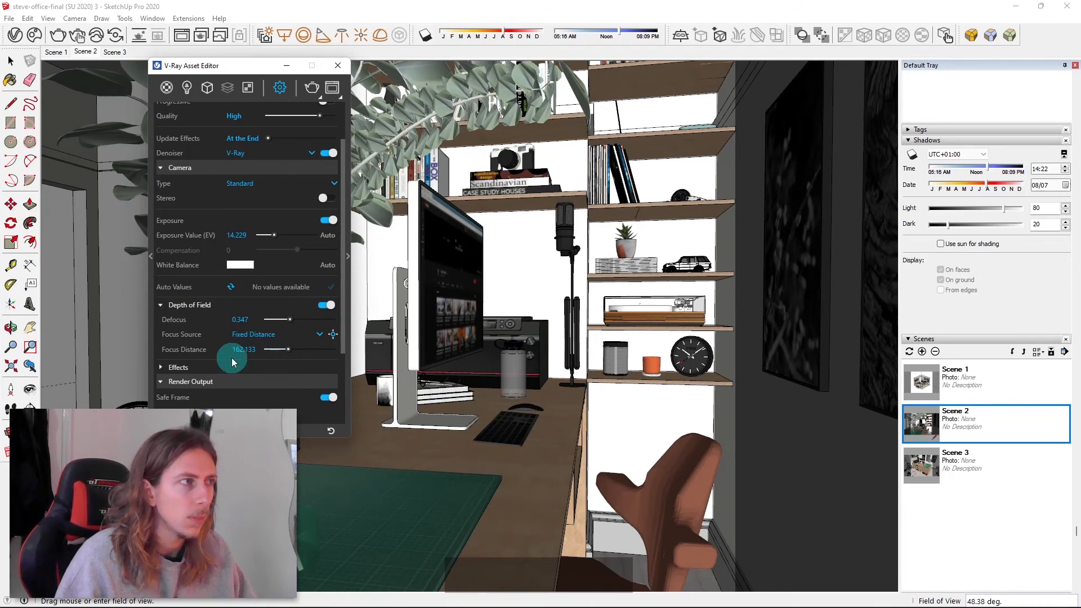
pyautogui.click(334, 337)
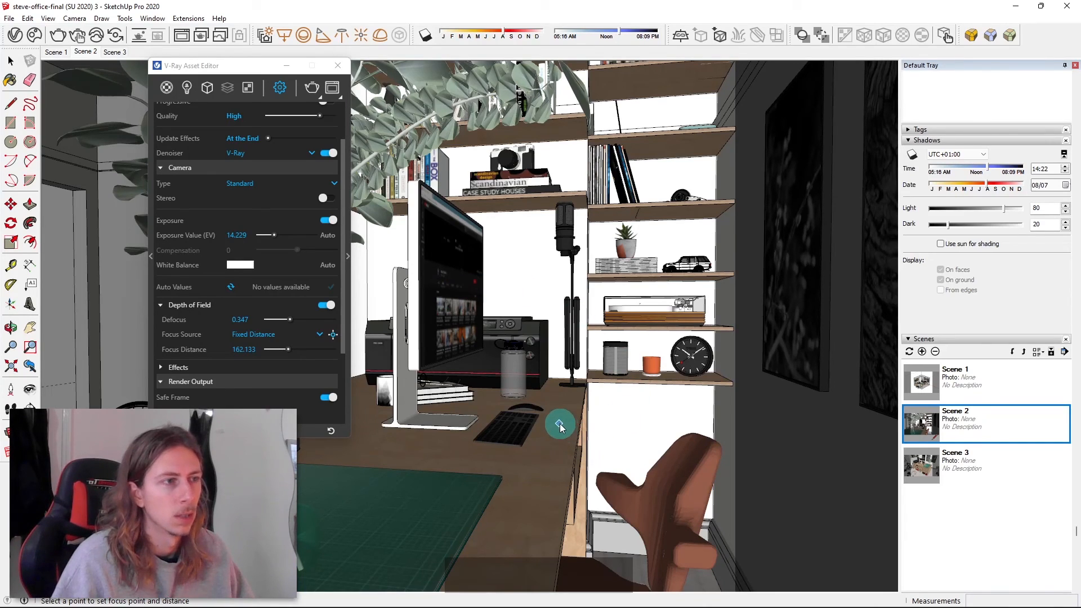
pyautogui.click(459, 318)
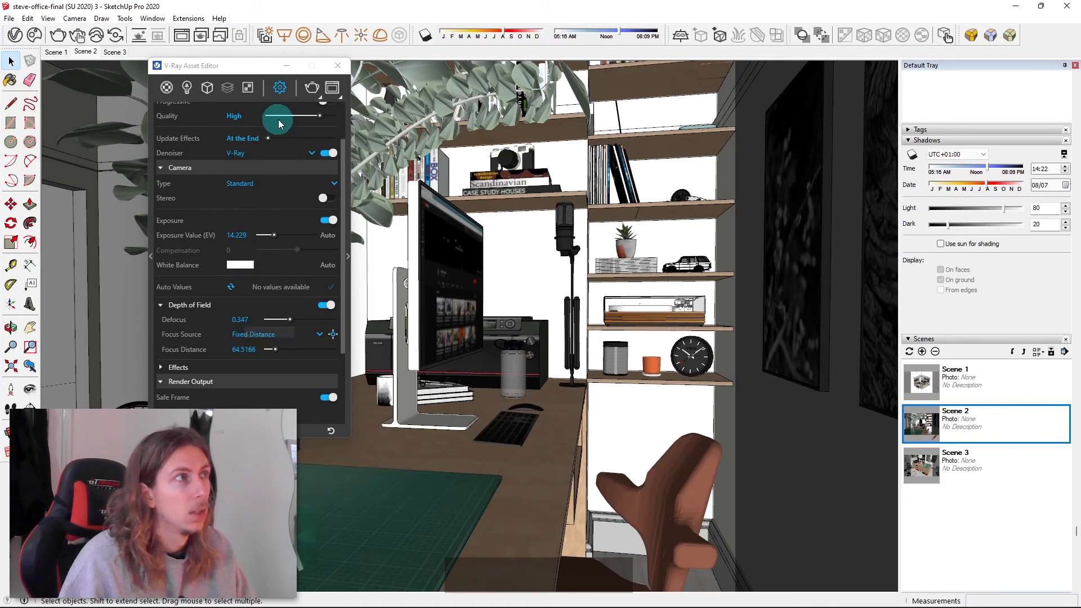
# - Increase the depth-of-field Defocus amount to 0.402
pyautogui.moveTo(251, 66); pyautogui.dragTo(106, 61)
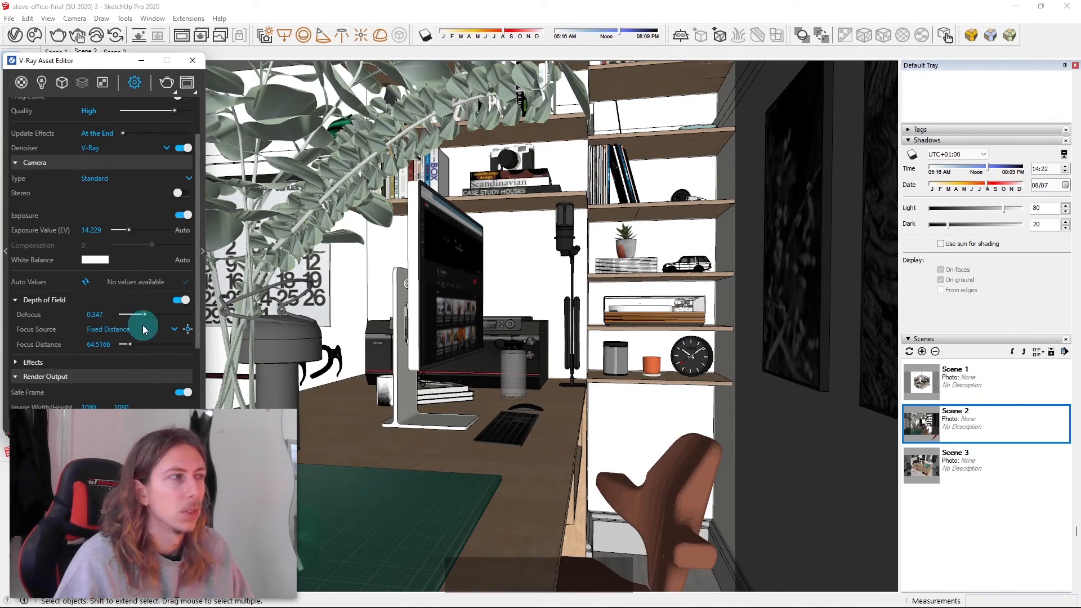
pyautogui.moveTo(140, 317); pyautogui.dragTo(149, 320)
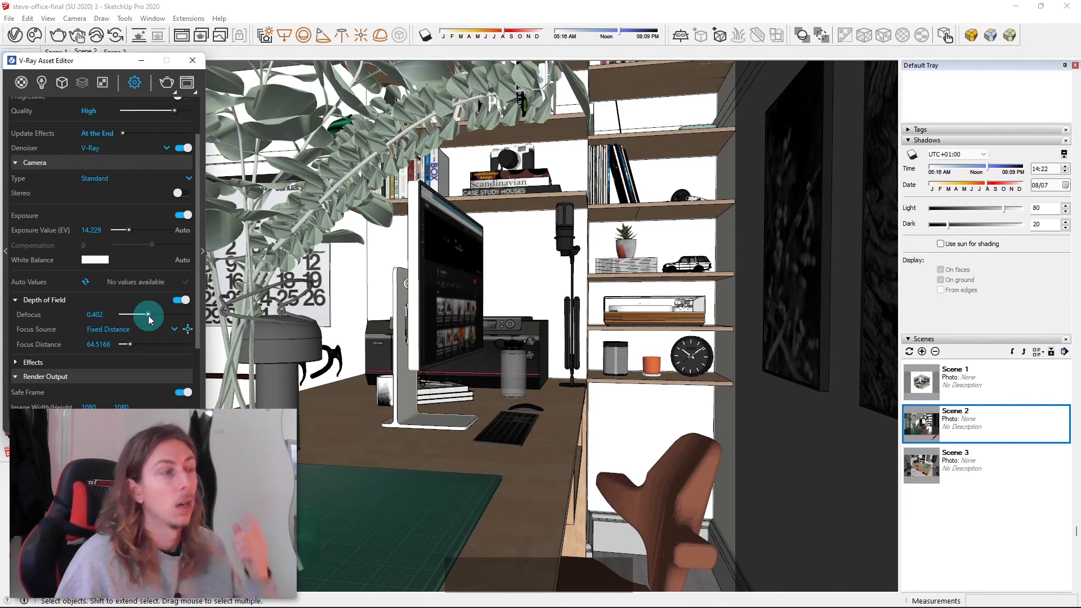
pyautogui.moveTo(100, 70); pyautogui.dragTo(221, 69)
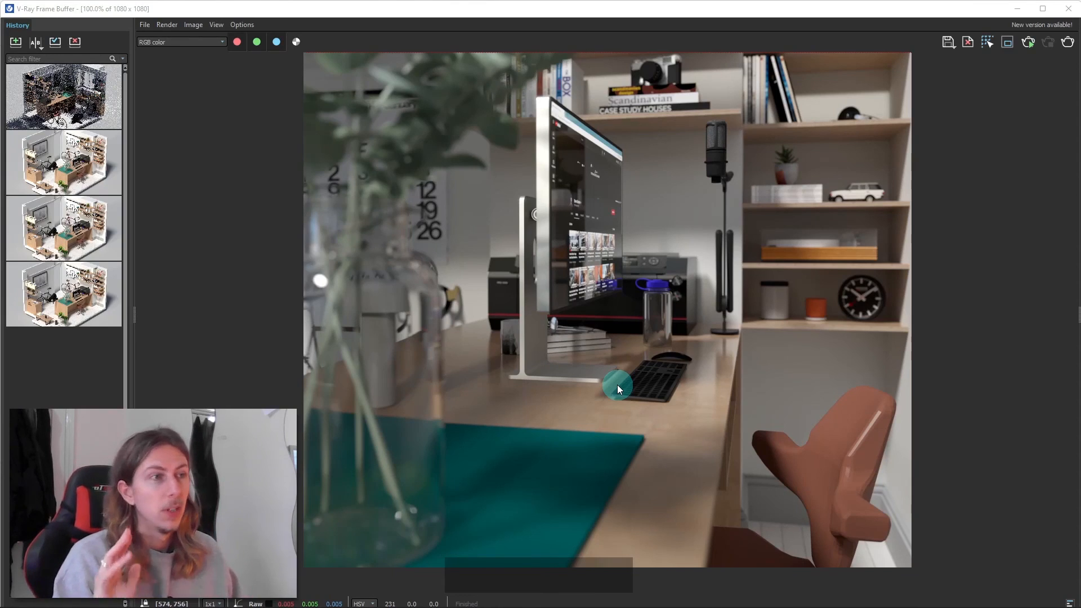
# - Examine the finished Scene 2 desk render in the V-Ray Frame Buffer, comparing the focused monitor with the blurred foreground plant and background shelves
pyautogui.scroll(-1, 602, 366)
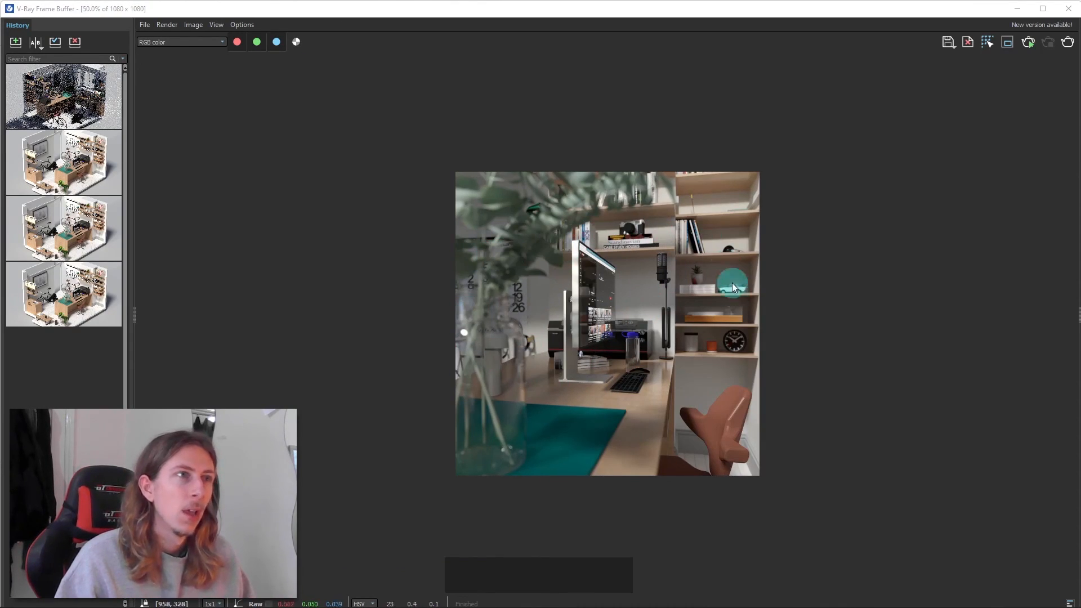
pyautogui.scroll(1, 685, 372)
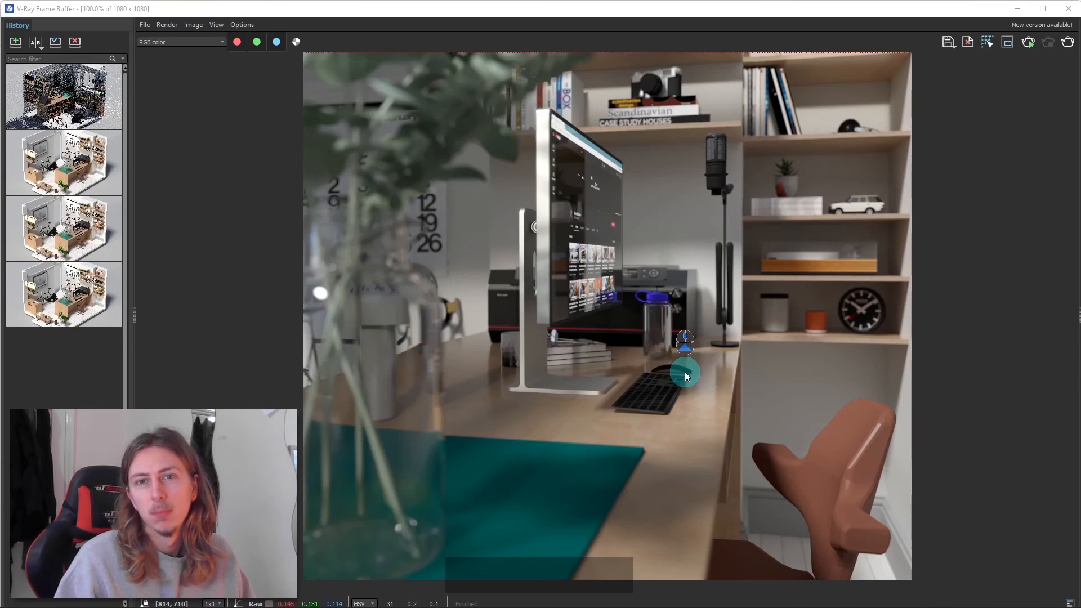
pyautogui.moveTo(658, 258); pyautogui.dragTo(653, 366, button='middle')
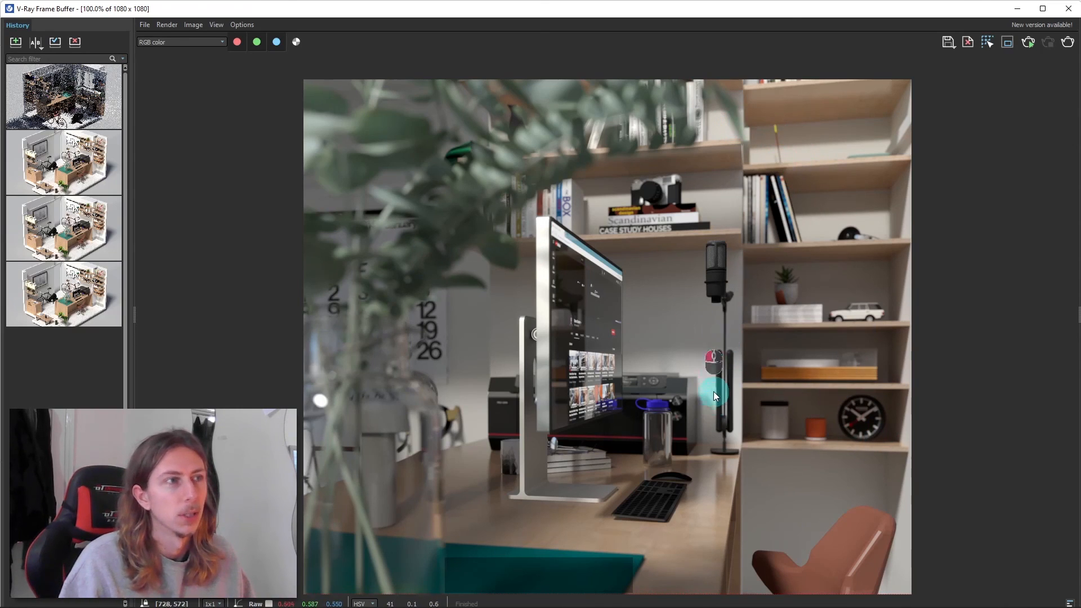
pyautogui.scroll(1, 566, 326)
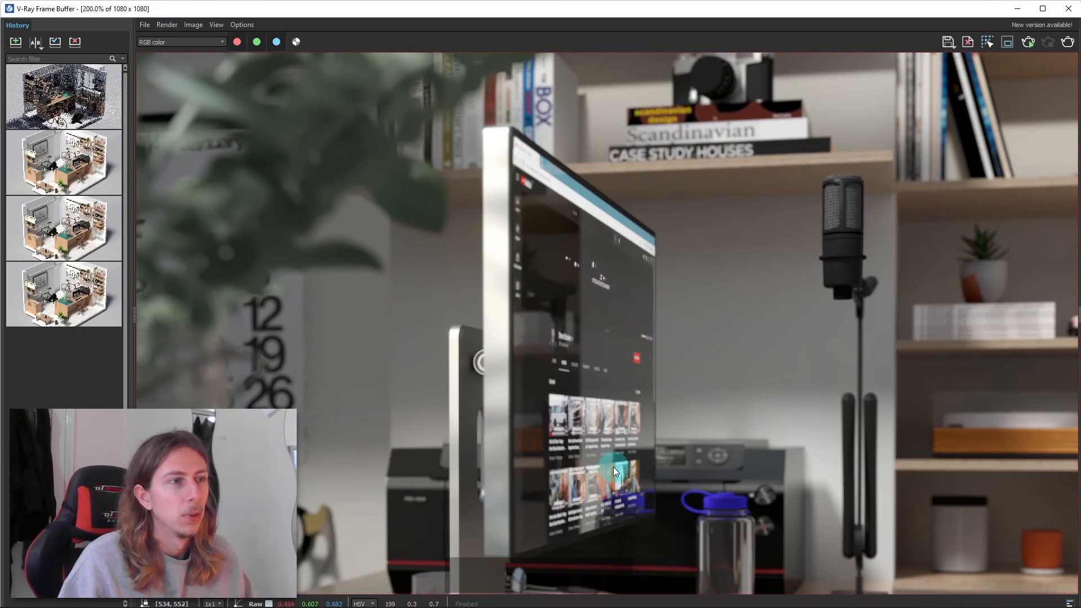
pyautogui.scroll(-1, 613, 467)
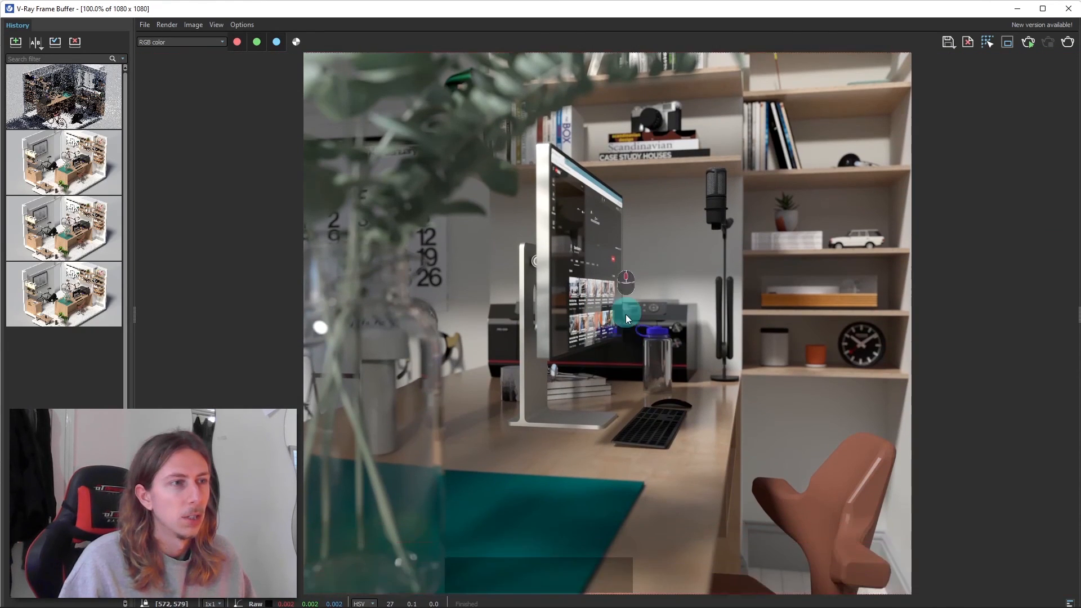
pyautogui.moveTo(620, 275); pyautogui.dragTo(621, 315, button='middle')
pyautogui.scroll(1, 724, 446)
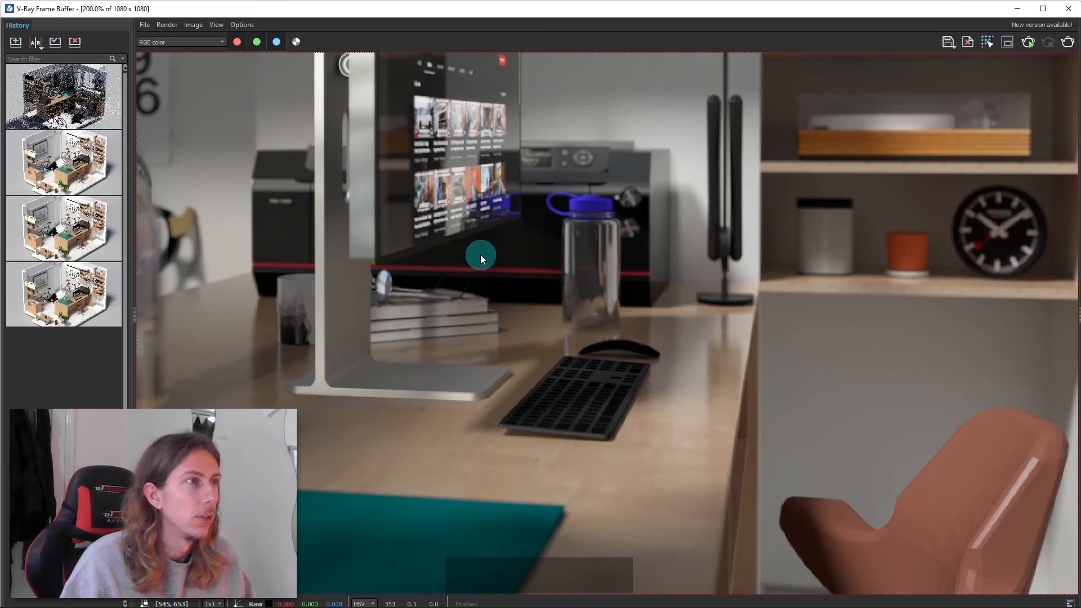
pyautogui.moveTo(464, 187); pyautogui.dragTo(627, 422, button='middle')
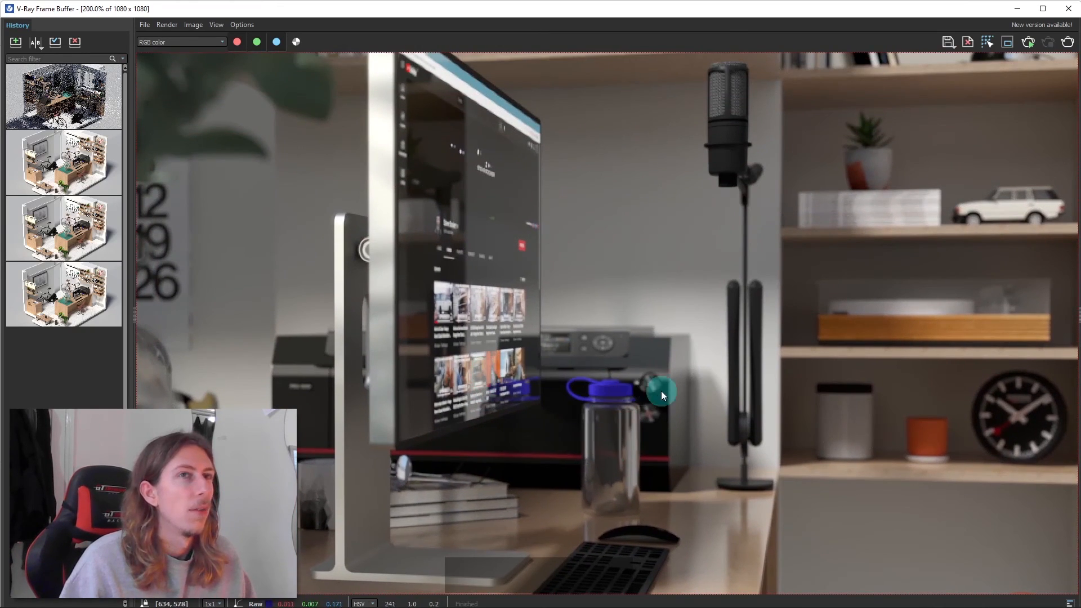
pyautogui.scroll(-2, 617, 400)
pyautogui.scroll(2, 638, 340)
pyautogui.scroll(-1, 638, 343)
pyautogui.moveTo(472, 143); pyautogui.dragTo(548, 283, button='middle')
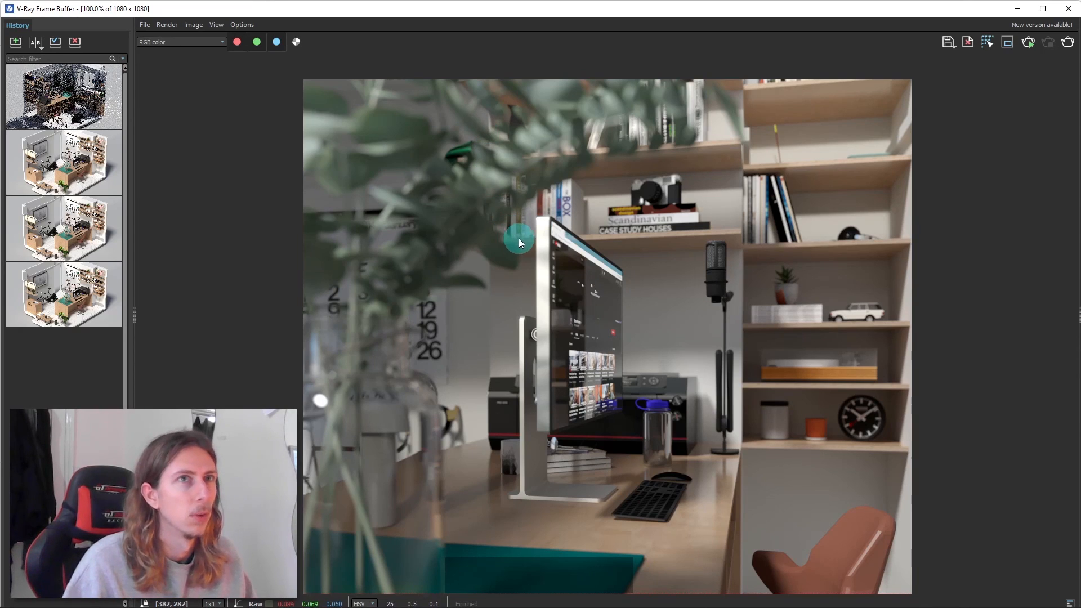
pyautogui.scroll(-1, 788, 135)
# - Show the render's correction layers and brighten the image by setting the Exposure layer's exposure to 1.406
pyautogui.click(1043, 8)
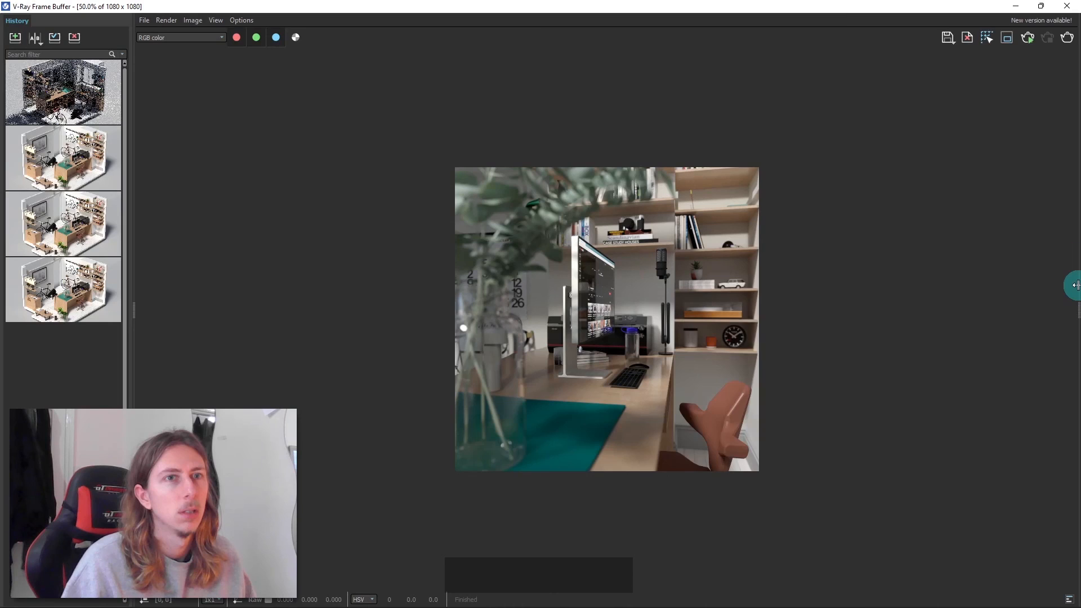
pyautogui.click(1076, 285)
pyautogui.click(927, 75)
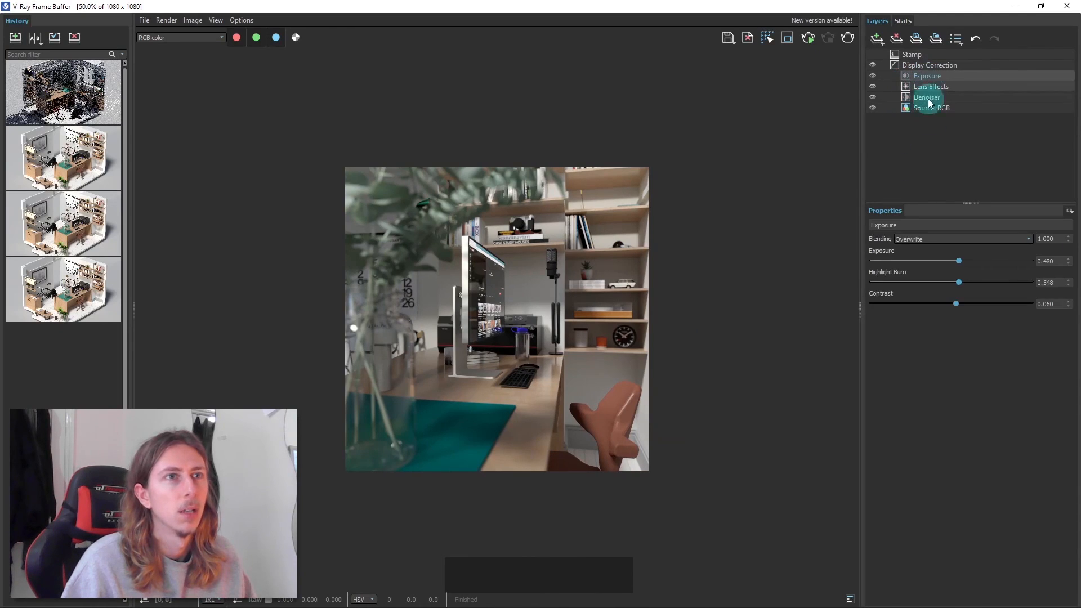
pyautogui.moveTo(955, 265); pyautogui.dragTo(974, 262)
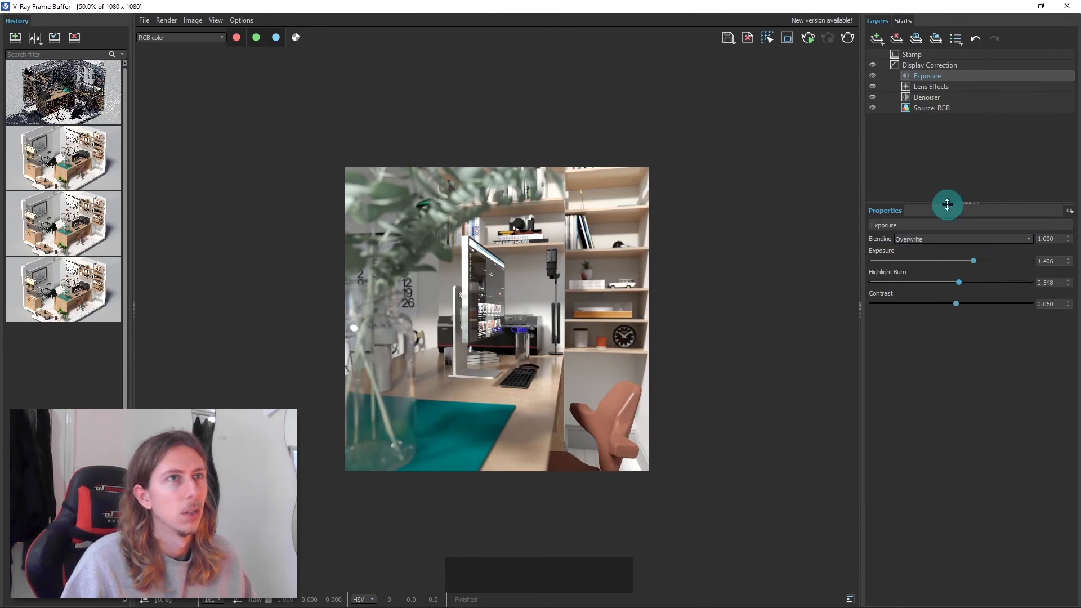
pyautogui.click(880, 38)
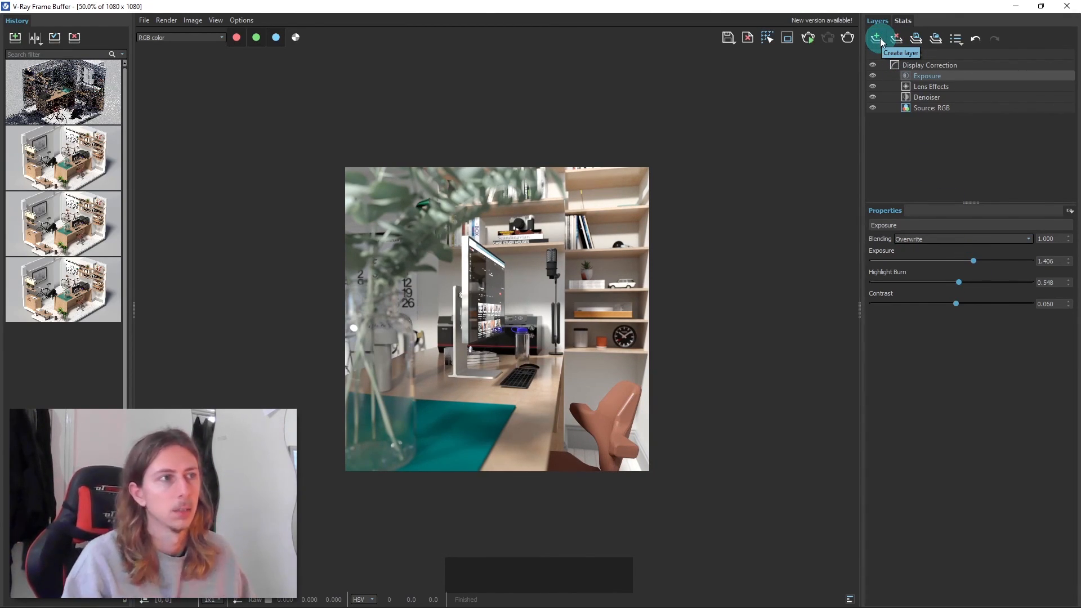
# - Compare the desk render at full size with the Lens Effects layer off and on, leaving it on
pyautogui.doubleClick(514, 252)
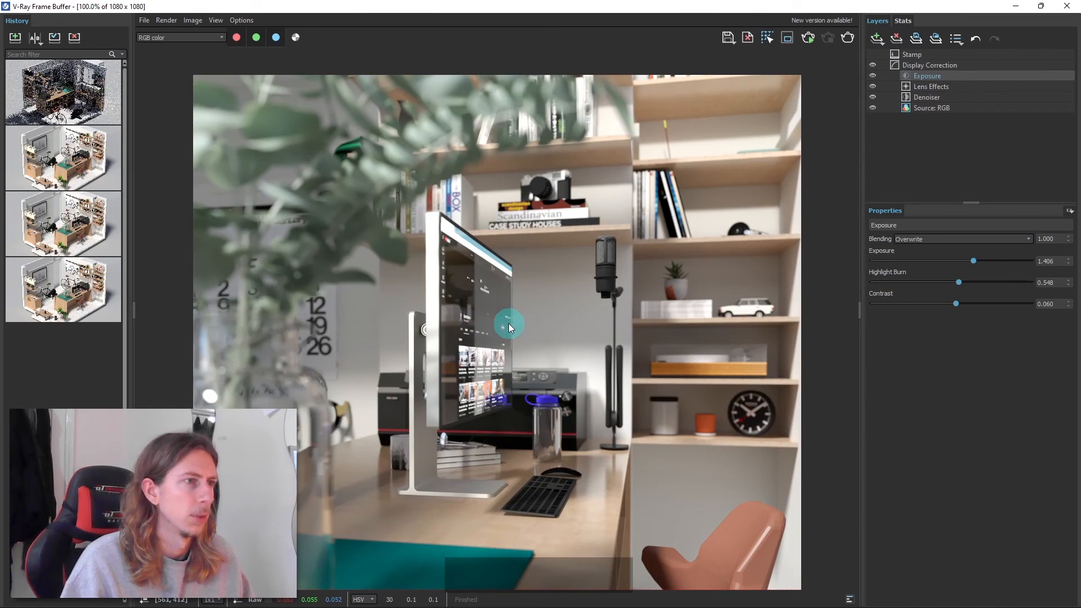
pyautogui.click(873, 88)
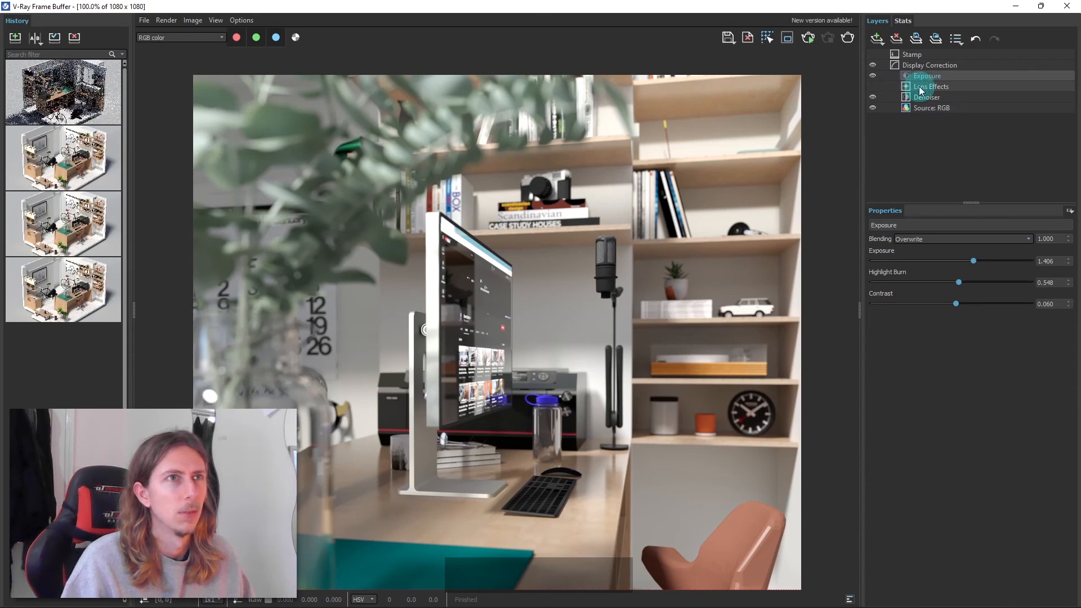
pyautogui.click(874, 87)
pyautogui.click(873, 87)
pyautogui.click(873, 86)
# - Inspect the brightened render close up around the monitor stand, glass vase, green desk mat and keyboard
pyautogui.click(486, 186)
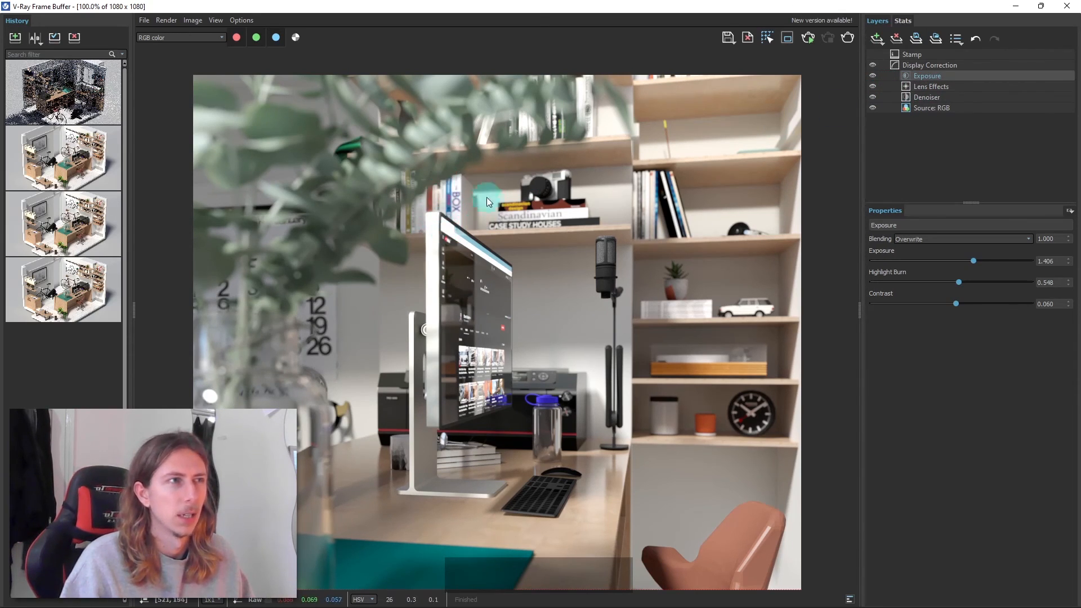
pyautogui.scroll(2, 441, 488)
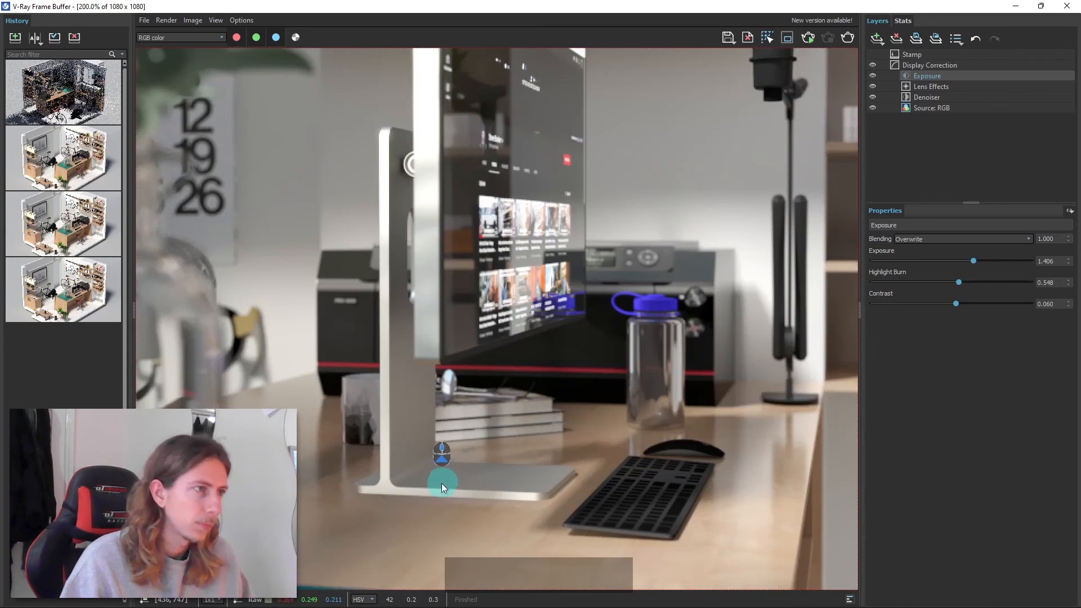
pyautogui.moveTo(484, 431); pyautogui.dragTo(388, 224, button='middle')
pyautogui.moveTo(619, 268); pyautogui.dragTo(773, 391, button='middle')
pyautogui.moveTo(418, 245); pyautogui.dragTo(556, 347, button='middle')
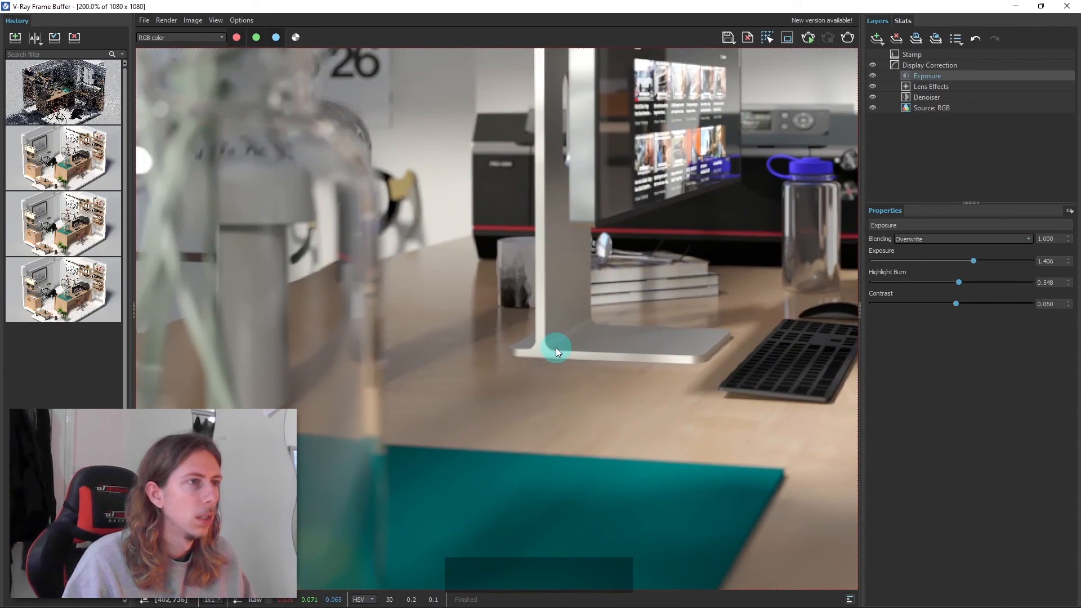
pyautogui.moveTo(445, 336); pyautogui.dragTo(398, 336, button='middle')
pyautogui.moveTo(850, 339); pyautogui.dragTo(667, 340, button='middle')
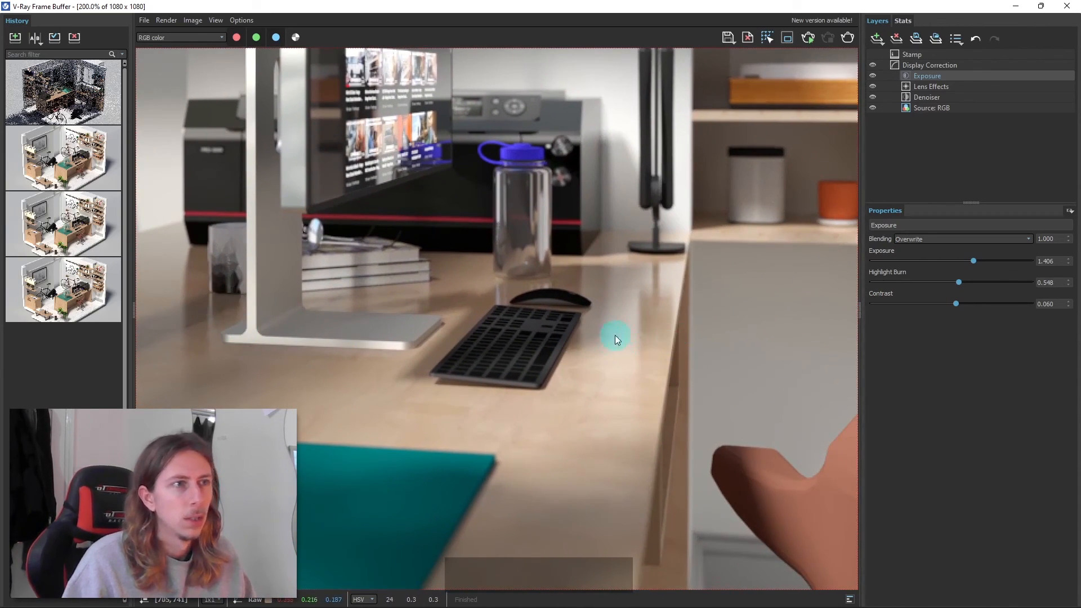
# - Inspect the wooden desk edge and the highlights on the leather chair, and review the overall image
pyautogui.scroll(-2, 620, 282)
pyautogui.moveTo(620, 282); pyautogui.dragTo(640, 215, button='middle')
pyautogui.scroll(-3, 565, 366)
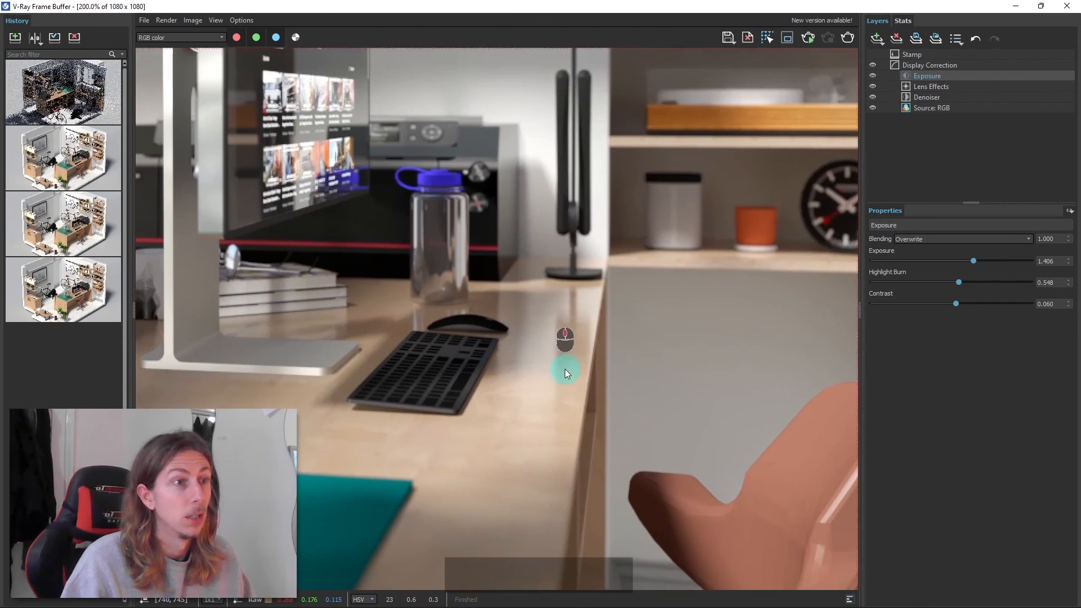
pyautogui.scroll(-1, 577, 325)
pyautogui.scroll(3, 698, 445)
pyautogui.moveTo(700, 444); pyautogui.dragTo(519, 366, button='middle')
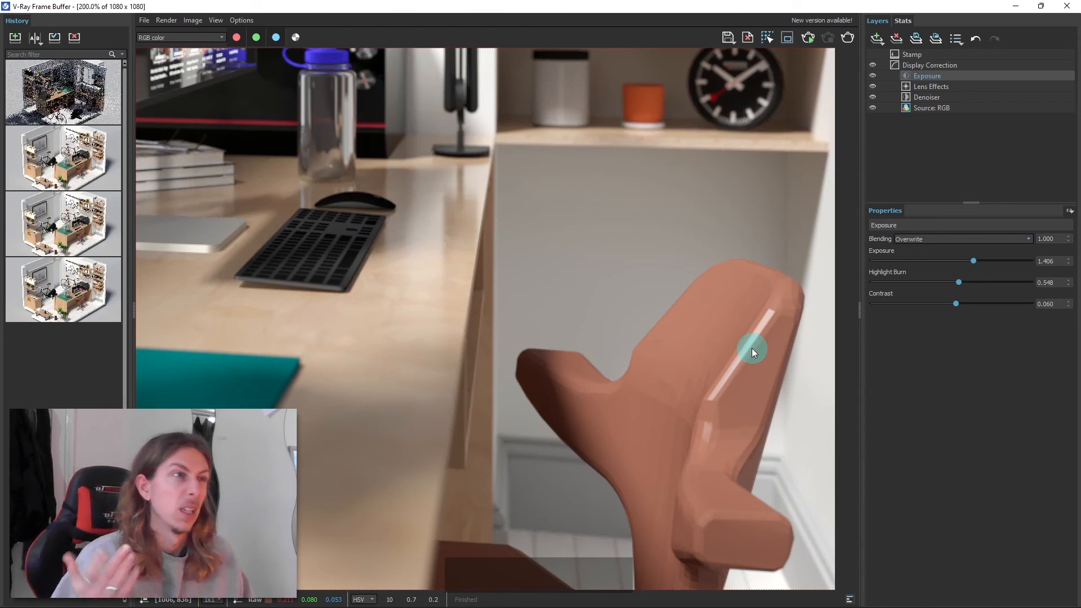
pyautogui.scroll(-3, 518, 299)
pyautogui.doubleClick(607, 360)
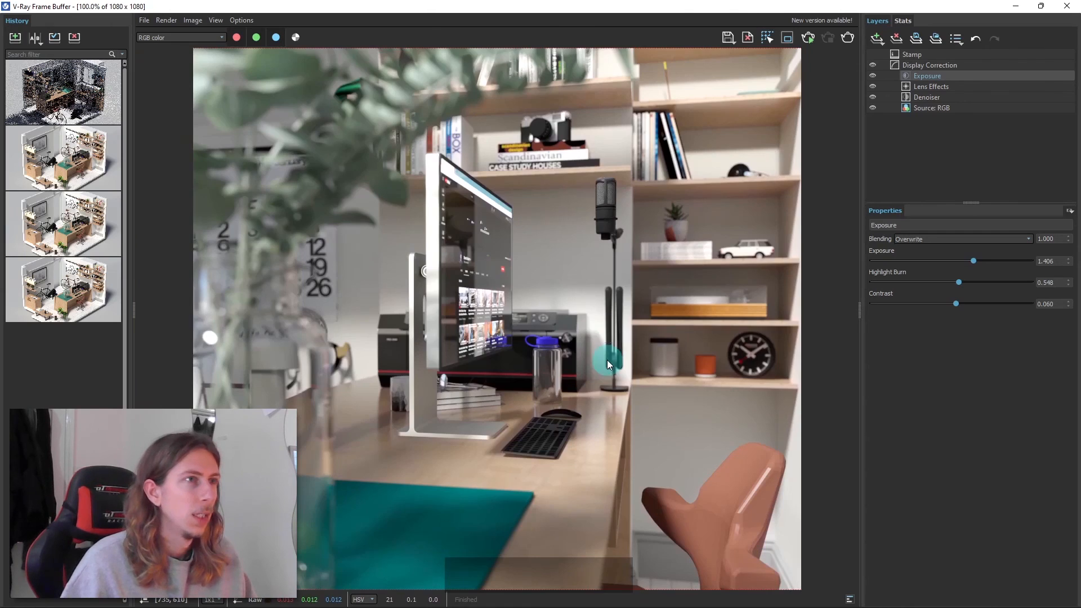
# - Review the desk render once more, from the bookshelves and microphone down to the keyboard and leather chair
pyautogui.scroll(2, 616, 220)
pyautogui.scroll(-2, 616, 229)
pyautogui.moveTo(512, 414); pyautogui.dragTo(568, 326, button='middle')
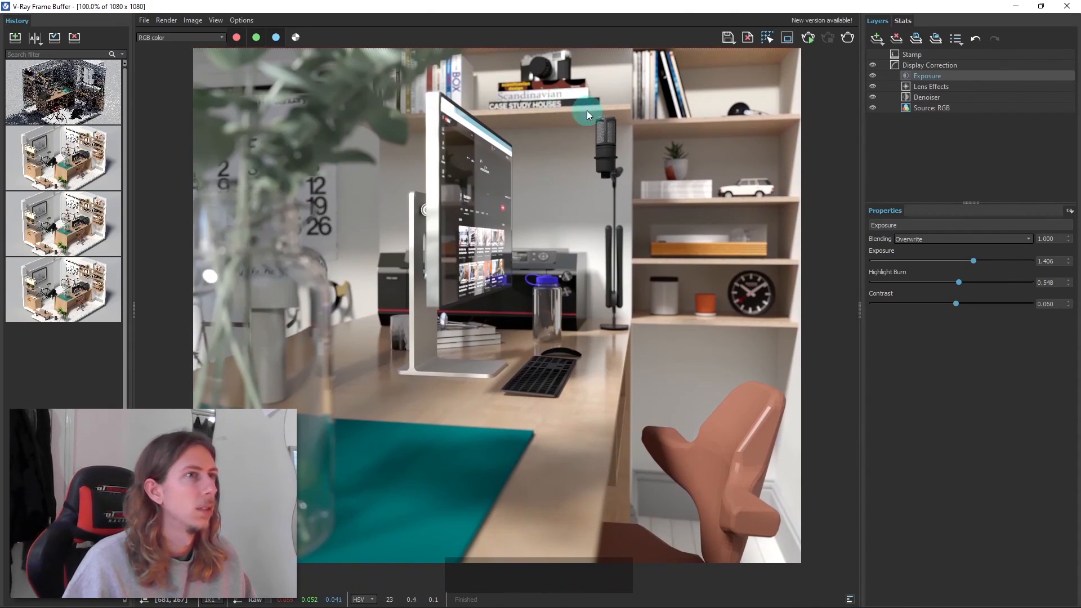
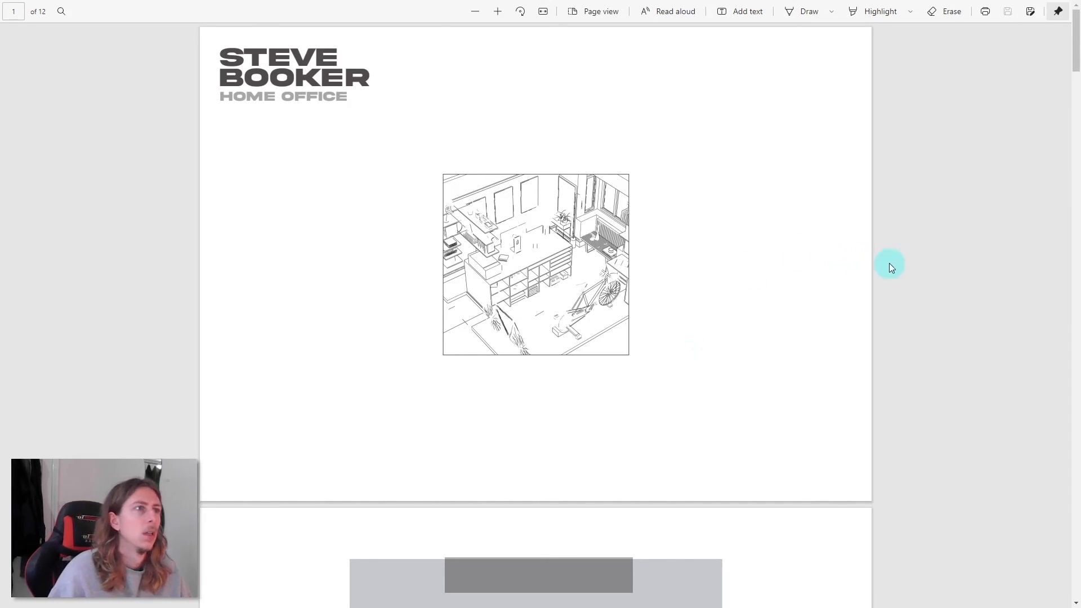
# - Switch to the Home Office PDF and look through its cover and the isometric room renders on pages 2 and 3
pyautogui.scroll(-5, 918, 257)
pyautogui.scroll(-1, 948, 193)
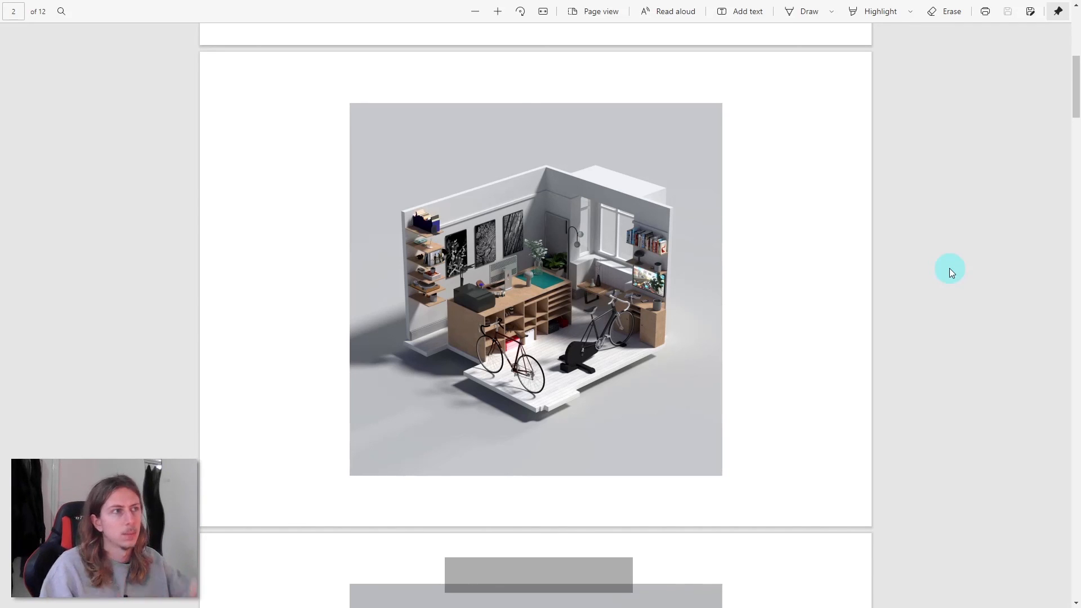
pyautogui.scroll(-5, 950, 264)
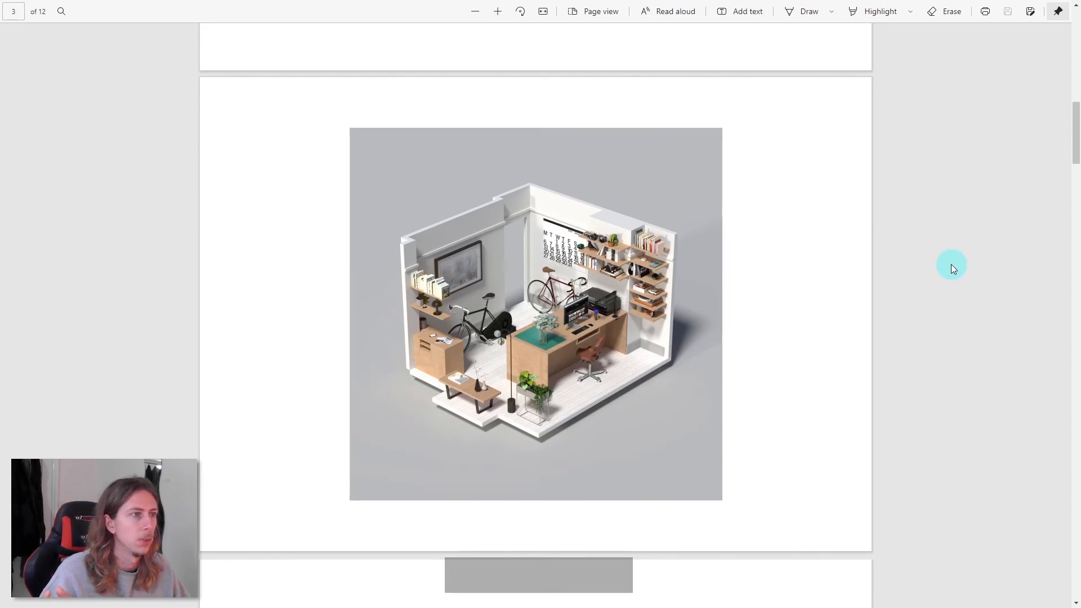
pyautogui.scroll(5, 764, 151)
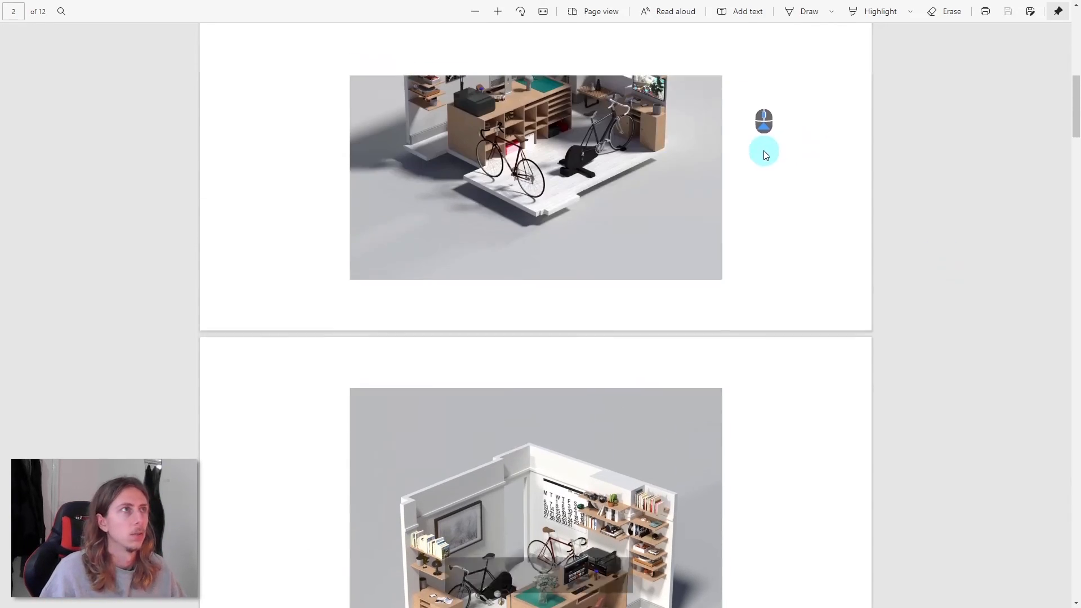
pyautogui.scroll(3, 552, 306)
pyautogui.scroll(-2, 556, 346)
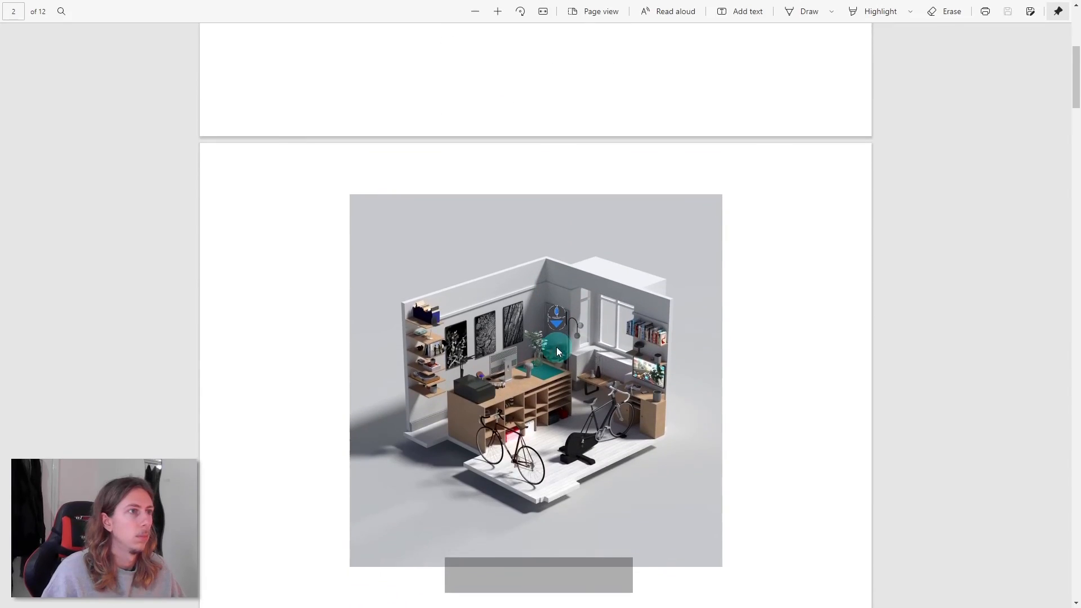
# - Examine the page 2 isometric render close up, including the bicycles, desk shelving, wall art, bench and racing game screen
pyautogui.keyDown('ctrl'); pyautogui.scroll(5, 558, 350); pyautogui.keyUp('ctrl')
pyautogui.scroll(-6, 640, 227)
pyautogui.scroll(4, 637, 248)
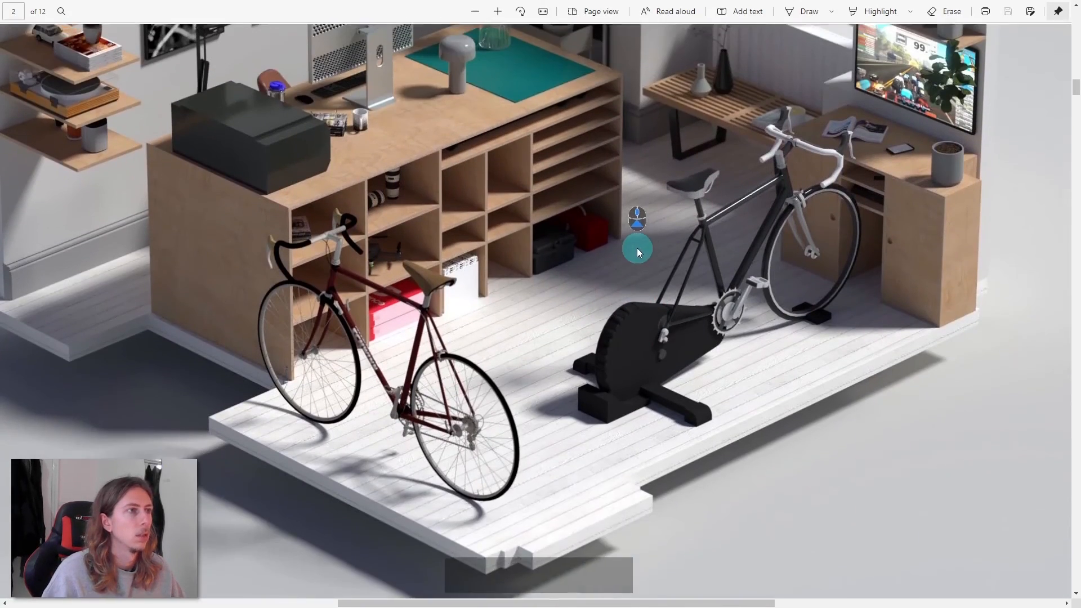
pyautogui.scroll(2, 643, 199)
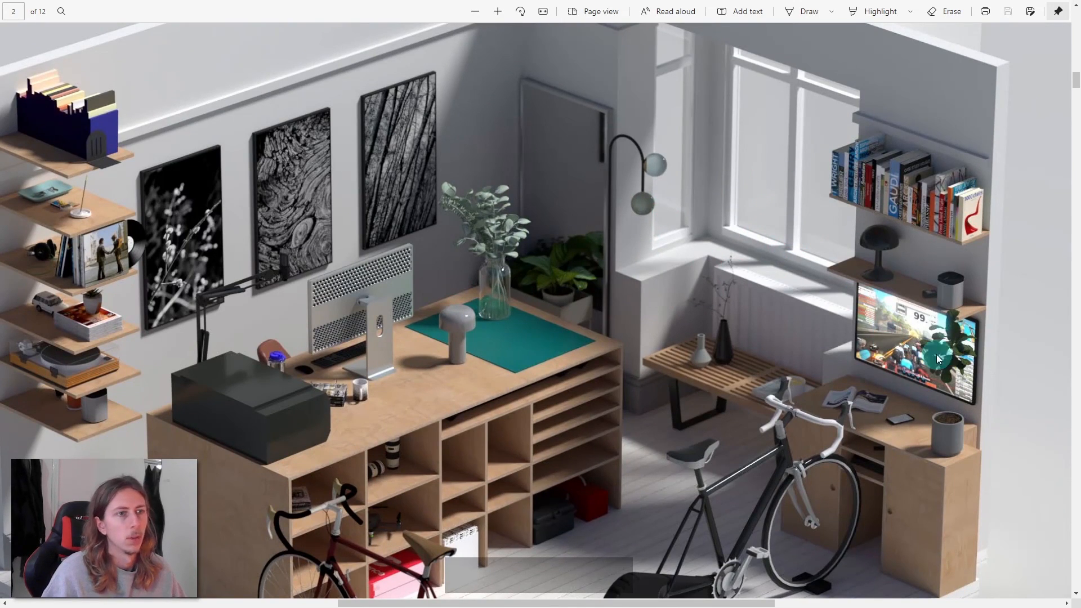
pyautogui.keyDown('ctrl'); pyautogui.scroll(3, 981, 357); pyautogui.keyUp('ctrl')
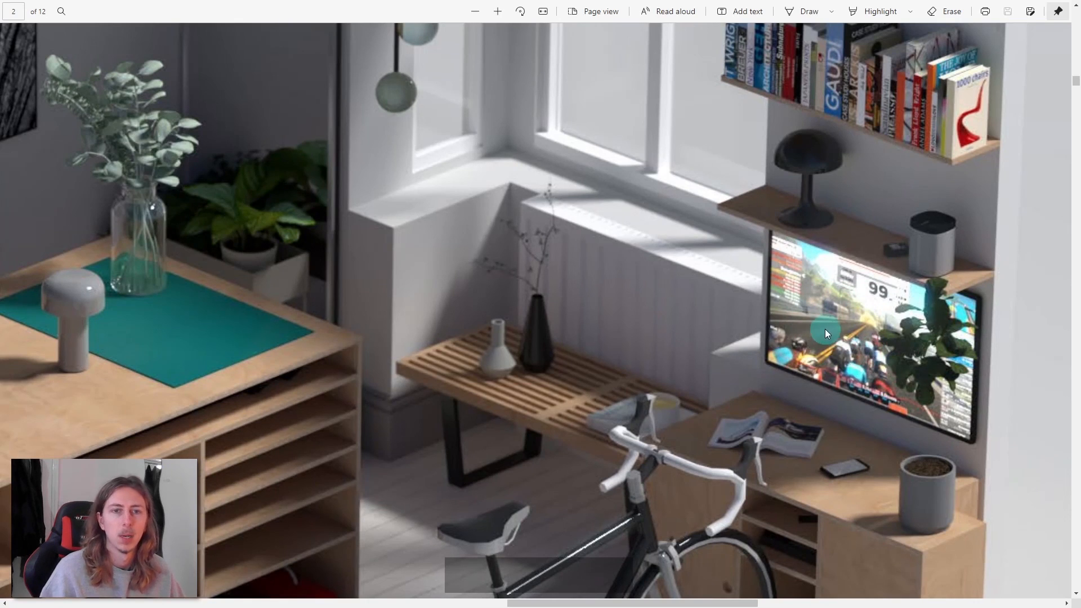
pyautogui.keyDown('ctrl'); pyautogui.scroll(-3, 837, 333); pyautogui.keyUp('ctrl')
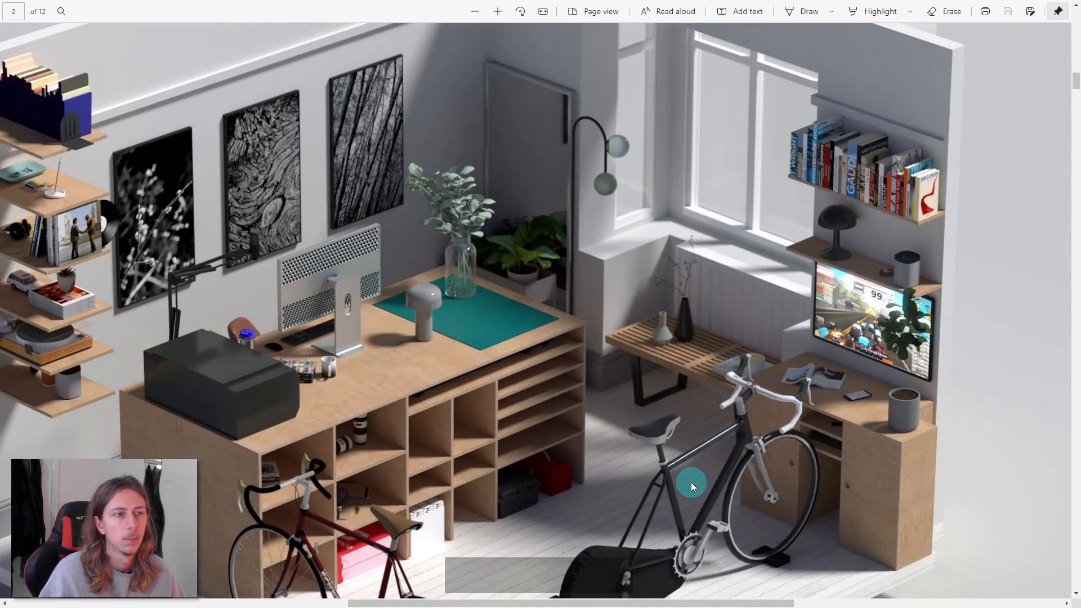
pyautogui.keyDown('ctrl'); pyautogui.scroll(-1, 672, 427); pyautogui.keyUp('ctrl')
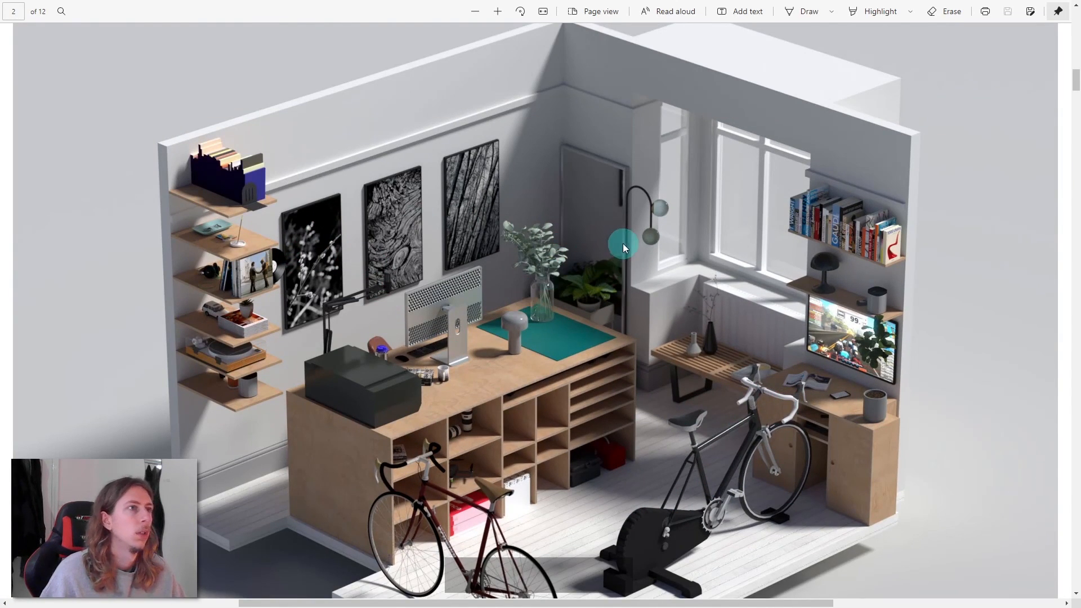
pyautogui.keyDown('ctrl'); pyautogui.scroll(2, 603, 206); pyautogui.keyUp('ctrl')
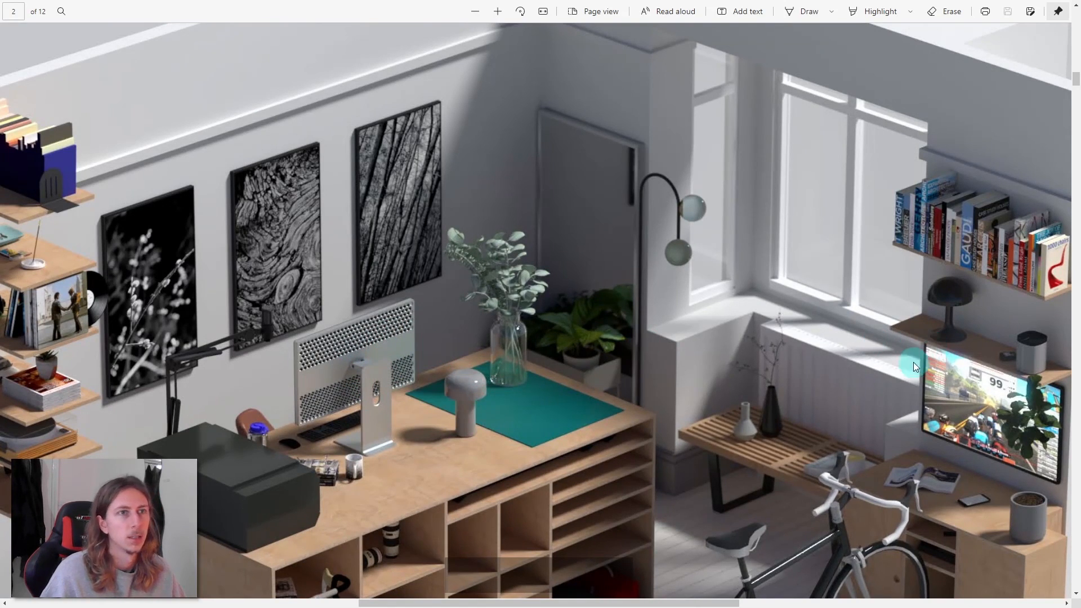
pyautogui.keyDown('ctrl'); pyautogui.scroll(-2, 708, 301); pyautogui.keyUp('ctrl')
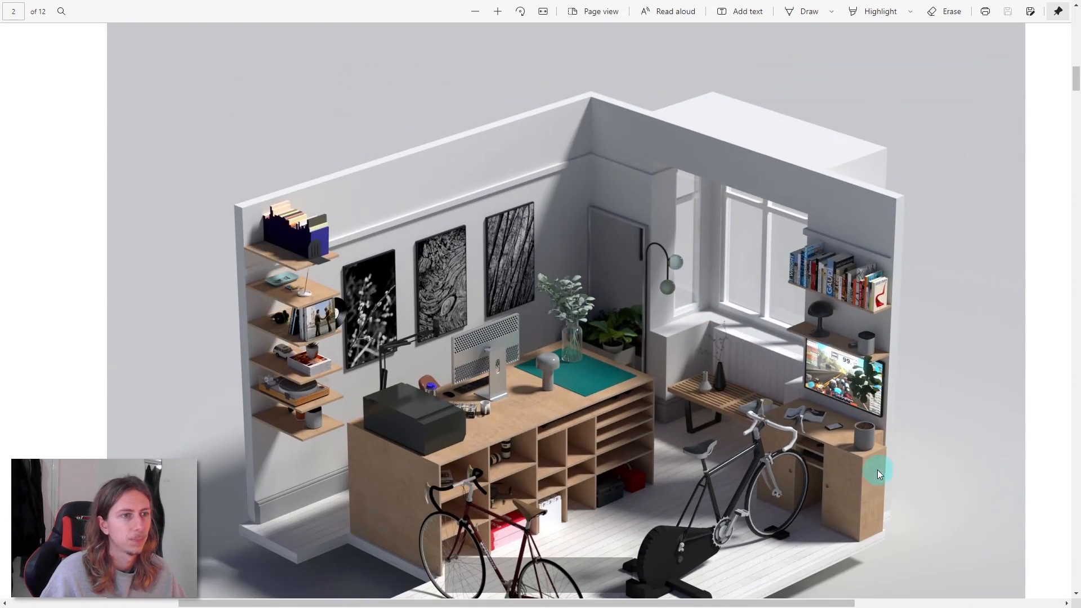
pyautogui.keyDown('ctrl'); pyautogui.scroll(-2, 740, 381); pyautogui.keyUp('ctrl')
pyautogui.keyDown('ctrl'); pyautogui.scroll(-1, 696, 310); pyautogui.keyUp('ctrl')
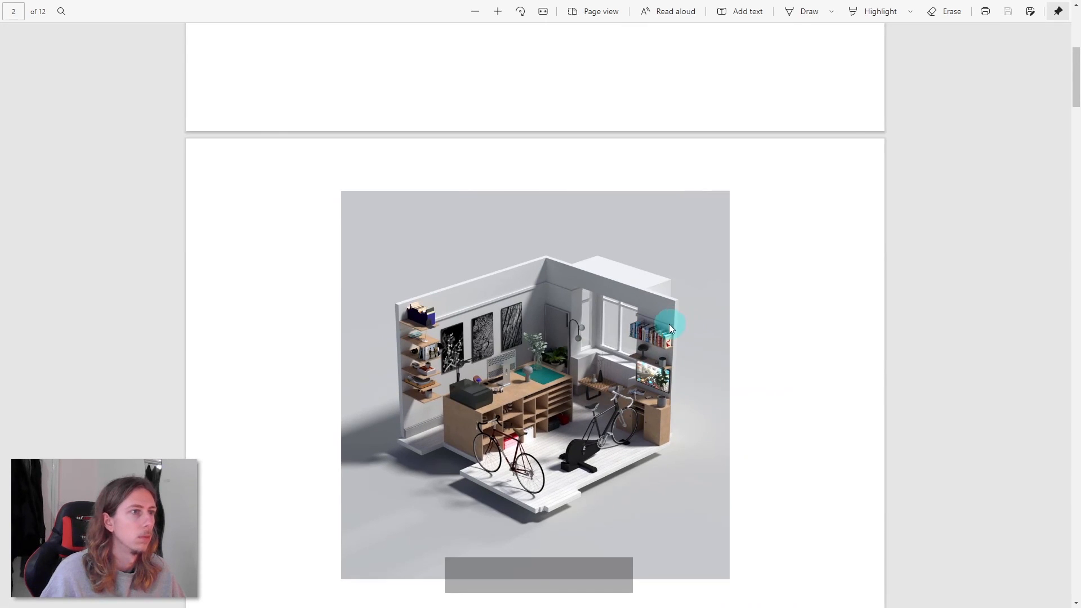
# - Examine the page 3 isometric render, focusing on the wall shelves, desk and chair area
pyautogui.scroll(4, 670, 325)
pyautogui.scroll(-5, 669, 324)
pyautogui.keyDown('ctrl'); pyautogui.scroll(3, 507, 282); pyautogui.keyUp('ctrl')
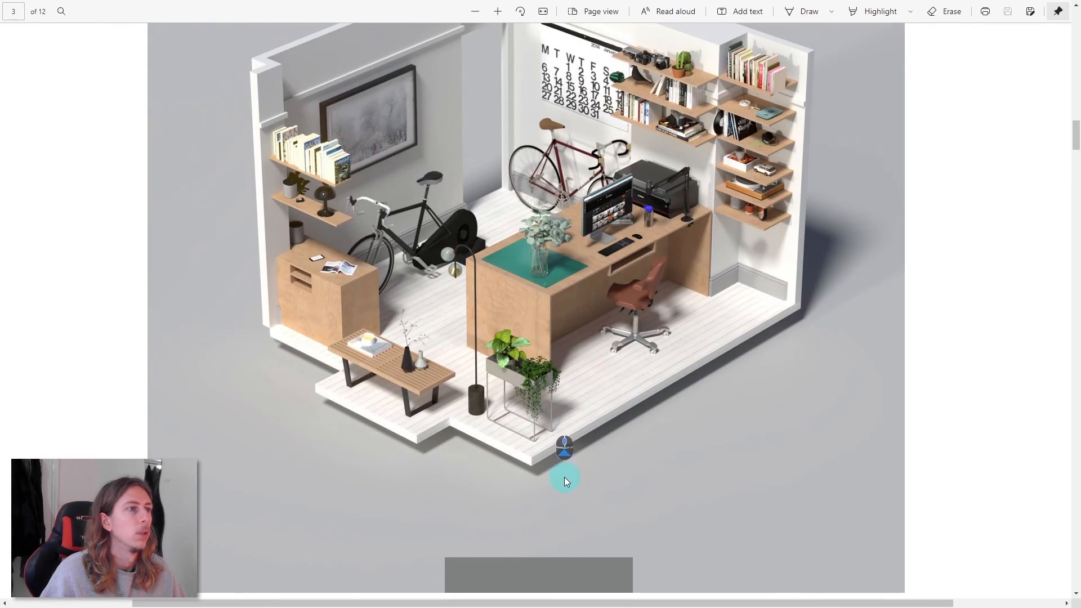
pyautogui.scroll(1, 567, 463)
pyautogui.keyDown('ctrl'); pyautogui.scroll(3, 787, 260); pyautogui.keyUp('ctrl')
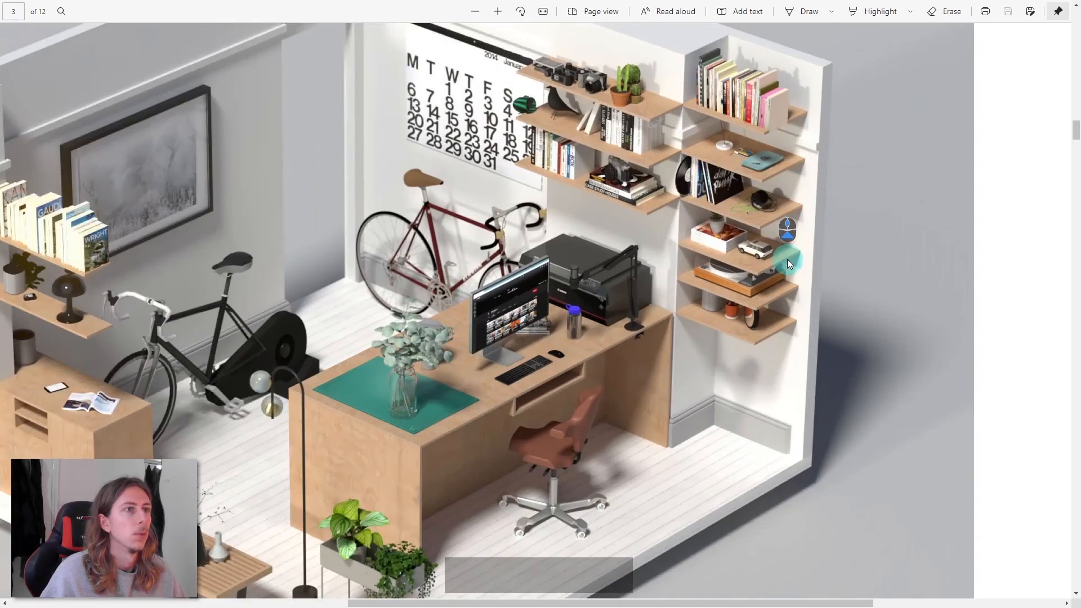
pyautogui.keyDown('ctrl'); pyautogui.scroll(-3, 788, 260); pyautogui.keyUp('ctrl')
pyautogui.keyDown('ctrl'); pyautogui.scroll(3, 418, 270); pyautogui.keyUp('ctrl')
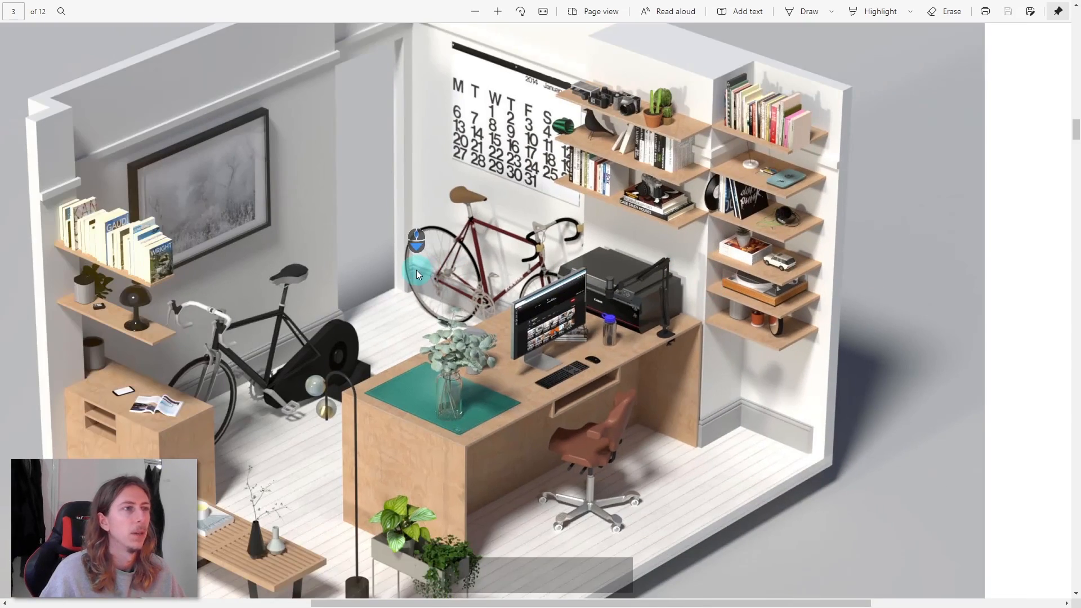
# - Inspect the wall calendar, red bicycle, monitor and printer close up in the page 3 render, ending on the whole room
pyautogui.keyDown('ctrl'); pyautogui.scroll(-3, 417, 269); pyautogui.keyUp('ctrl')
pyautogui.keyDown('ctrl'); pyautogui.scroll(3, 459, 242); pyautogui.keyUp('ctrl')
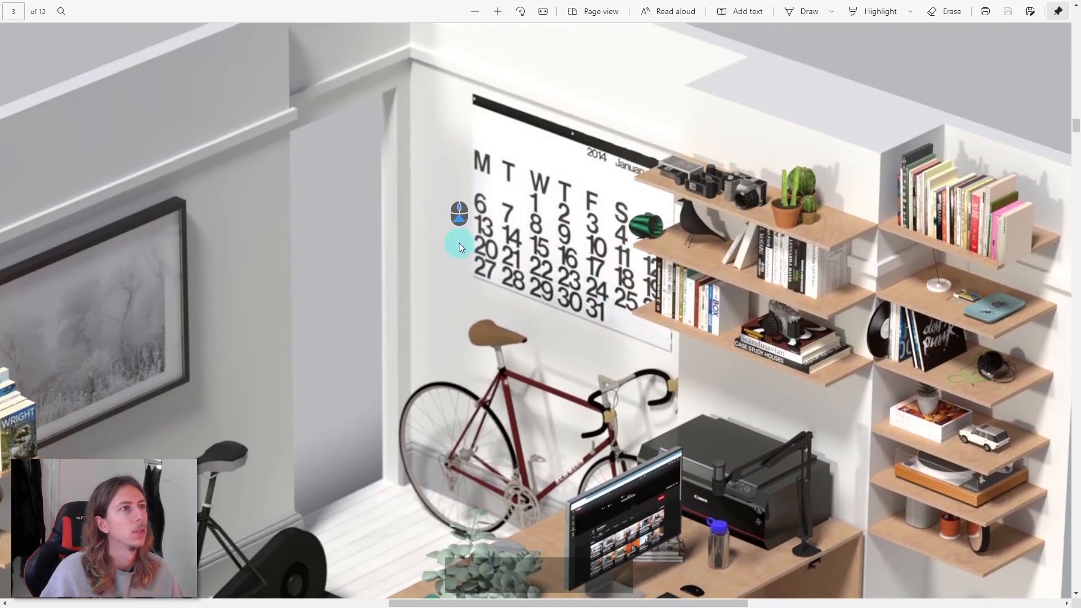
pyautogui.keyDown('ctrl'); pyautogui.scroll(-3, 522, 212); pyautogui.keyUp('ctrl')
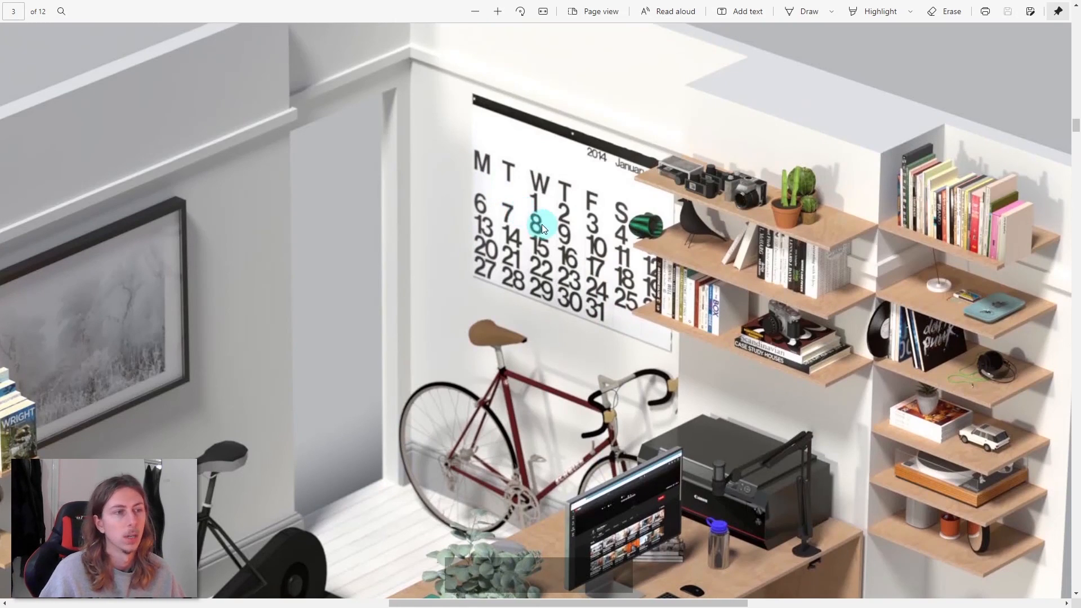
pyautogui.keyDown('ctrl'); pyautogui.scroll(3, 538, 222); pyautogui.keyUp('ctrl')
pyautogui.middleClick(643, 298)
pyautogui.keyDown('ctrl'); pyautogui.scroll(-4, 643, 333); pyautogui.keyUp('ctrl')
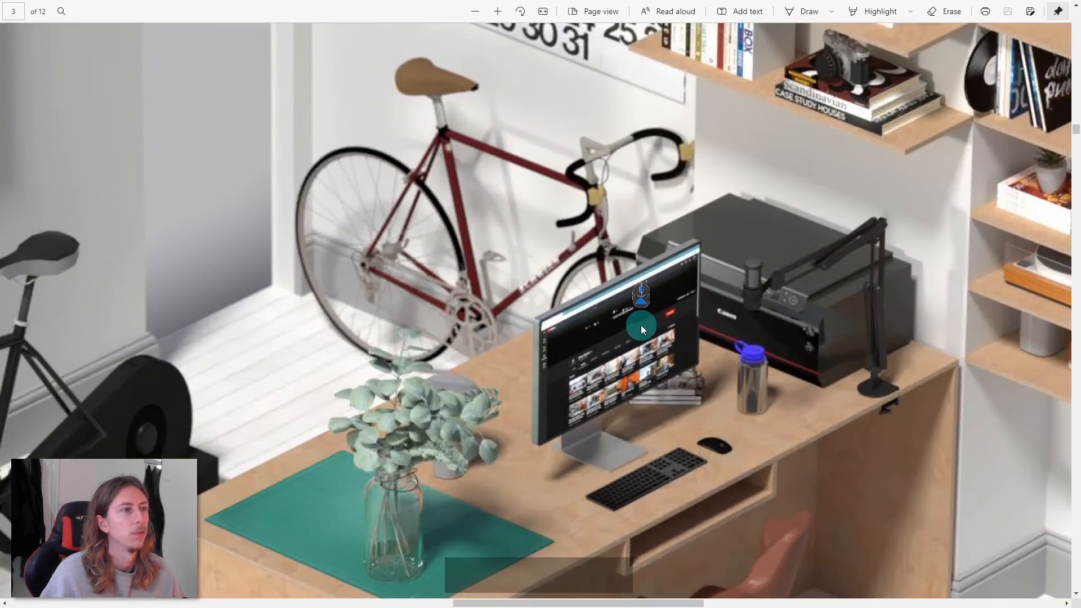
pyautogui.keyDown('ctrl'); pyautogui.scroll(2, 624, 353); pyautogui.keyUp('ctrl')
pyautogui.keyDown('ctrl'); pyautogui.scroll(-5, 625, 353); pyautogui.keyUp('ctrl')
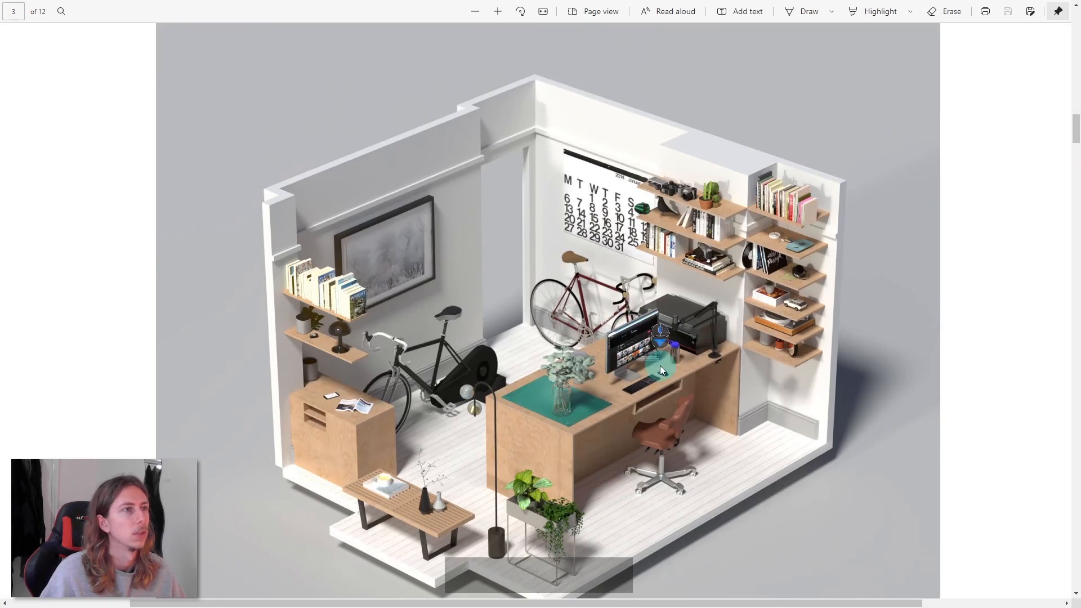
# - Look through pages 4 to 7, covering the side-by-side isometrics, the front view and the overhead bench and desk renders
pyautogui.scroll(-3, 554, 332)
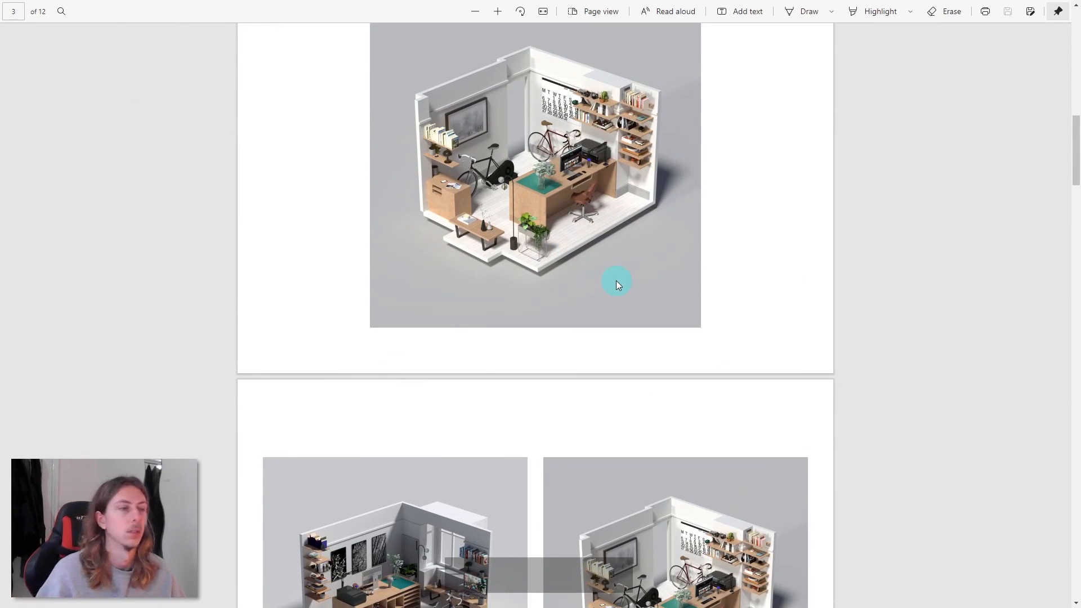
pyautogui.scroll(-4, 616, 281)
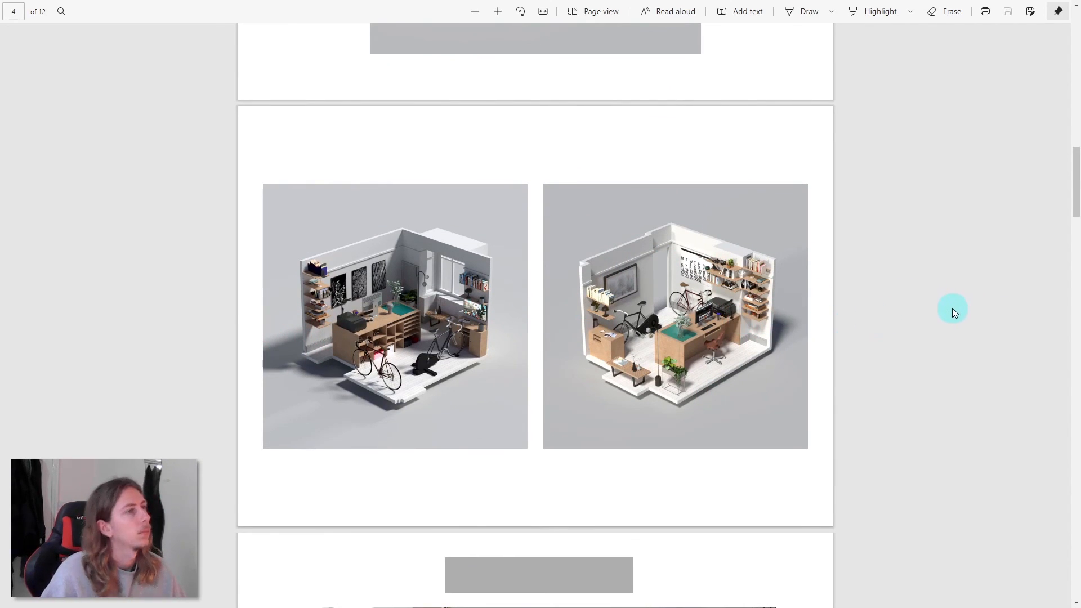
pyautogui.scroll(-6, 961, 292)
pyautogui.scroll(-2, 962, 294)
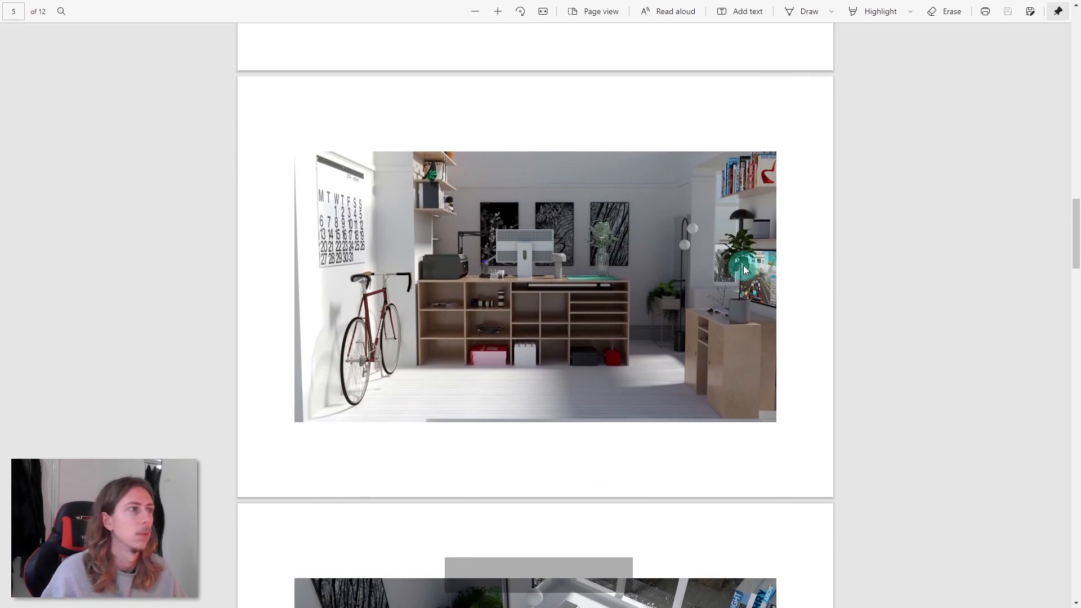
pyautogui.keyDown('ctrl'); pyautogui.scroll(4, 448, 262); pyautogui.keyUp('ctrl')
pyautogui.keyDown('ctrl'); pyautogui.scroll(-4, 449, 261); pyautogui.keyUp('ctrl')
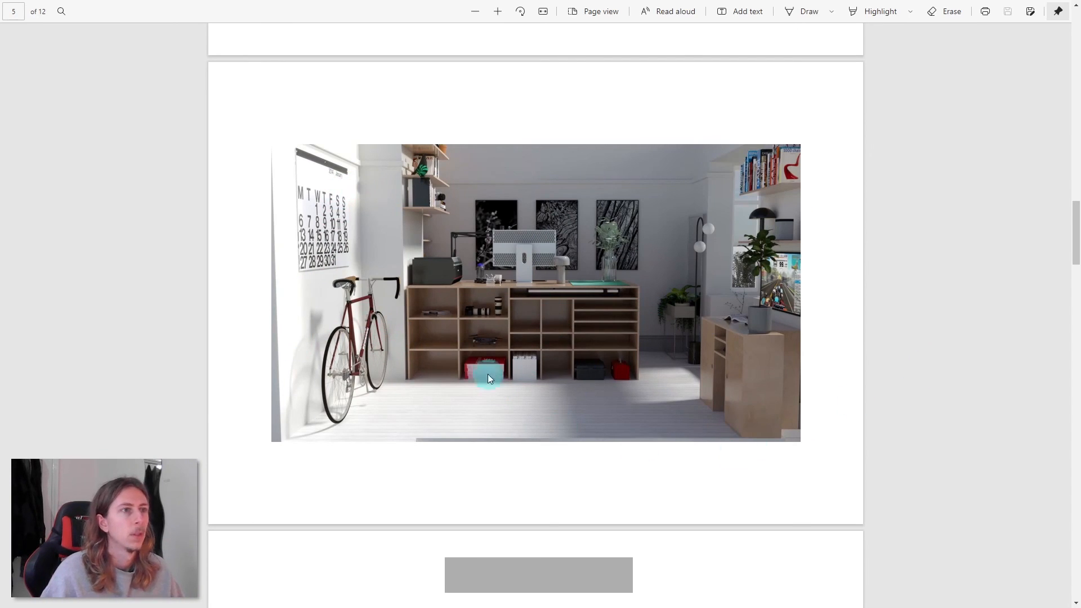
pyautogui.scroll(-5, 701, 234)
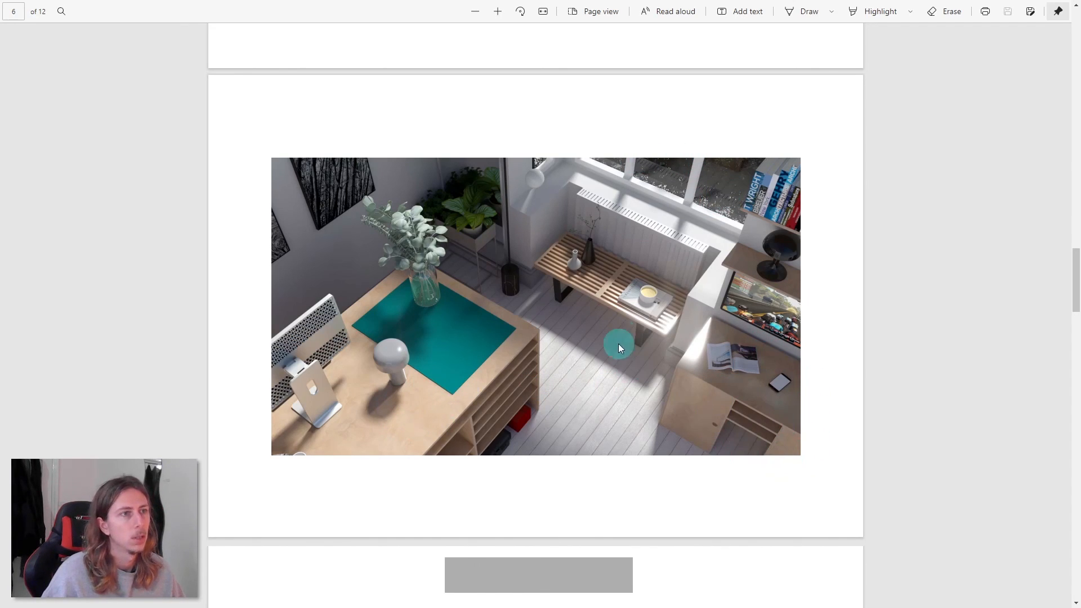
pyautogui.scroll(-5, 618, 343)
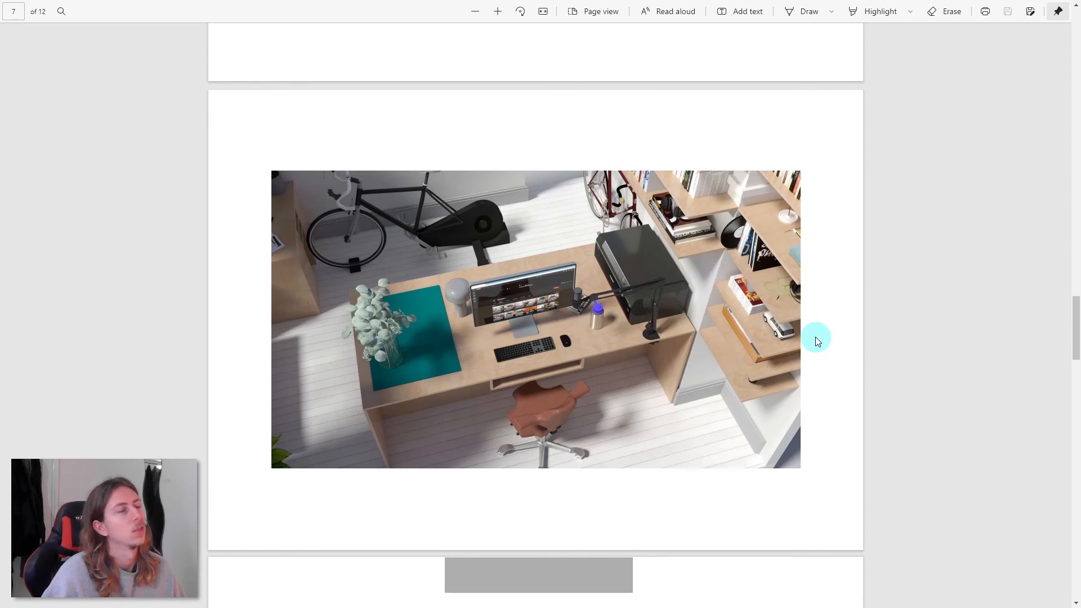
# - Compare the two desk renders on page 8 close up, looking at the shelving, green cutting mat, foreground plant and monitor
pyautogui.scroll(-5, 816, 338)
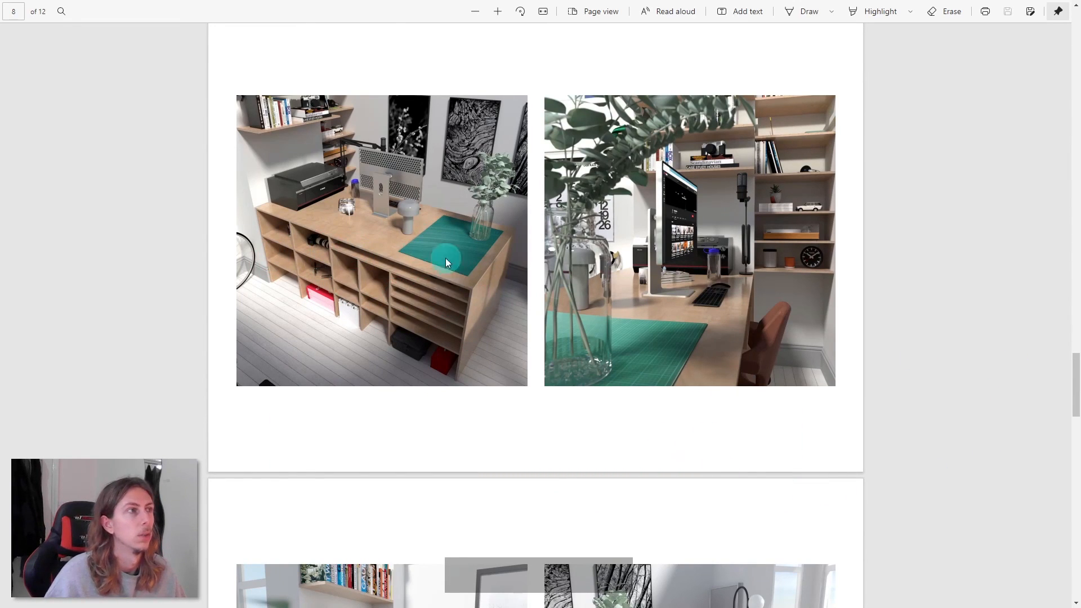
pyautogui.keyDown('ctrl'); pyautogui.scroll(3, 452, 265); pyautogui.keyUp('ctrl')
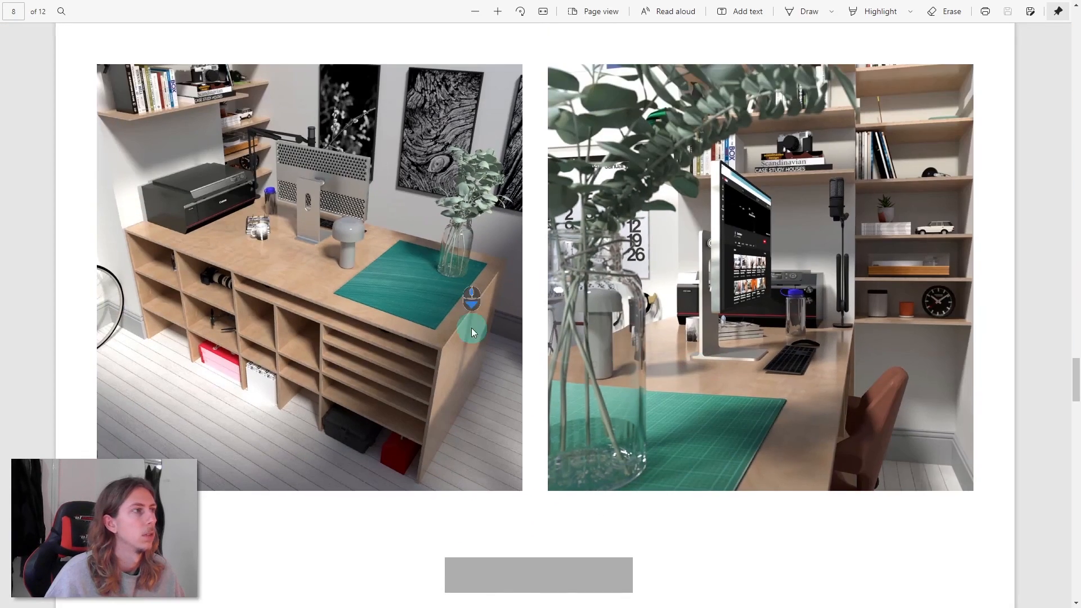
pyautogui.middleClick(130, 254)
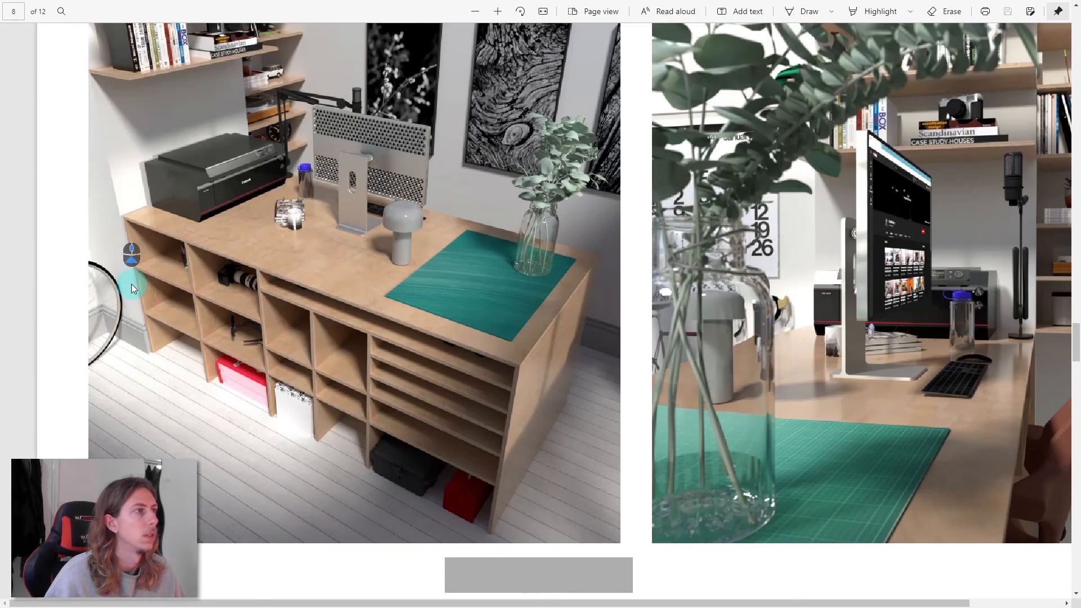
pyautogui.hscroll(2, 131, 285)
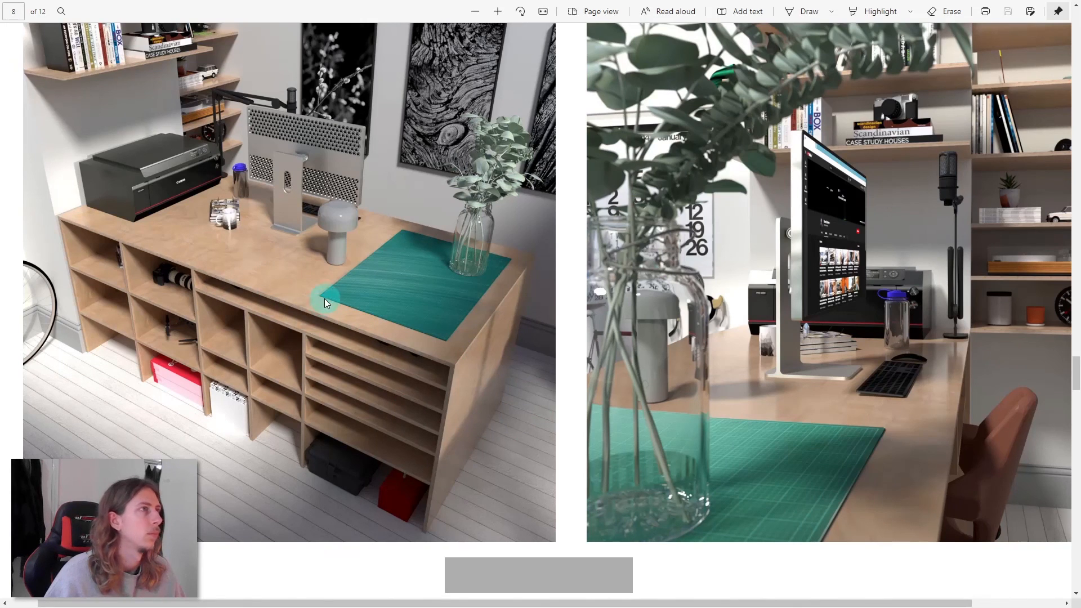
pyautogui.keyDown('ctrl'); pyautogui.scroll(-2, 316, 283); pyautogui.keyUp('ctrl')
pyautogui.keyDown('ctrl'); pyautogui.scroll(-1, 813, 330); pyautogui.keyUp('ctrl')
pyautogui.keyDown('ctrl'); pyautogui.scroll(1, 814, 330); pyautogui.keyUp('ctrl')
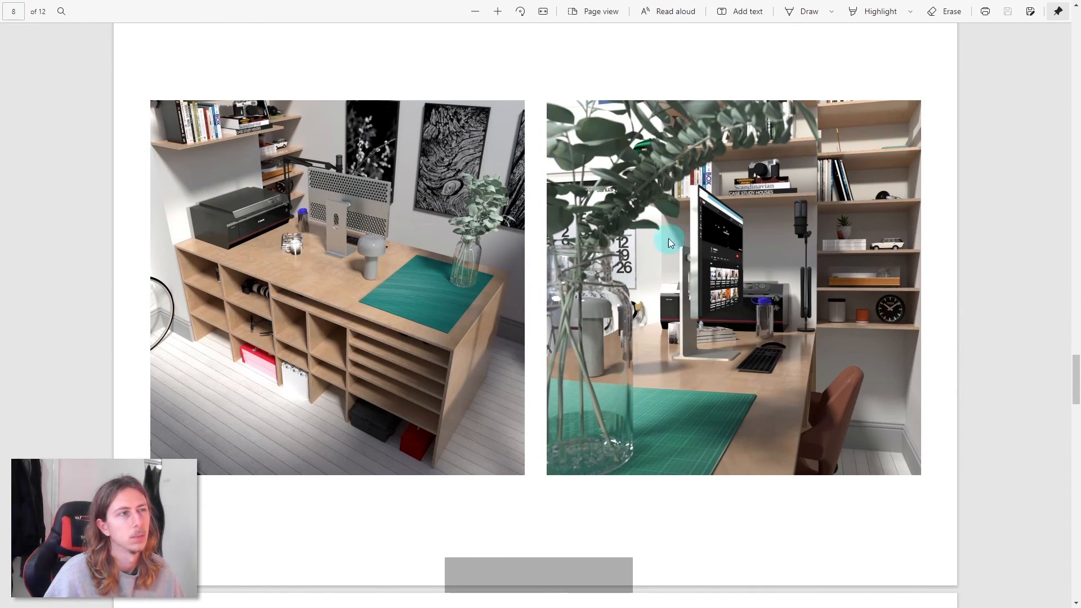
pyautogui.scroll(1, 869, 261)
pyautogui.scroll(-1, 792, 325)
pyautogui.keyDown('ctrl'); pyautogui.scroll(-2, 789, 273); pyautogui.keyUp('ctrl')
# - Examine the two renders on page 9 close up, showing the games desk with bicycle and the plant corner by the window
pyautogui.scroll(-8, 779, 242)
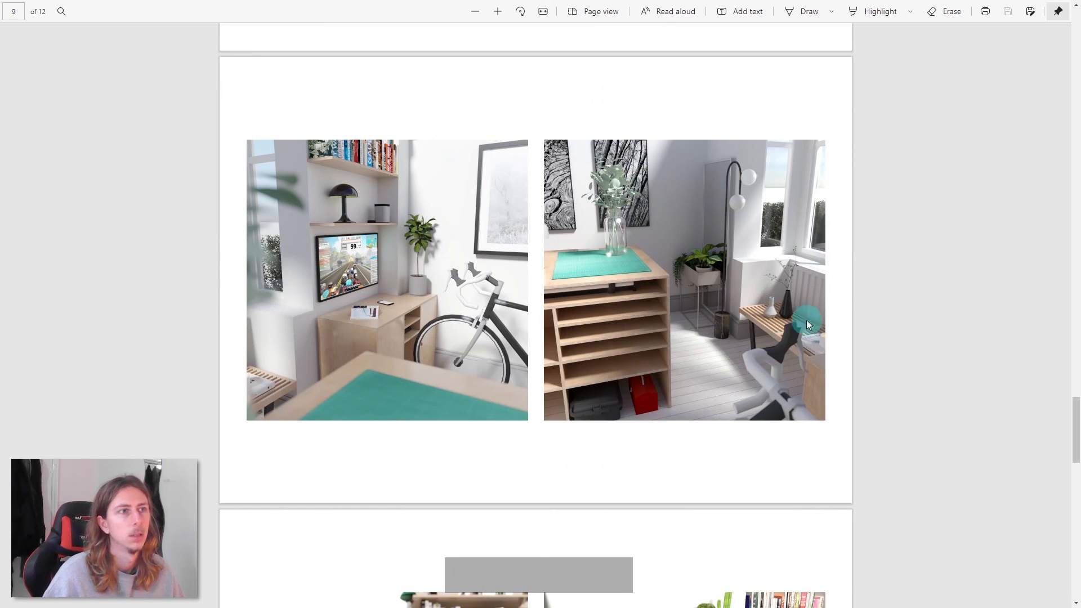
pyautogui.keyDown('ctrl'); pyautogui.scroll(2, 727, 280); pyautogui.keyUp('ctrl')
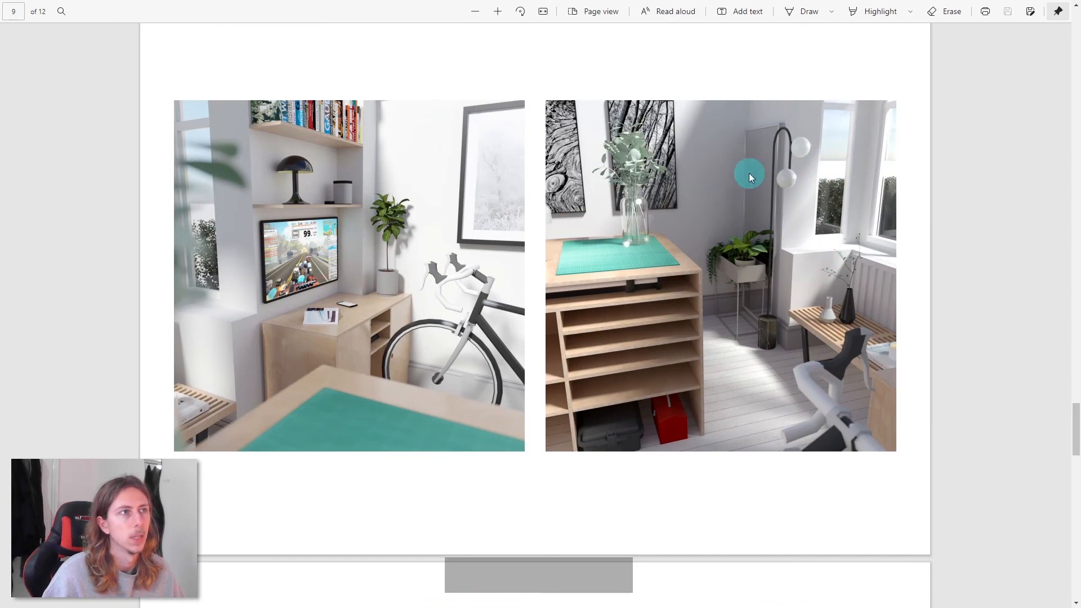
pyautogui.keyDown('ctrl'); pyautogui.scroll(5, 639, 202); pyautogui.keyUp('ctrl')
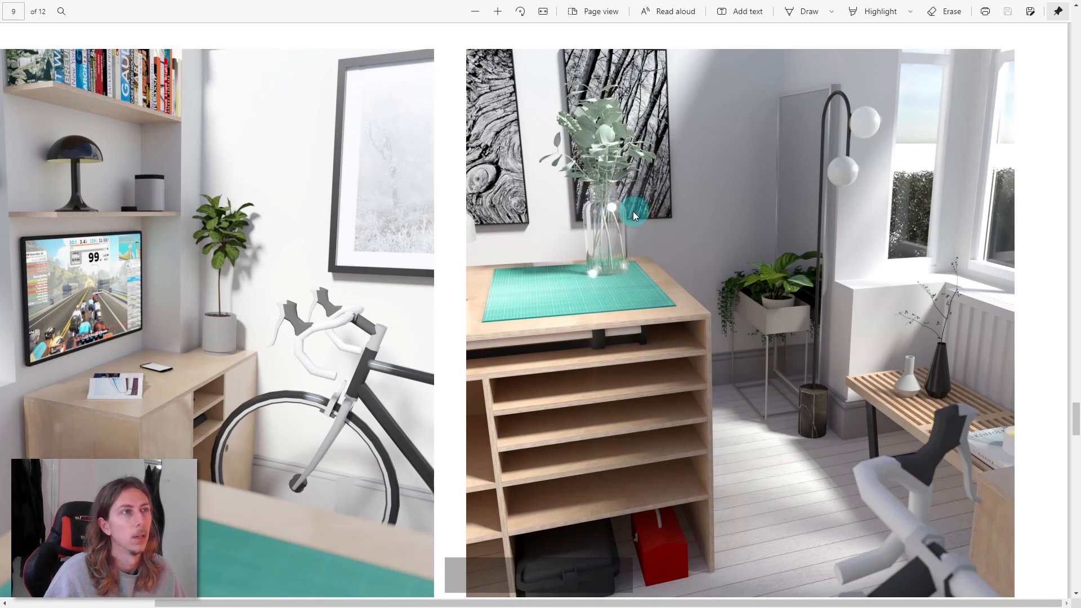
# - Examine the two page 10 renders close up, covering the calendar and red bicycle, bench edge, shelves with books and cameras, and printer
pyautogui.keyDown('ctrl'); pyautogui.scroll(-2, 631, 215); pyautogui.keyUp('ctrl')
pyautogui.keyDown('ctrl'); pyautogui.scroll(-1, 638, 209); pyautogui.keyUp('ctrl')
pyautogui.scroll(-5, 411, 383)
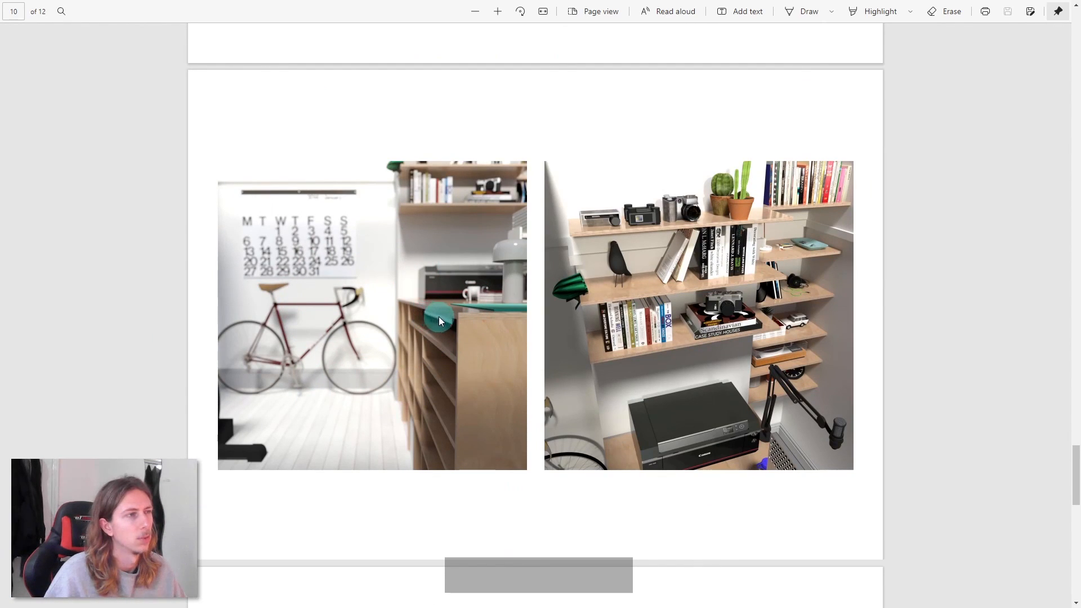
pyautogui.keyDown('ctrl'); pyautogui.scroll(3, 442, 314); pyautogui.keyUp('ctrl')
pyautogui.keyDown('ctrl'); pyautogui.scroll(2, 668, 303); pyautogui.keyUp('ctrl')
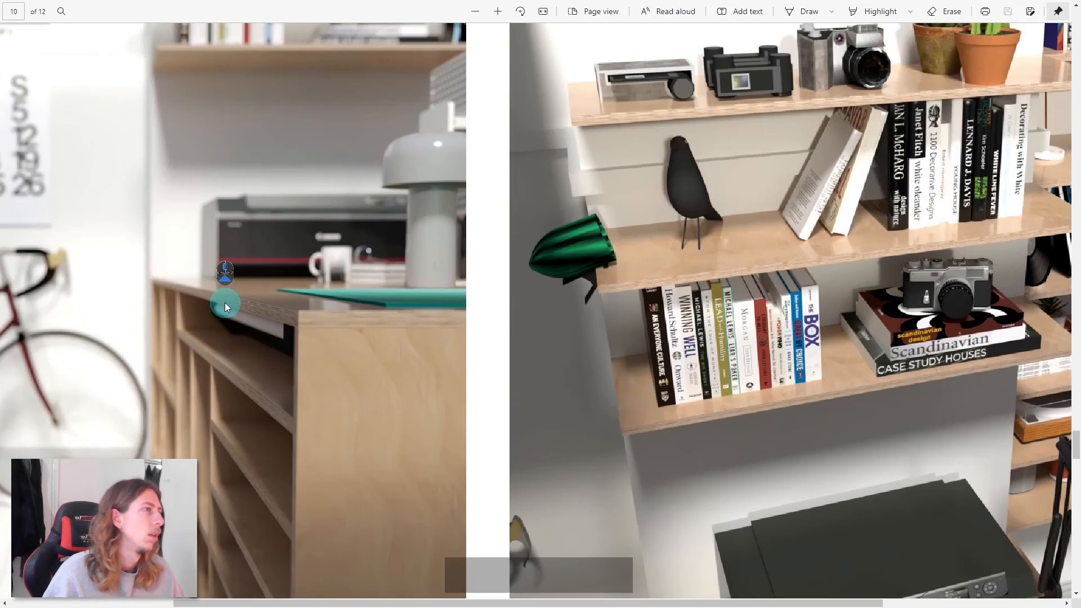
pyautogui.keyDown('ctrl'); pyautogui.scroll(-2, 668, 299); pyautogui.keyUp('ctrl')
pyautogui.keyDown('ctrl'); pyautogui.scroll(3, 483, 305); pyautogui.keyUp('ctrl')
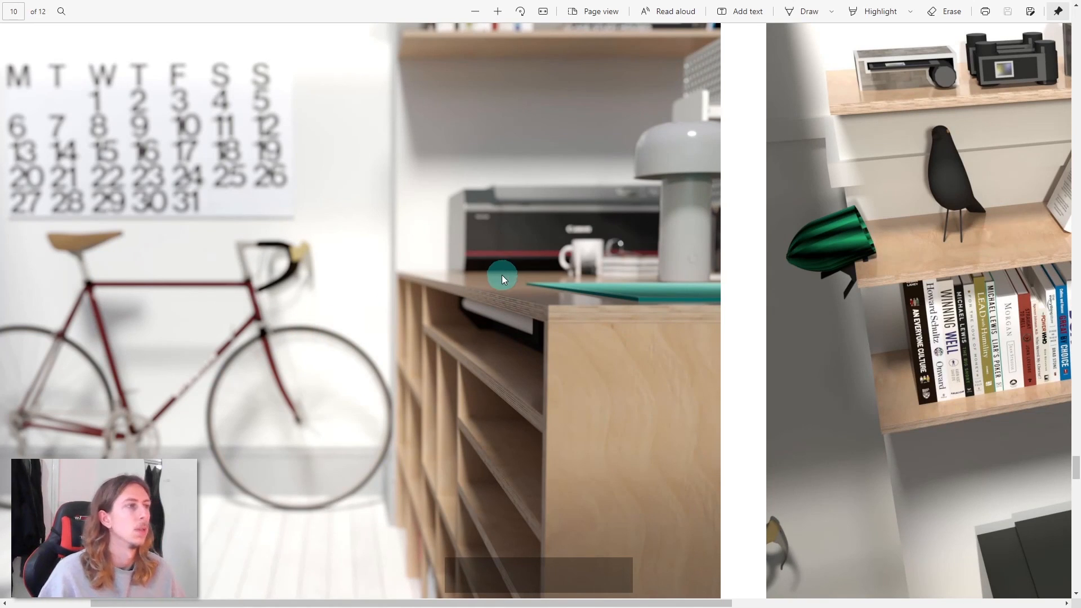
pyautogui.keyDown('ctrl'); pyautogui.scroll(-4, 507, 293); pyautogui.keyUp('ctrl')
pyautogui.keyDown('ctrl'); pyautogui.scroll(5, 902, 346); pyautogui.keyUp('ctrl')
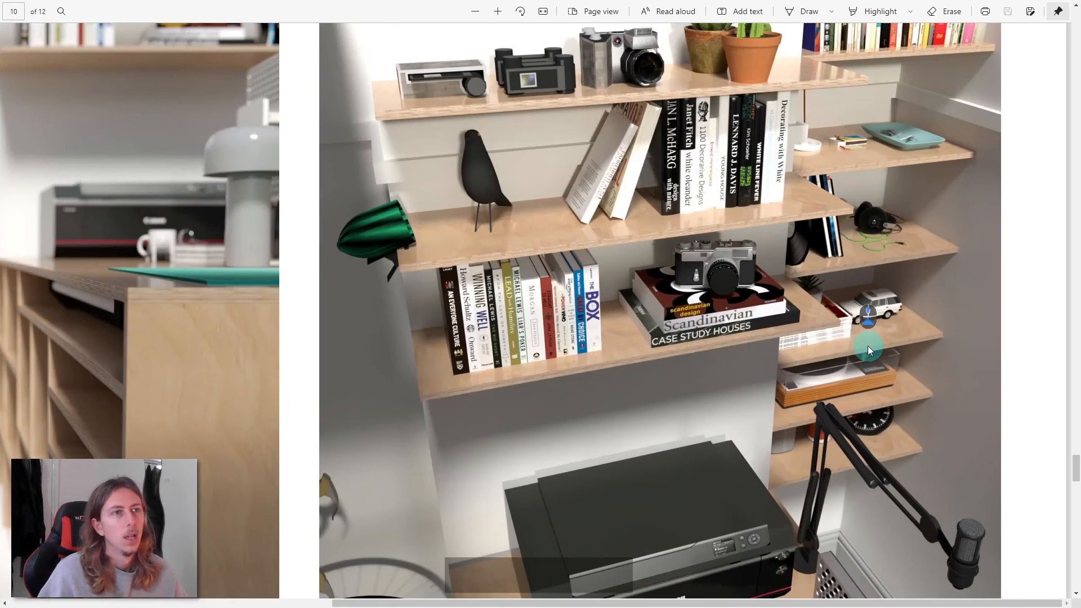
pyautogui.keyDown('ctrl'); pyautogui.scroll(-3, 680, 458); pyautogui.keyUp('ctrl')
pyautogui.keyDown('ctrl'); pyautogui.scroll(1, 680, 459); pyautogui.keyUp('ctrl')
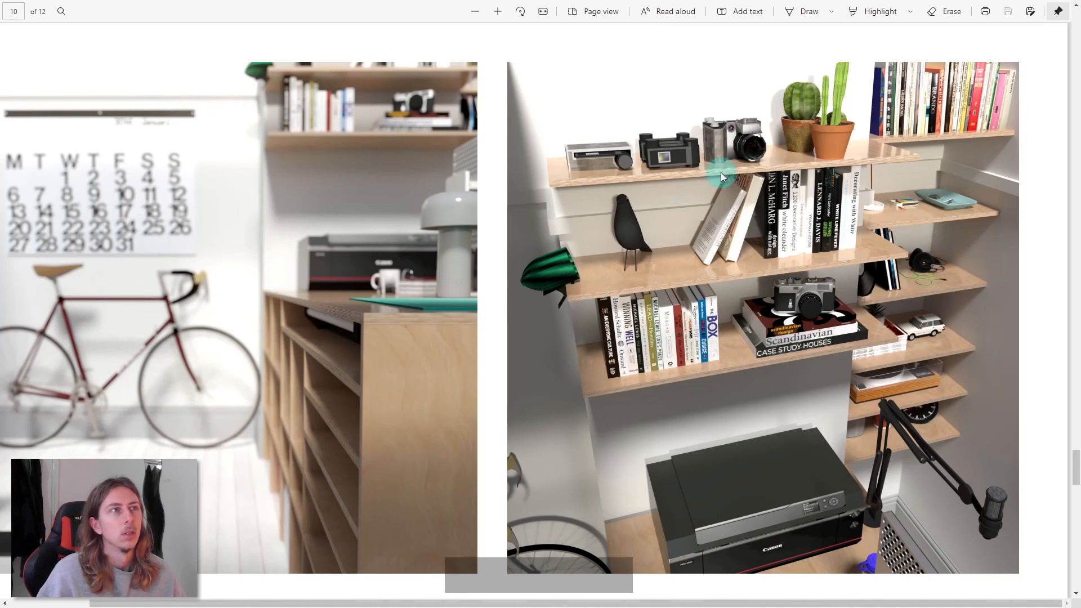
# - Look at the first-person desk render on page 11 and continue to the closing page of the PDF
pyautogui.keyDown('ctrl'); pyautogui.scroll(-3, 827, 316); pyautogui.keyUp('ctrl')
pyautogui.scroll(-5, 810, 181)
pyautogui.scroll(2, 810, 181)
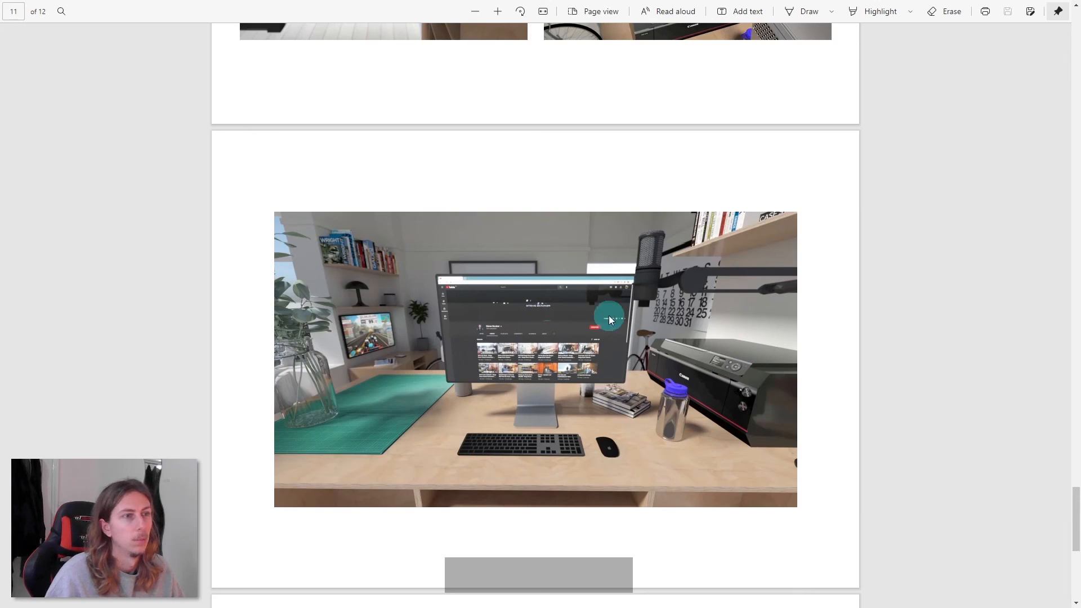
pyautogui.scroll(-5, 633, 338)
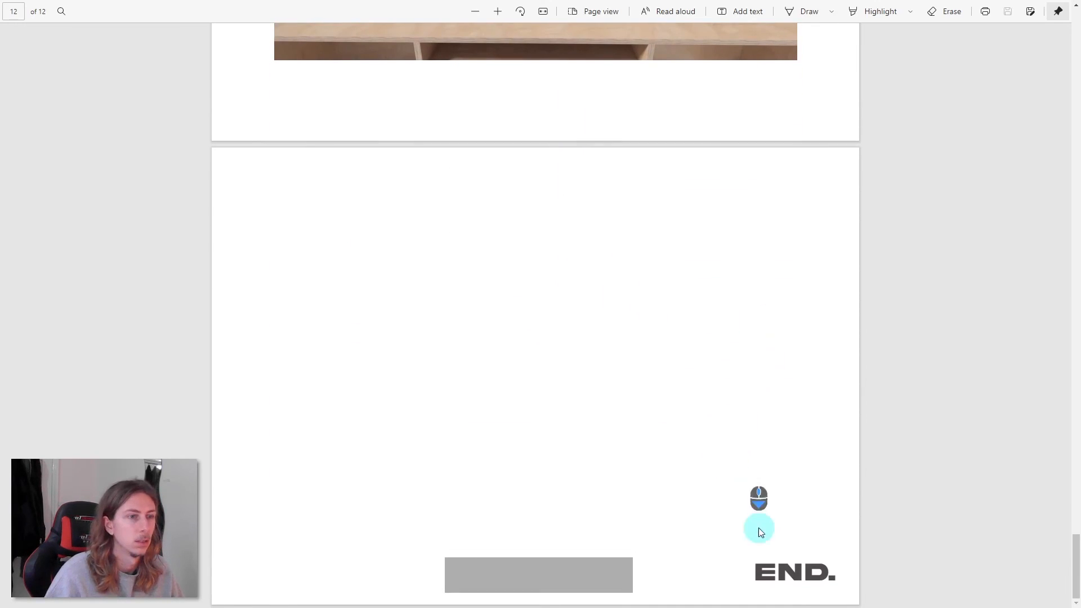
# - Review the whole set of renders again, going back to the isometric views on page 3 and returning through page 10
pyautogui.scroll(20, 607, 414)
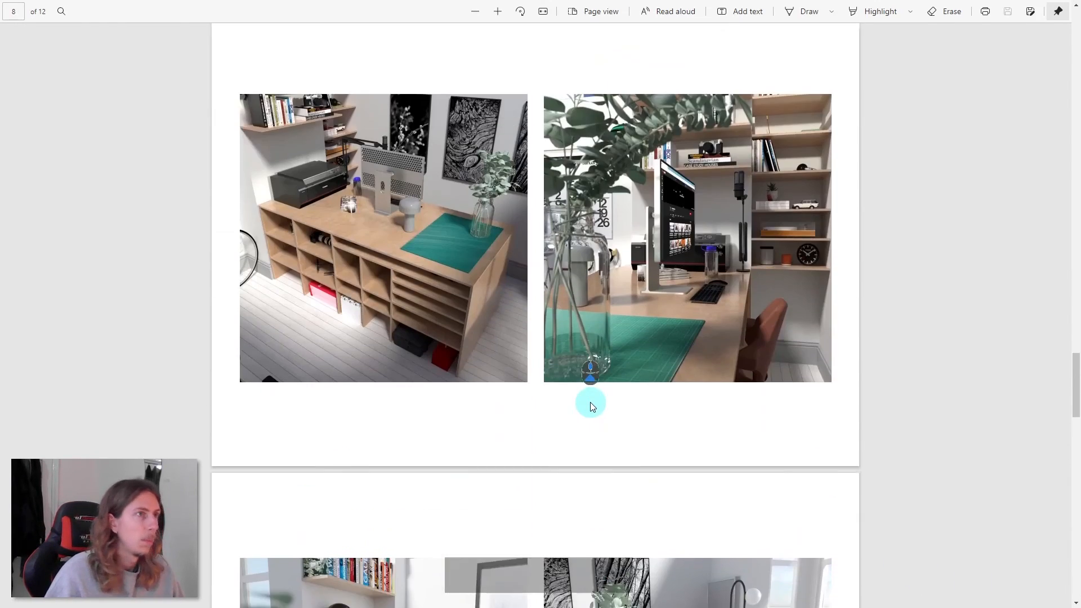
pyautogui.keyDown('ctrl'); pyautogui.scroll(-3, 570, 396); pyautogui.keyUp('ctrl')
pyautogui.scroll(15, 566, 393)
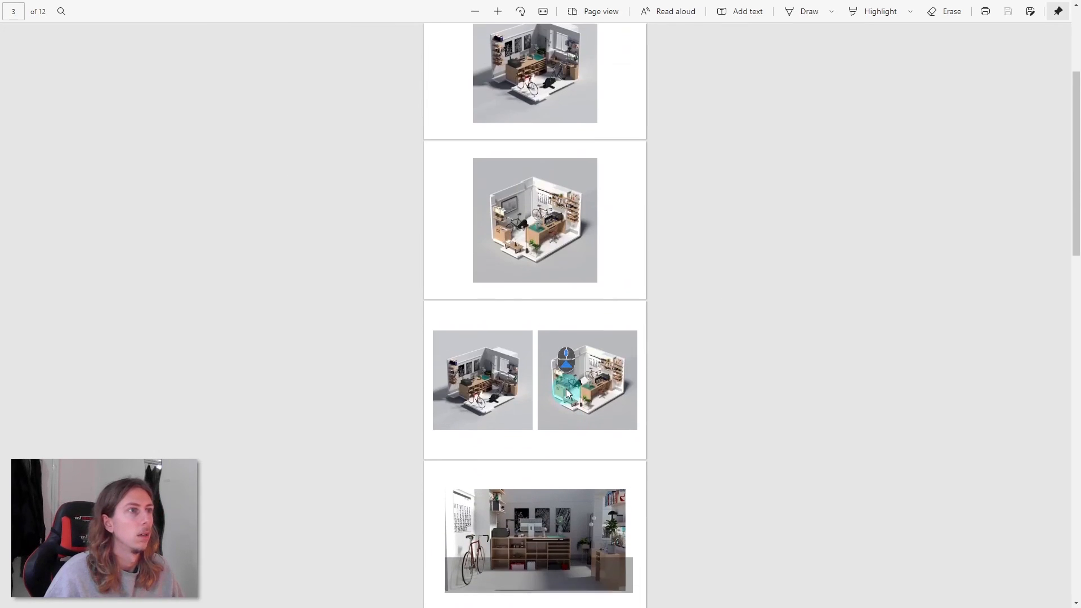
pyautogui.scroll(-4, 550, 338)
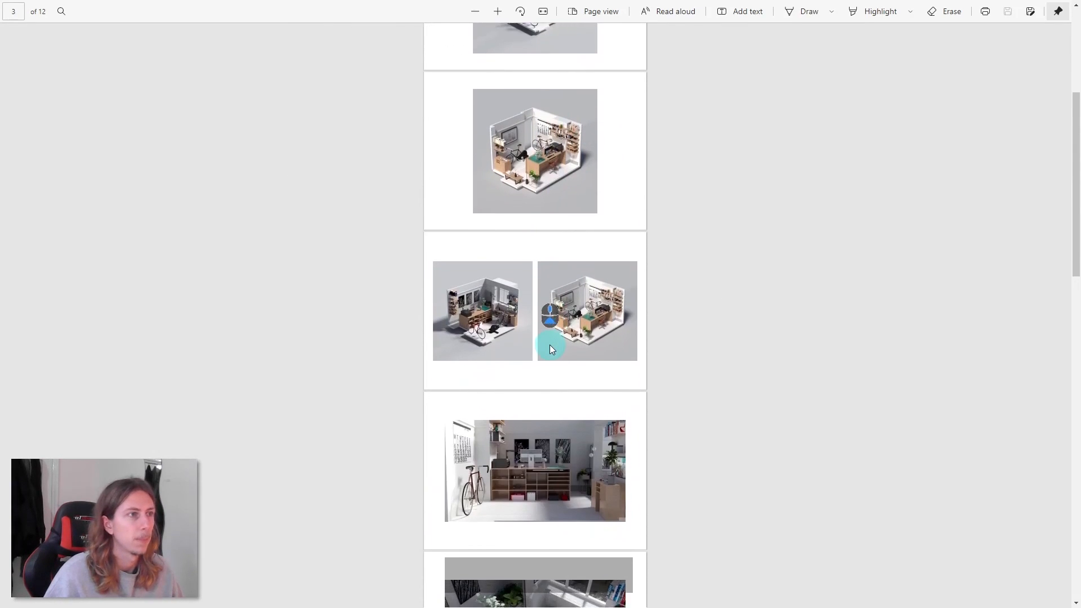
pyautogui.keyDown('ctrl'); pyautogui.scroll(3, 550, 345); pyautogui.keyUp('ctrl')
pyautogui.scroll(-15, 550, 344)
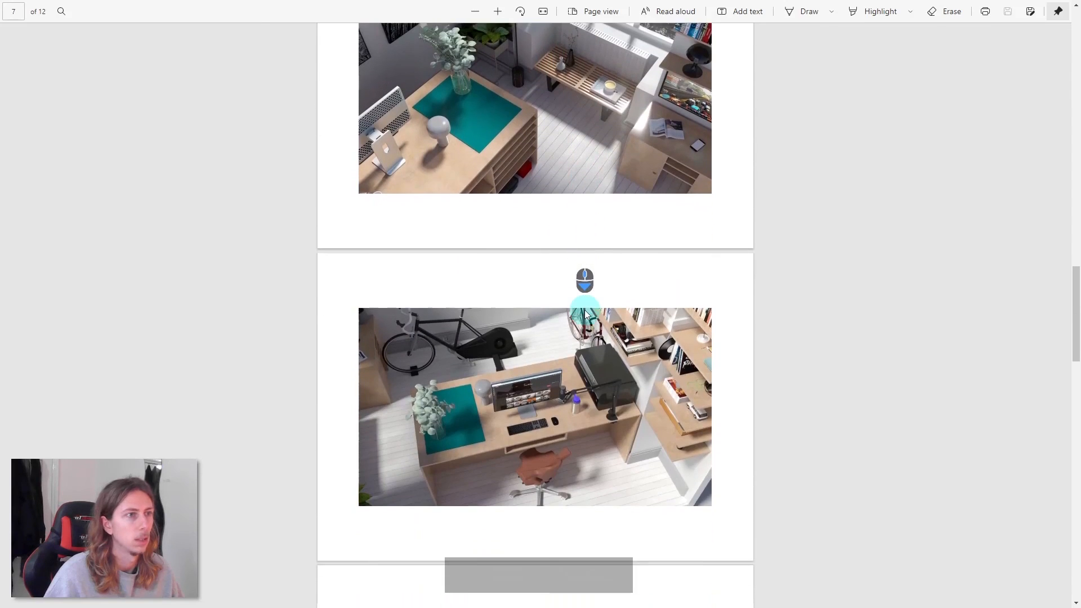
pyautogui.scroll(-15, 597, 309)
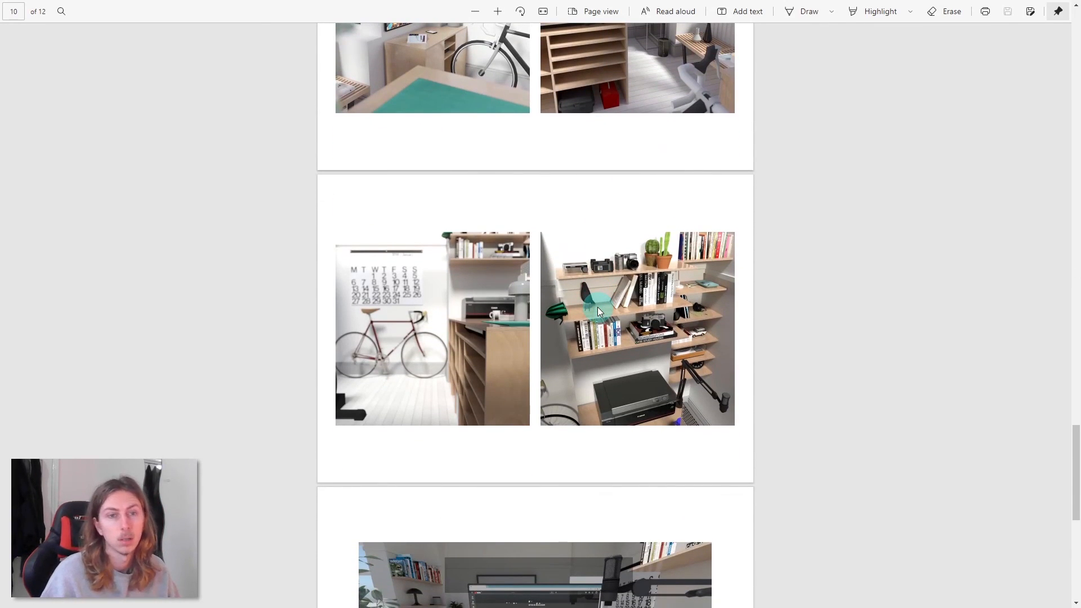
pyautogui.scroll(-3, 598, 311)
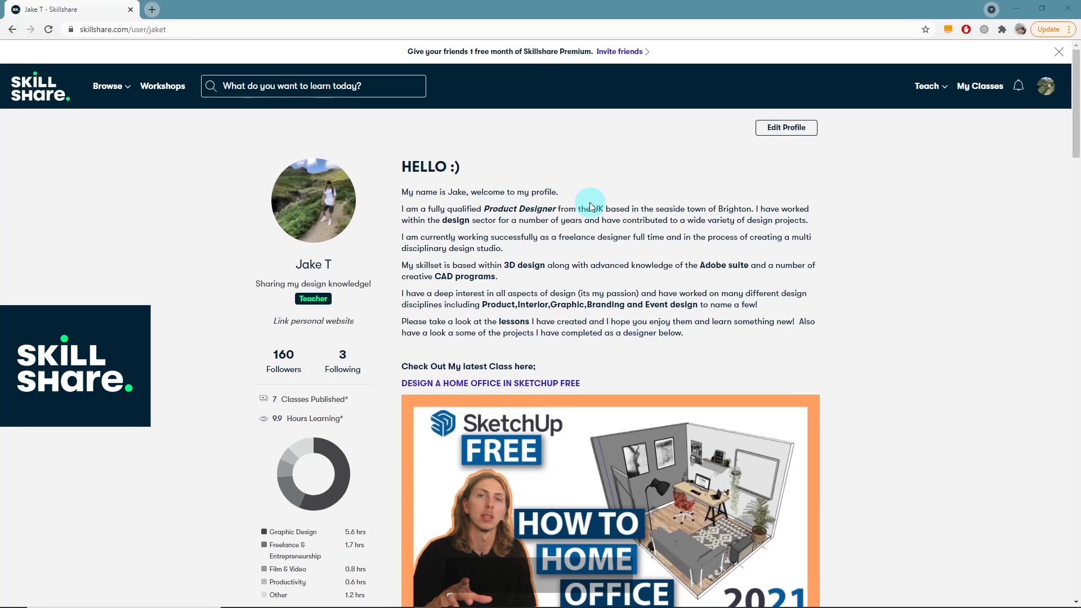
# - Browse the teacher's Skillshare profile, looking through the featured SketchUp and V-Ray classes and expanding the Teaching list to show every class
pyautogui.scroll(-2, 591, 207)
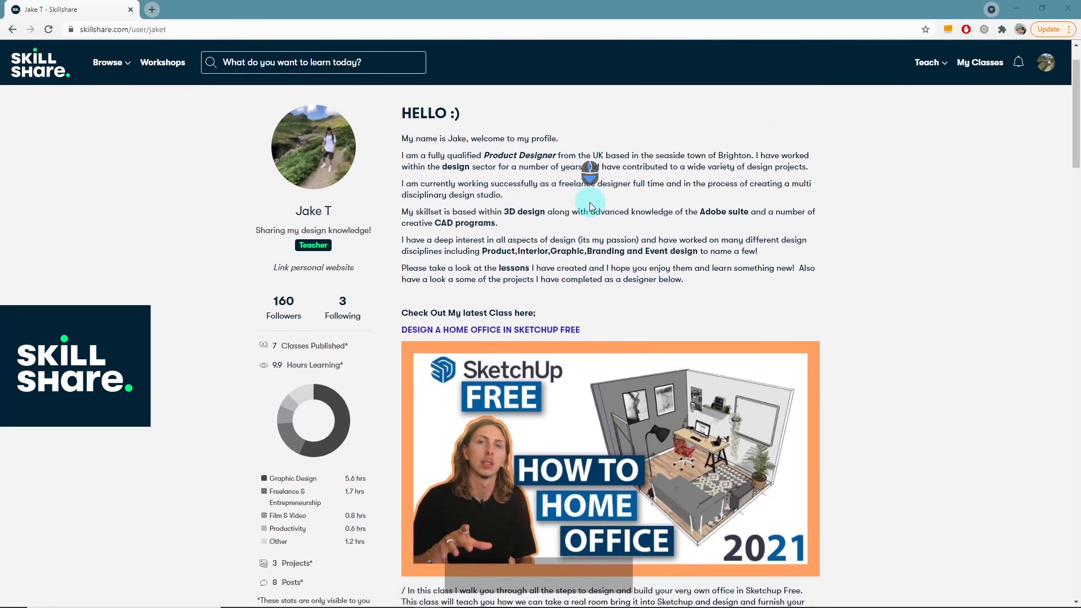
pyautogui.scroll(-9, 592, 208)
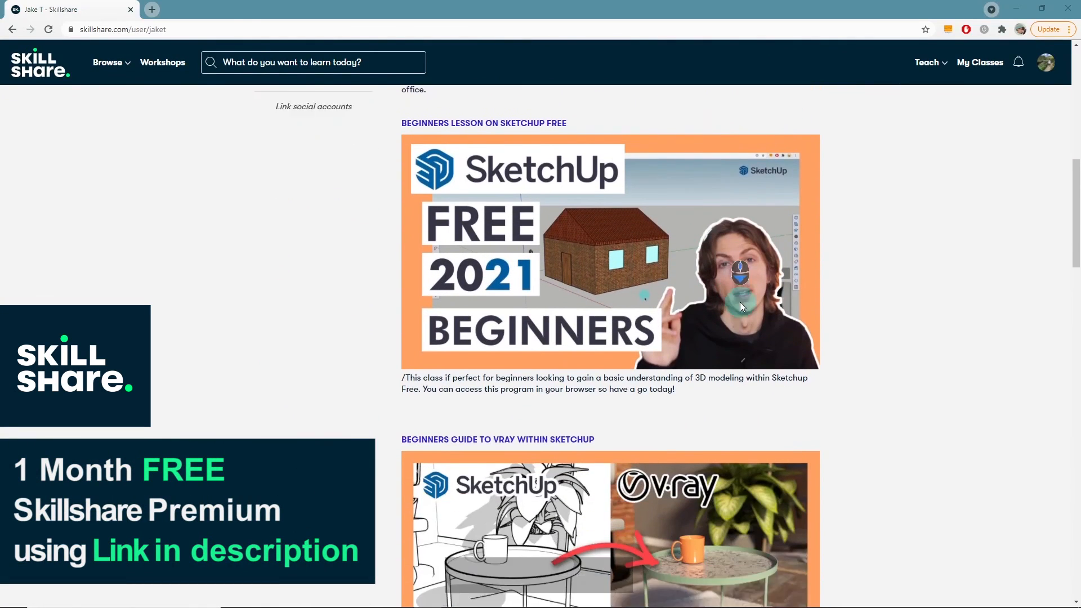
pyautogui.scroll(-15, 835, 277)
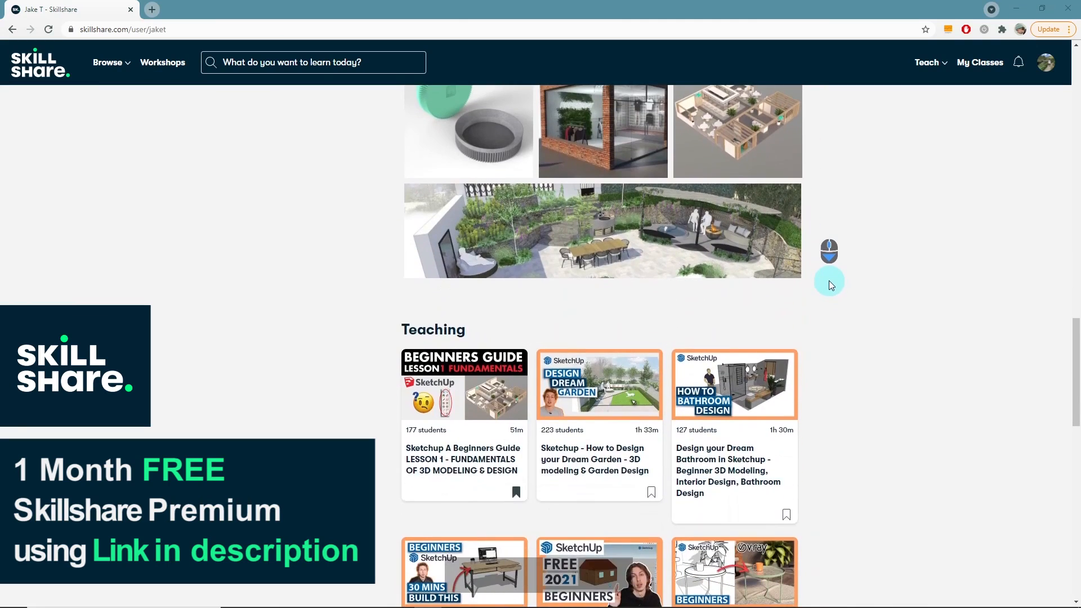
pyautogui.scroll(-3, 829, 280)
pyautogui.moveTo(599, 429)
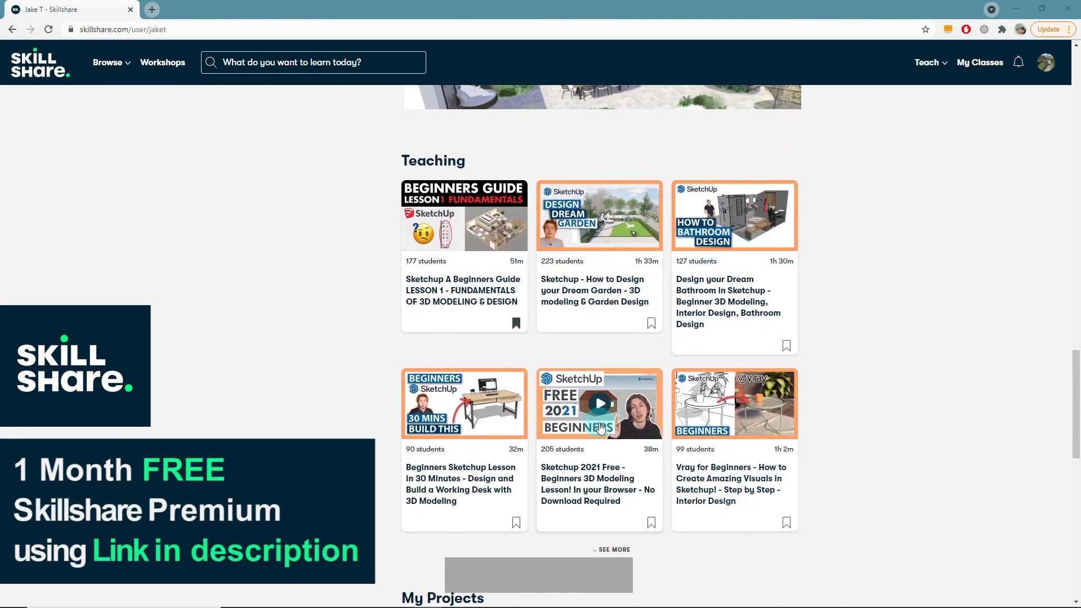
pyautogui.scroll(-2, 609, 428)
pyautogui.click(616, 436)
pyautogui.scroll(-1, 400, 434)
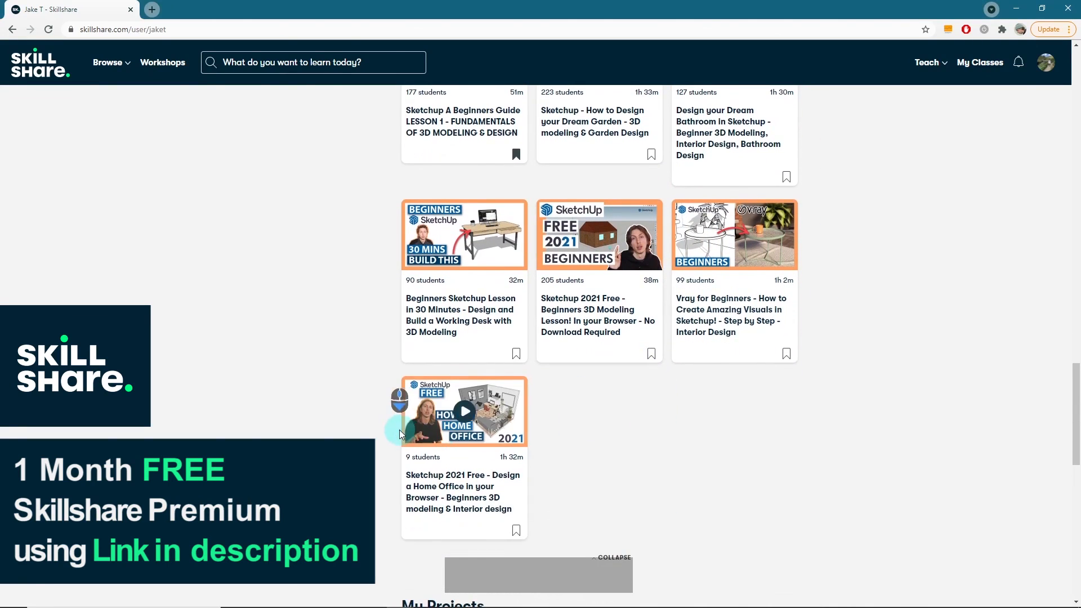
pyautogui.scroll(5, 796, 200)
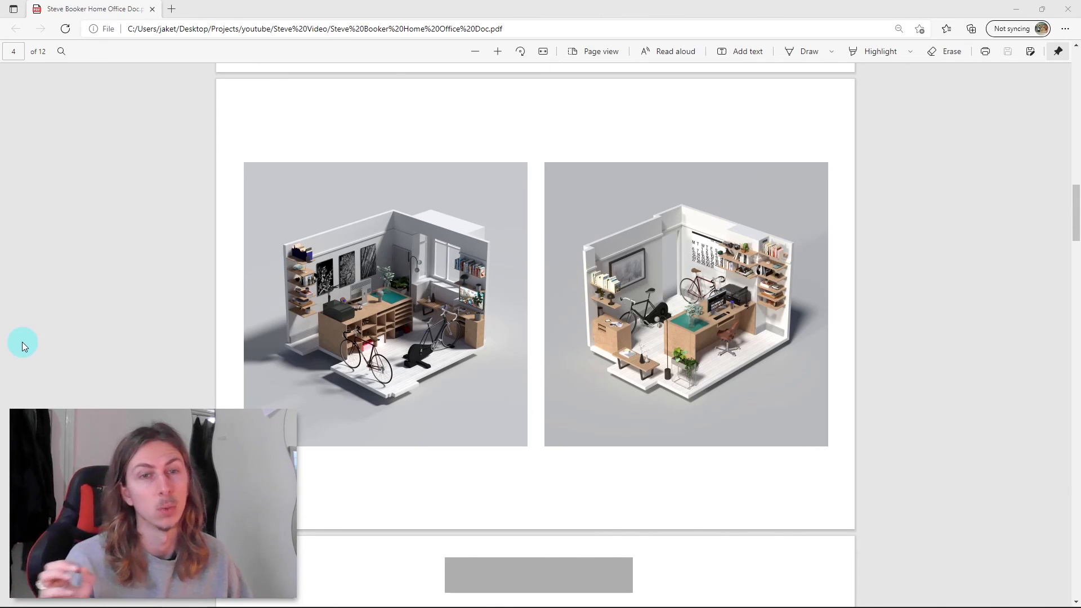
pyautogui.press('F11')
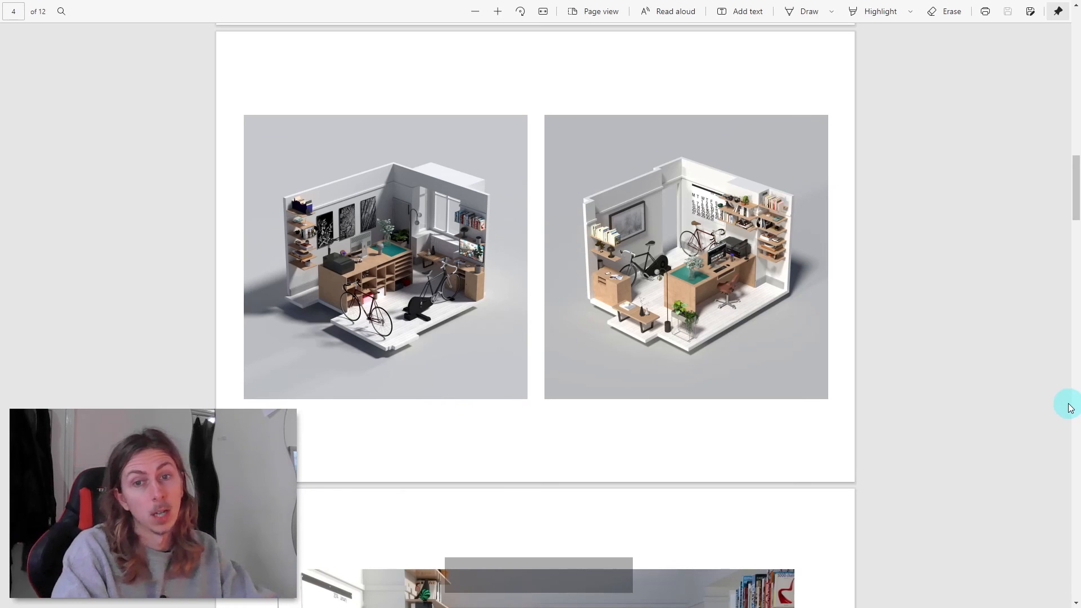
pyautogui.press('F11')
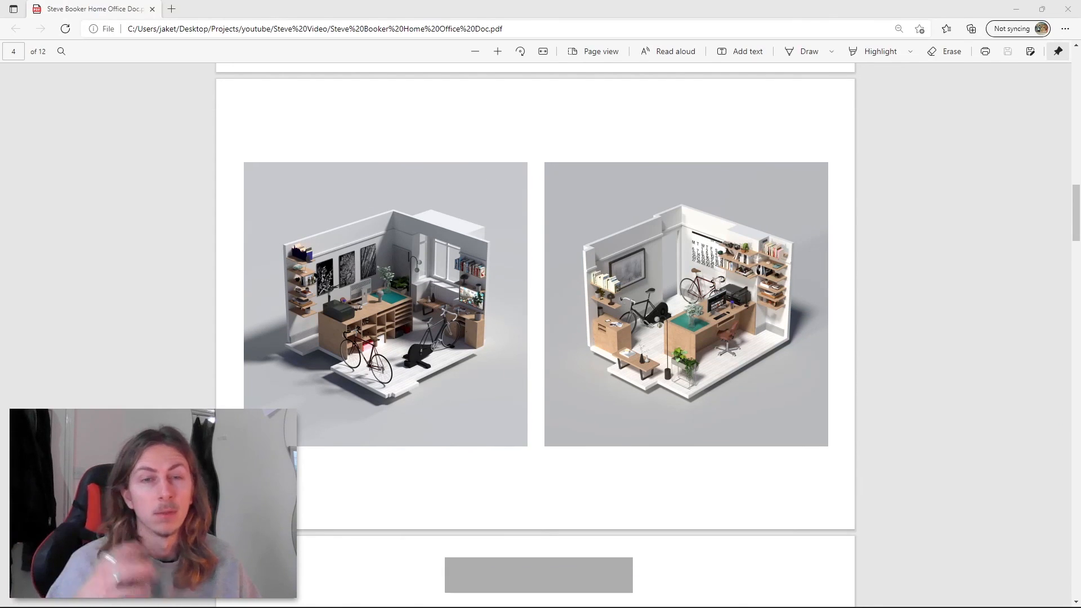